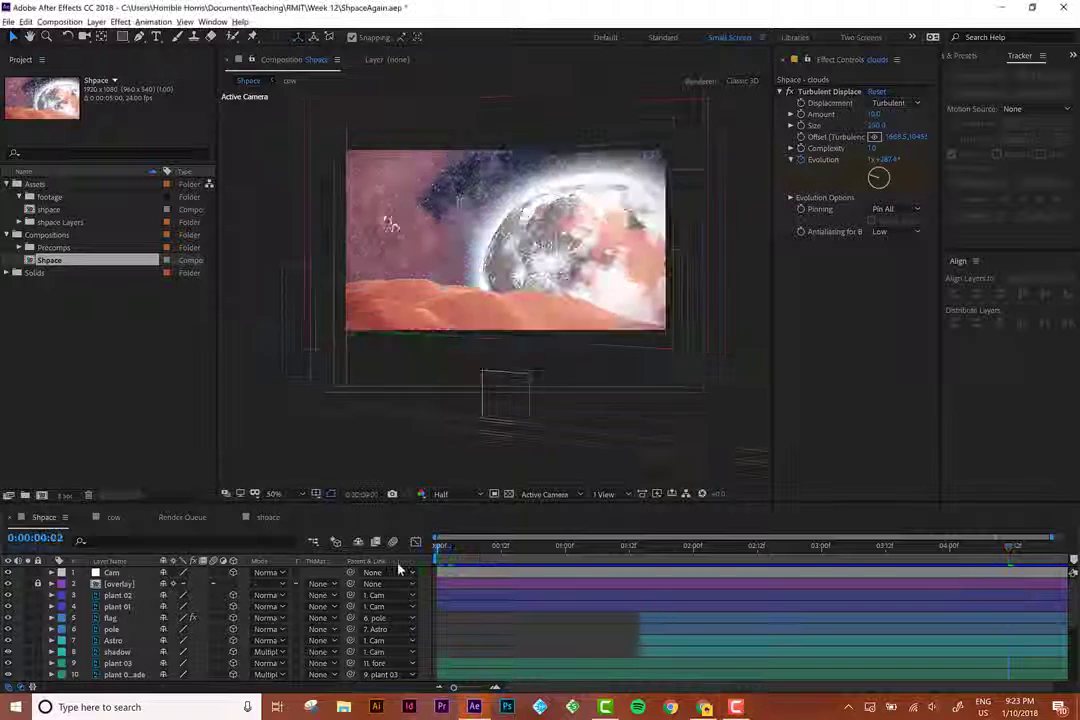
Preview the Shpace composition's animation and return to its first frame.
key("space")
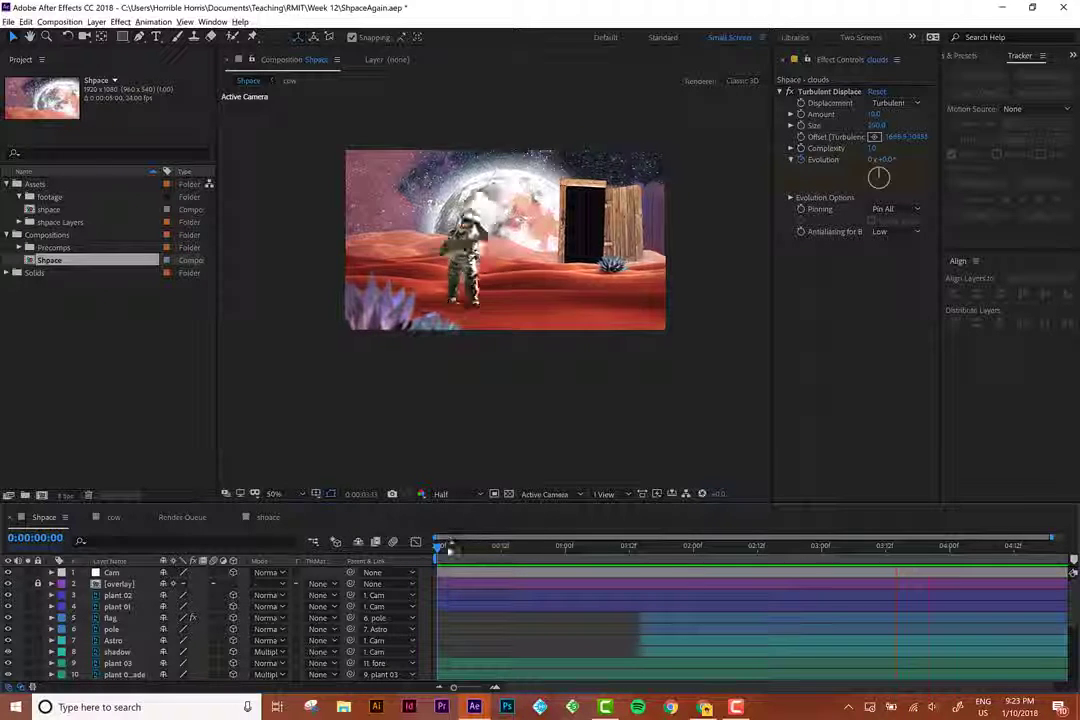
left_click(445, 550)
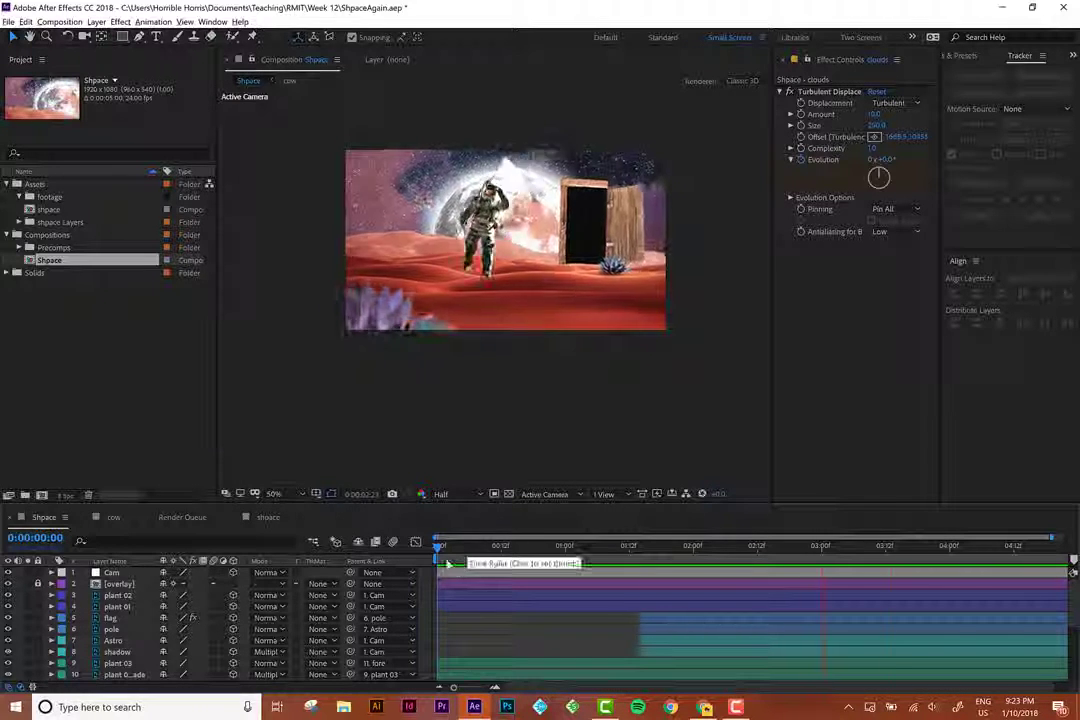
left_click(438, 549)
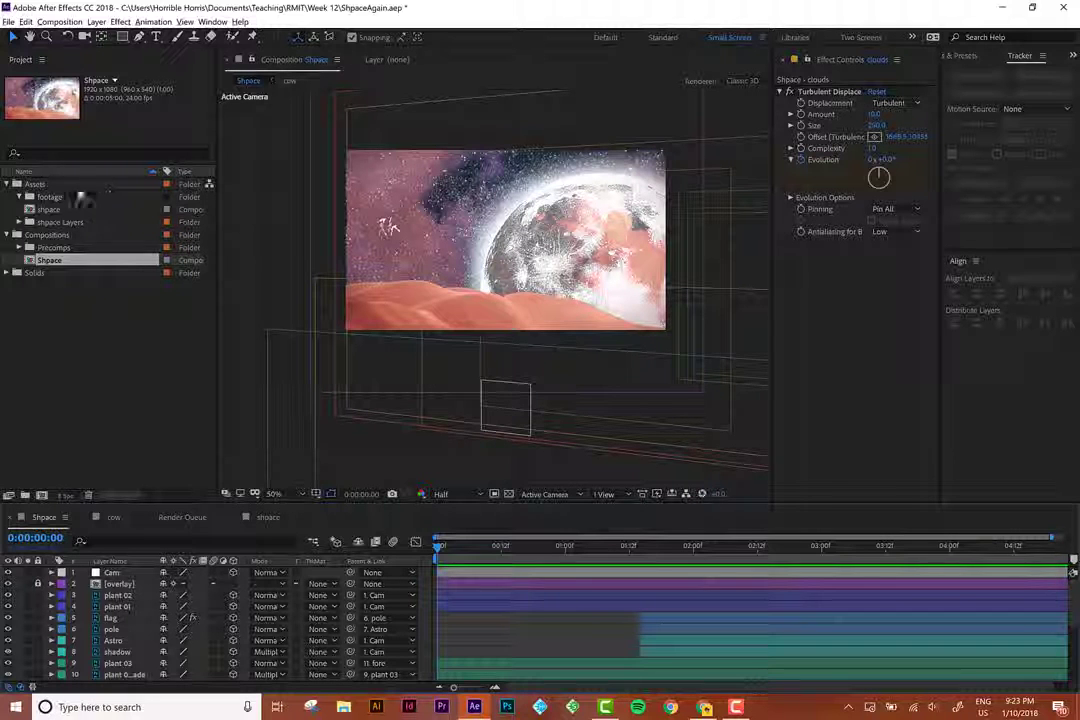
Import virtualreality1.mp4 from the Assets directory as footage into the project's footage folder.
left_click(45, 199)
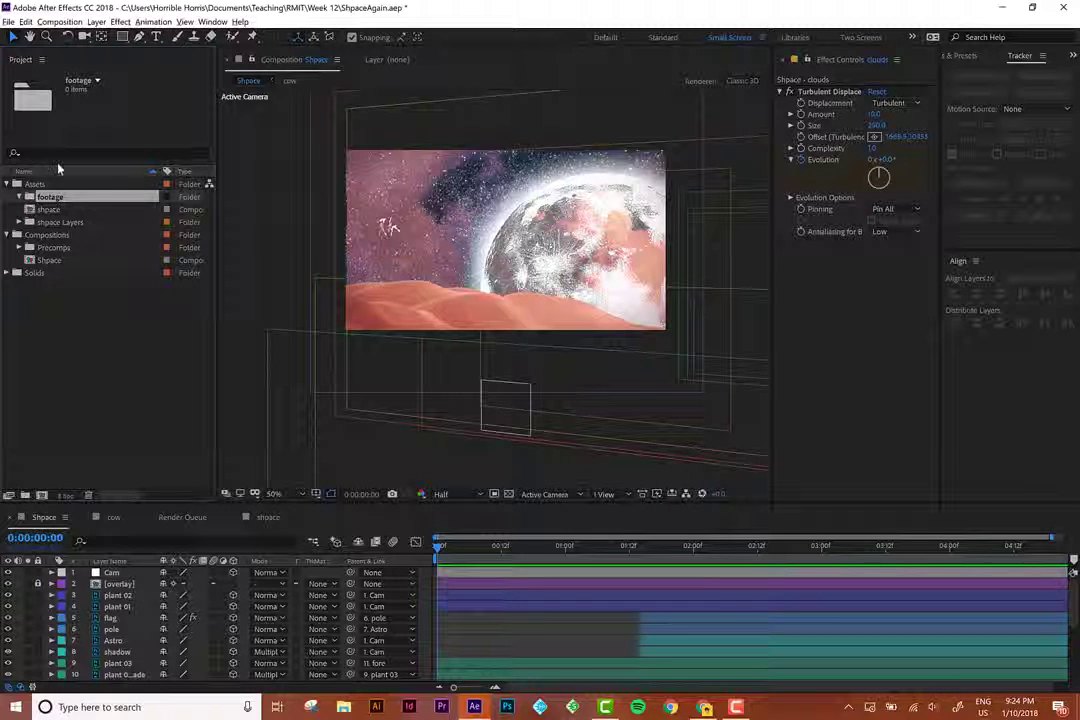
left_click(8, 21)
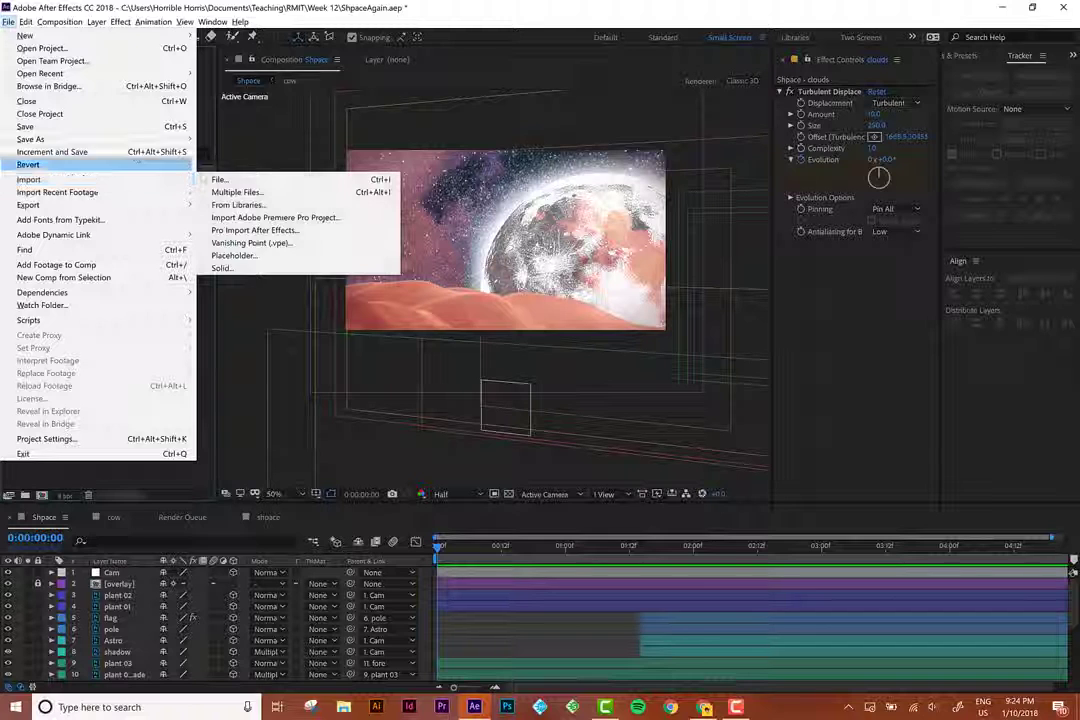
left_click(221, 180)
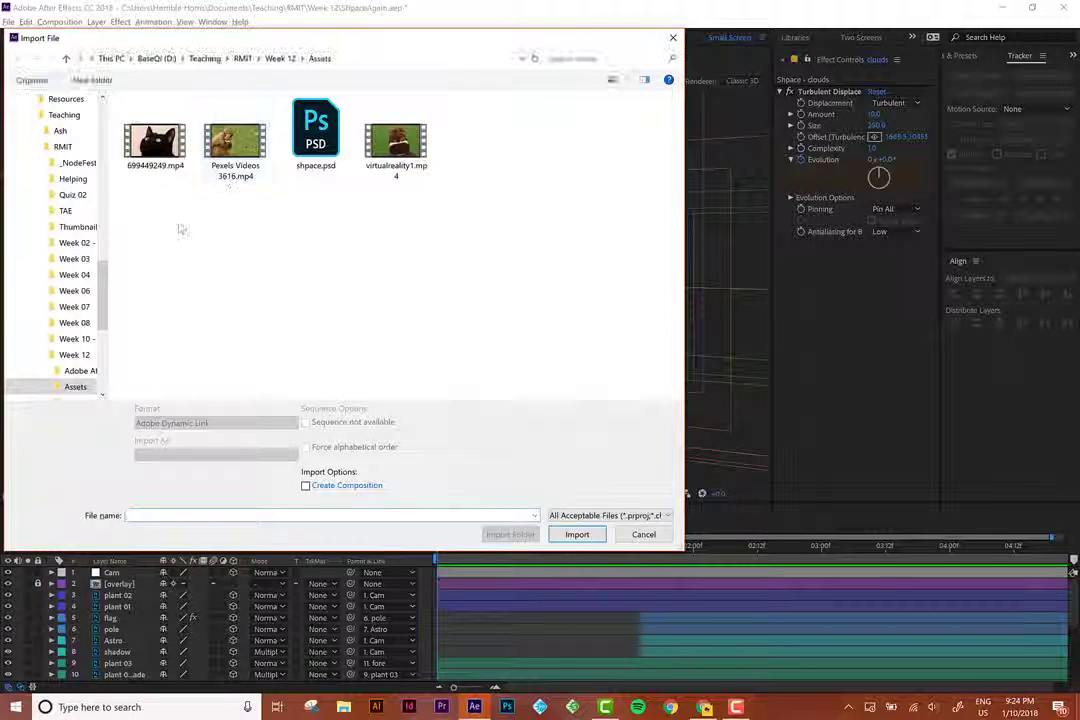
left_click(382, 120)
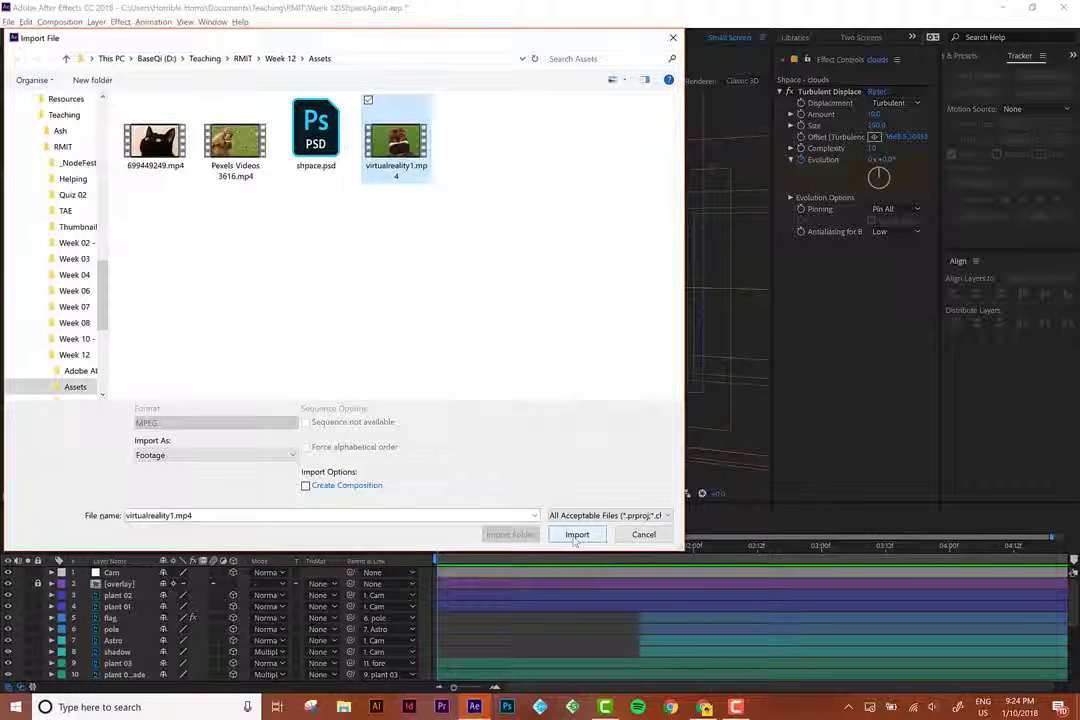
left_click(222, 456)
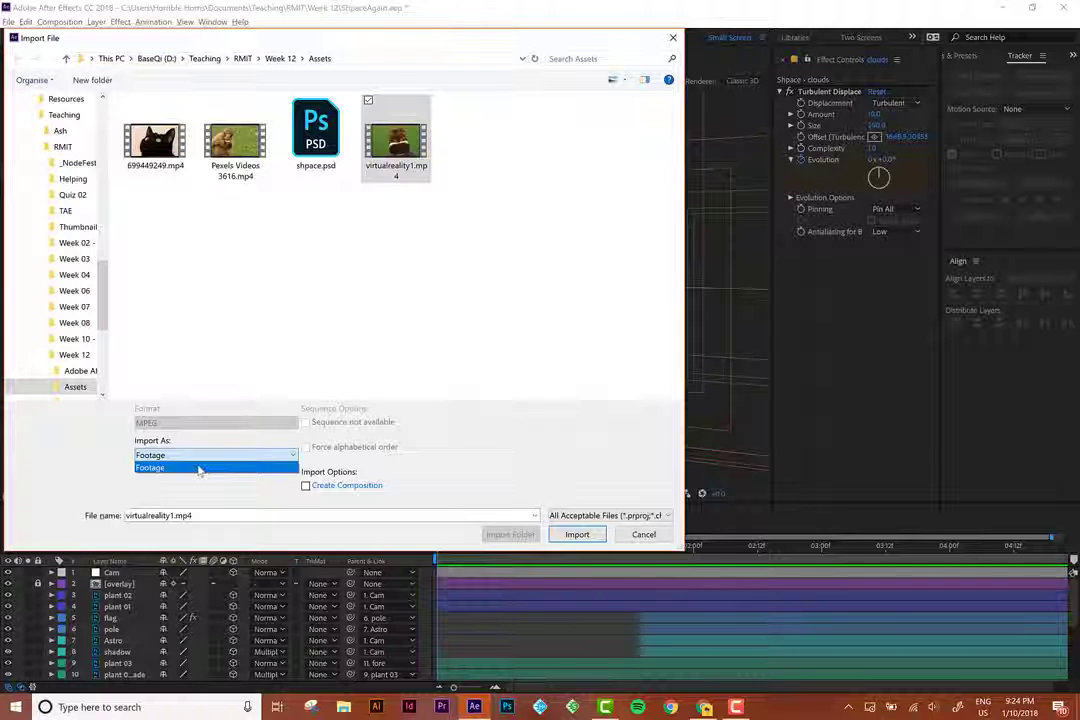
left_click(199, 468)
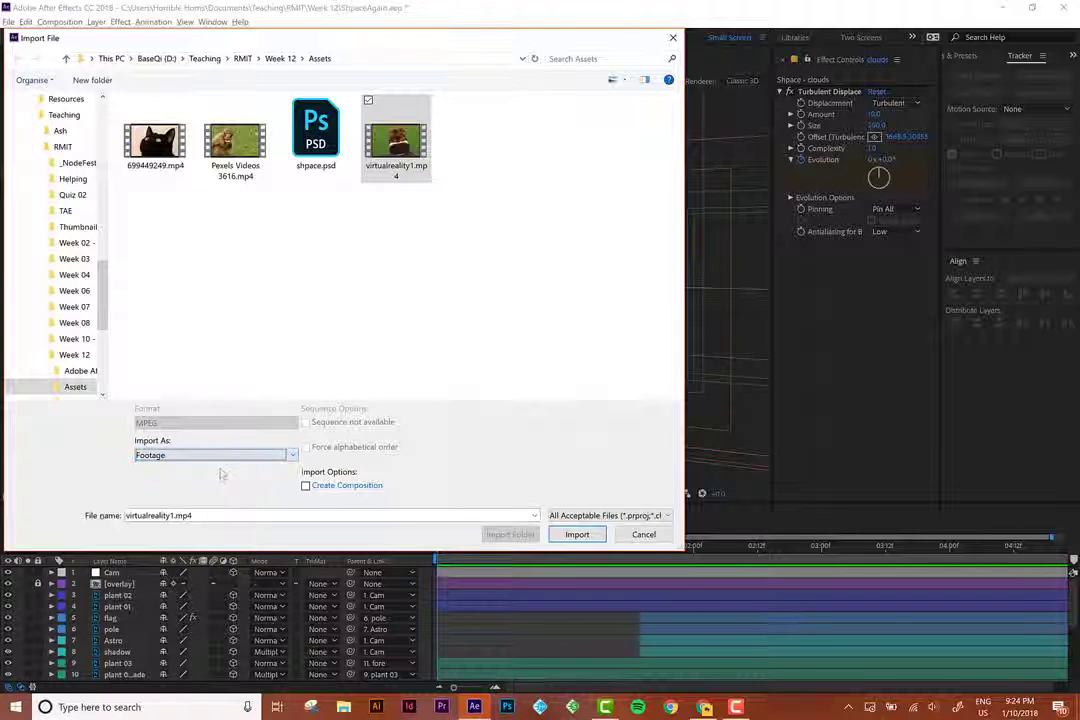
left_click(577, 533)
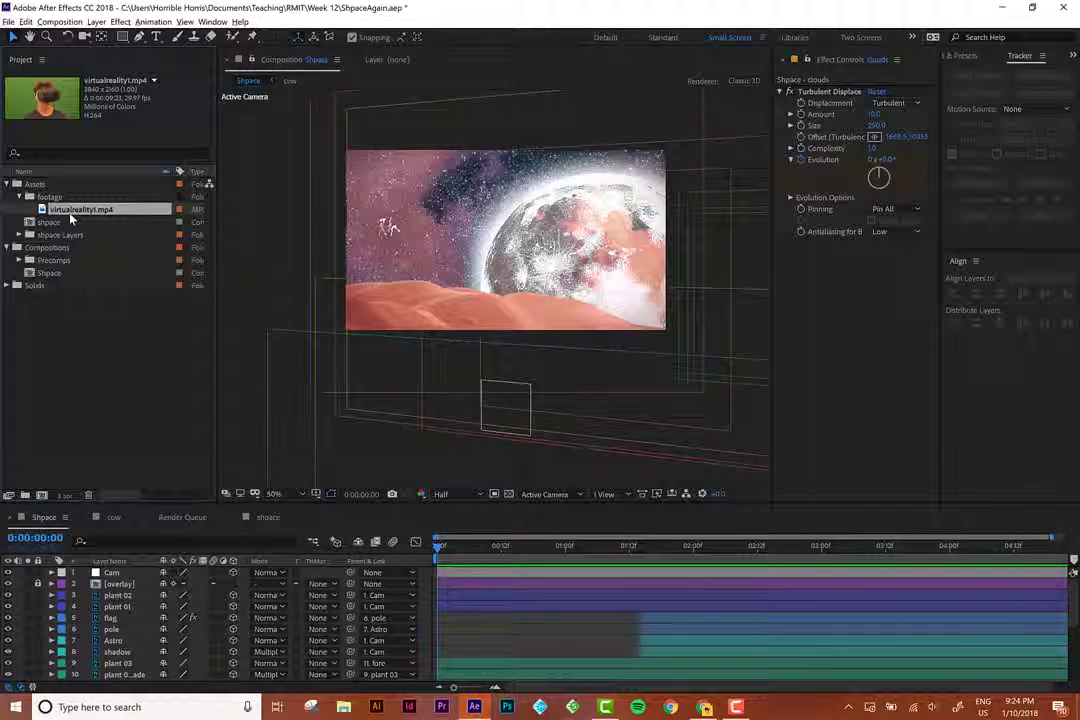
Add virtualreality1.mp4 as the top layer of the Shpace composition, scale it to 50%, and position it to fill the frame.
left_click_drag(70, 214, 473, 284)
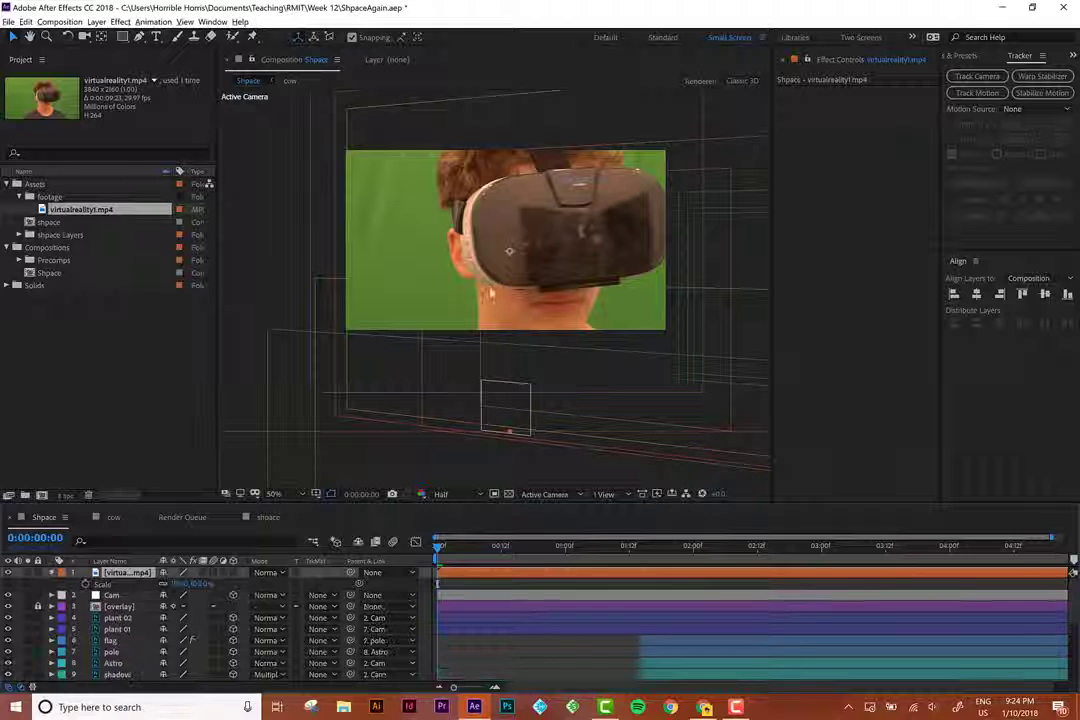
type("s")
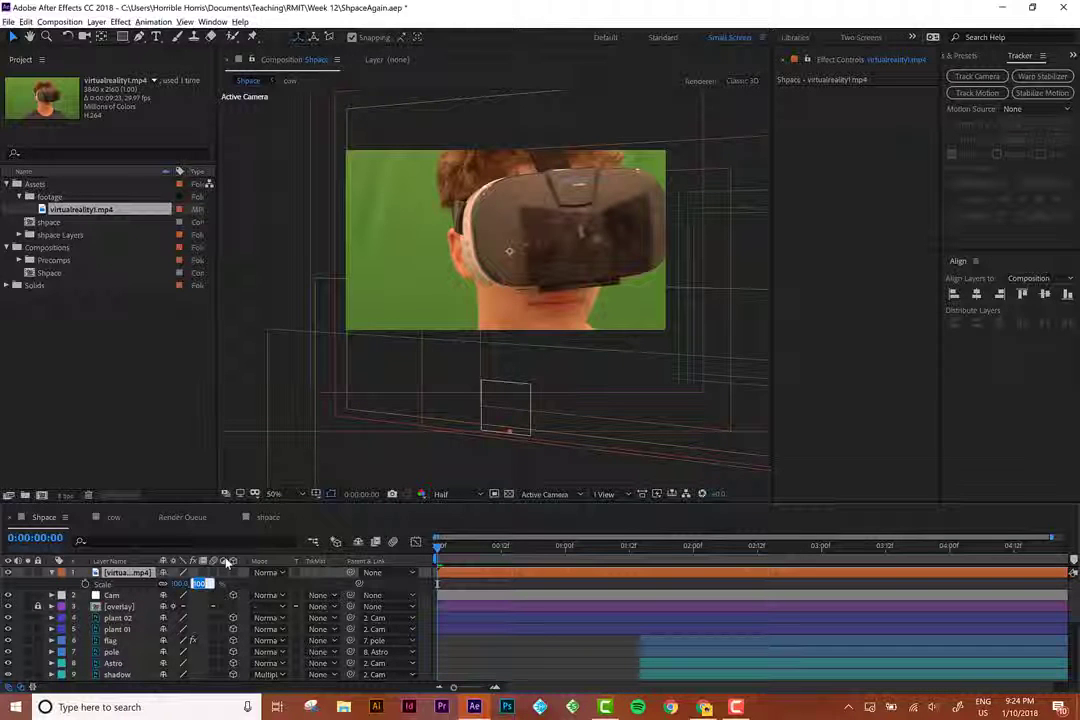
type("33.3")
key("Return")
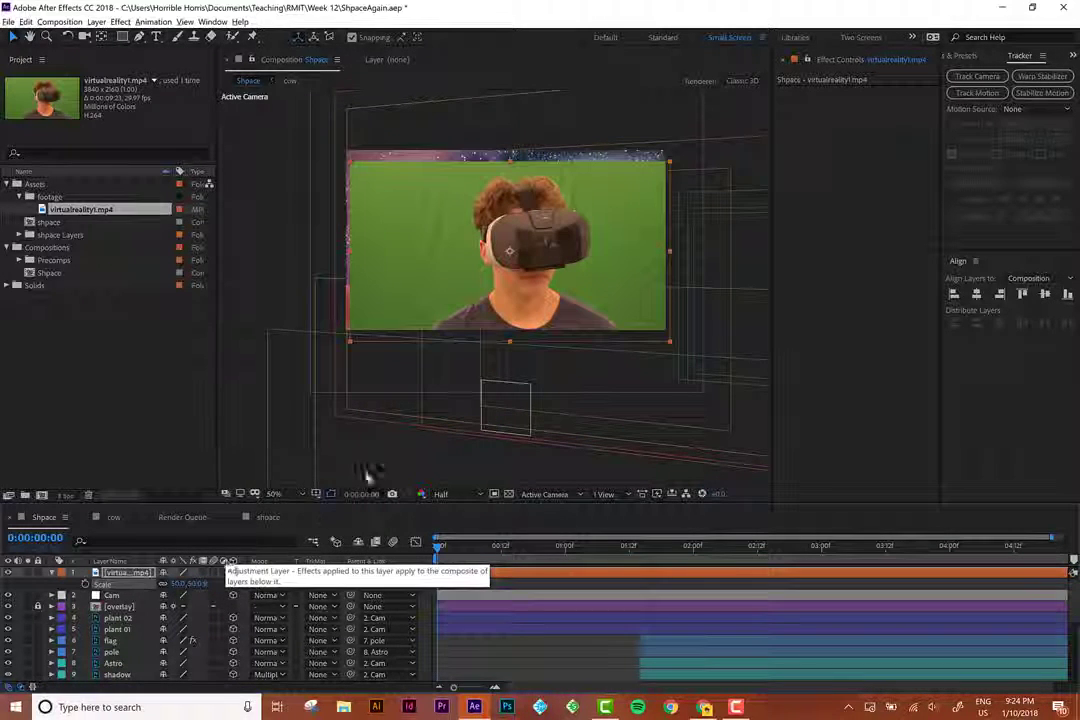
left_click_drag(603, 244, 598, 244)
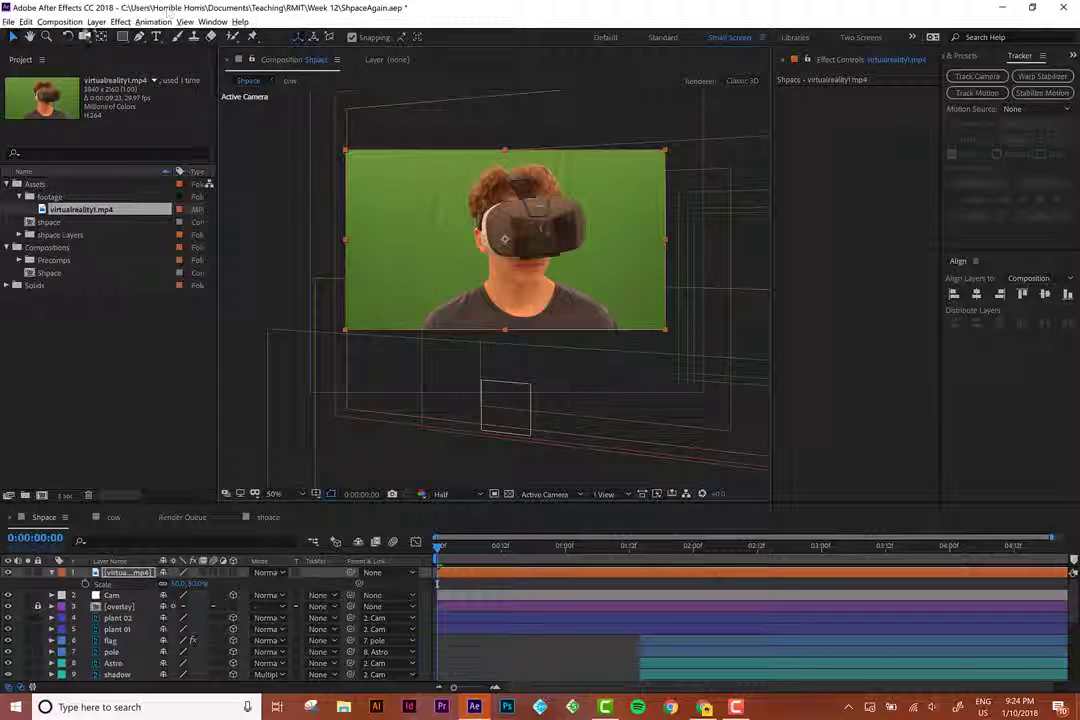
Purge all memory and disk cache, confirming the deletion of the cached files.
left_click(26, 21)
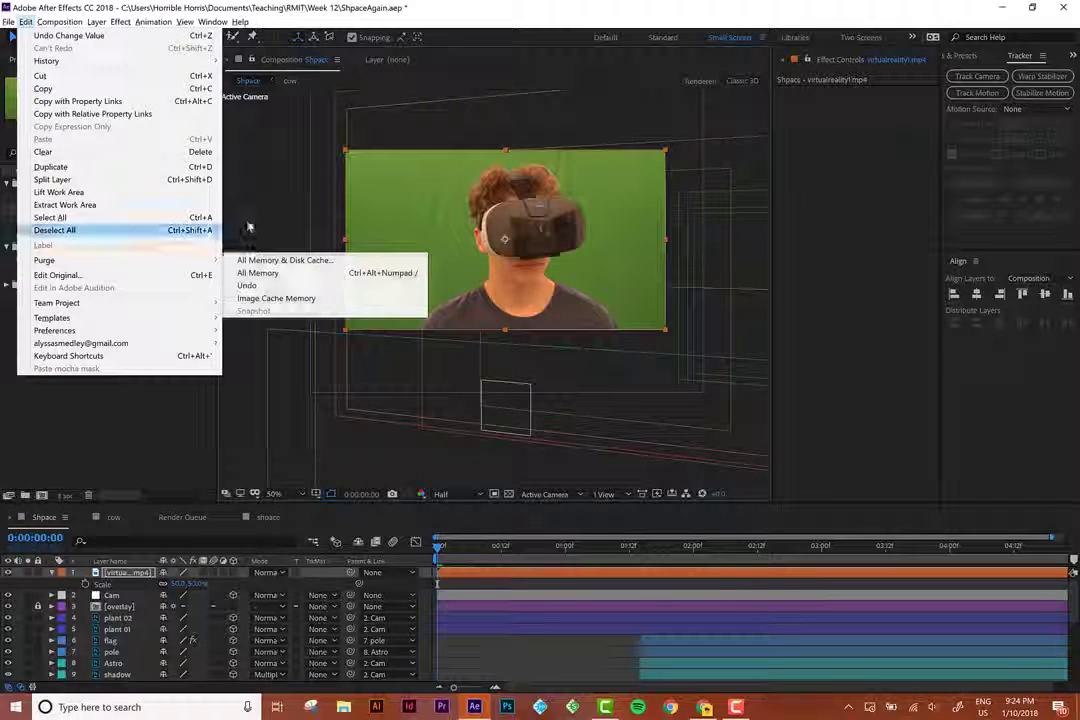
mouse_move(213, 262)
left_click(258, 262)
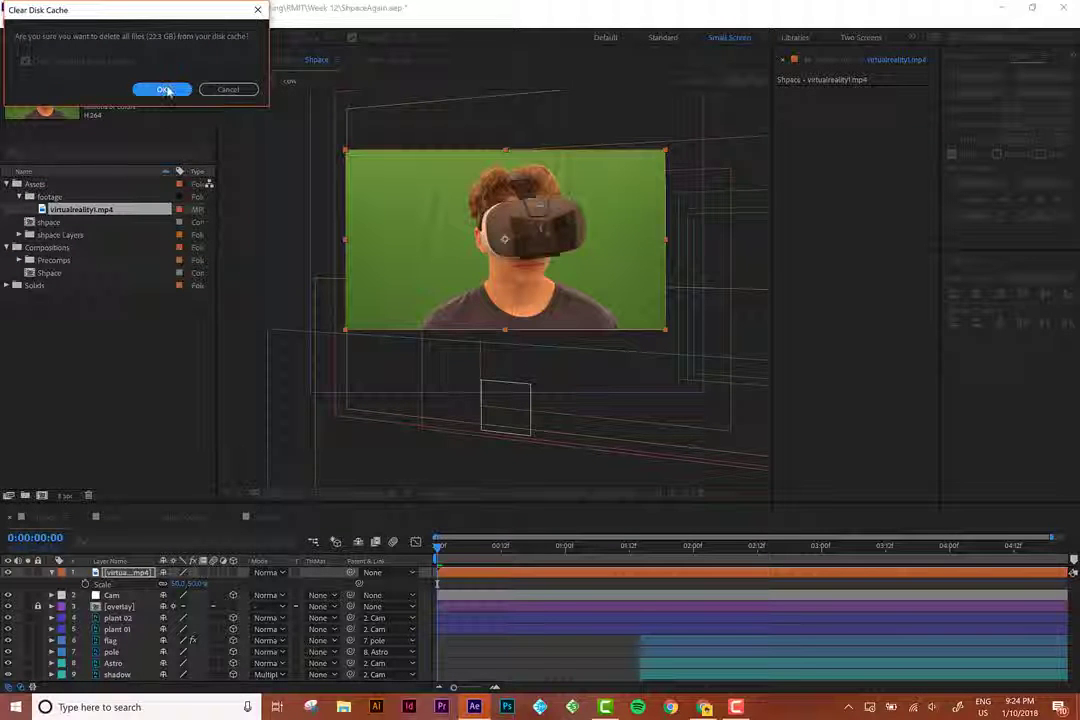
left_click(165, 90)
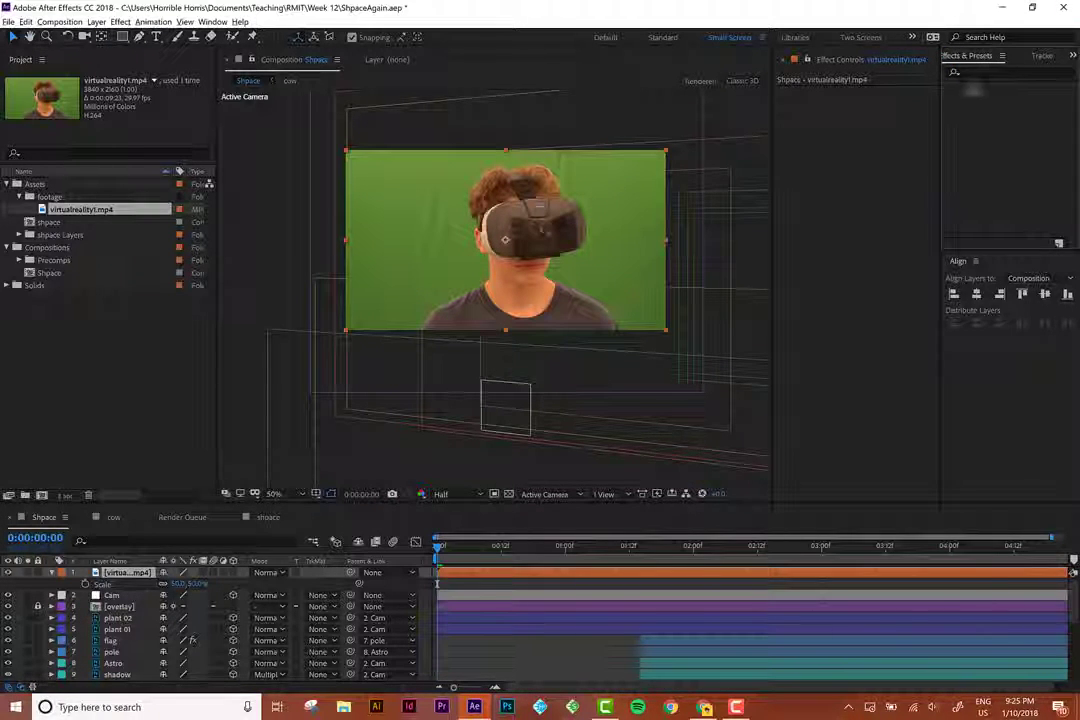
Find the keying presets with the search term "key" and apply Keylight + Key Cleaner + Advanced Spill Suppressor to the virtualreality1.mp4 layer.
left_click(964, 55)
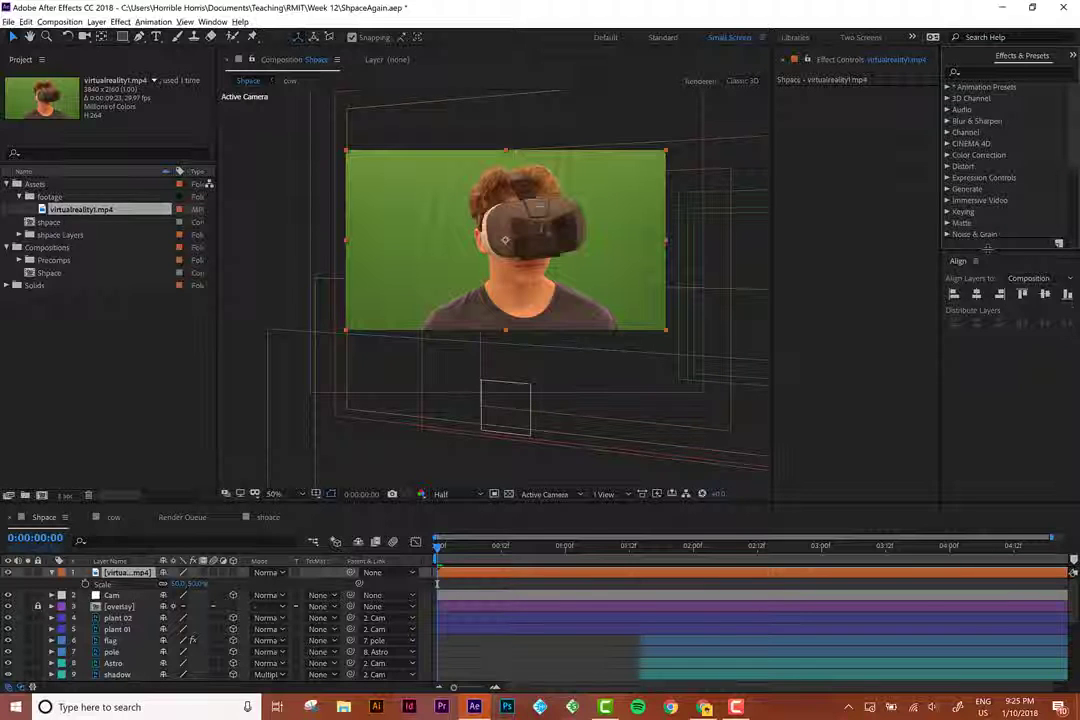
left_click_drag(986, 251, 920, 392)
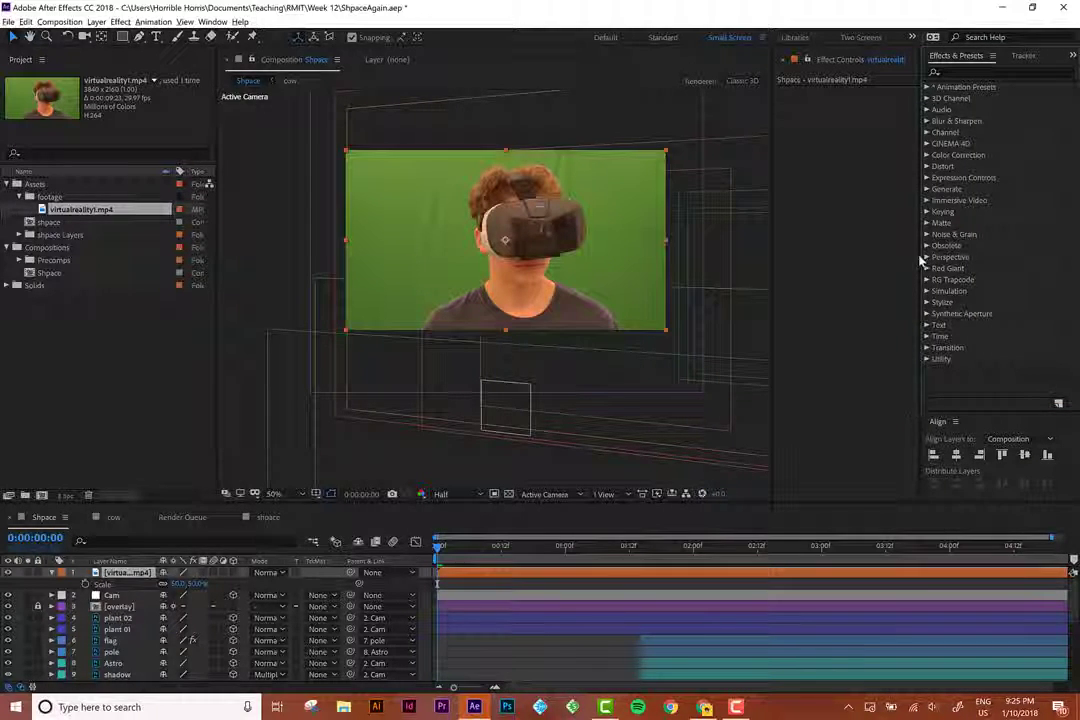
left_click(968, 72)
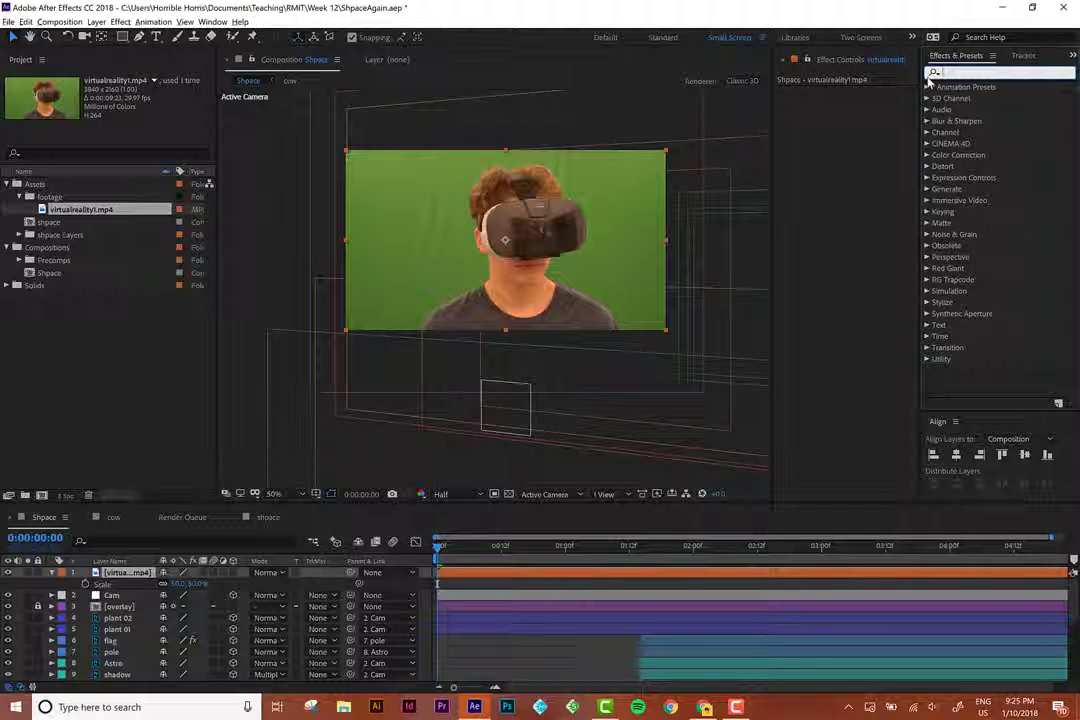
type("key")
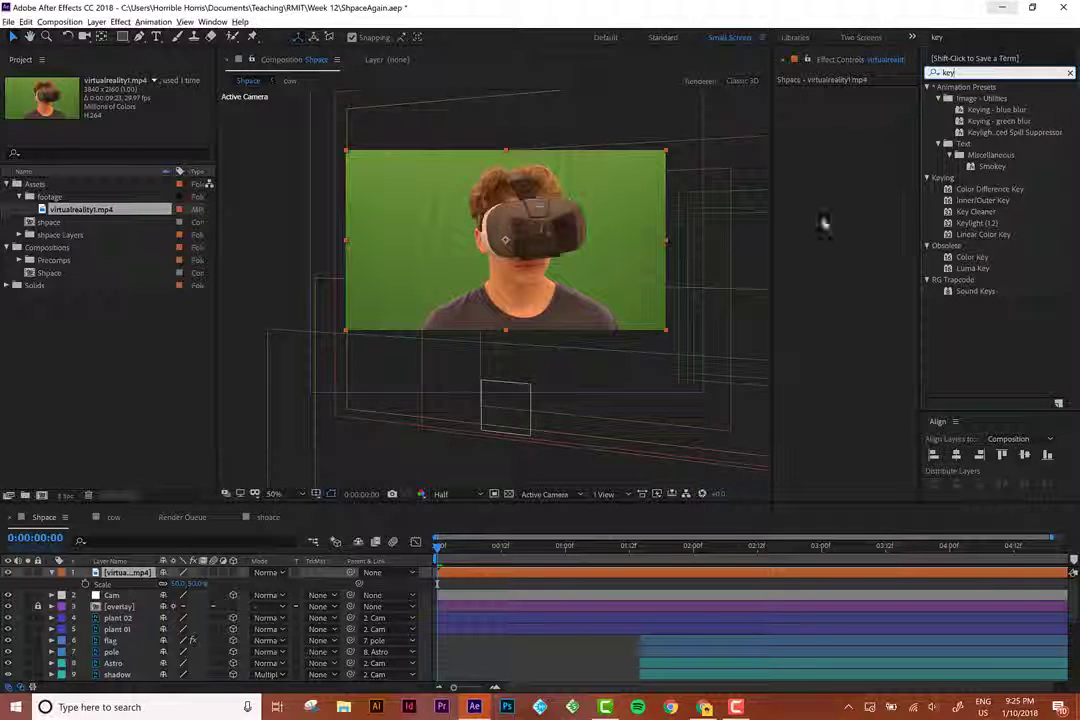
left_click_drag(921, 198, 905, 198)
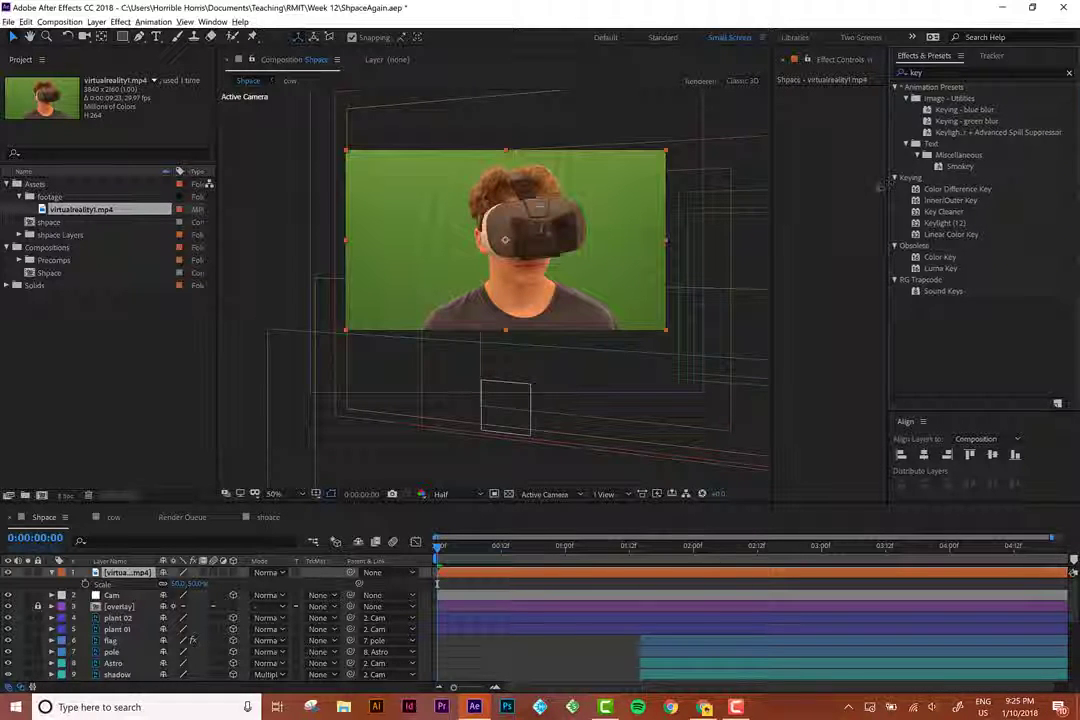
left_click_drag(888, 182, 818, 197)
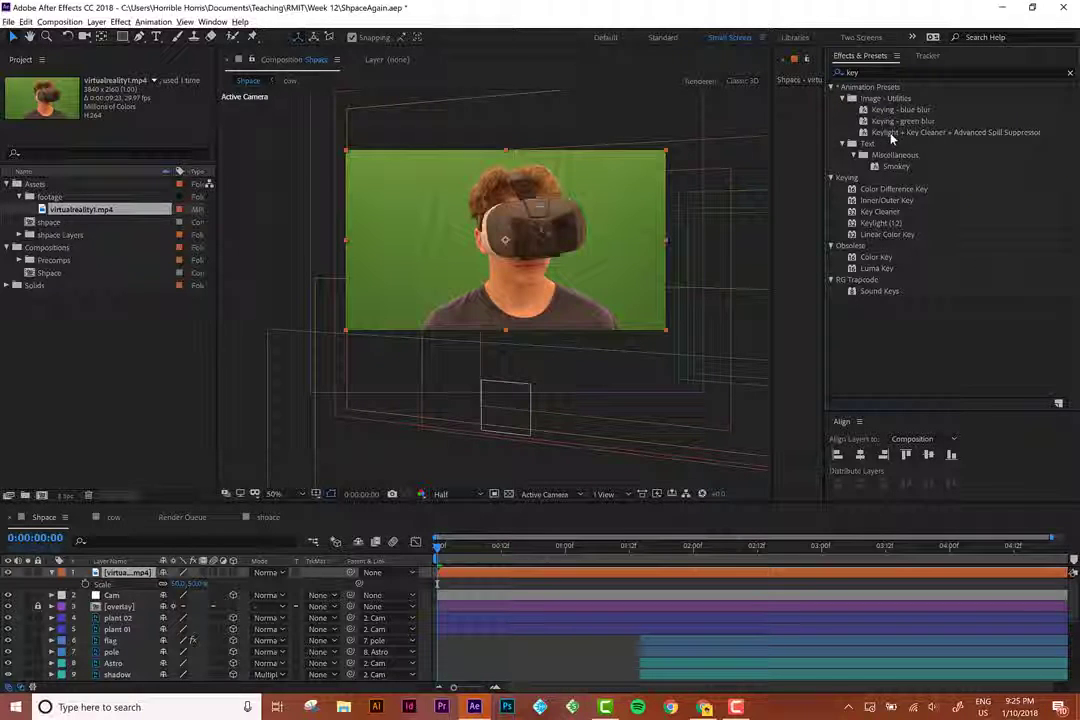
left_click(945, 135)
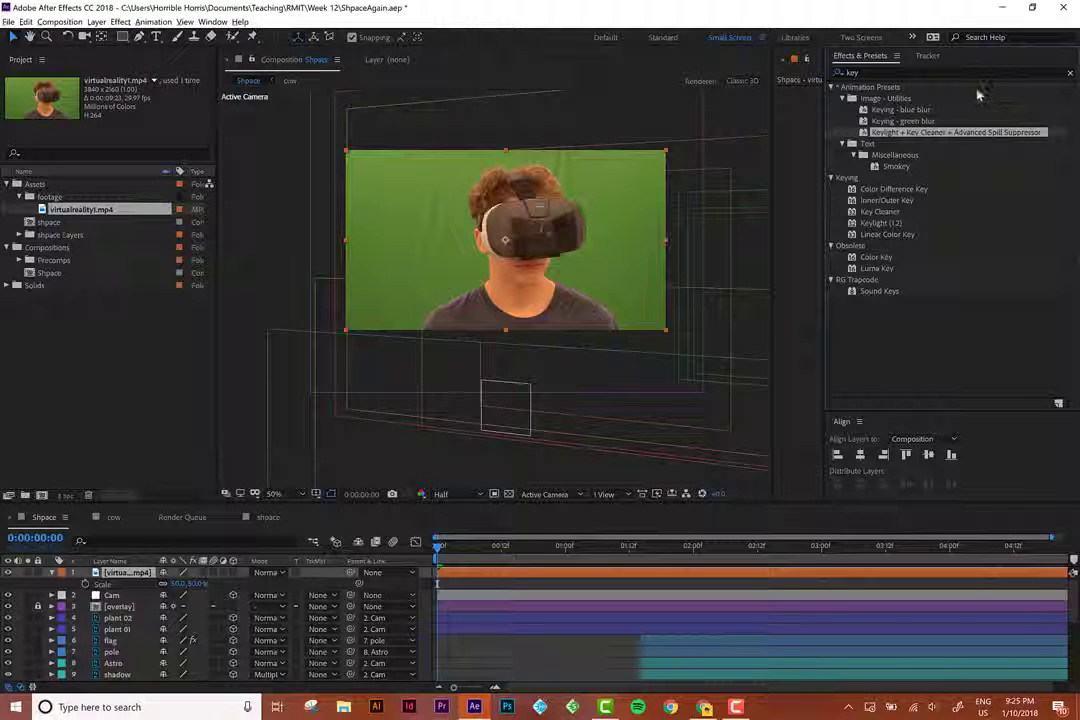
double_click(883, 134)
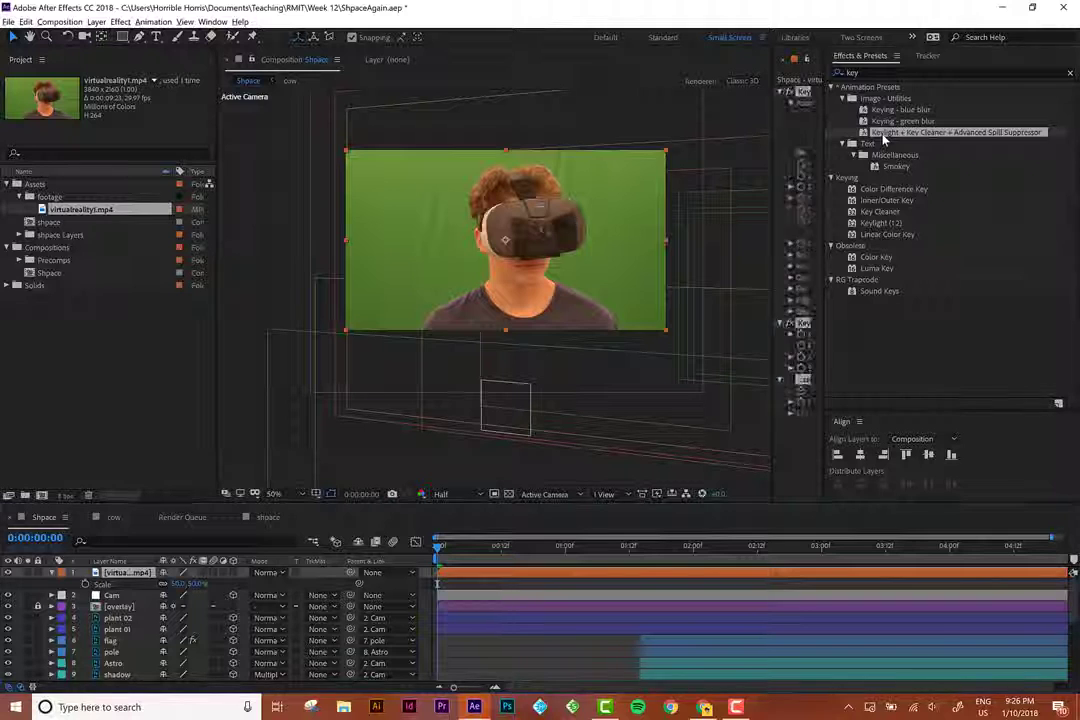
Examine the Keylight, Key Cleaner and Advanced Spill Suppressor effects and their settings on the virtualreality1.mp4 layer.
left_click_drag(826, 240, 1003, 240)
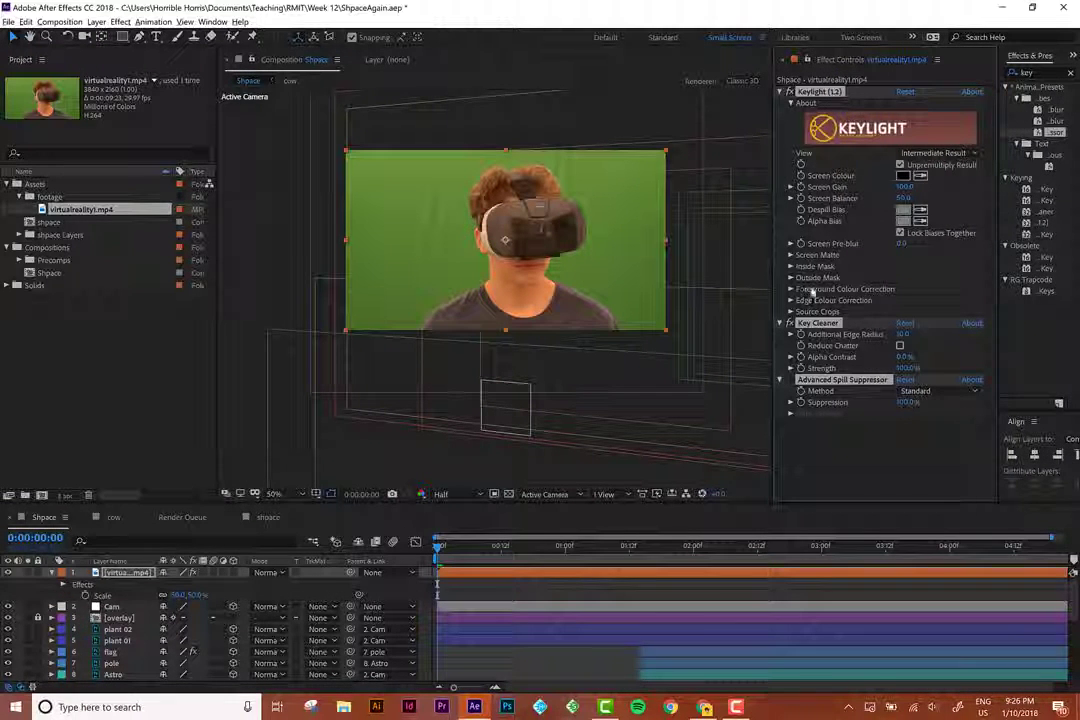
left_click(779, 380, "ctrl")
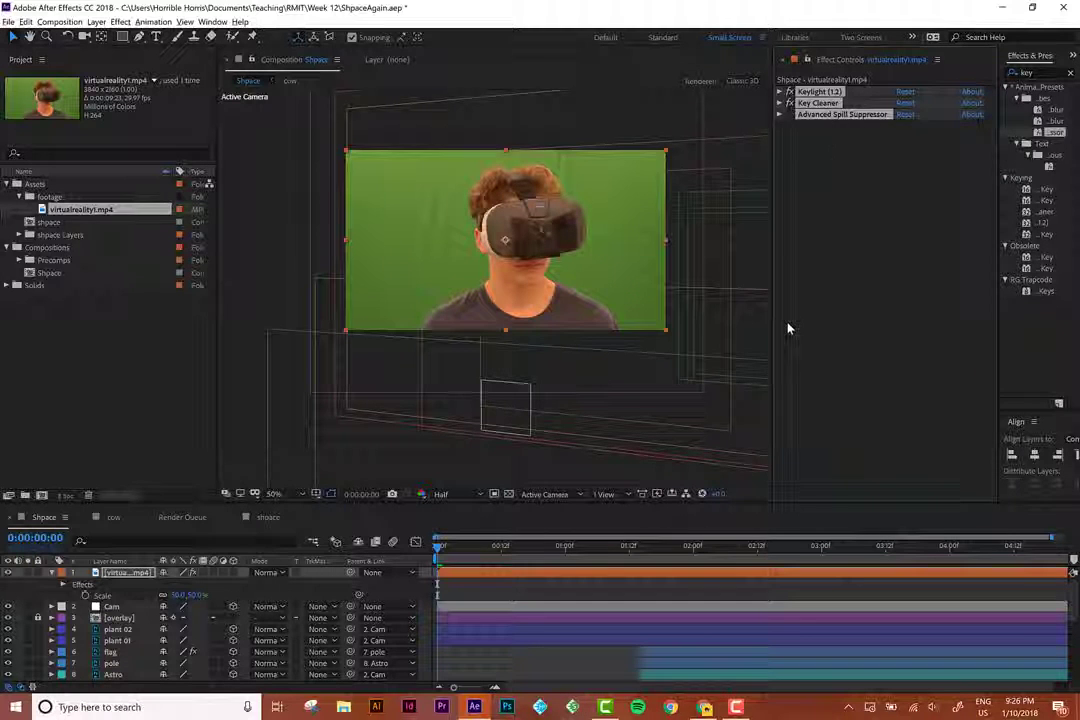
left_click(822, 93)
left_click(822, 104)
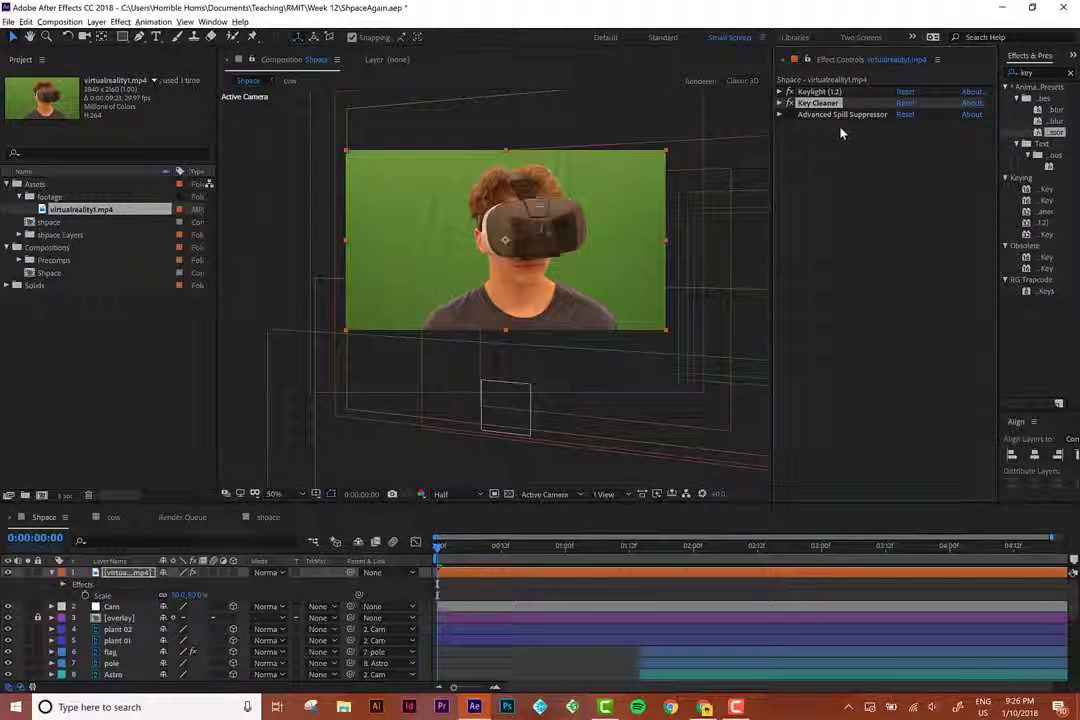
left_click(842, 115)
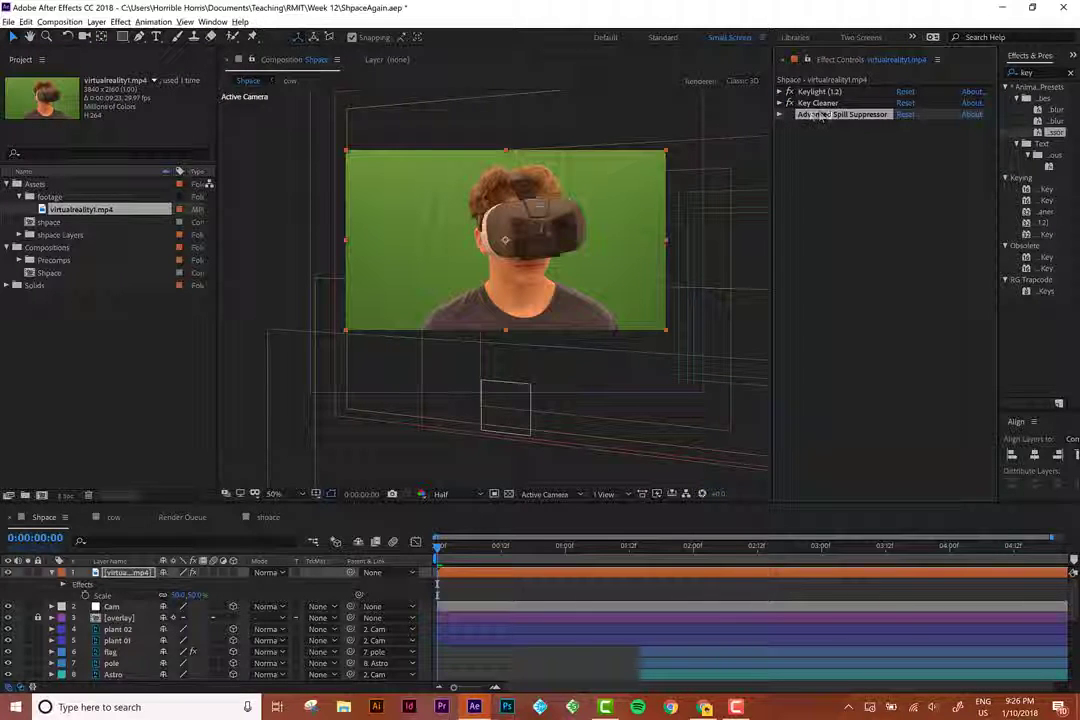
left_click(779, 115)
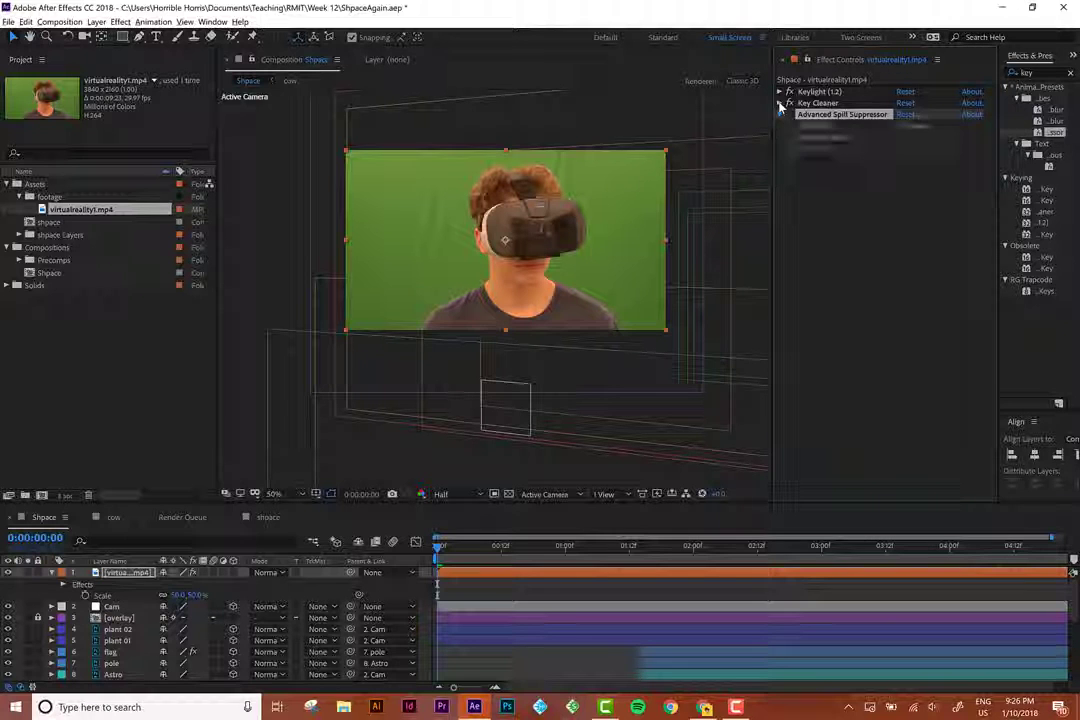
left_click(779, 103)
left_click(780, 91)
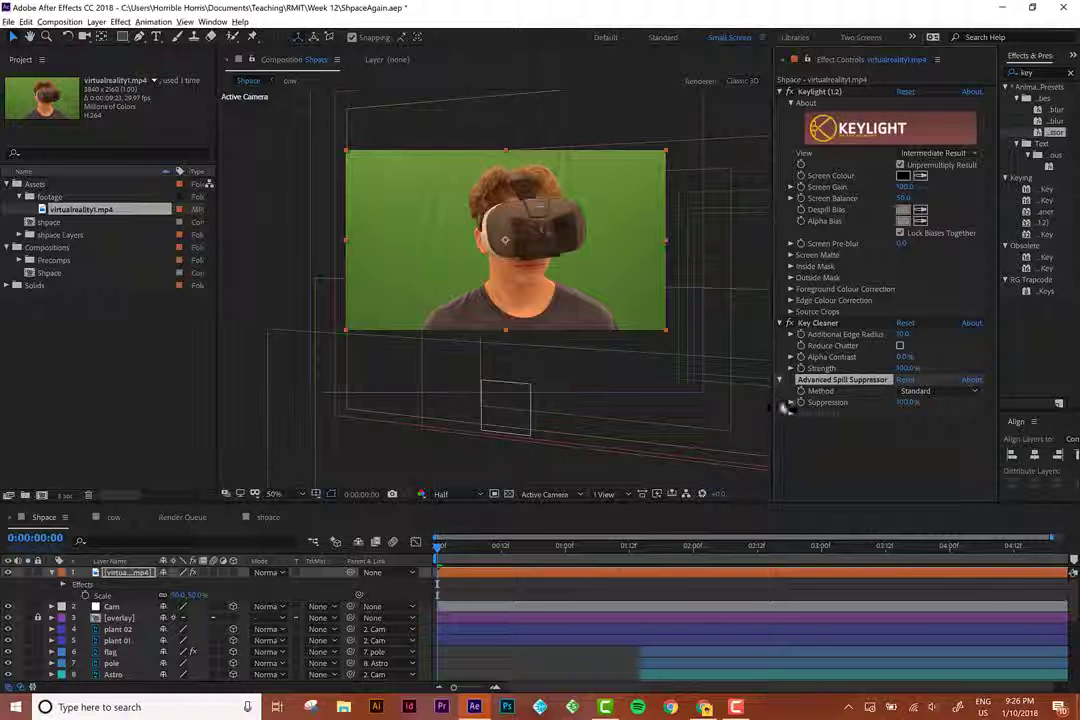
Sample the footage's green background as Keylight's Screen Colour and inspect the keyed result at 100% magnification.
left_click(818, 92)
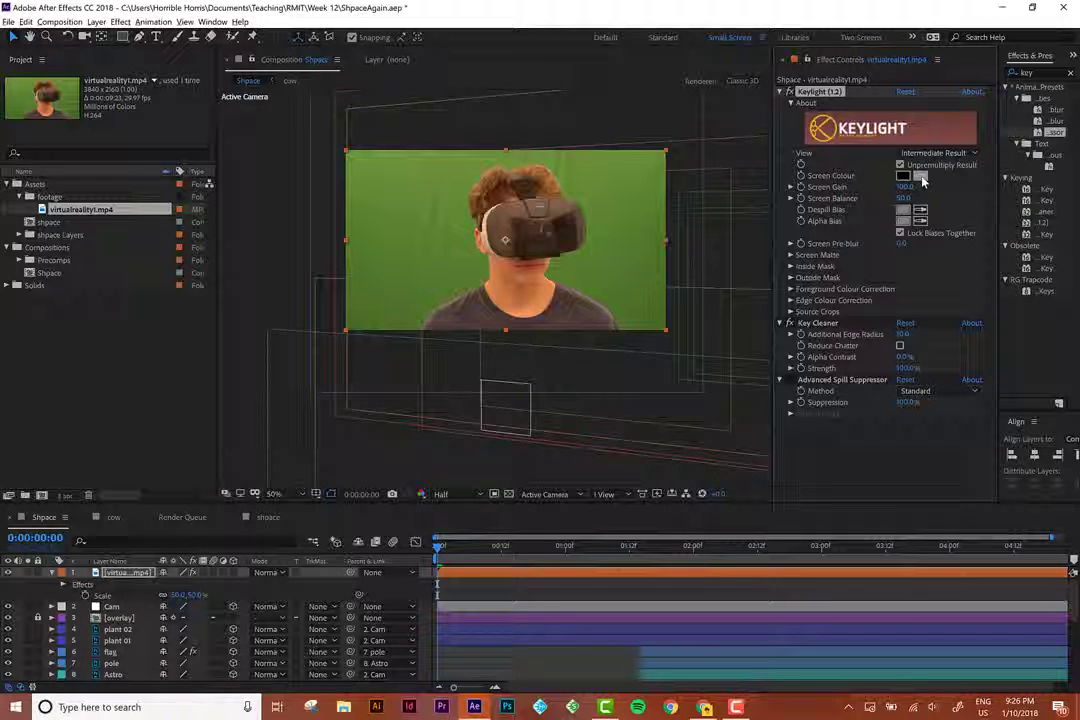
left_click(920, 175)
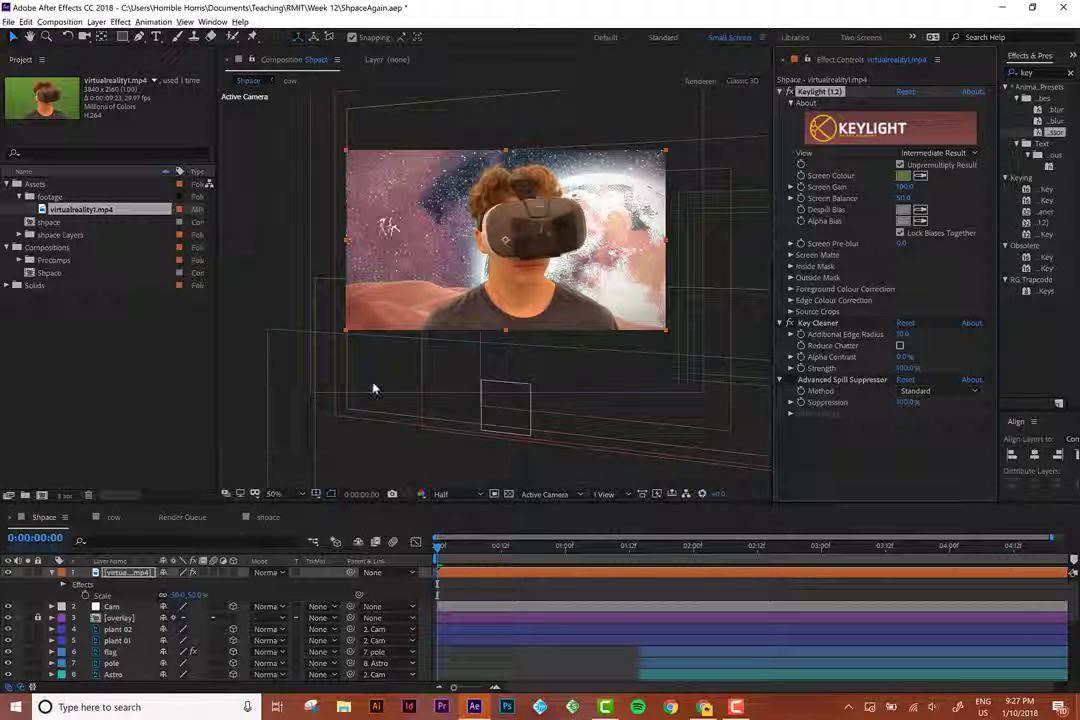
key("slash")
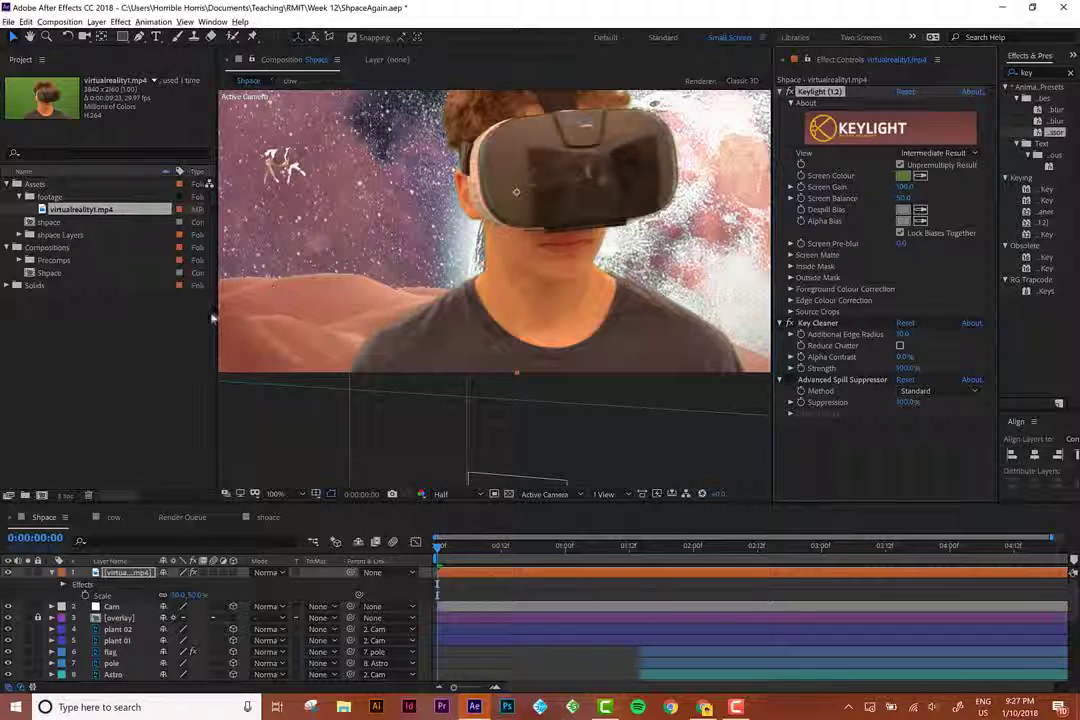
left_click_drag(220, 315, 145, 330)
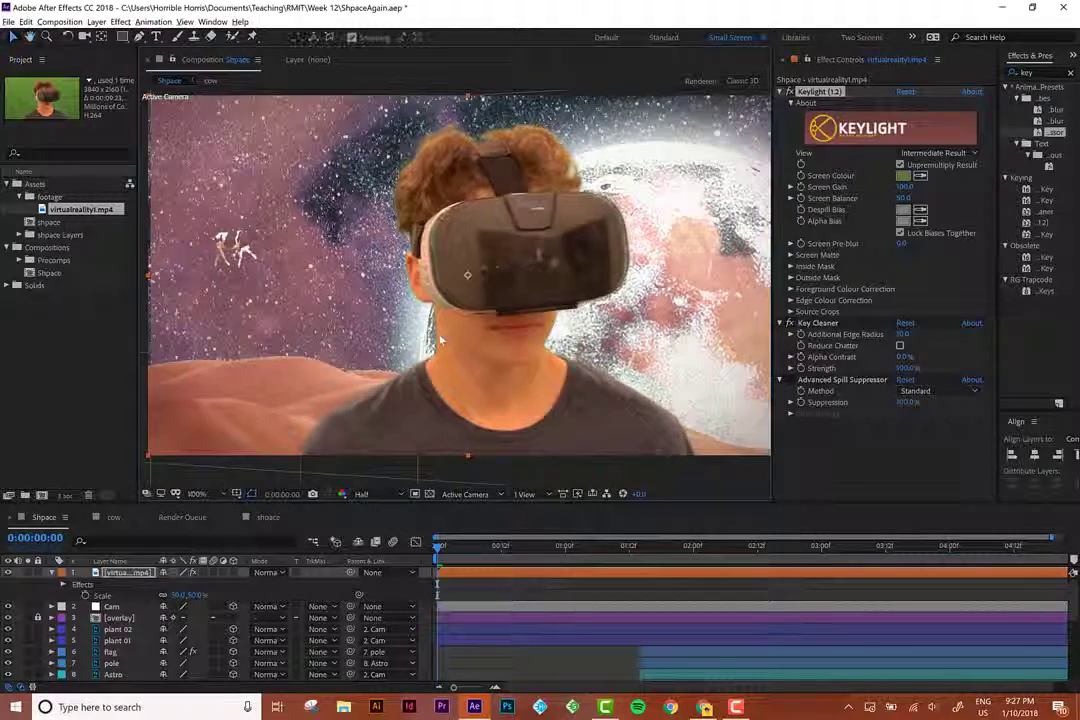
Inspect the keyed footage up close around the hair and headset and re-centre the composition at 100% magnification.
scroll(371, 278, "up", 4)
scroll(428, 372, "down", 4)
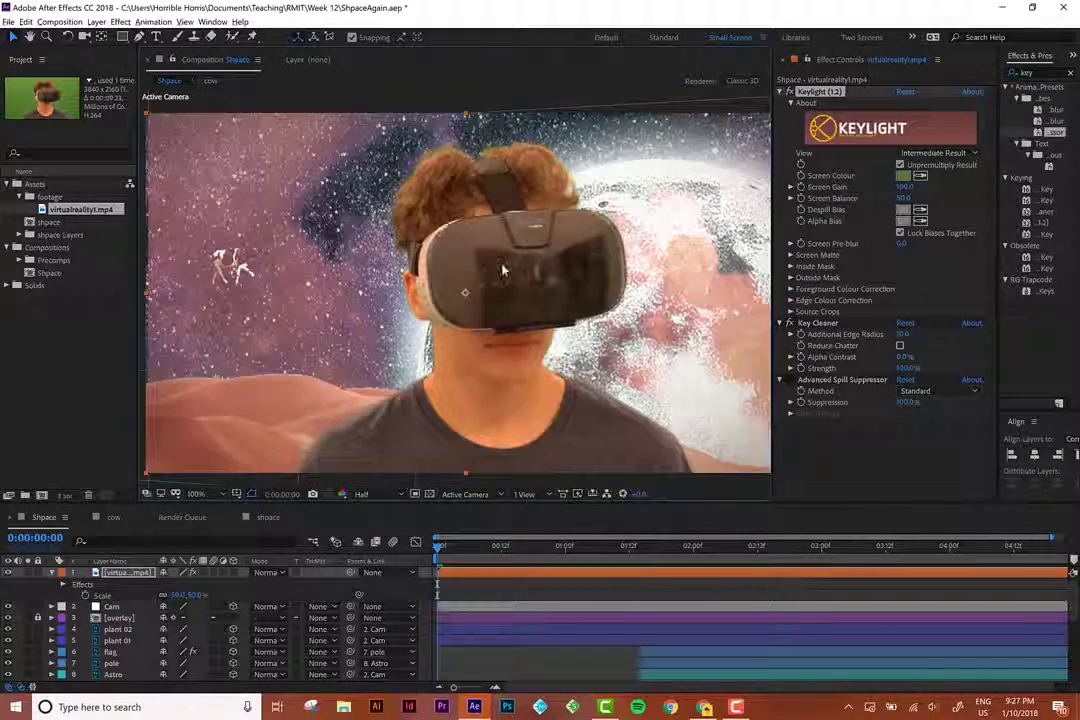
scroll(432, 259, "up", 1)
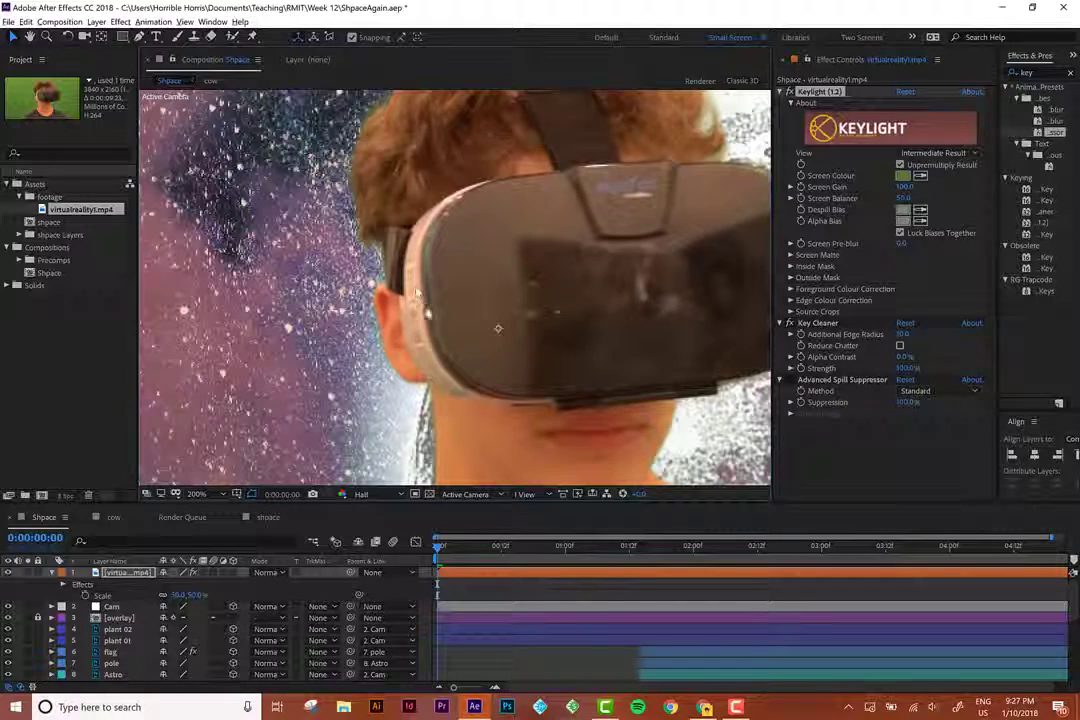
scroll(372, 241, "down", 4)
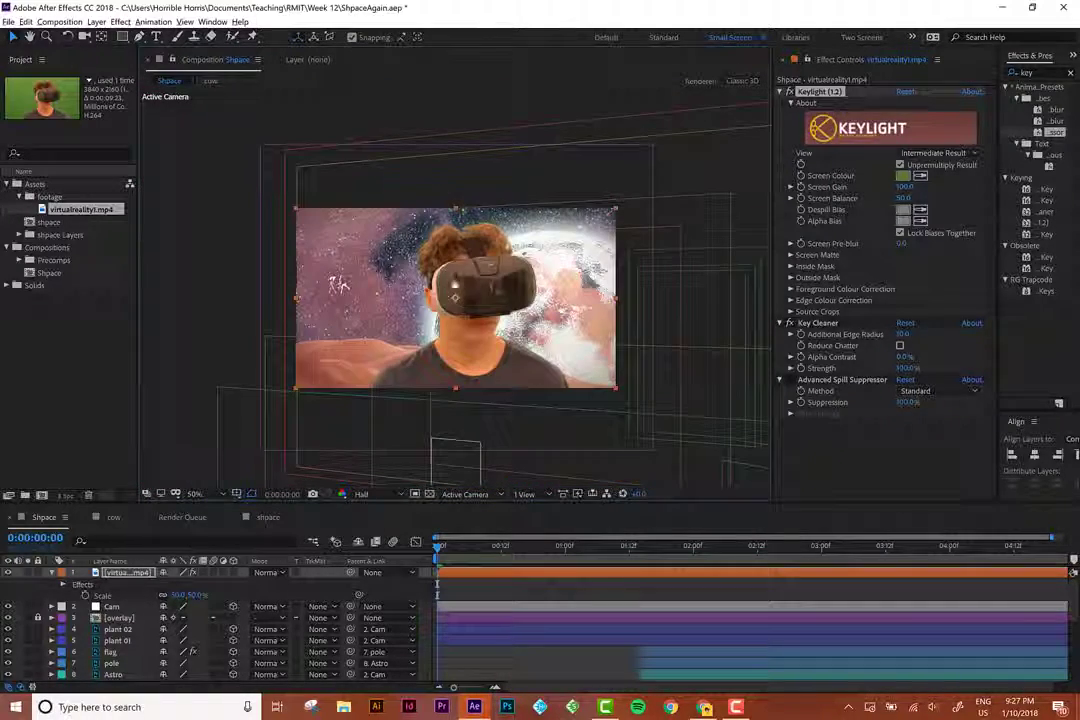
scroll(463, 277, "up", 2)
key("space")
left_click_drag(475, 277, 470, 251)
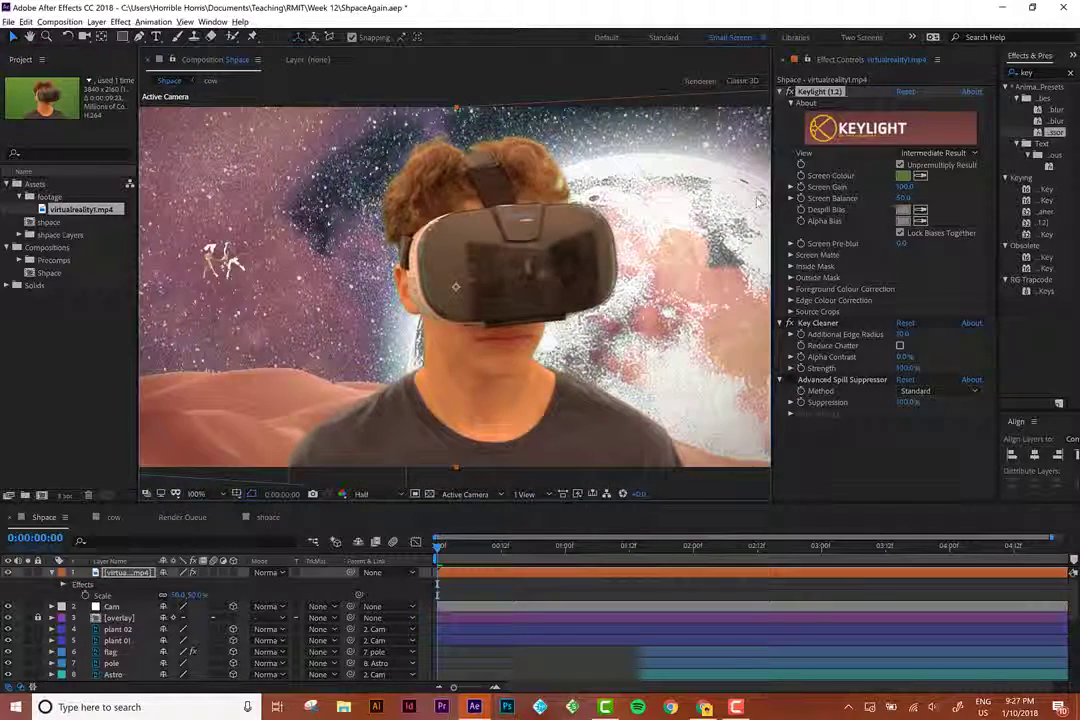
Give the effect settings more room and switch Keylight's view to Screen Matte.
left_click_drag(784, 187, 809, 187)
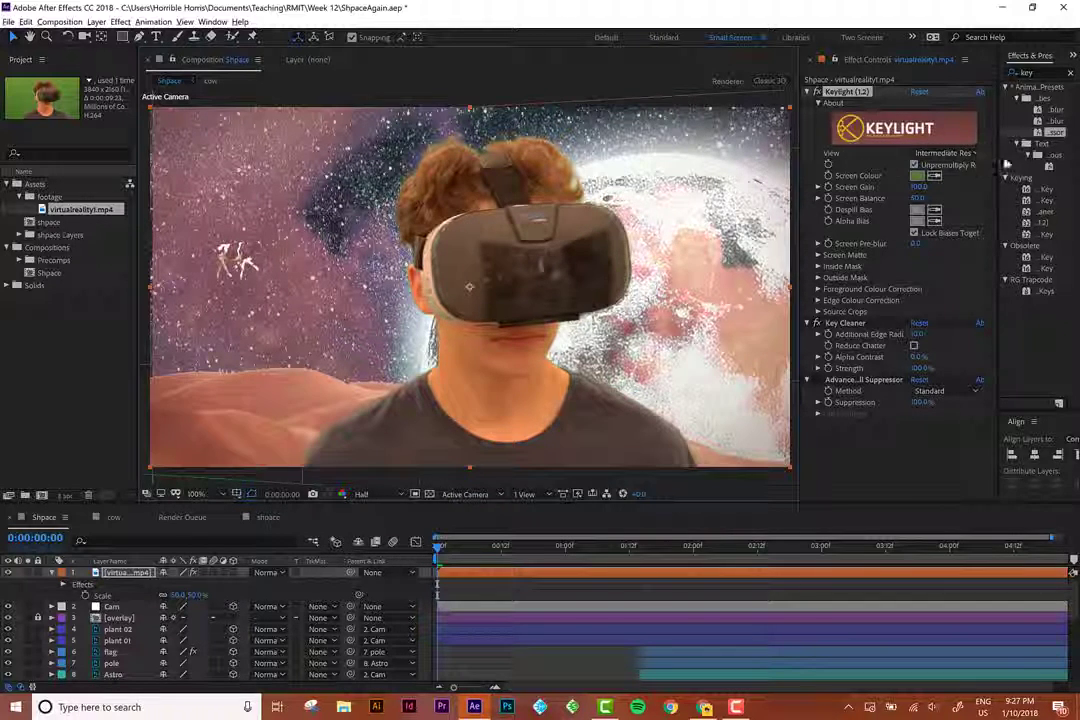
left_click_drag(1002, 250, 1034, 250)
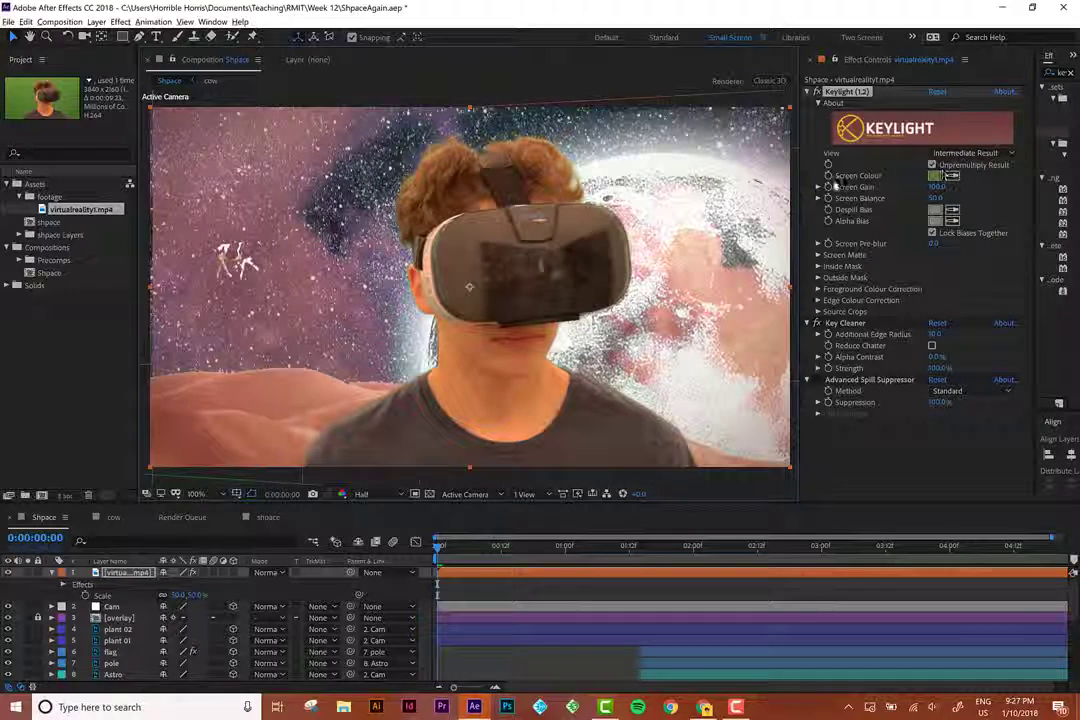
left_click_drag(797, 192, 782, 192)
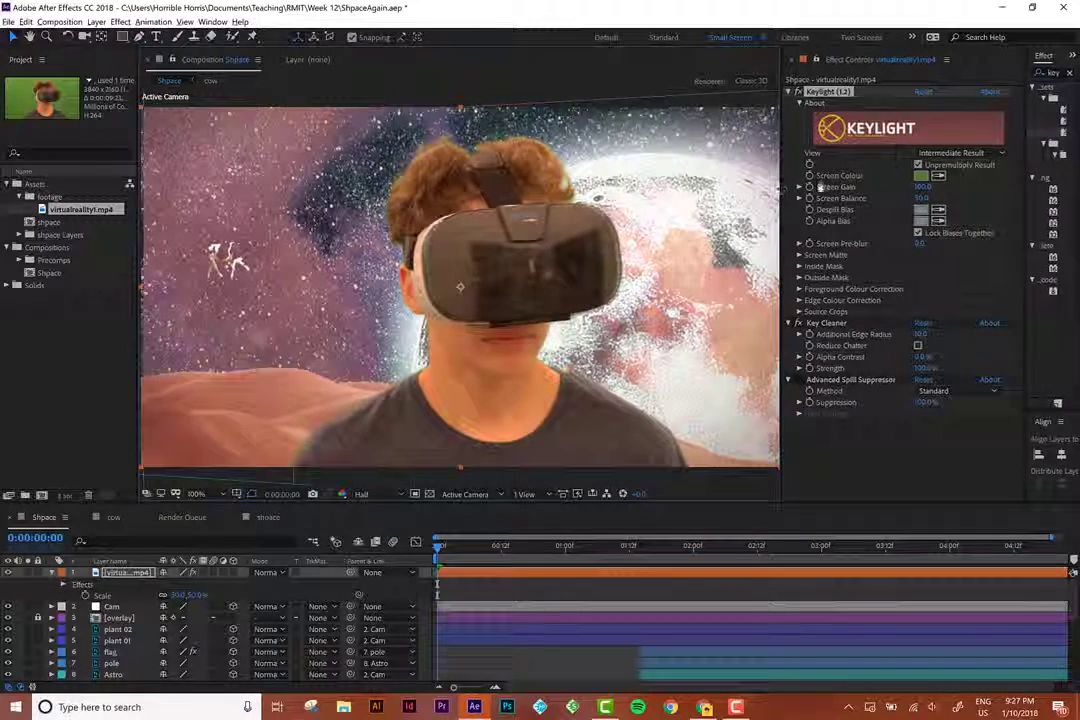
left_click(962, 153)
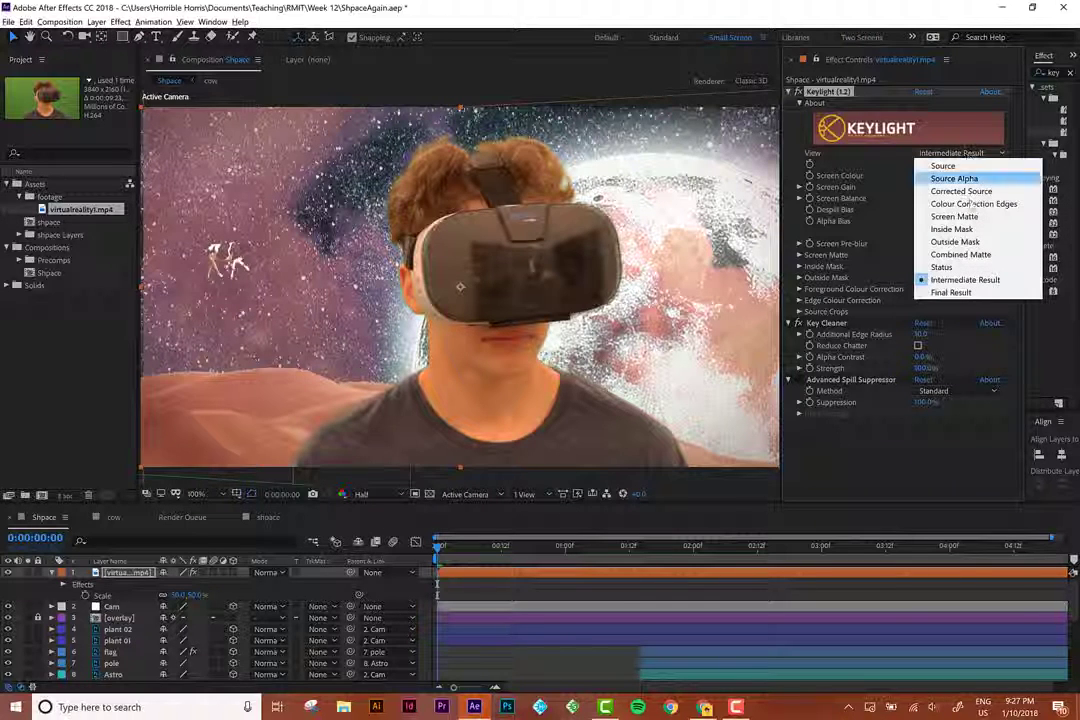
left_click(955, 217)
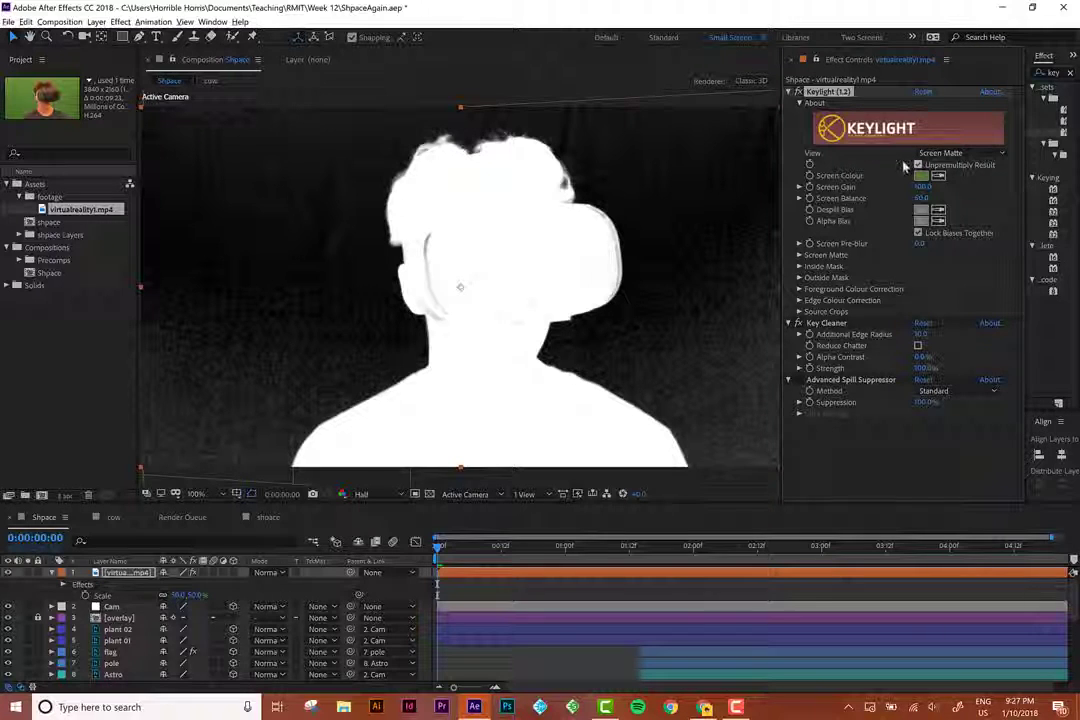
Set Keylight's Screen Matte Clip Black to 20 and check the matte's black background.
left_click(799, 256)
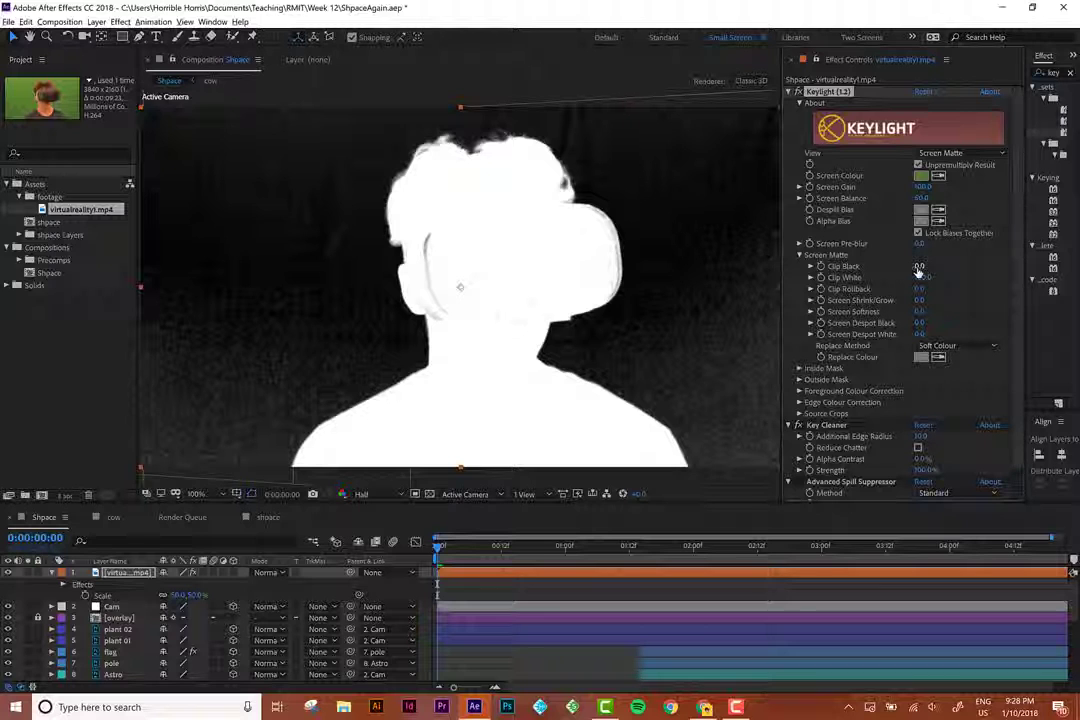
mouse_move(920, 267)
left_mouse_down()
mouse_move(938, 267)
mouse_move(914, 267)
left_mouse_up()
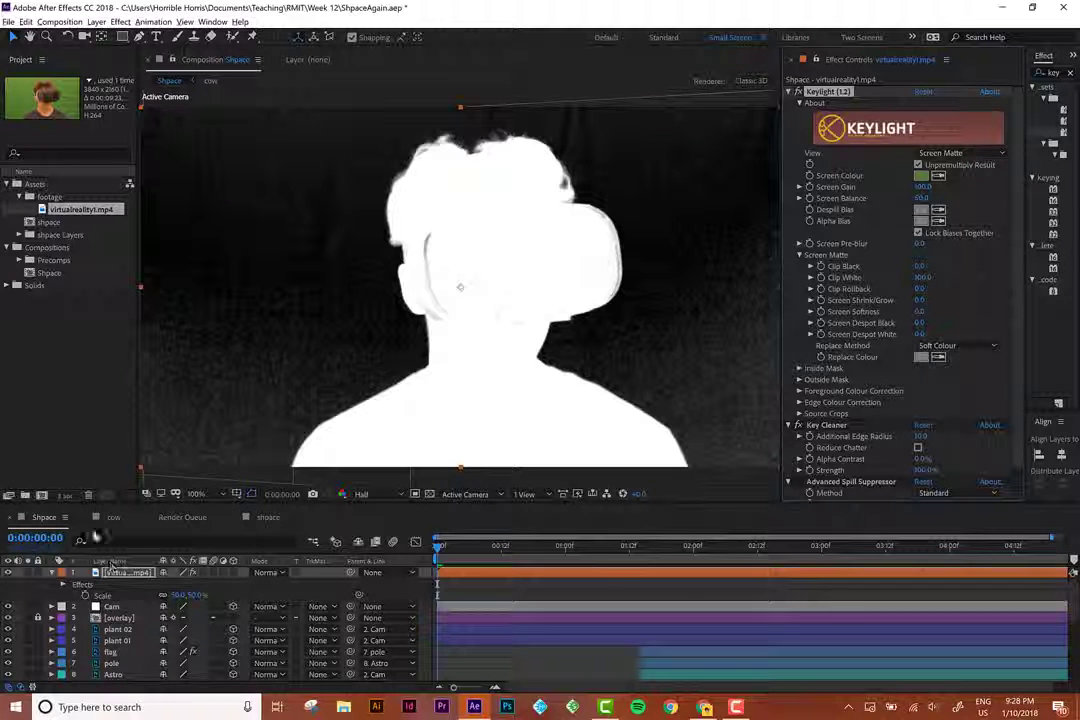
left_click(920, 267)
type("20")
key("Return")
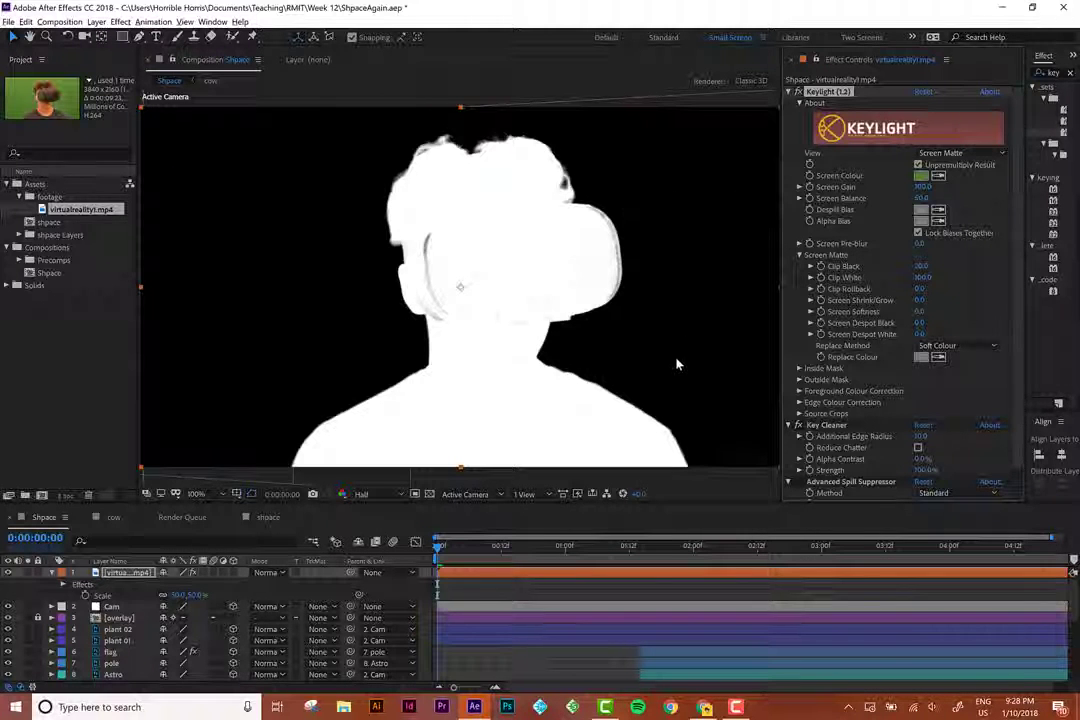
scroll(677, 365, "up", 2)
scroll(680, 362, "down", 4)
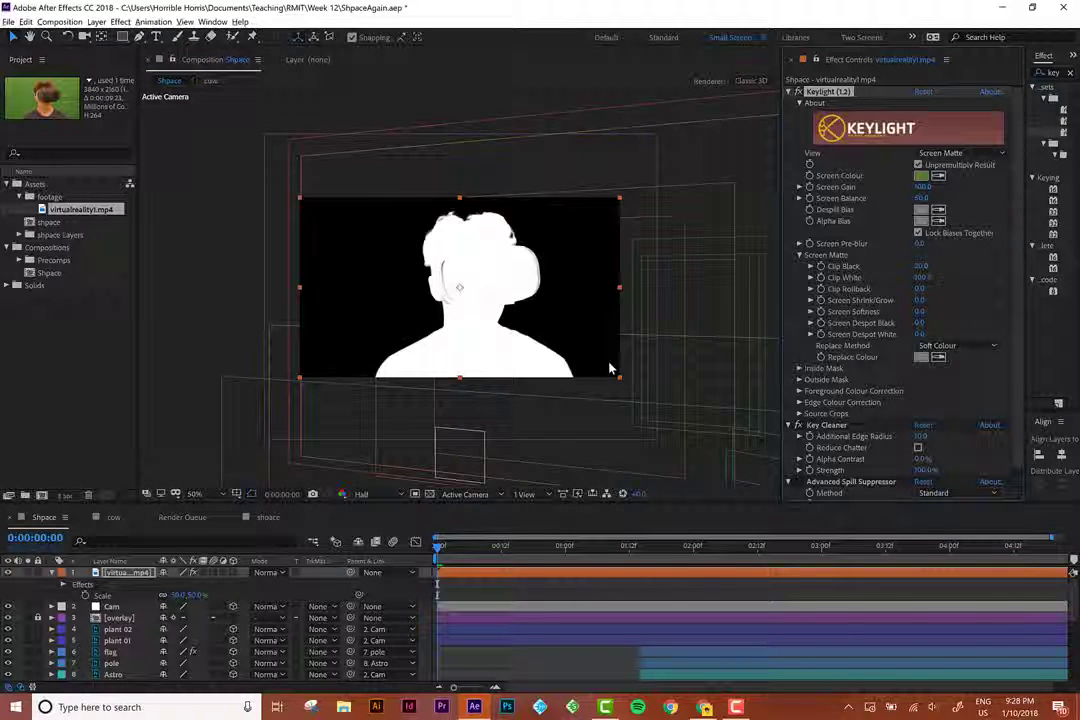
scroll(611, 369, "up", 1)
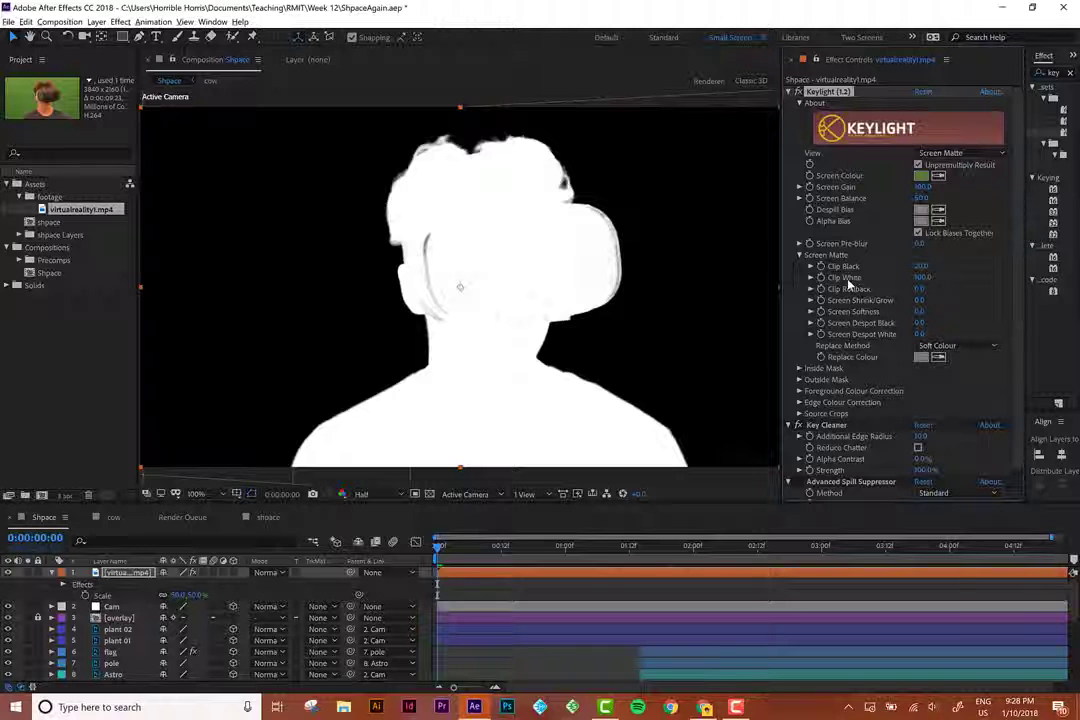
Lower Keylight's Clip White to 54 and return its view to Intermediate Result.
left_click_drag(921, 279, 908, 279)
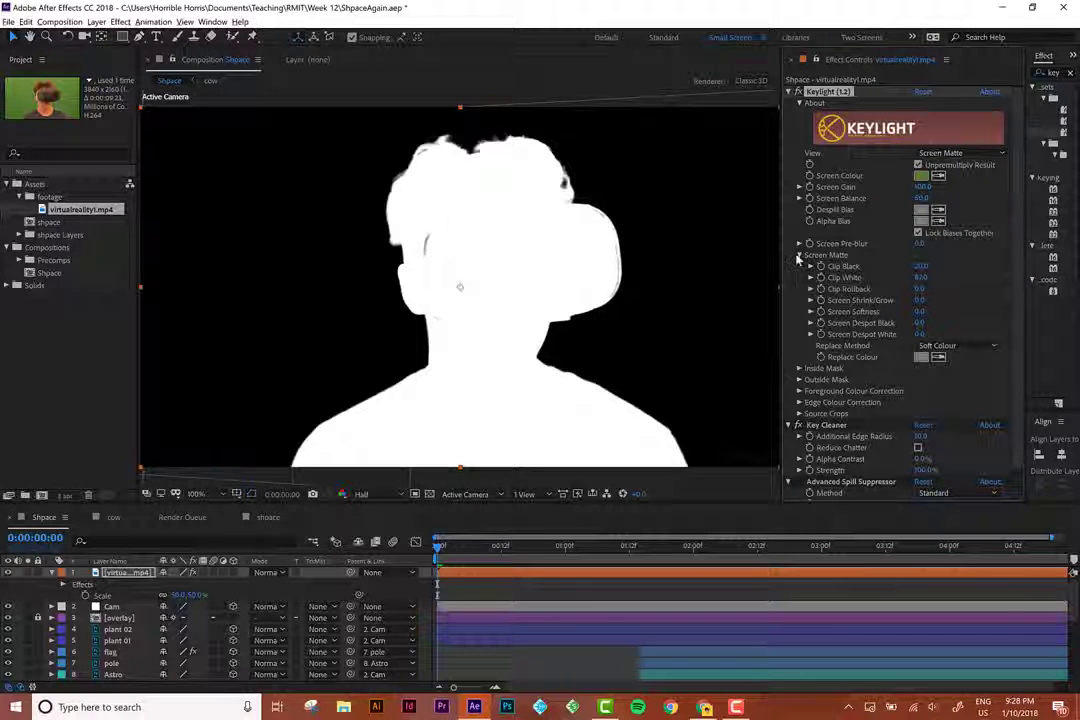
left_click_drag(911, 278, 891, 277)
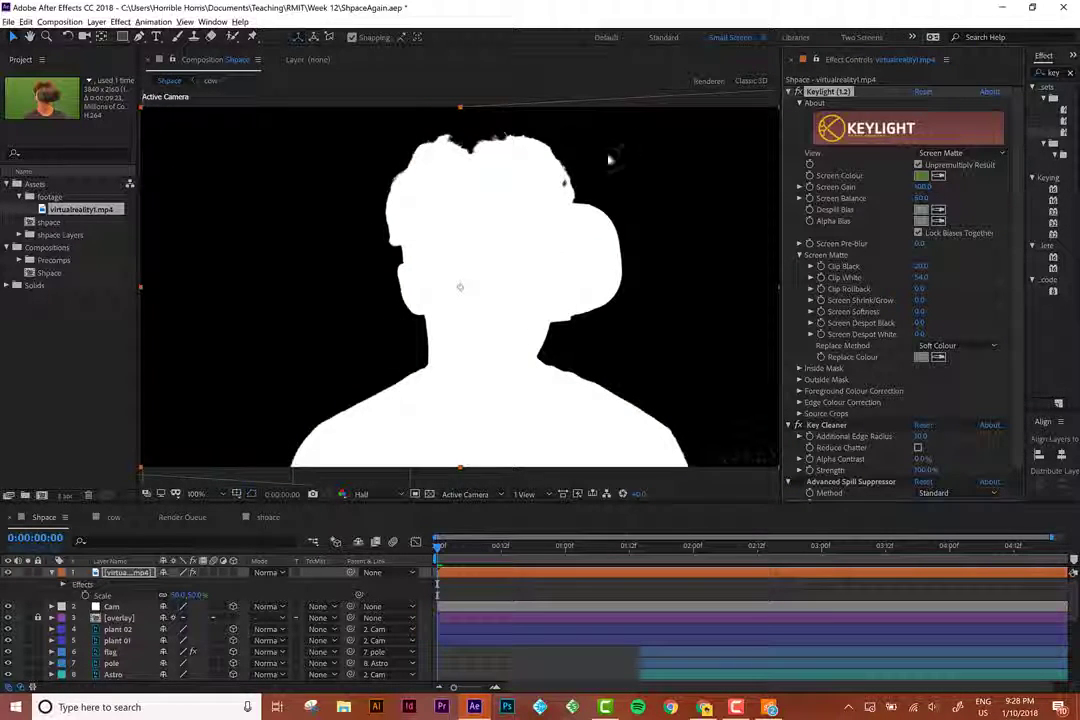
left_click(925, 152)
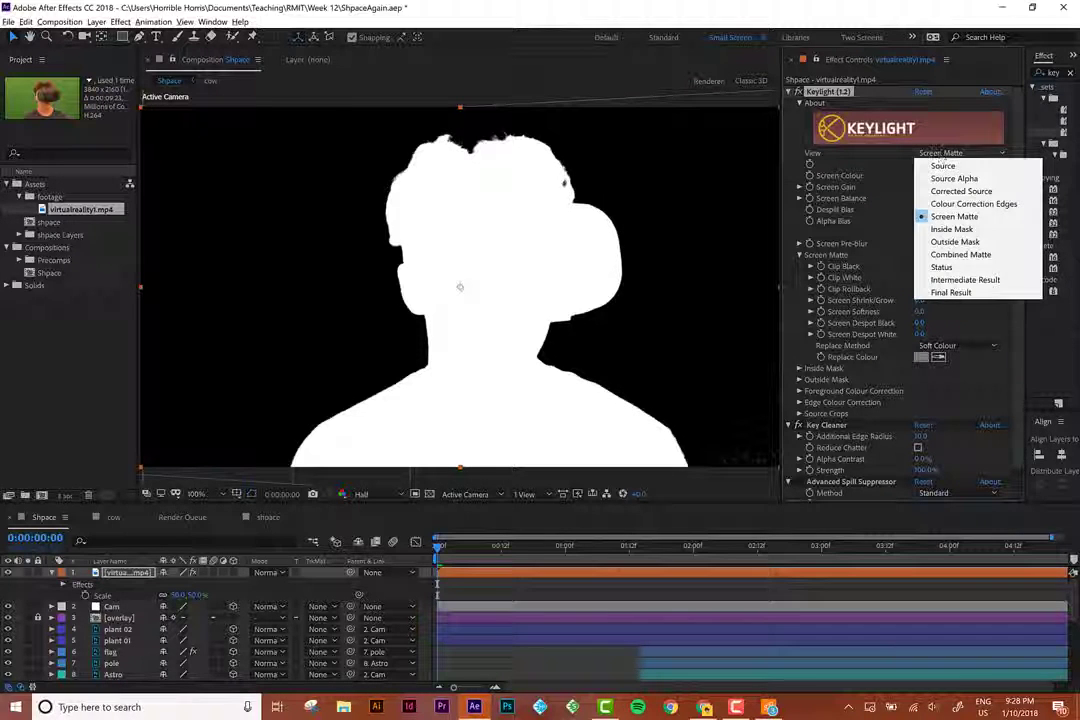
left_click(983, 281)
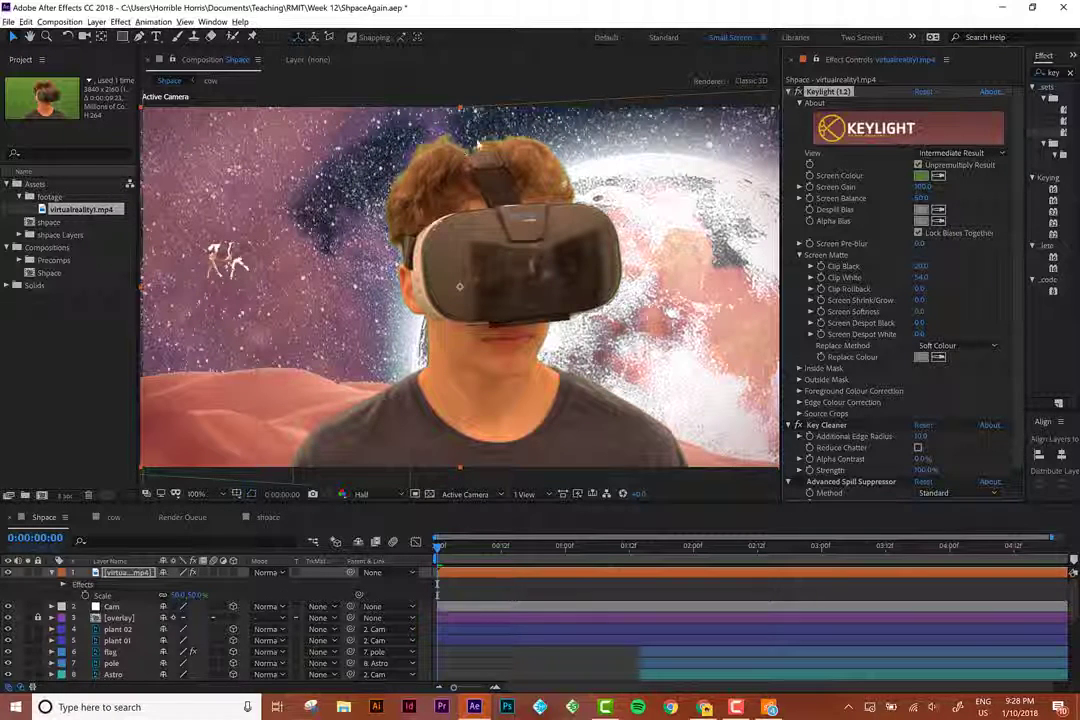
Review the Screen Matte settings in Keylight and collapse them.
scroll(840, 423, "down", 1)
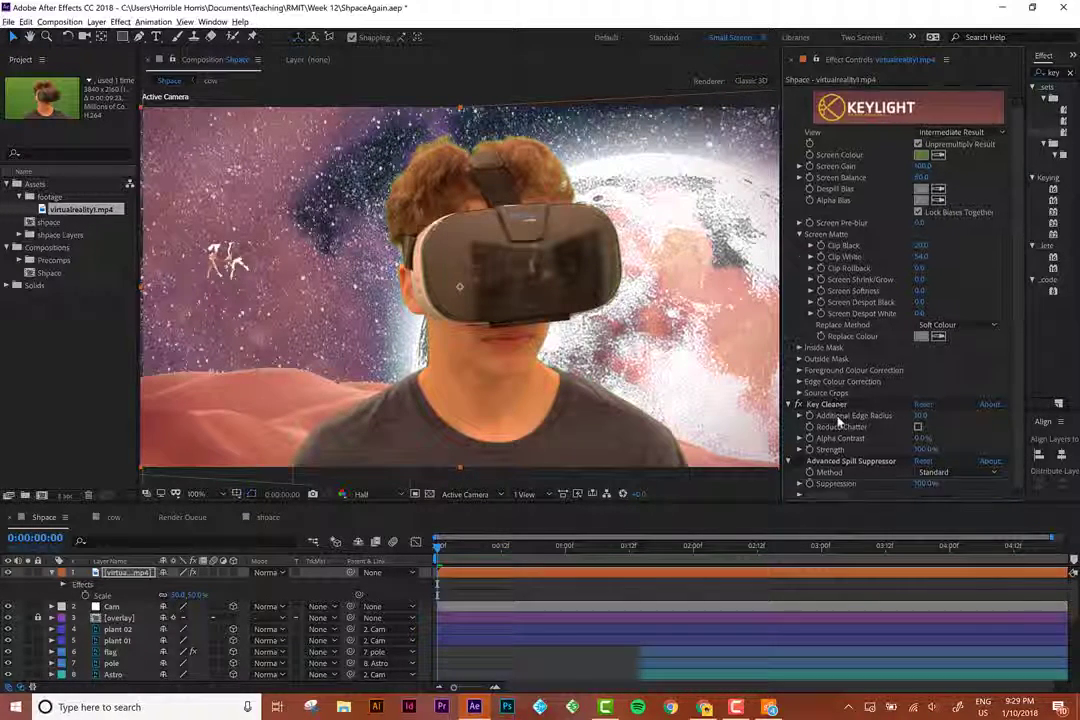
left_click(800, 235)
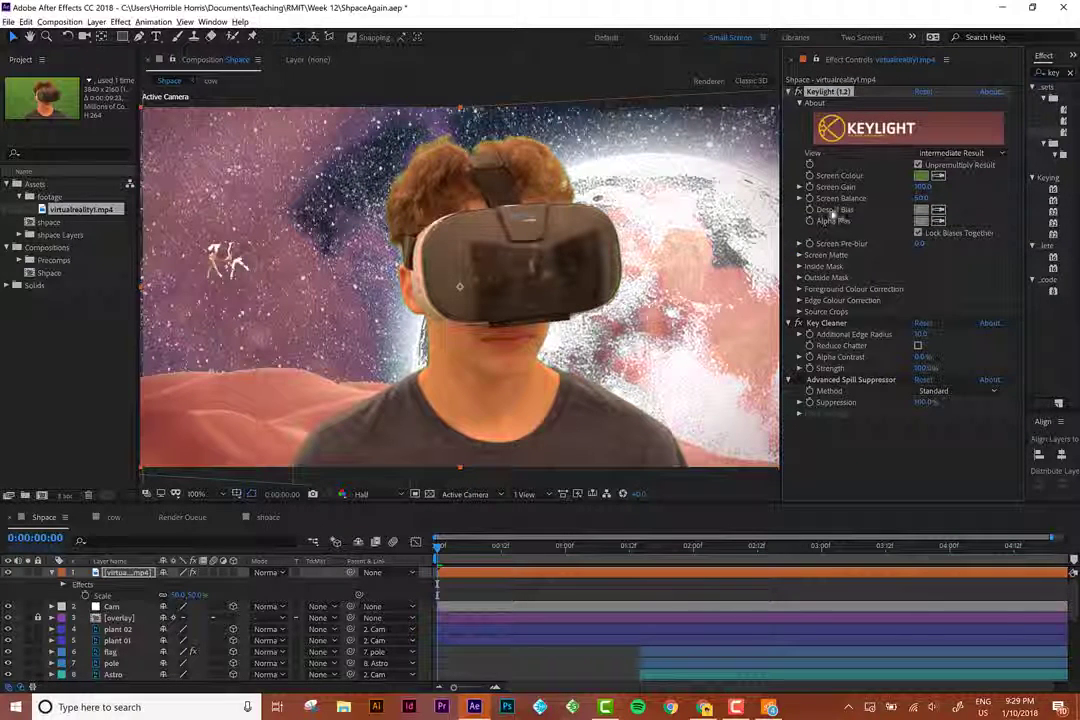
left_click(849, 245)
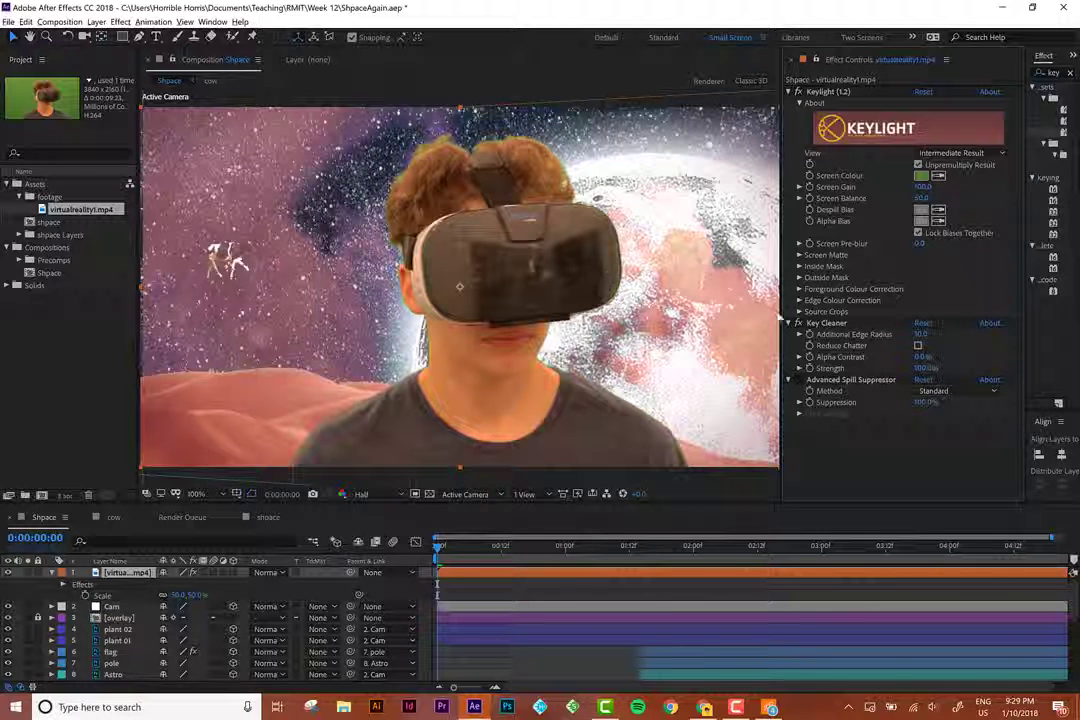
left_click(800, 255)
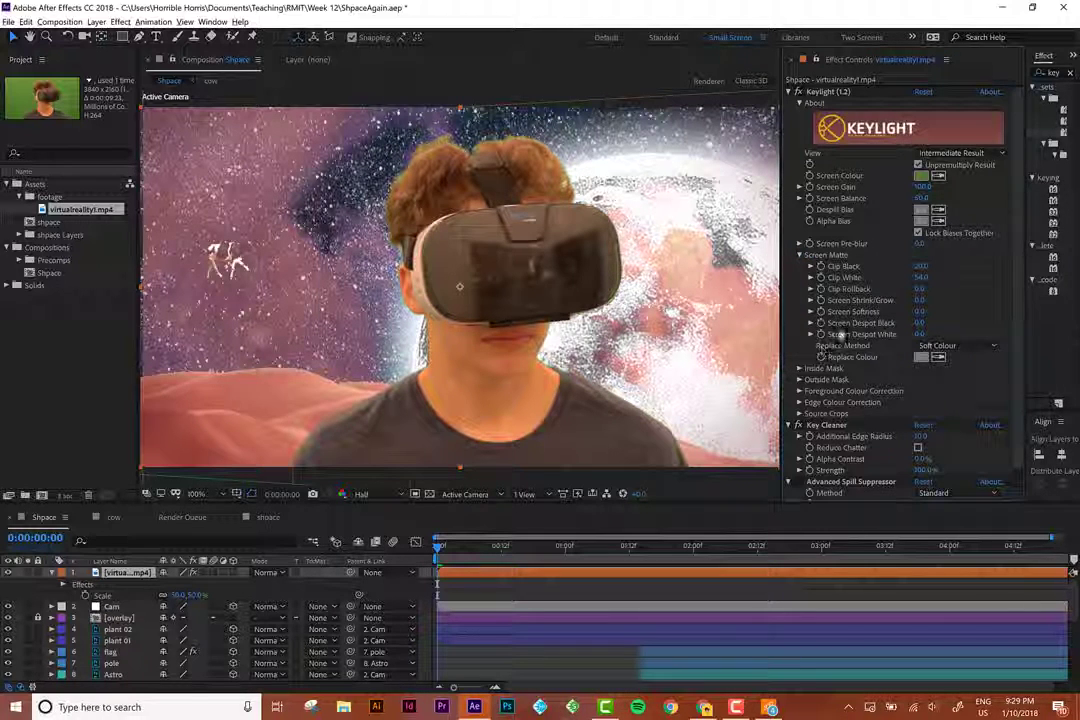
left_click(801, 255)
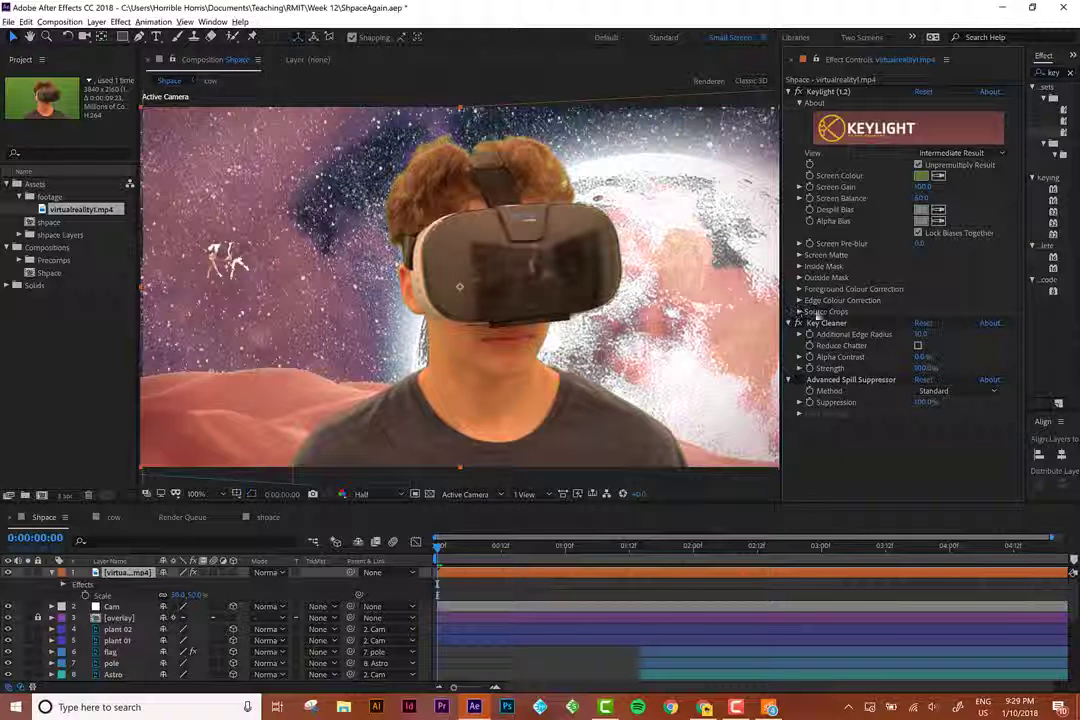
Try raising Key Cleaner's Additional Edge Radius to about 14 and 30 while checking the hair edges at 400%, and restore it to 10.
left_click(885, 324)
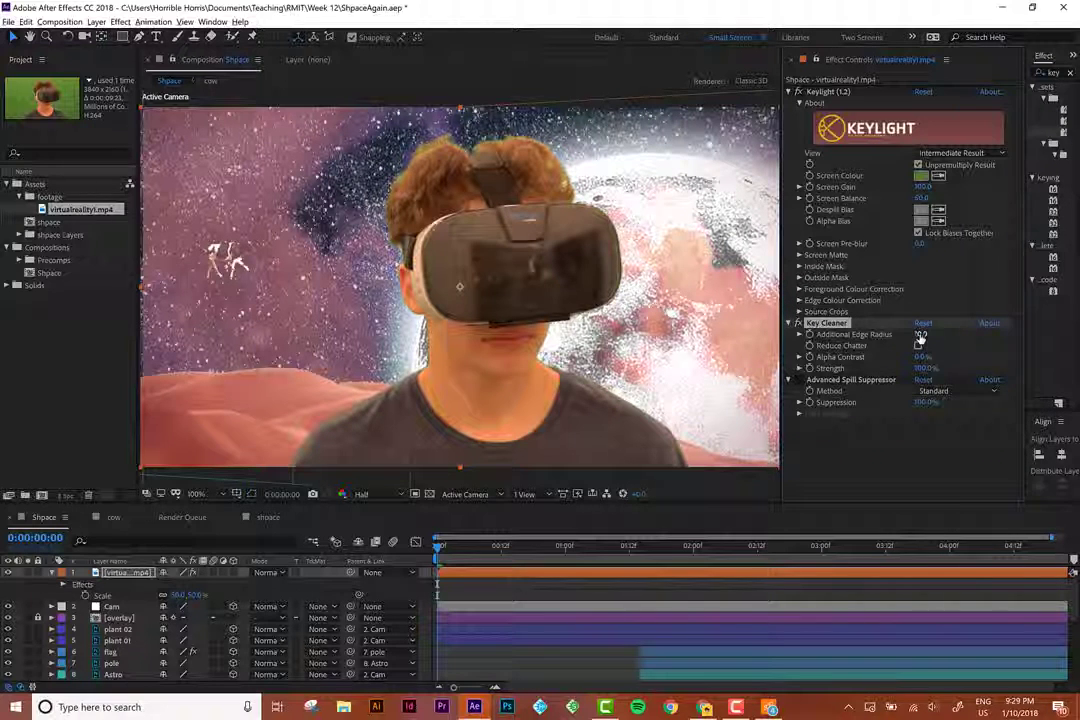
left_click_drag(920, 335, 940, 323)
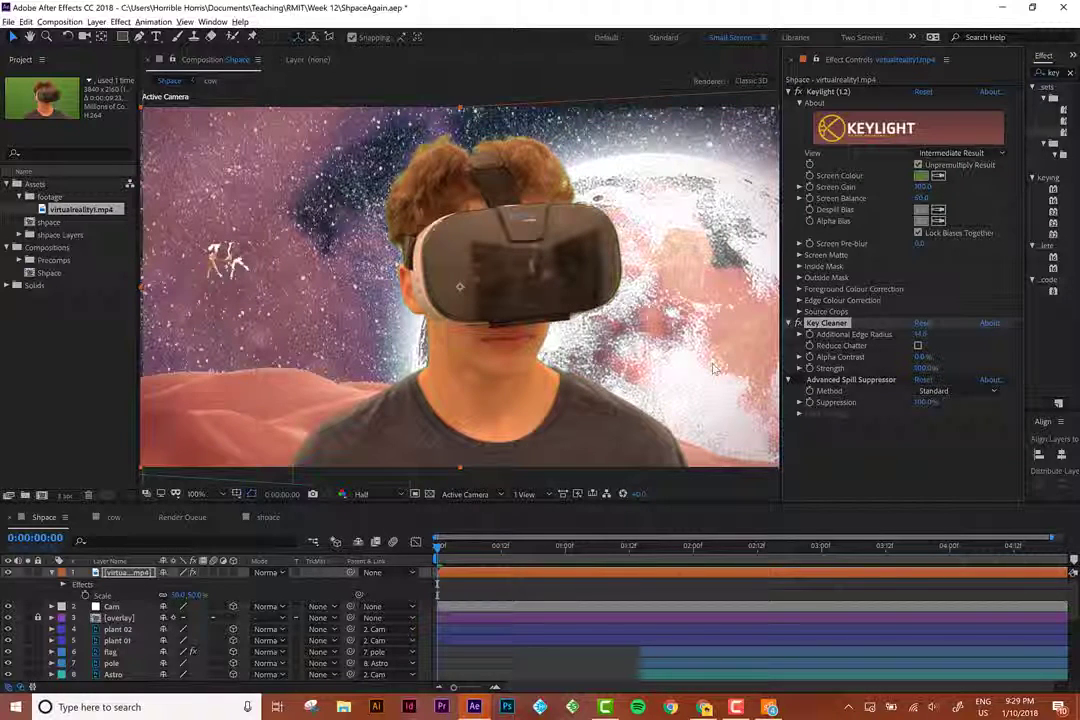
scroll(530, 120, "up", 2)
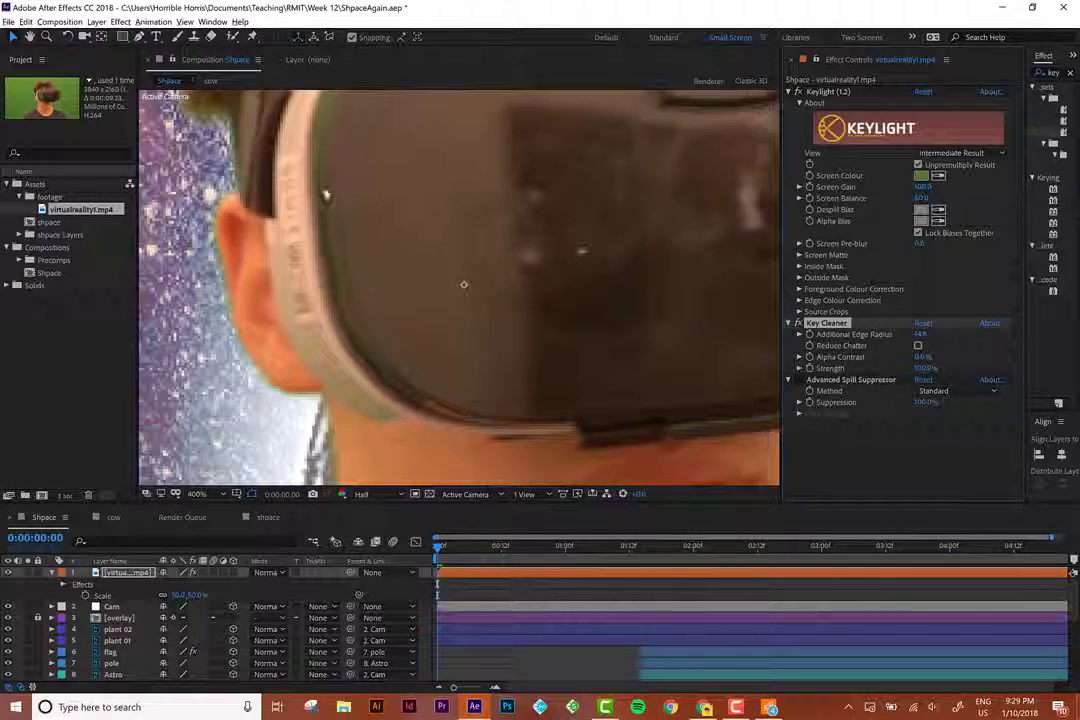
key("space")
left_click_drag(345, 234, 439, 435)
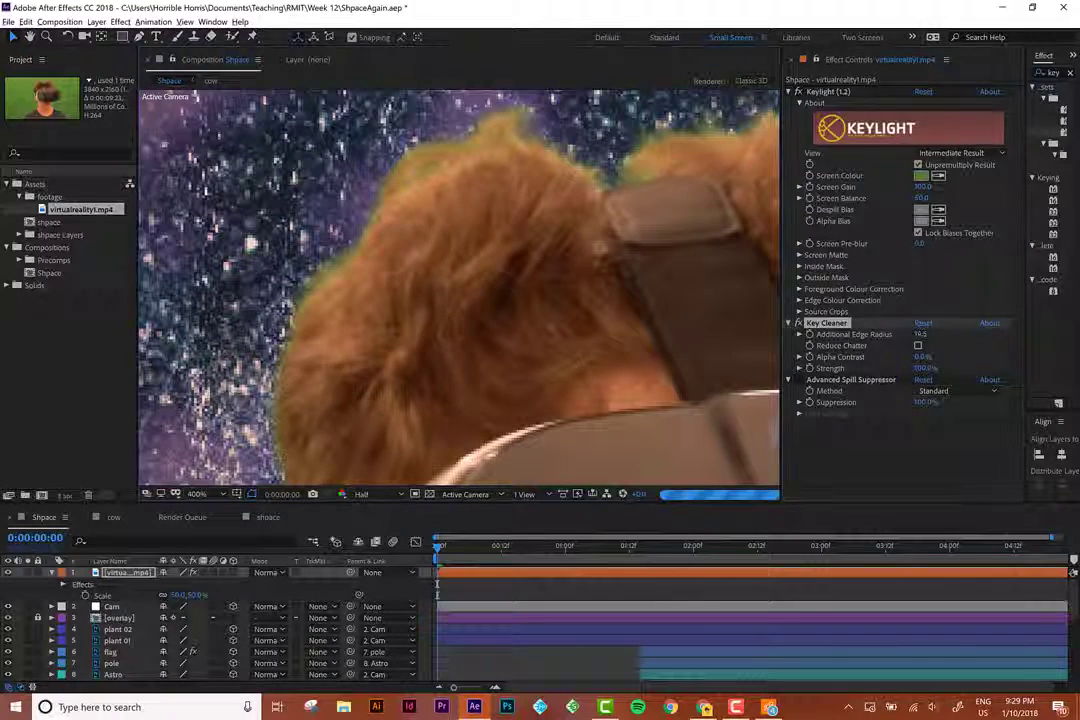
left_click_drag(921, 334, 999, 309)
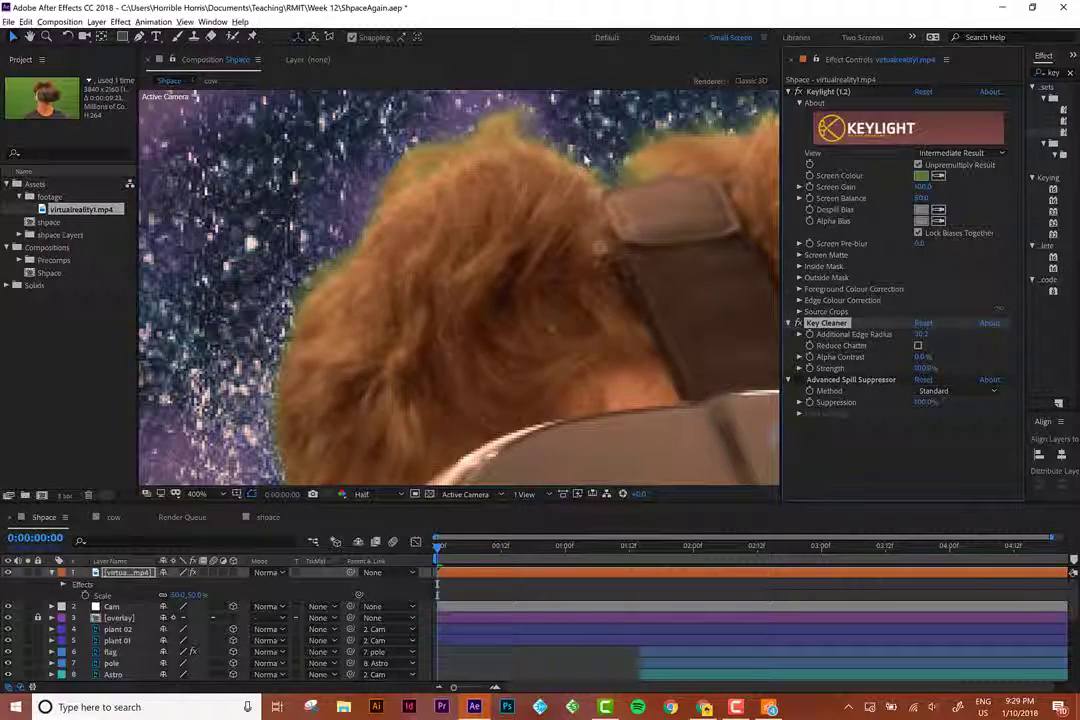
left_click(921, 335)
type("10")
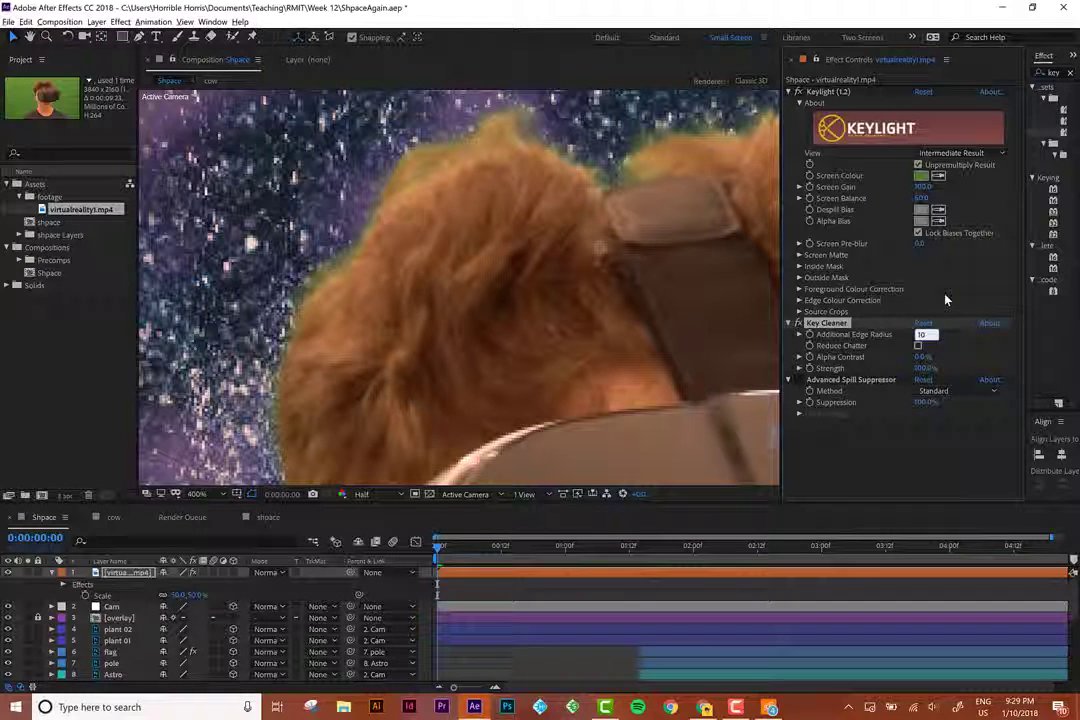
key("Return")
Compare the hair edges with Key Cleaner's Additional Edge Radius at 0 and back at 10.
left_click(922, 335)
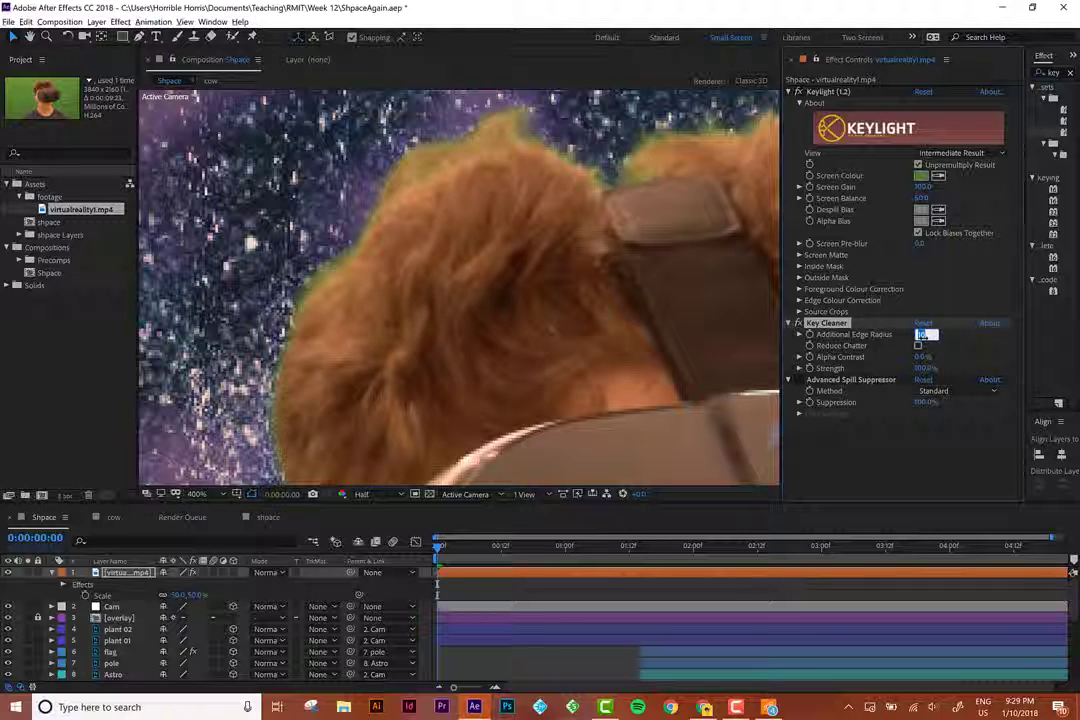
type("0.")
key("Return")
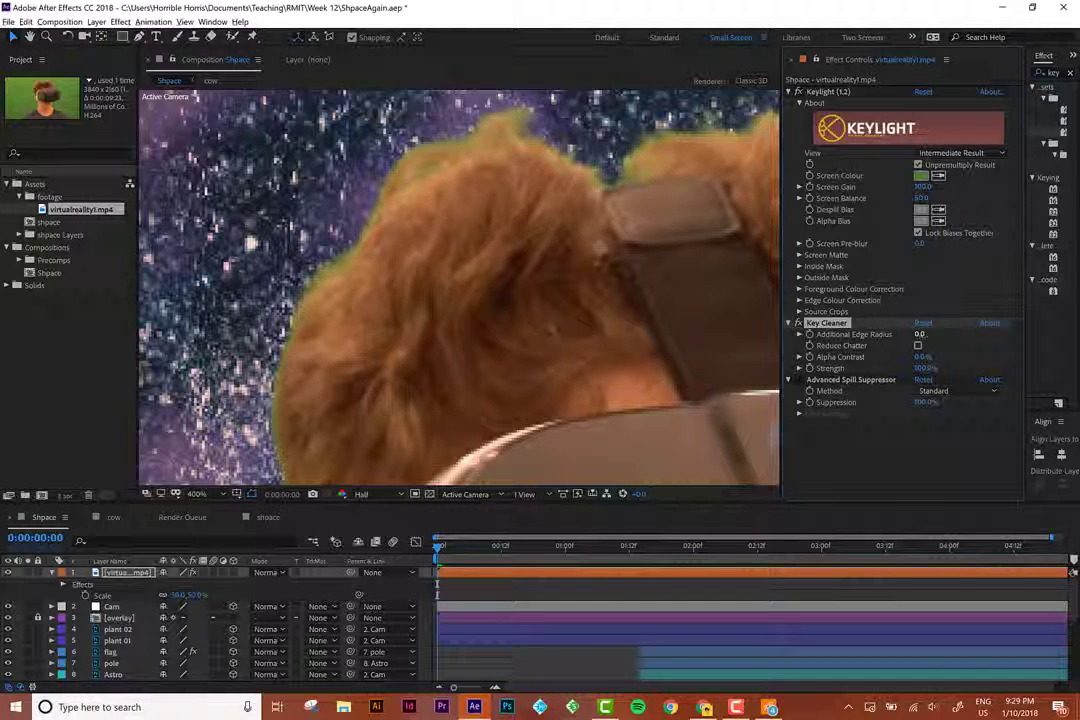
left_click(925, 334)
type("10")
key("Return")
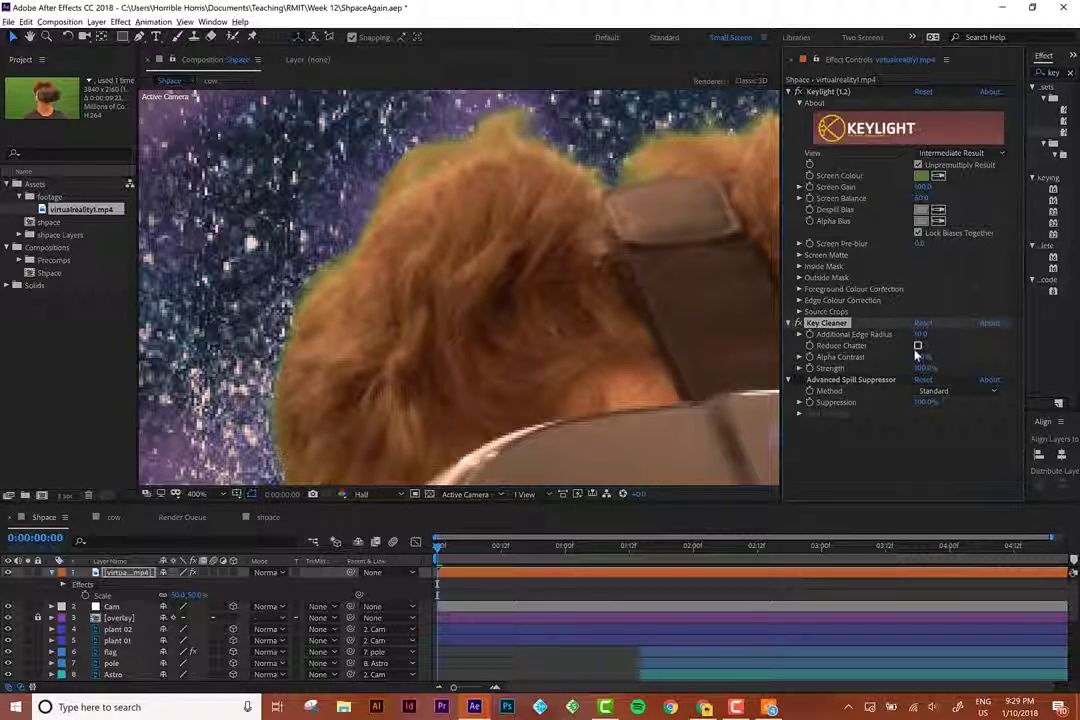
Turn on Advanced Spill Suppressor and check the green spill along the hair and headset edges at up to 400%.
scroll(603, 350, "up", 1)
scroll(603, 350, "down", 3)
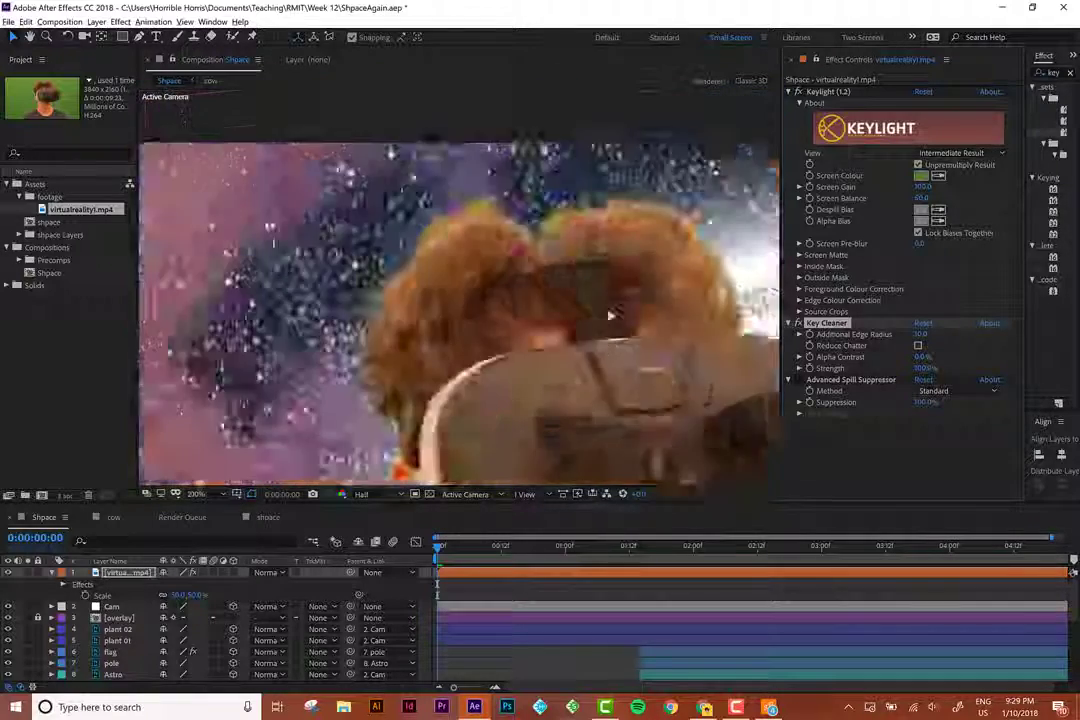
left_click_drag(560, 296, 561, 289)
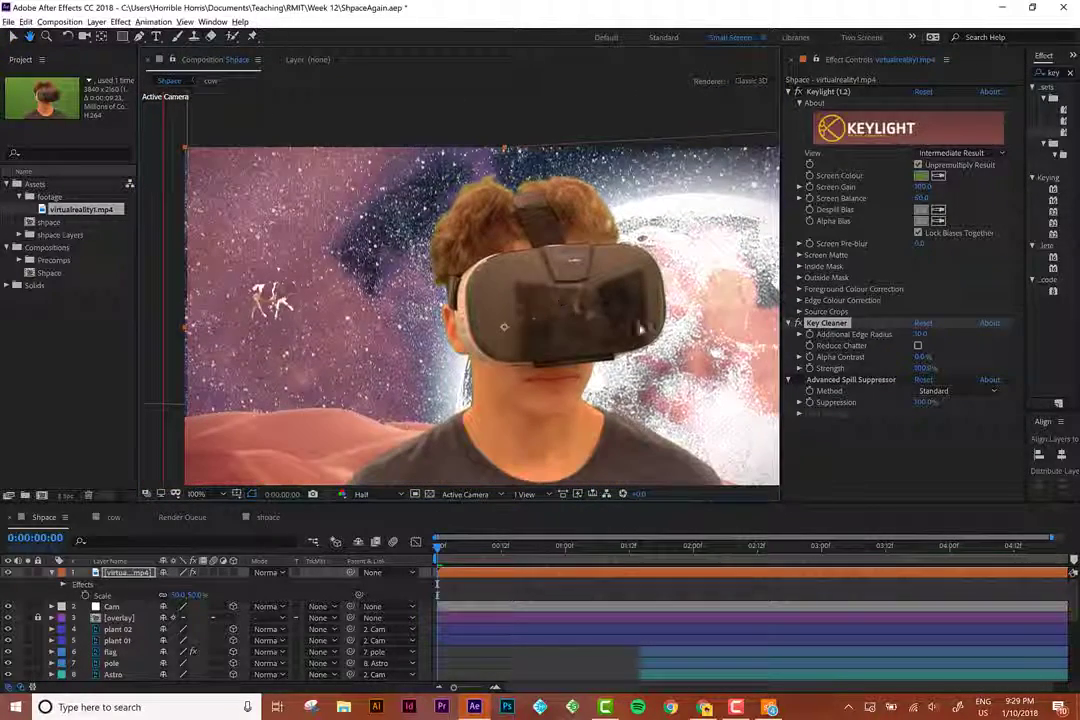
left_click(846, 381)
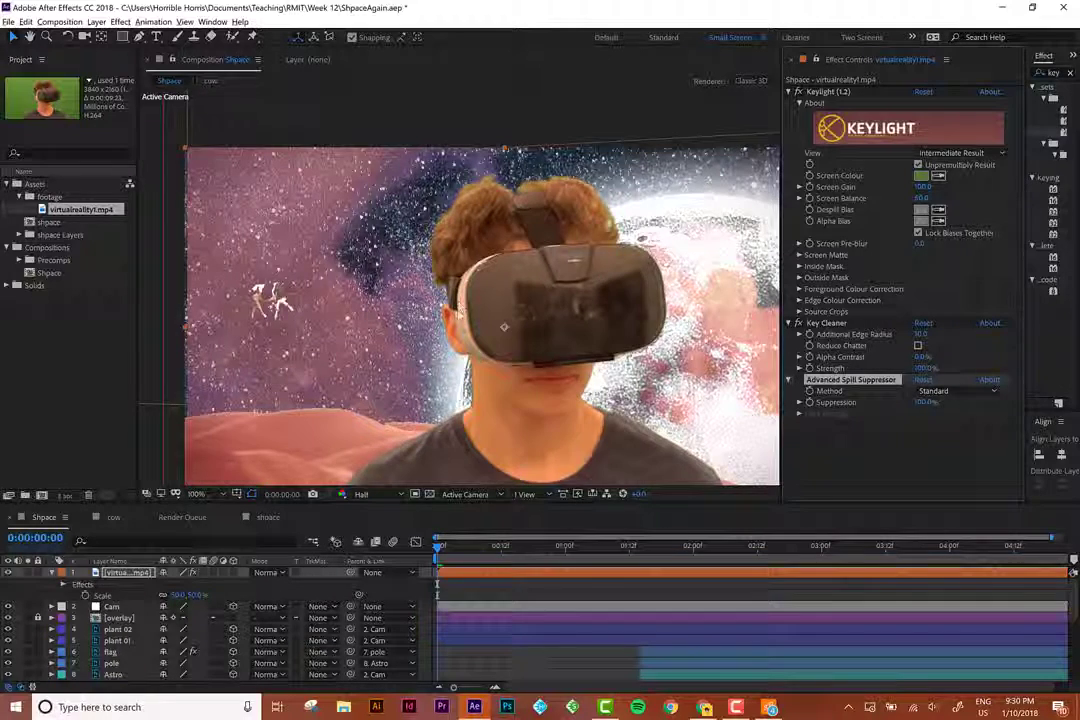
scroll(398, 260, "up", 2)
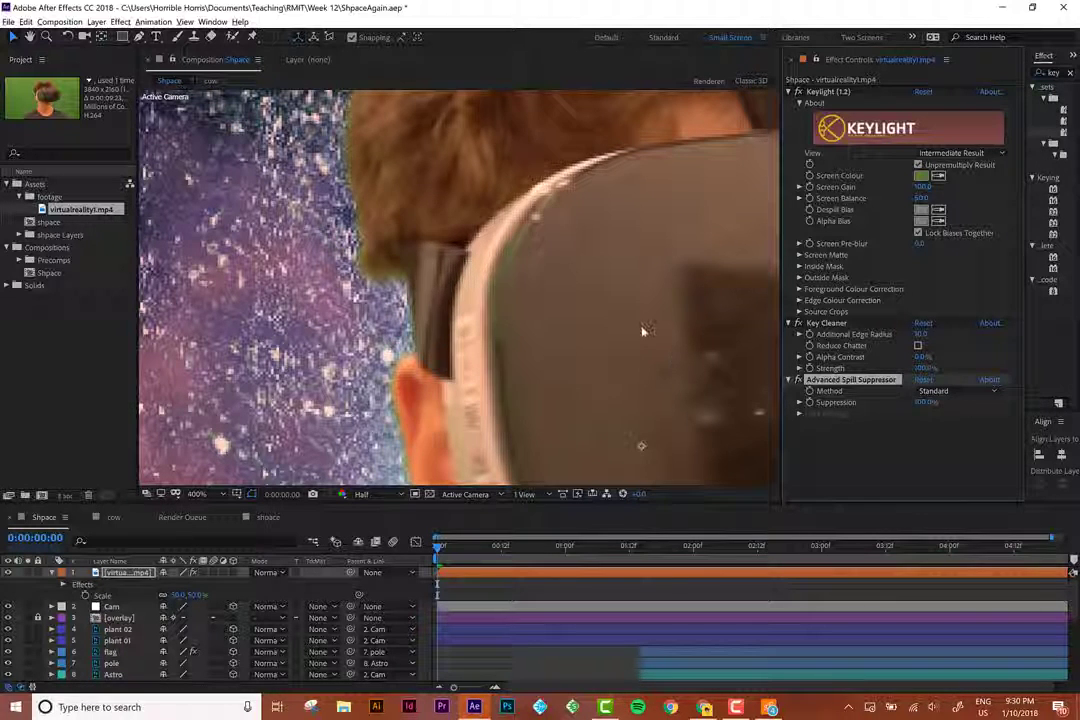
scroll(643, 330, "down", 4)
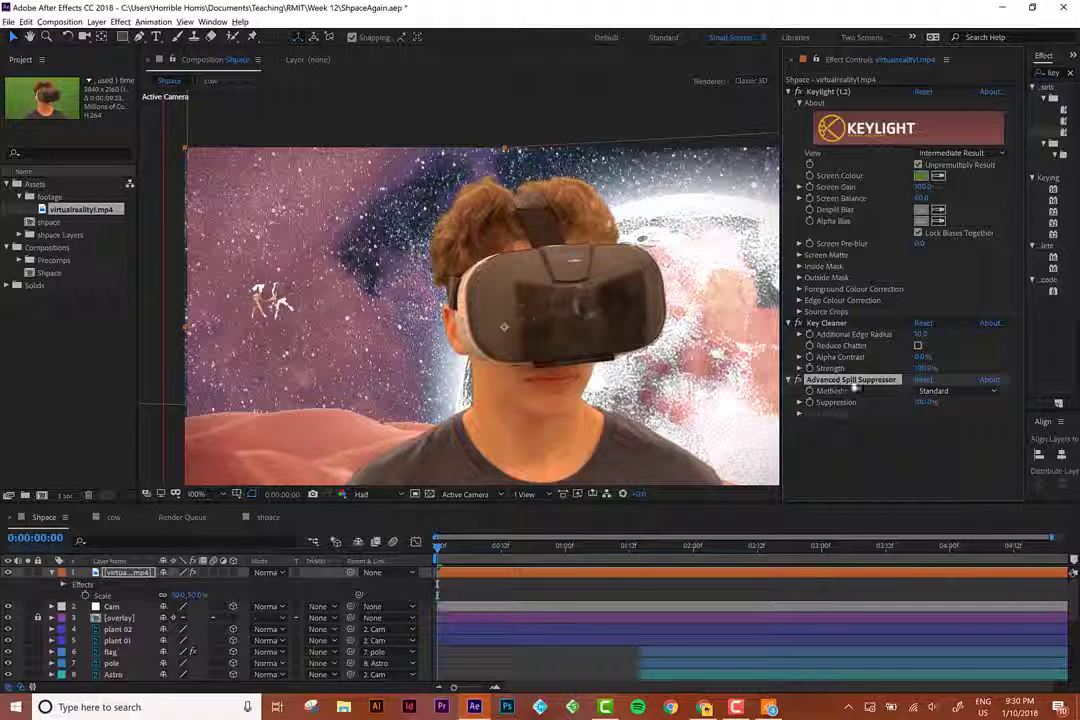
key("space")
left_click_drag(702, 313, 632, 293)
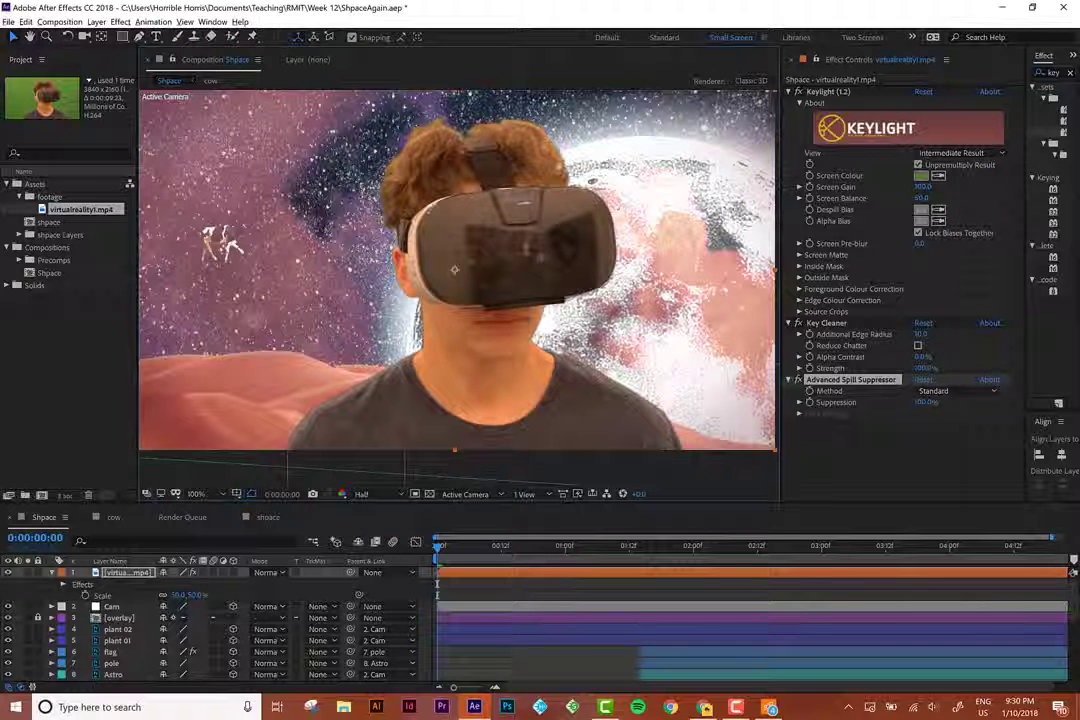
key("y")
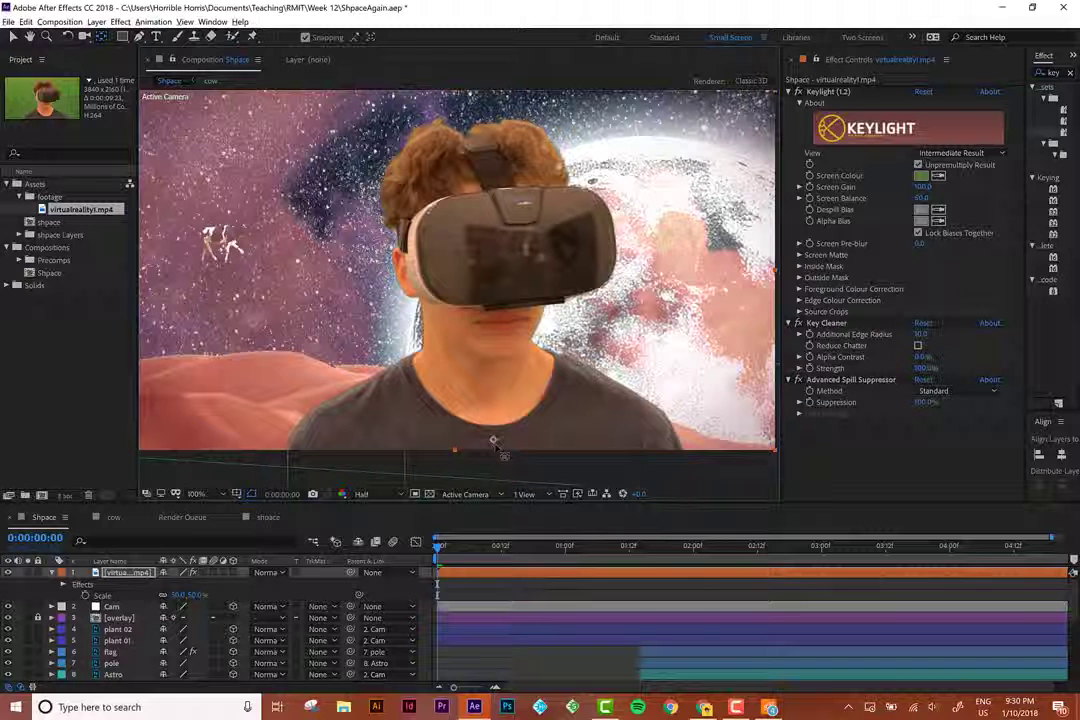
key("v")
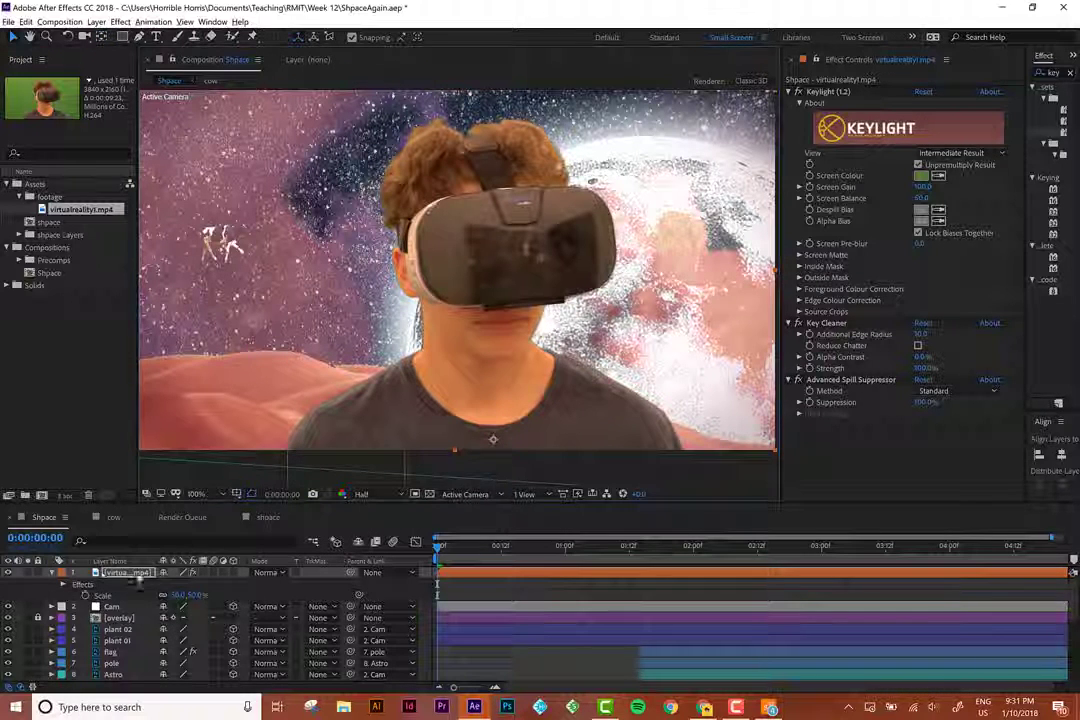
left_click(234, 573)
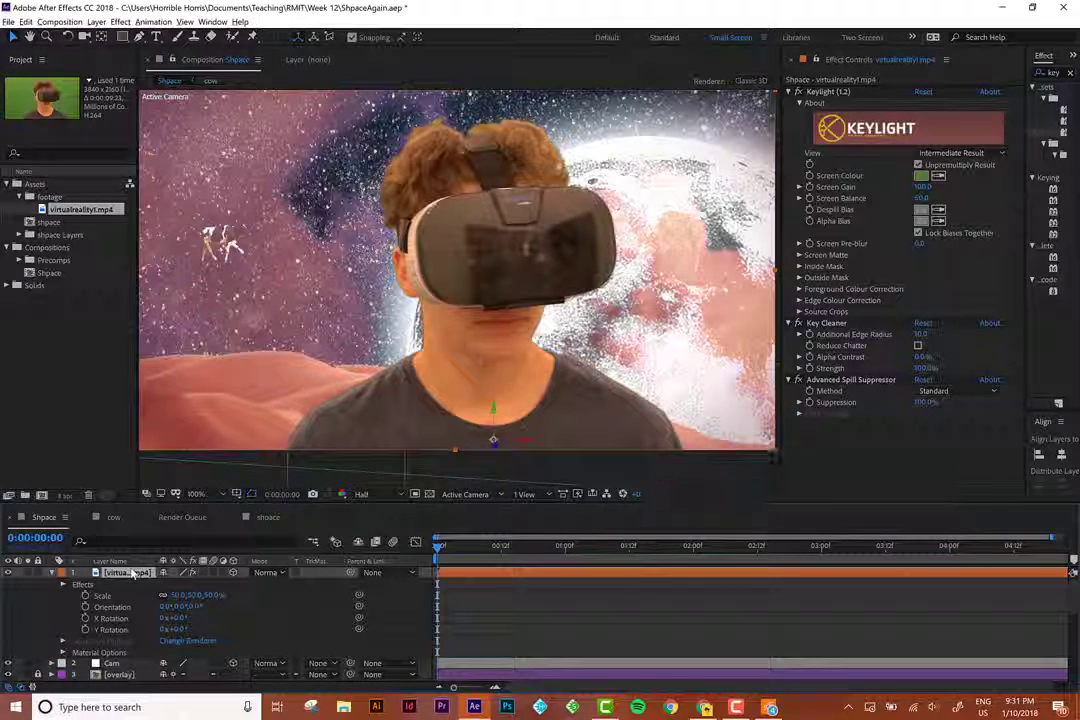
left_click(51, 573)
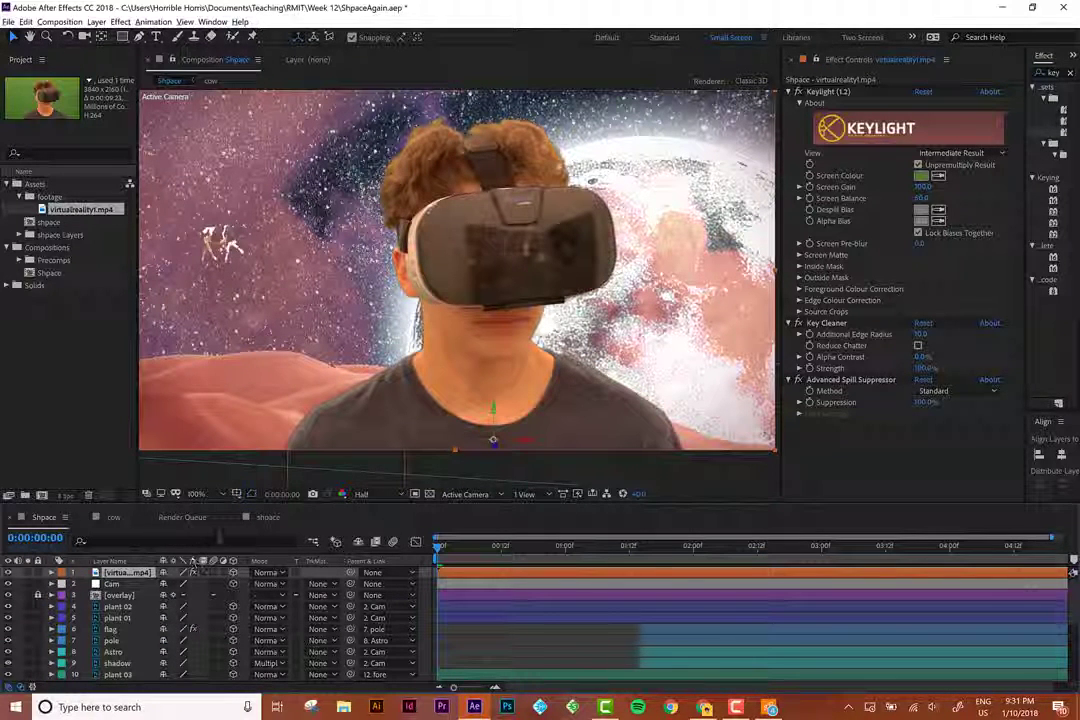
left_click(235, 573)
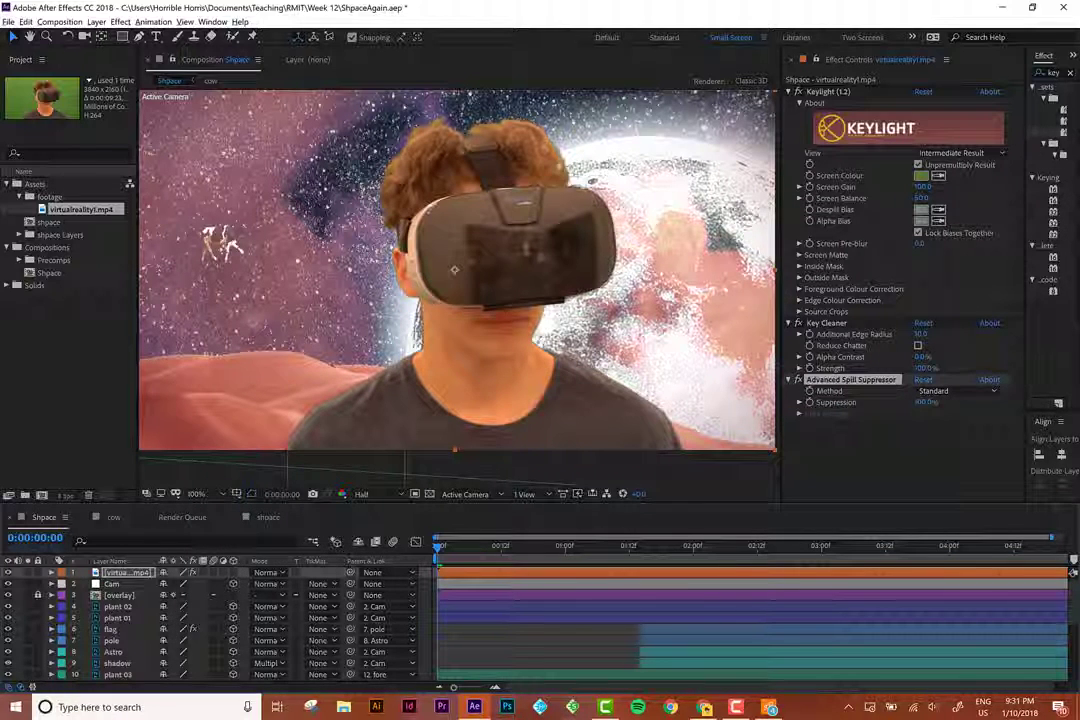
Go to 0:00:04:23 and move the footage layer's anchor point down to the chest, just below the headset.
left_click_drag(442, 557, 1066, 552)
left_click_drag(461, 689, 426, 690)
left_click(1027, 549)
left_click_drag(1027, 549, 1060, 549)
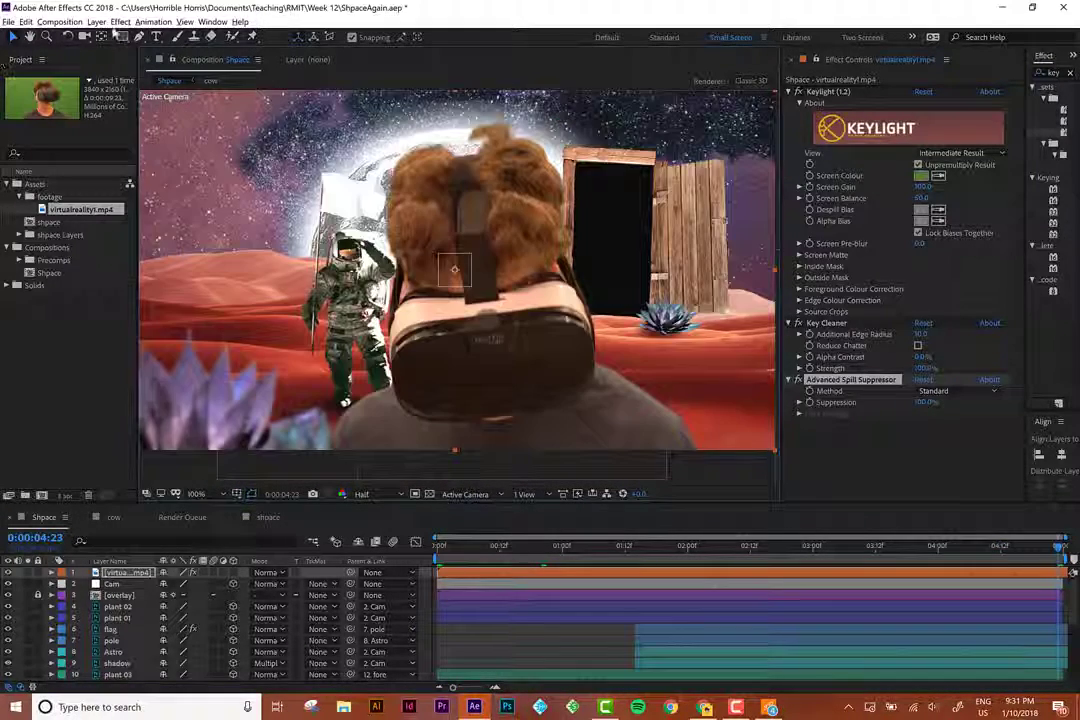
key("y")
left_click_drag(455, 270, 498, 432)
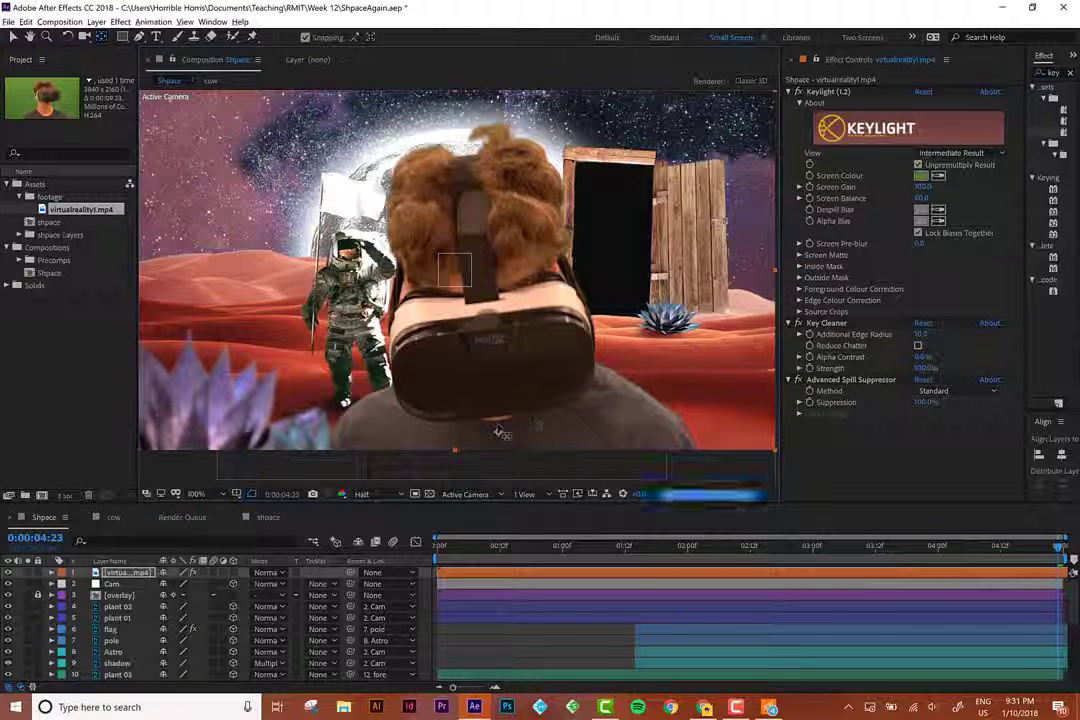
key("v")
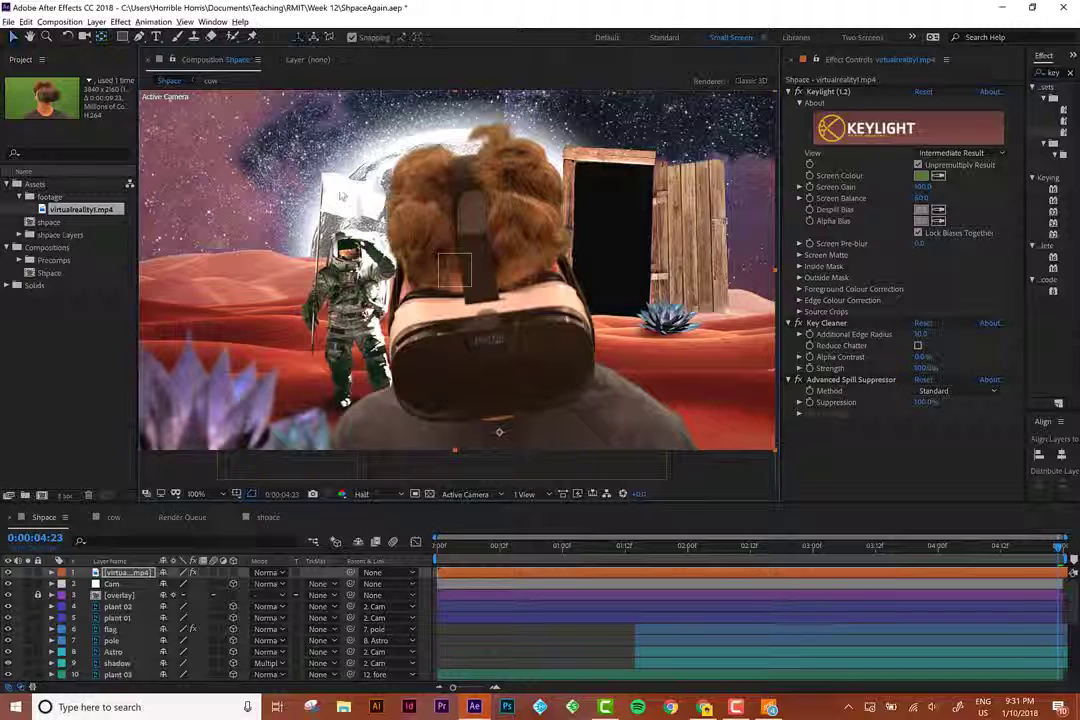
Make the virtualreality1.mp4 layer 3D and parent it to the Cam layer.
key("comma")
key("comma")
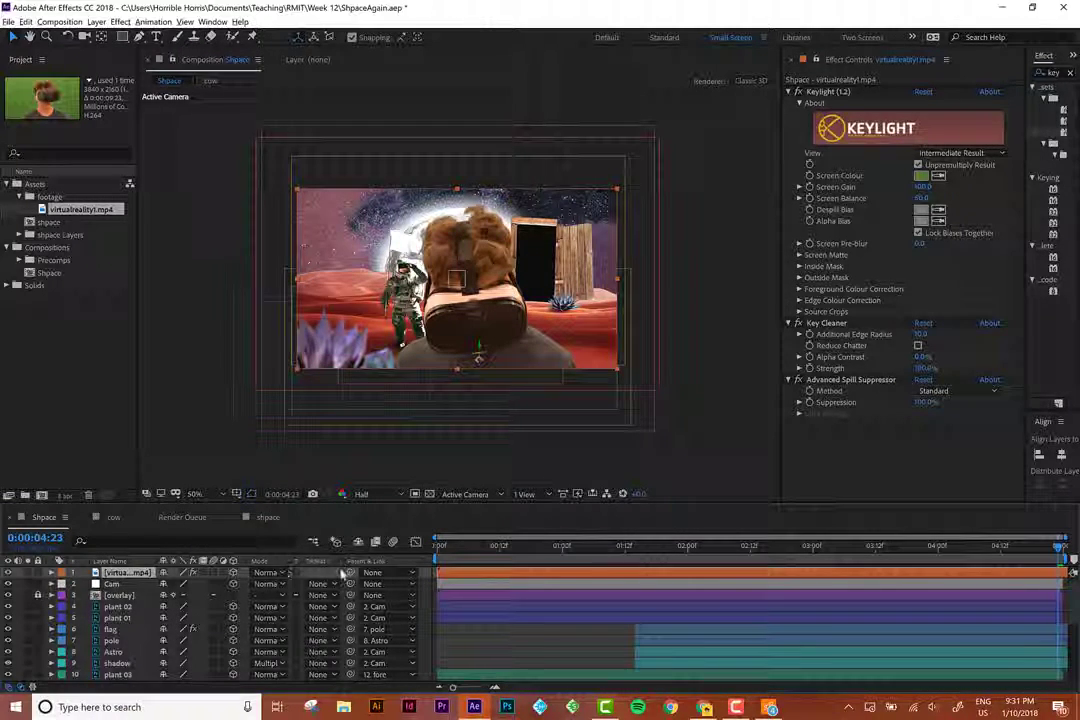
left_click_drag(140, 586, 132, 585)
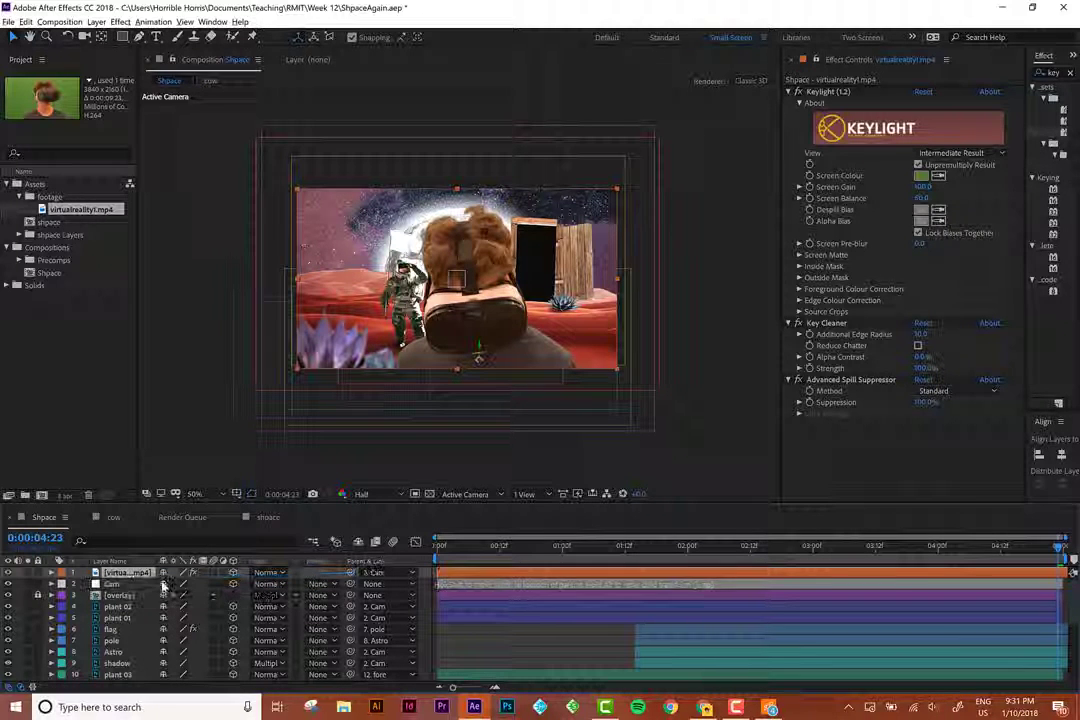
left_click(132, 585)
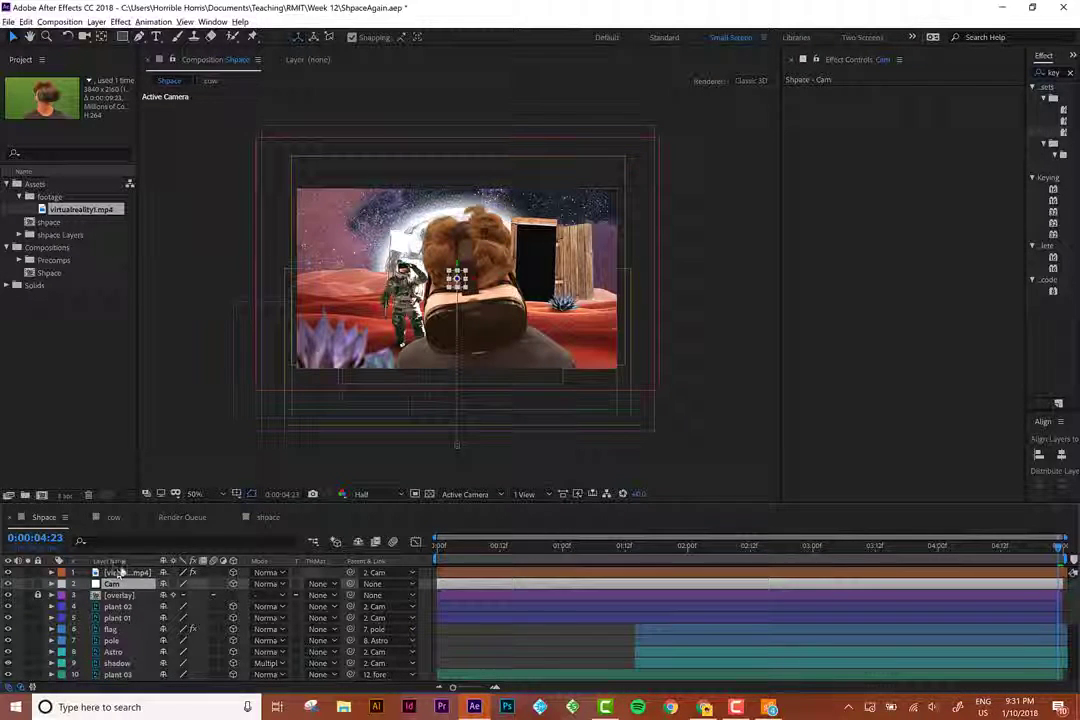
Shift the footage layer horizontally so the person stands in front of the wooden door, and reveal the Cam layer's keyframes.
left_click(121, 573)
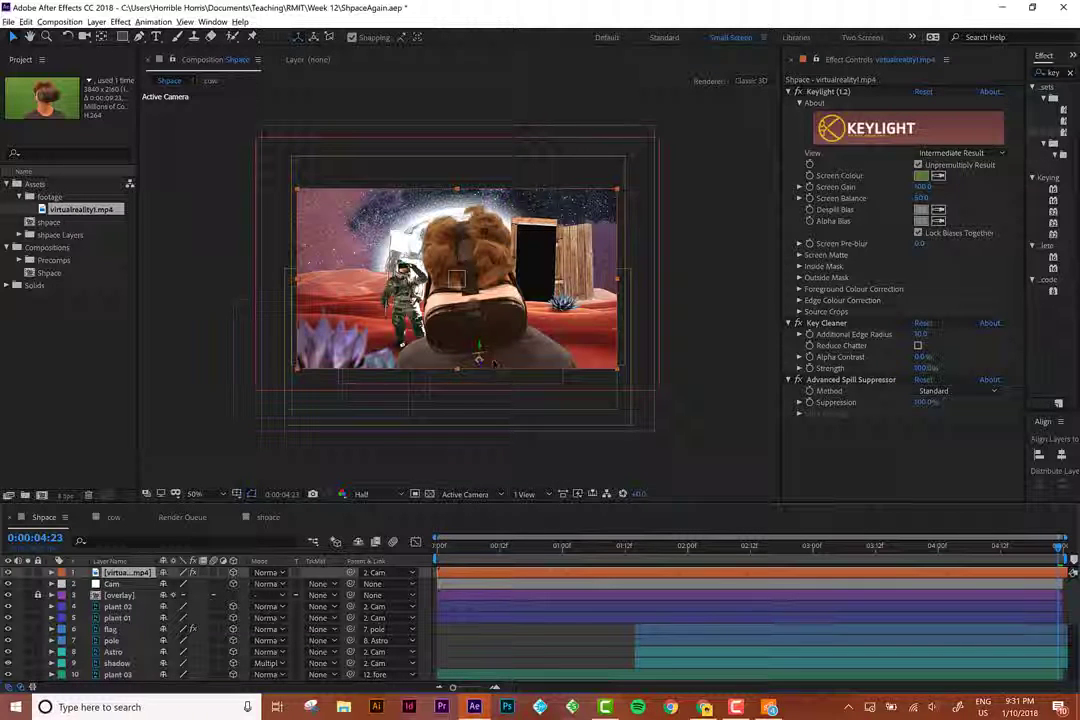
left_click_drag(492, 361, 544, 359)
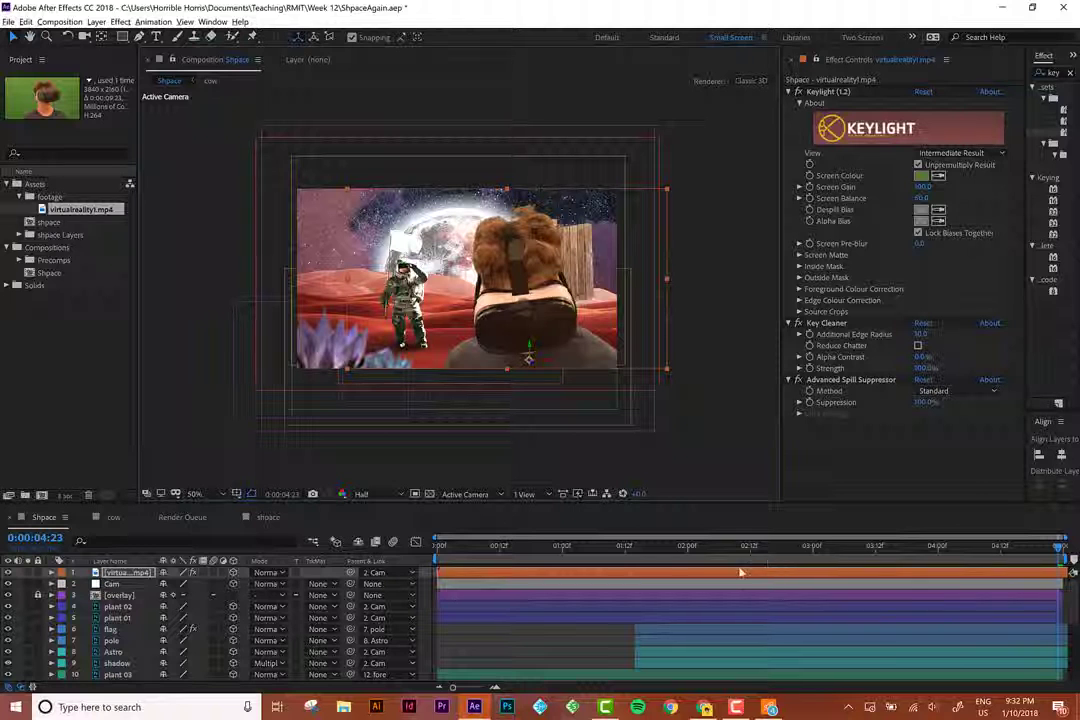
left_click(550, 585, "shift")
key("u")
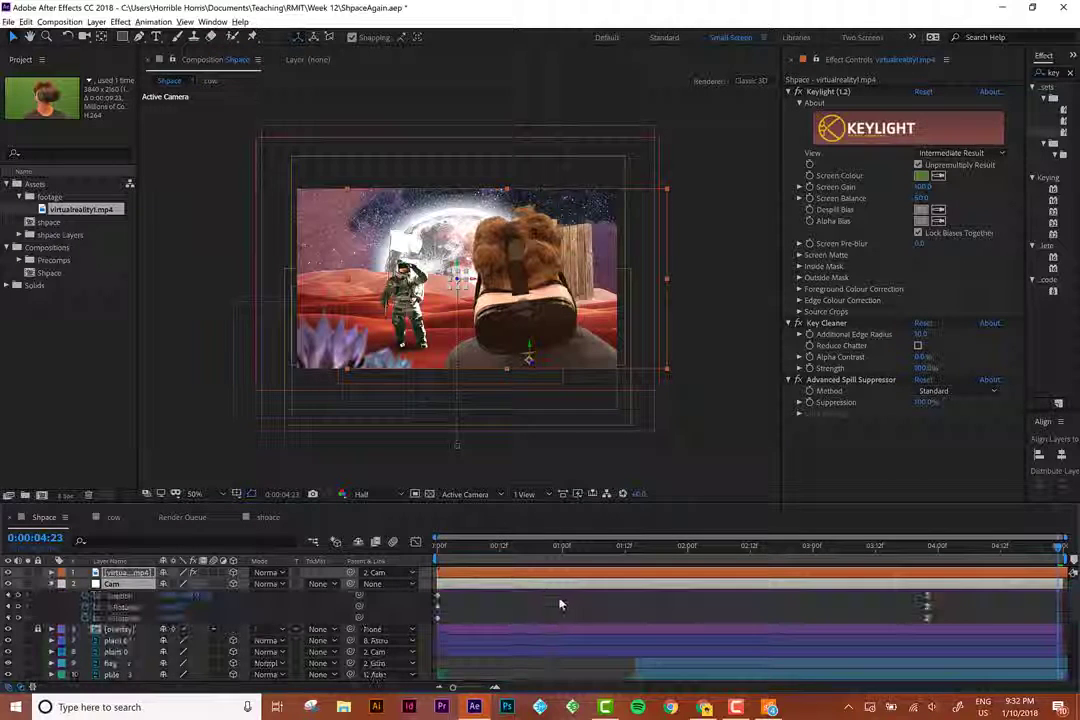
left_click(560, 604)
Preview the composition from the start at Quarter resolution and save the project.
left_click_drag(470, 547, 405, 577)
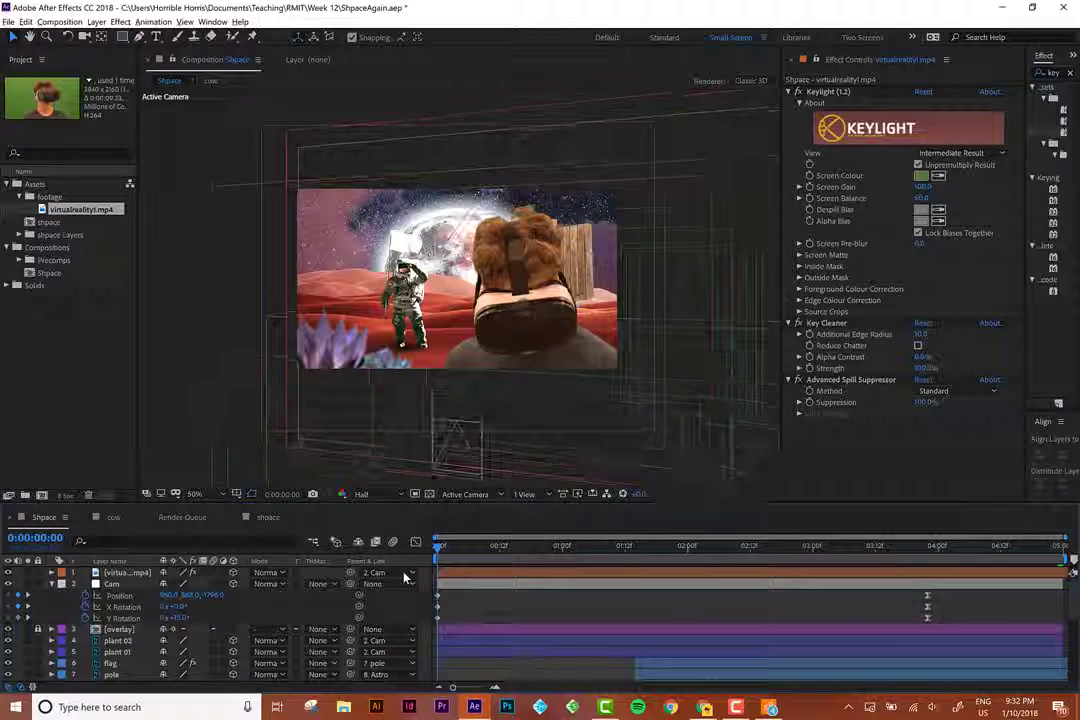
left_click(366, 494)
left_click(330, 470)
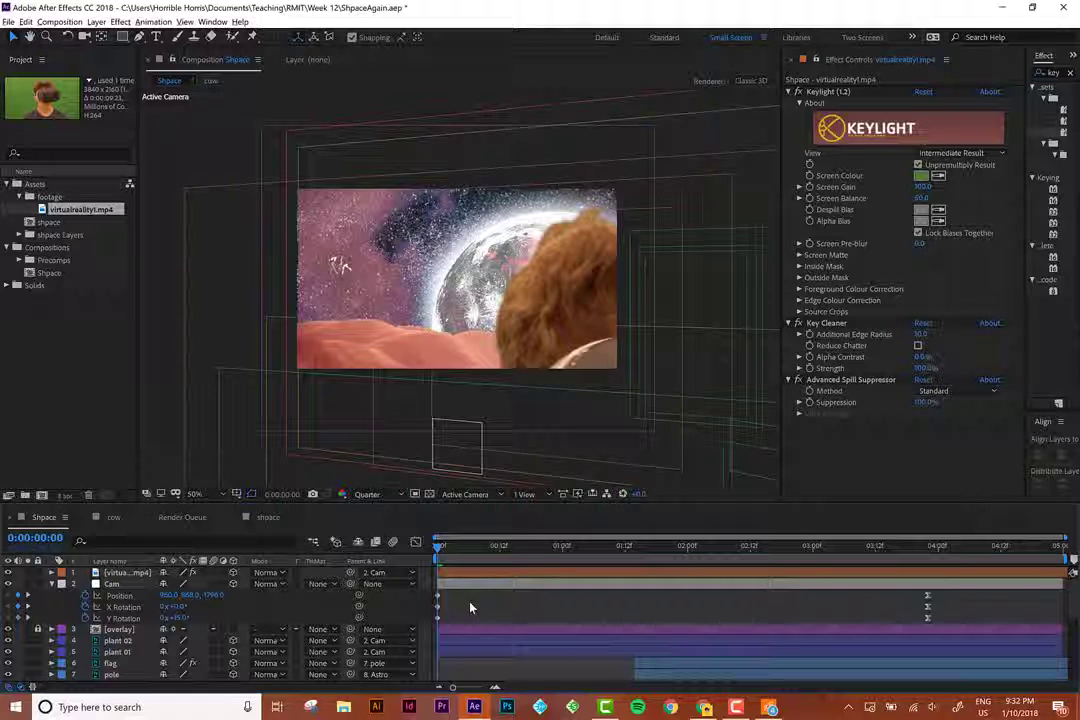
key("space")
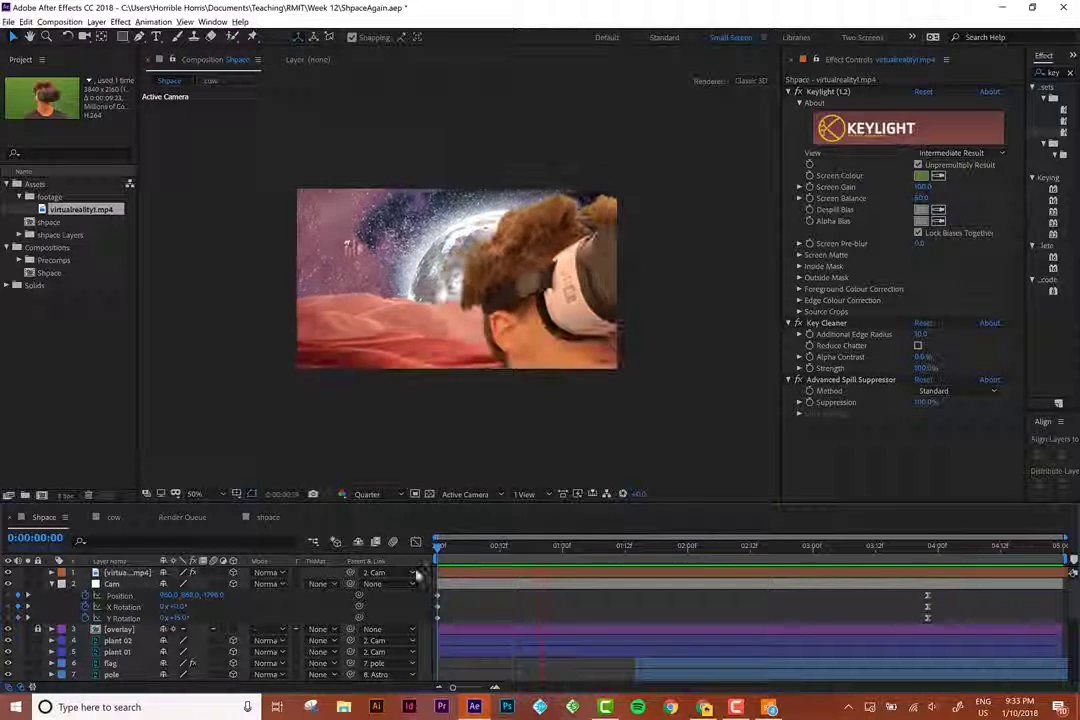
key("ctrl+s")
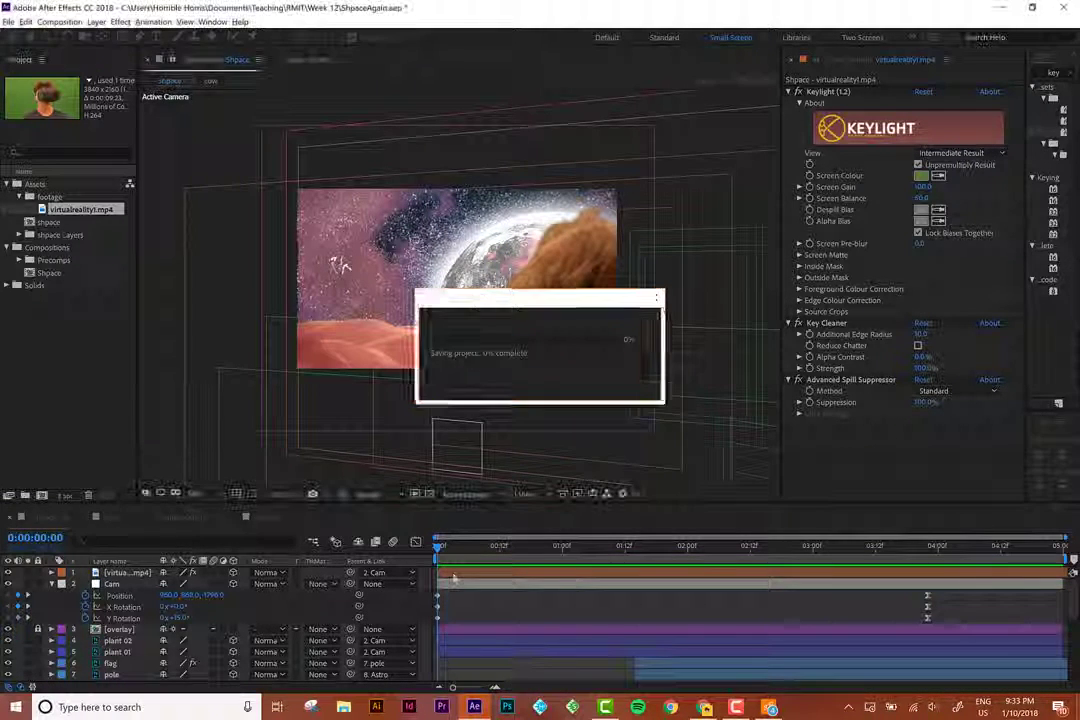
Keyframe the footage layer's Position at 0:00:00:00 and 0:00:03:22 in line with Cam's keyframes, and play the composition from the start.
left_click(450, 574)
key("p")
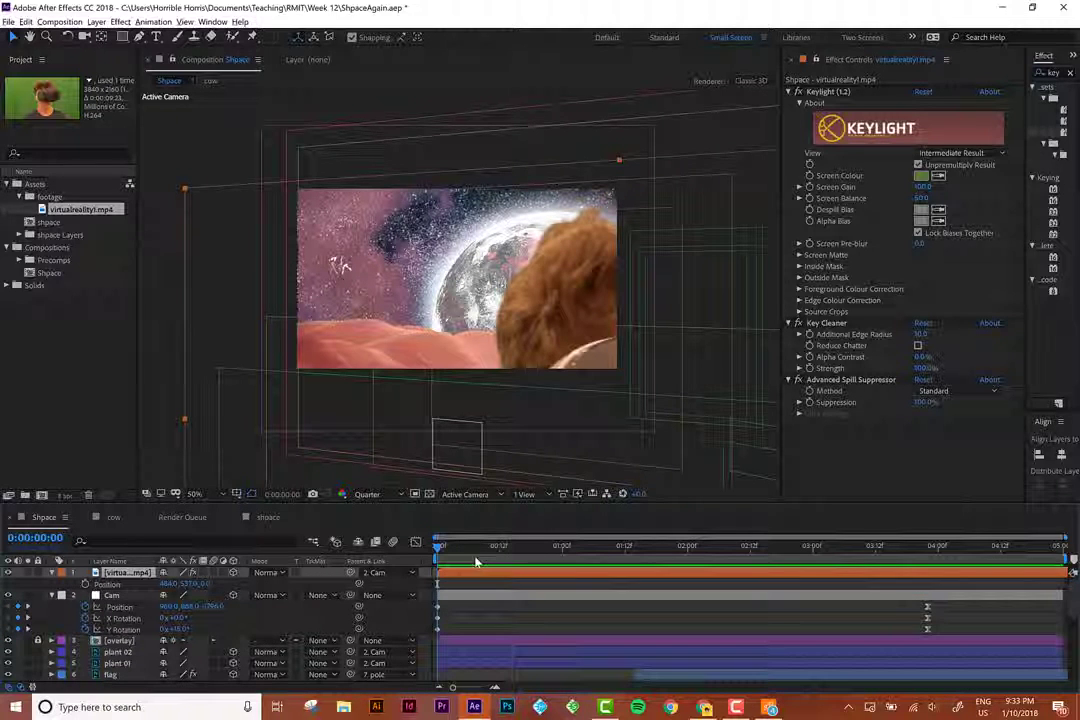
left_click(85, 585)
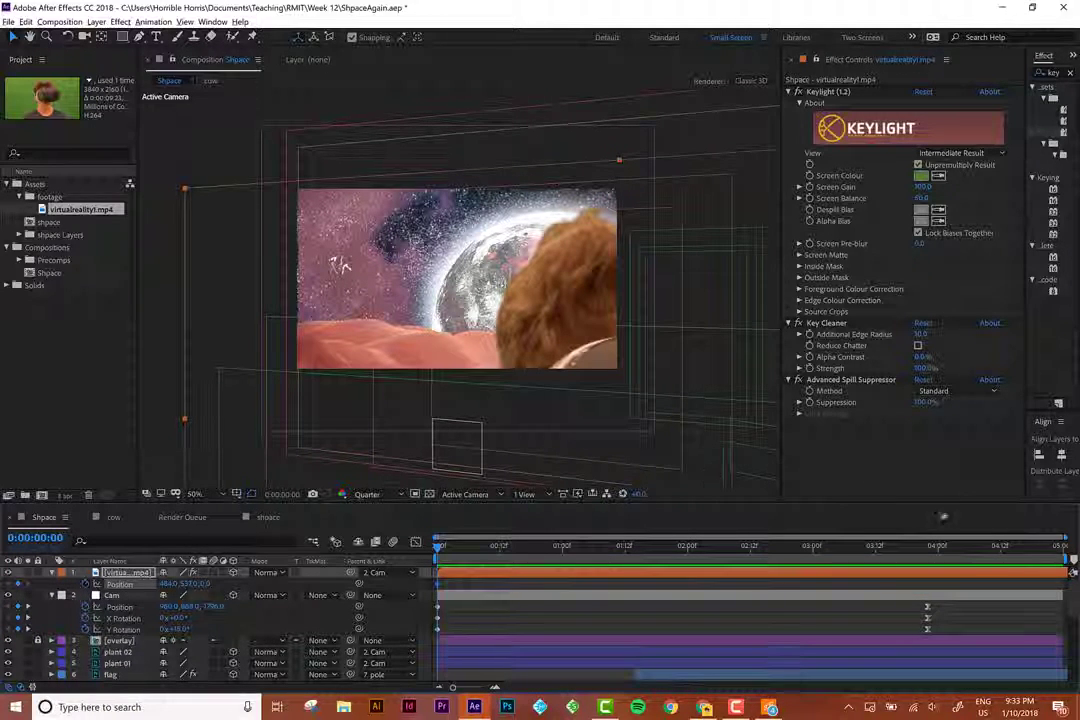
left_click(929, 548)
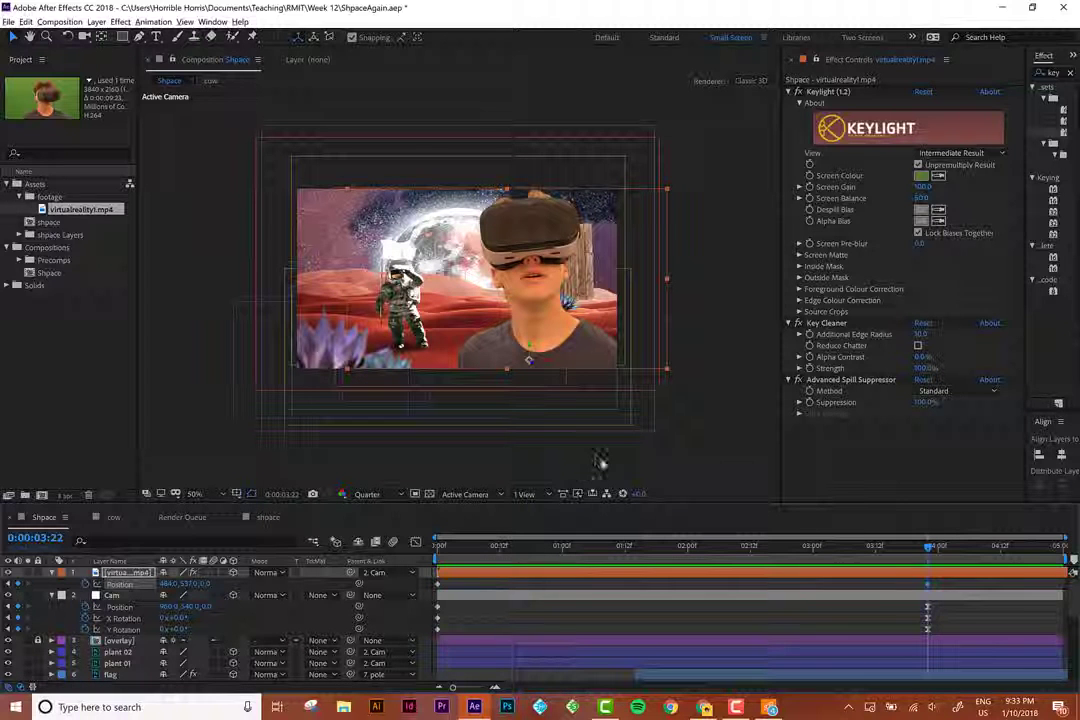
key("Home")
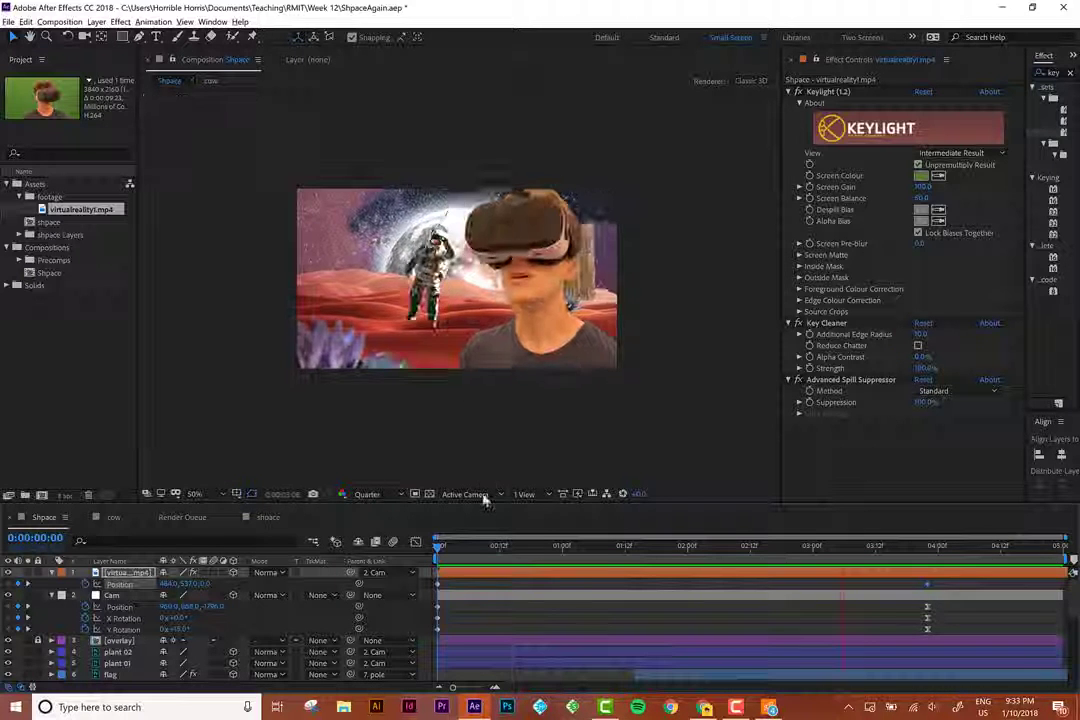
Try starting the footage clip about 12 frames later with its Position keyframes realigned to Cam's, and restore its original timing.
mouse_move(550, 572)
left_mouse_down()
mouse_move(596, 568)
mouse_move(581, 552)
mouse_move(558, 552)
left_mouse_up()
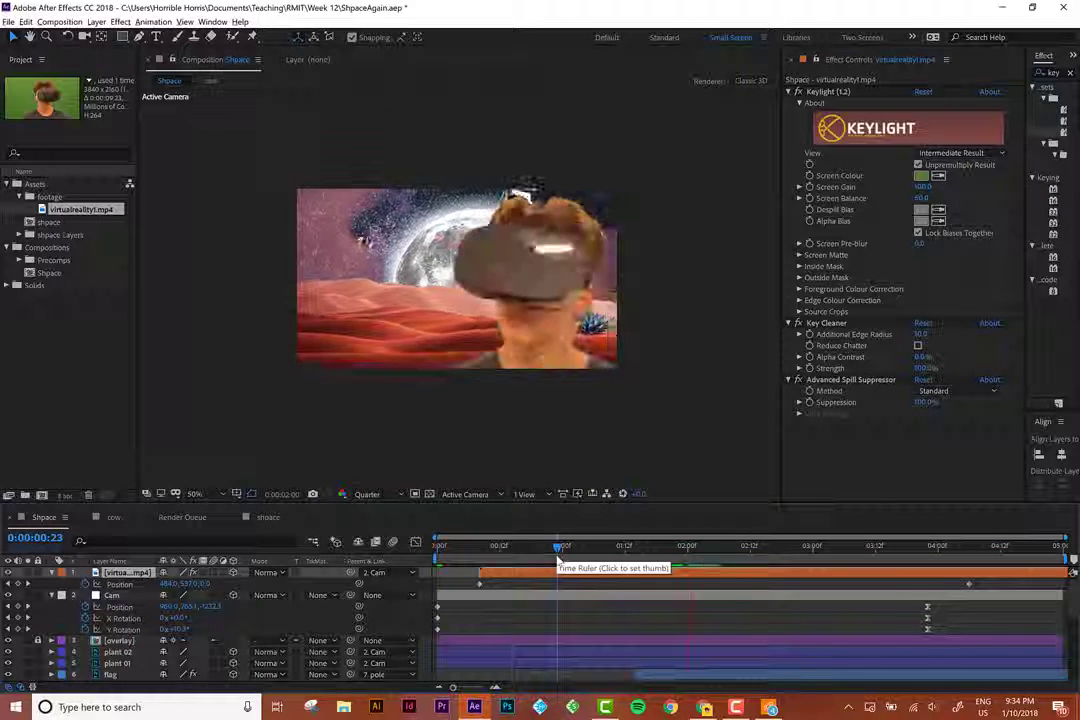
left_click_drag(598, 572, 618, 571)
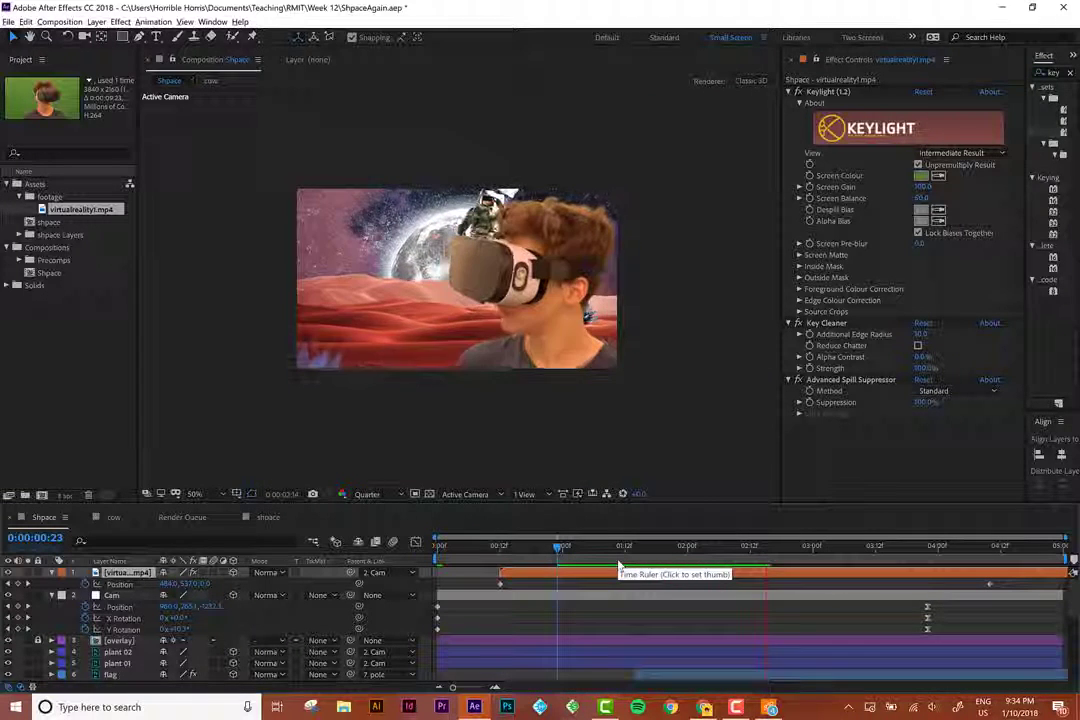
key("space")
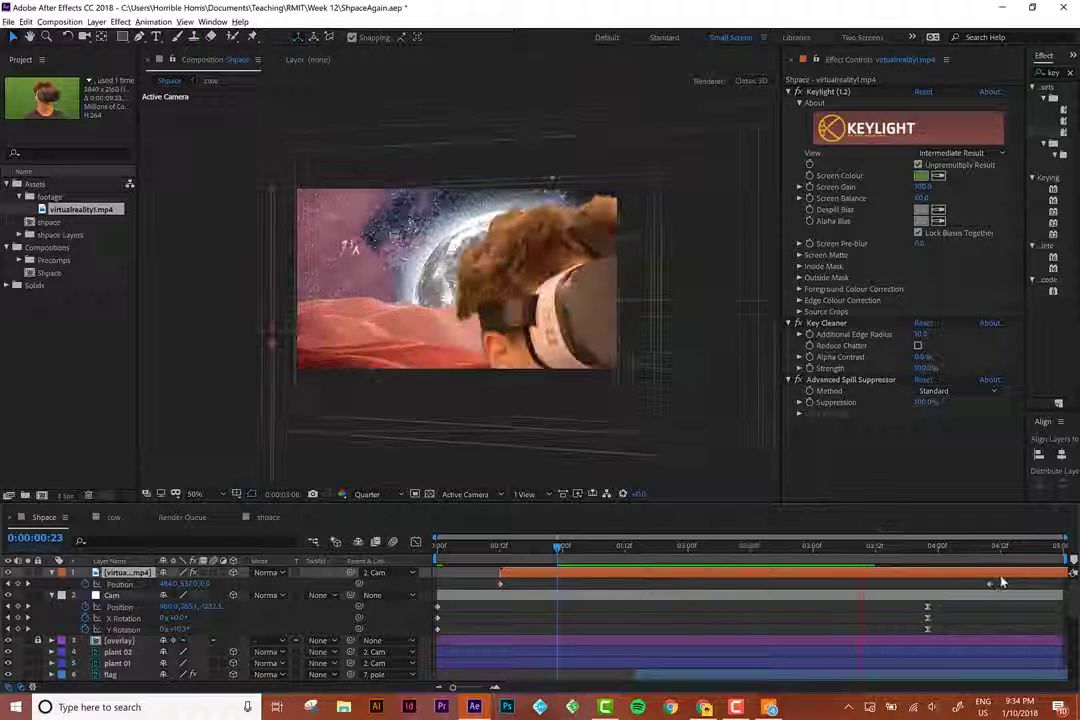
left_click_drag(1005, 579, 441, 600)
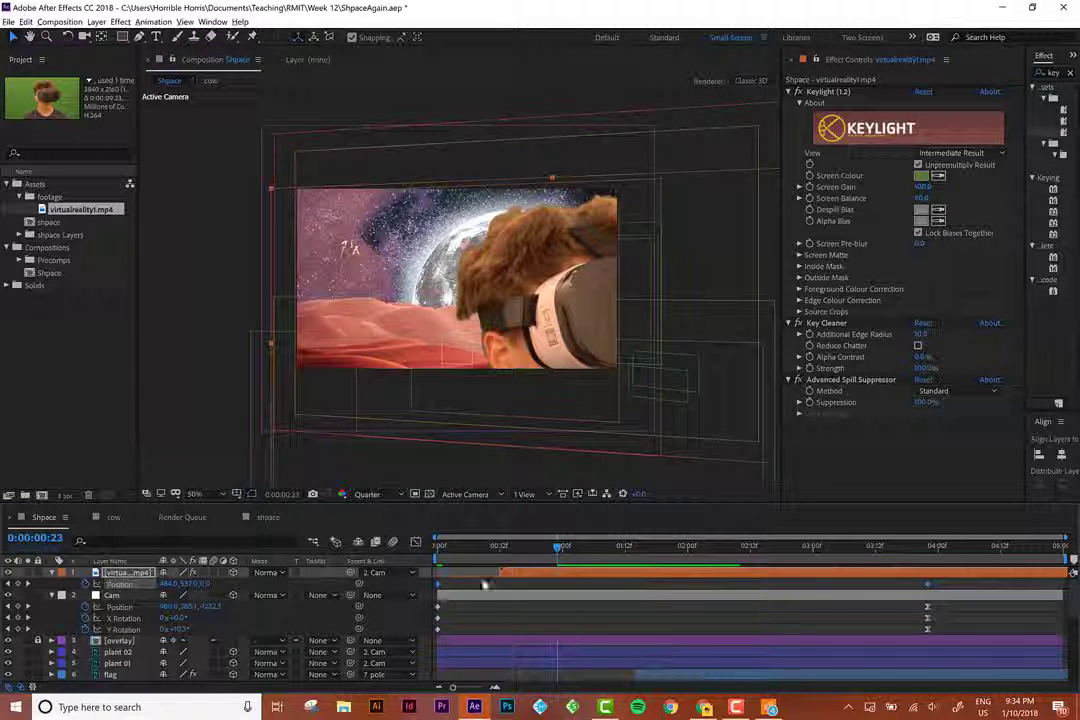
left_click_drag(518, 554, 486, 556)
key("space")
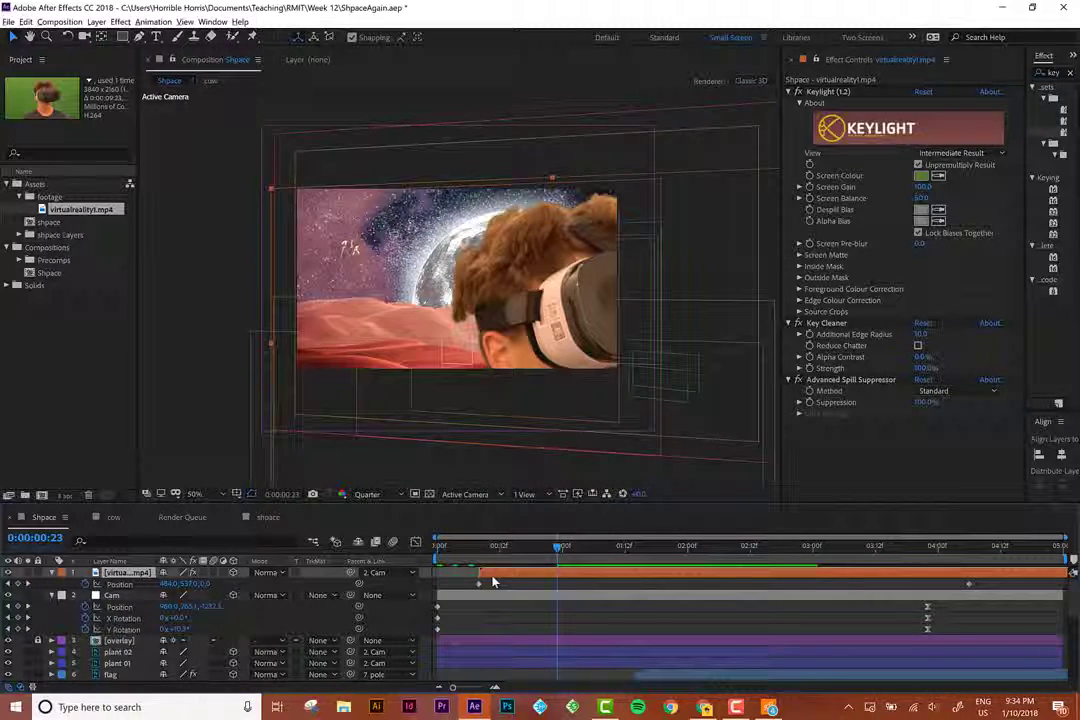
left_click_drag(480, 576, 453, 597)
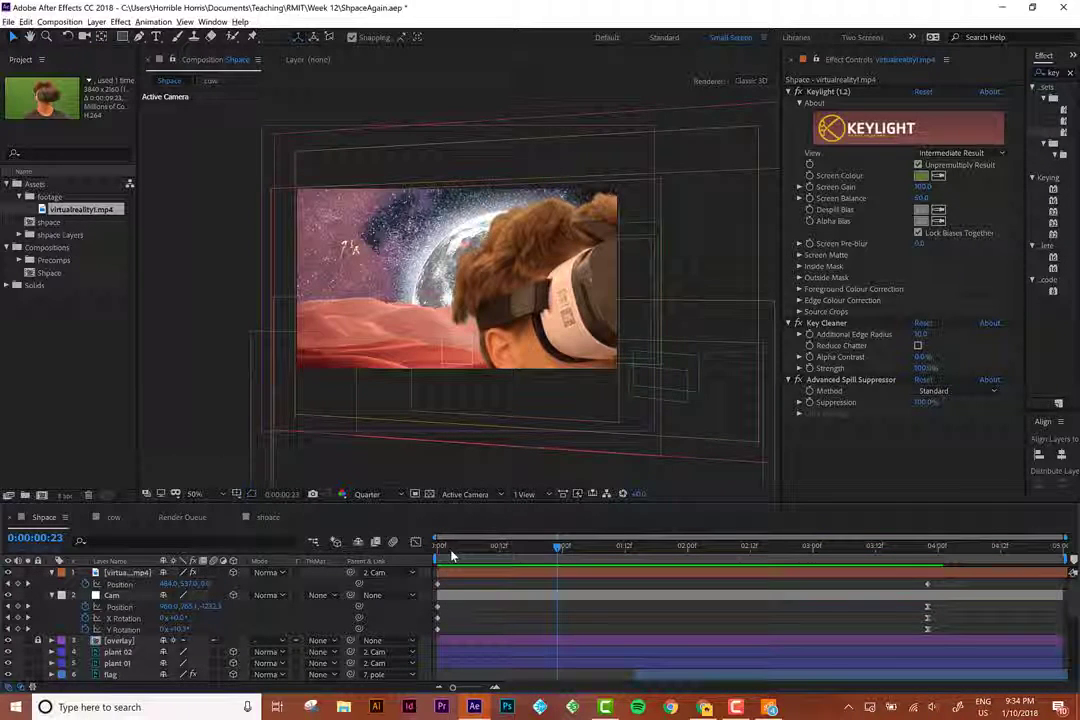
key("Home")
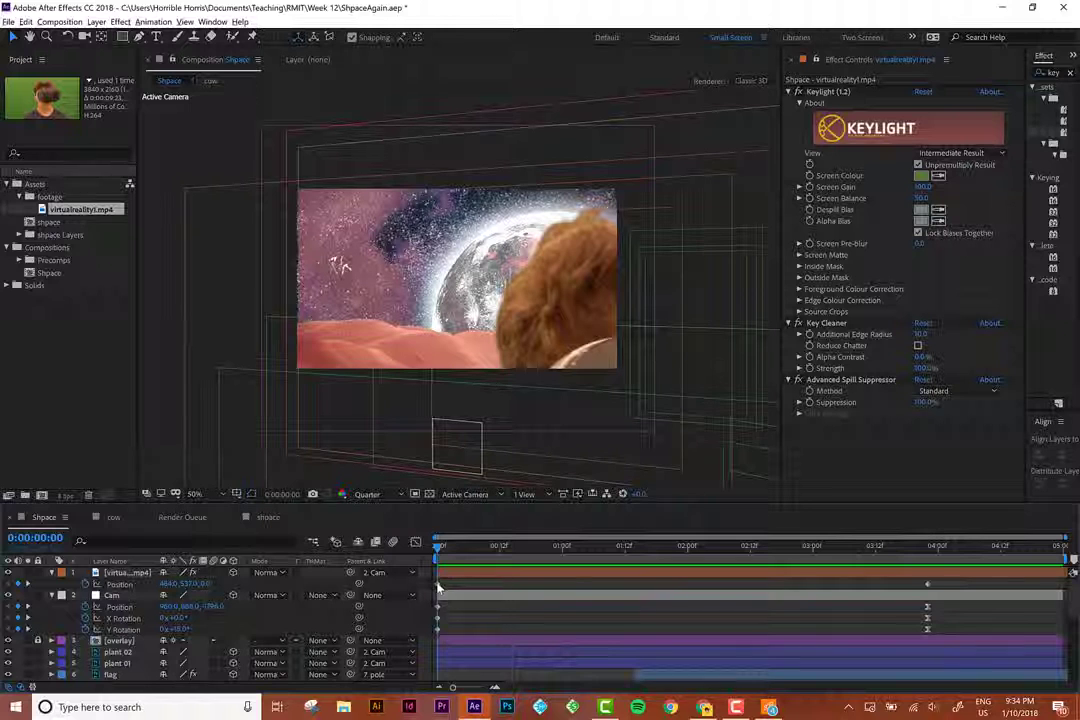
Lower the footage layer below the frame at 0:00:00:00, setting its Position keyframe to about 484, 961, 0.
left_click(438, 585)
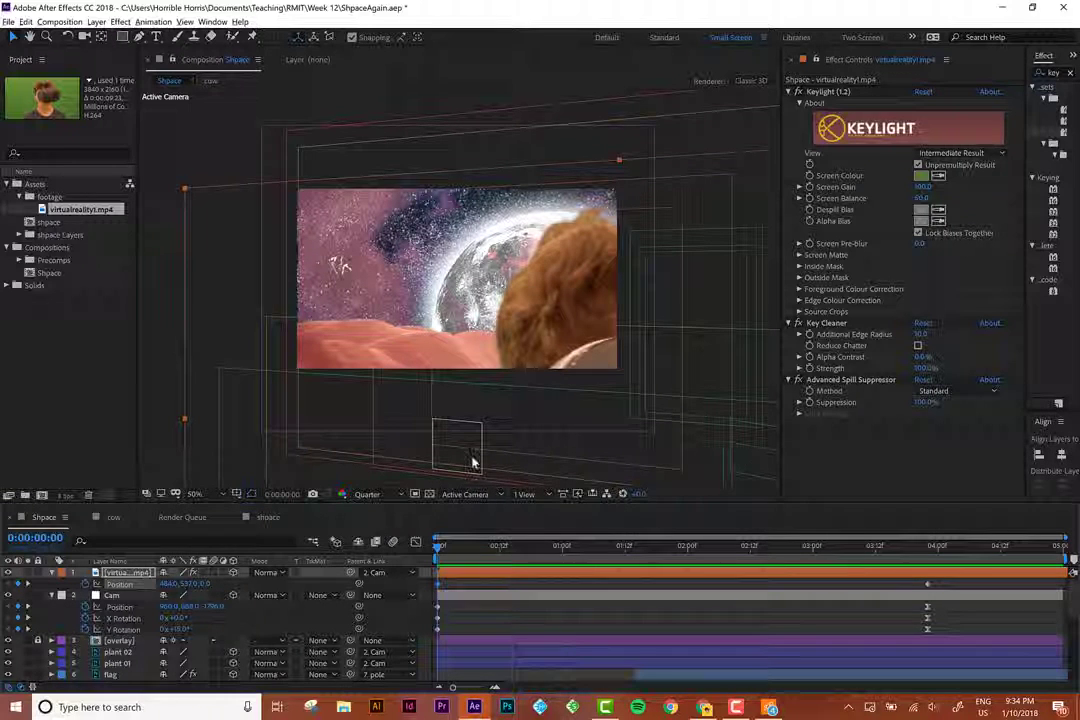
left_click_drag(506, 390, 524, 268)
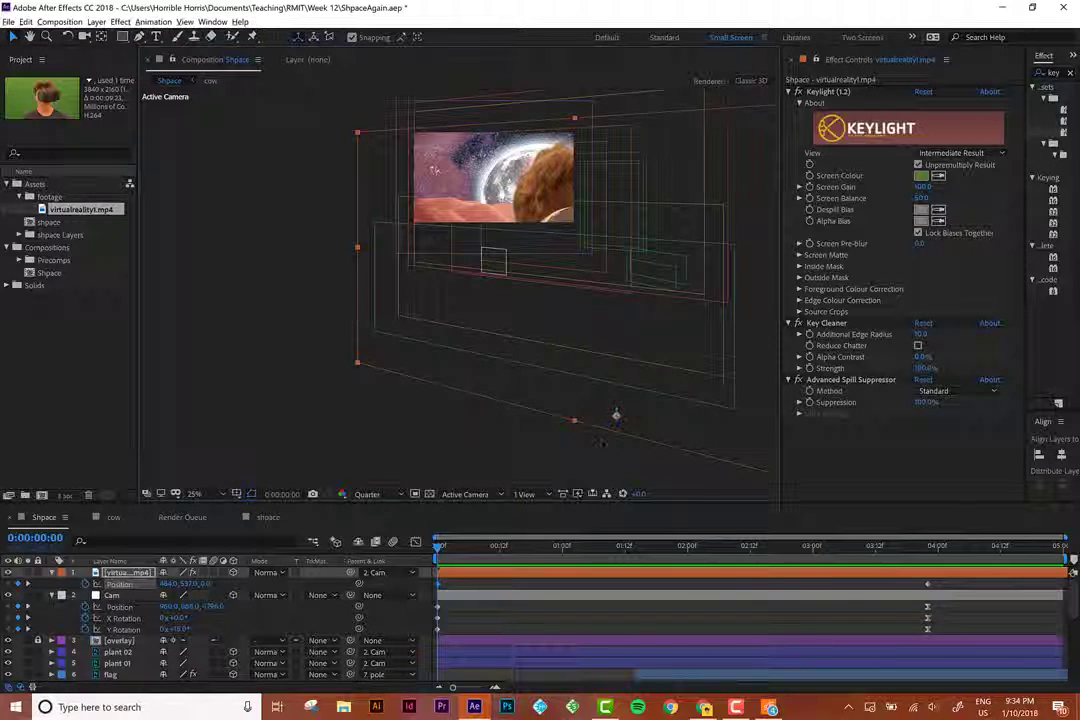
left_click_drag(616, 414, 616, 565)
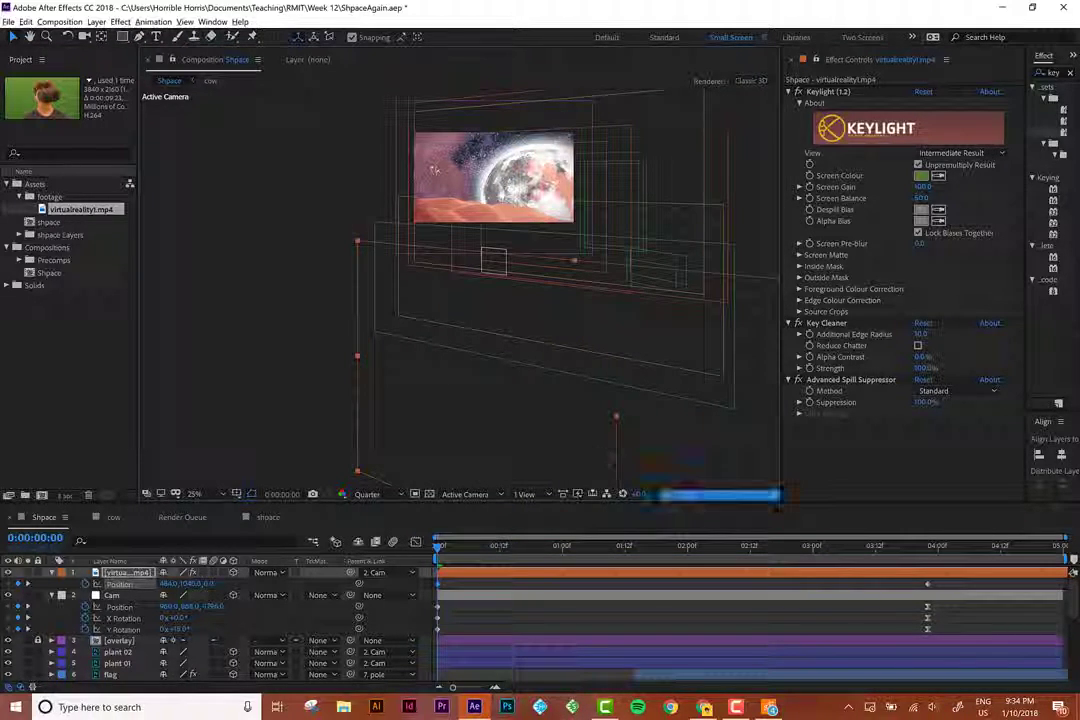
left_click_drag(612, 468, 603, 451)
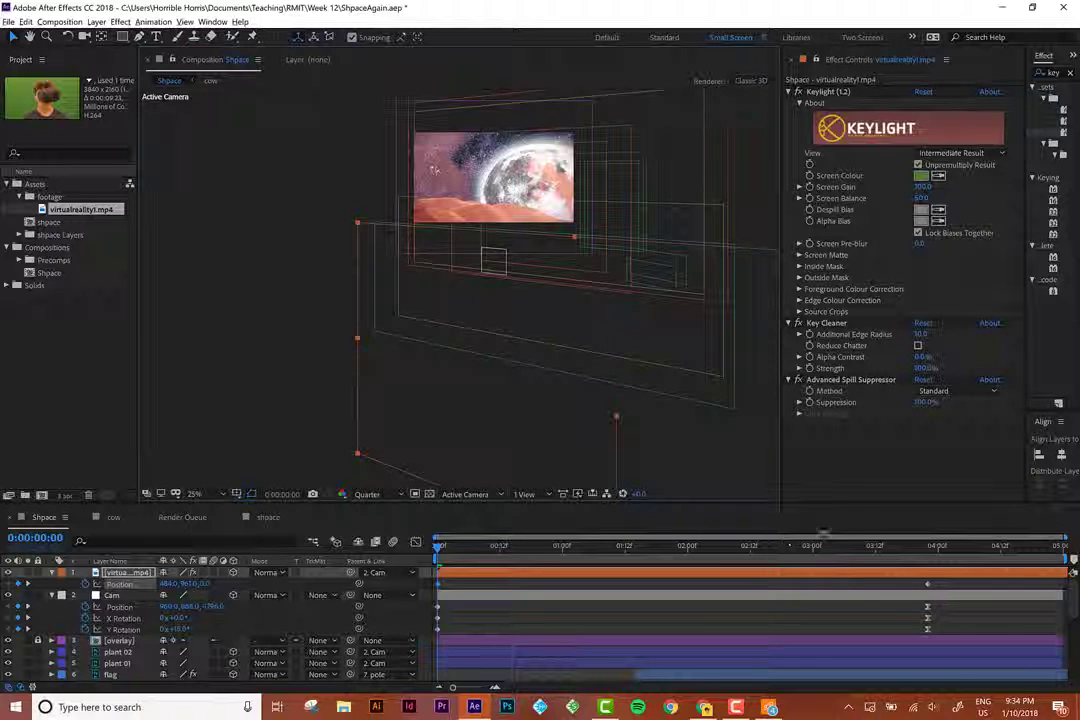
Apply Easy Ease to the footage layer's Position keyframe at 0:00:03:22.
left_click(929, 556)
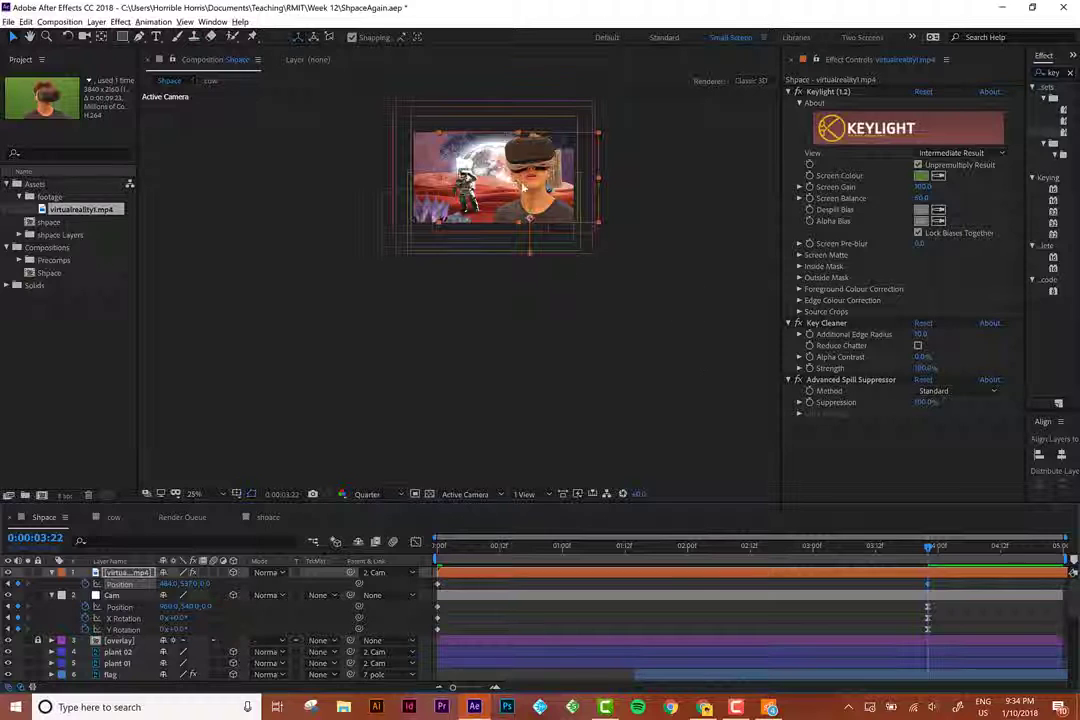
scroll(522, 186, "up", 4)
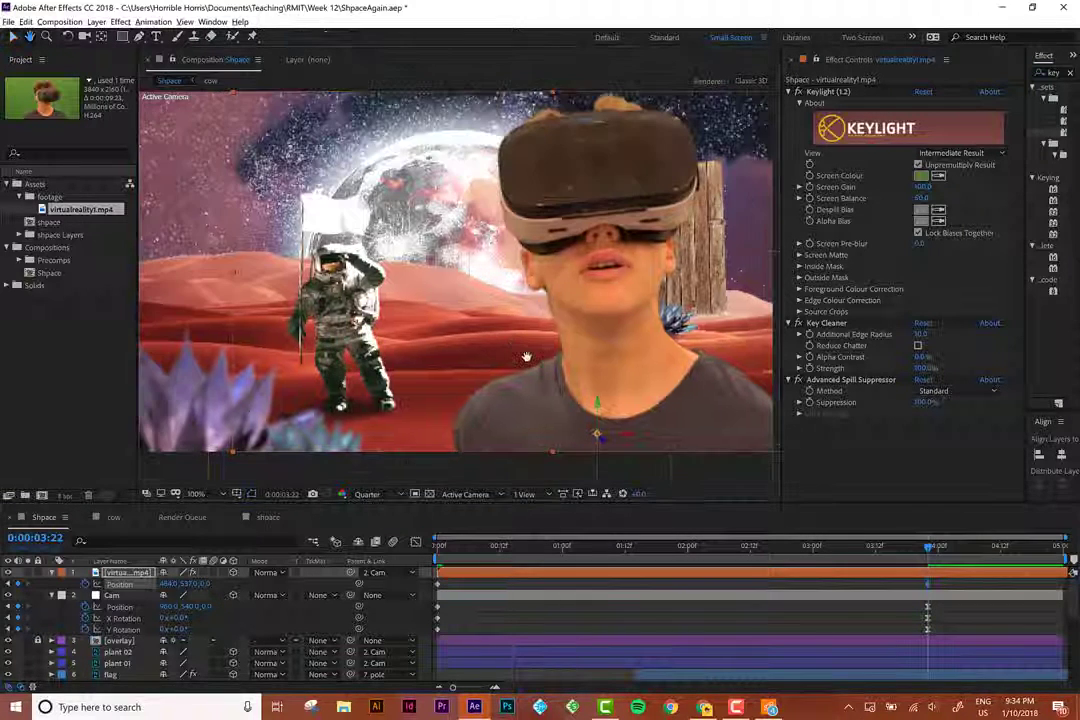
left_click_drag(526, 357, 532, 375)
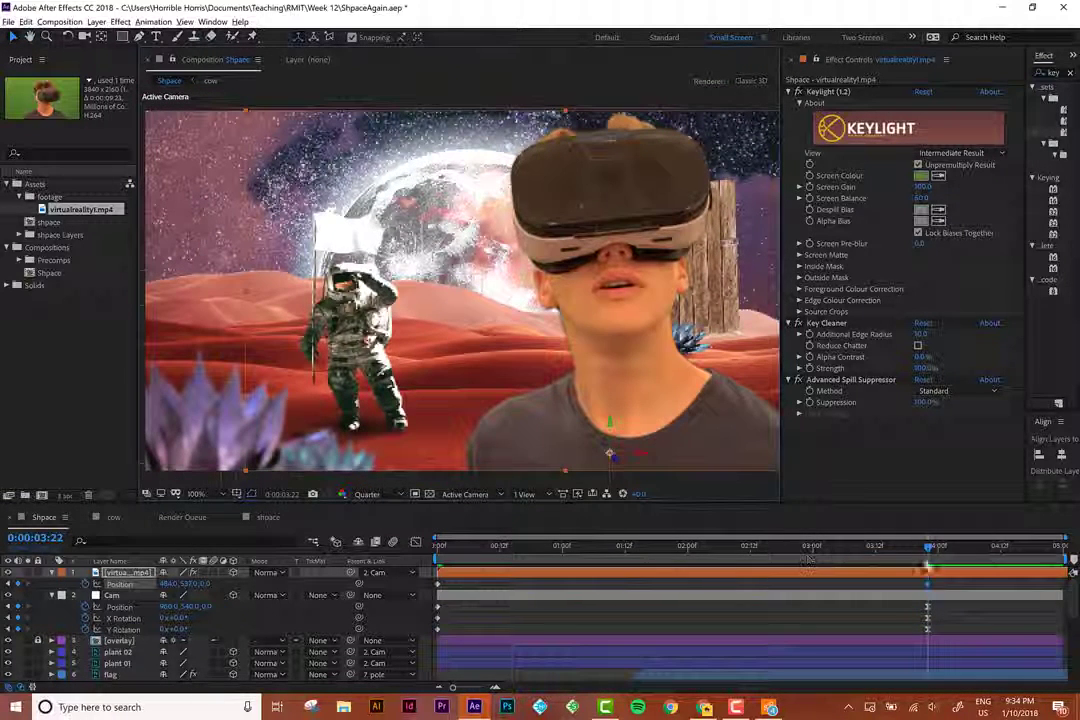
right_click(929, 586)
mouse_move(985, 575)
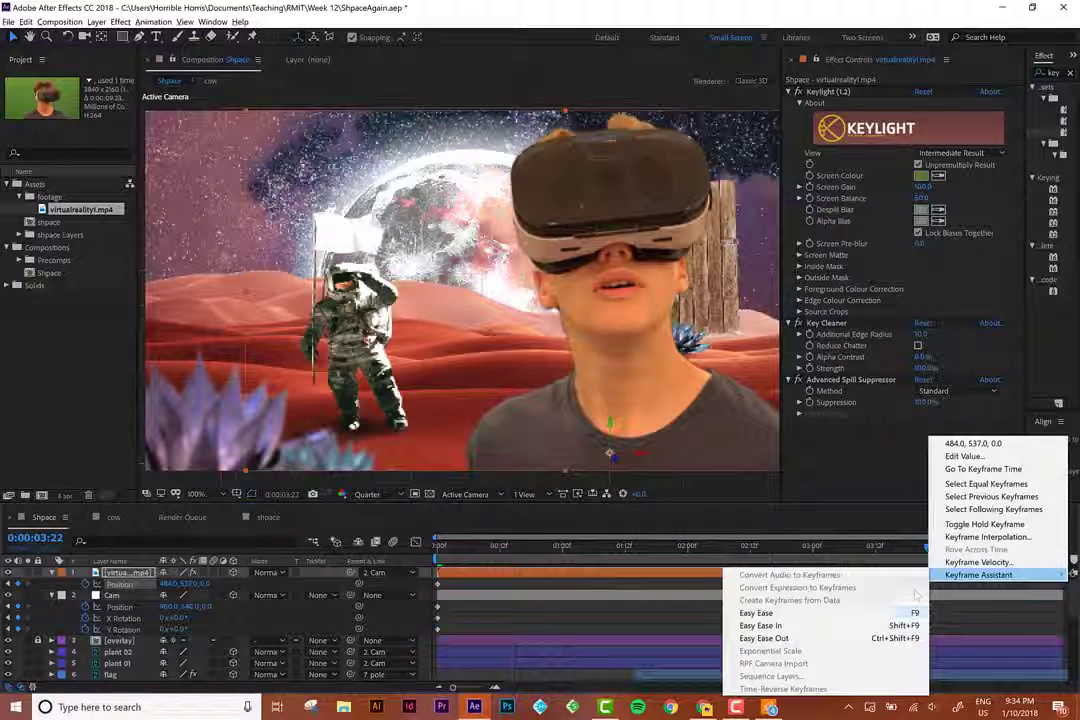
left_click(815, 613)
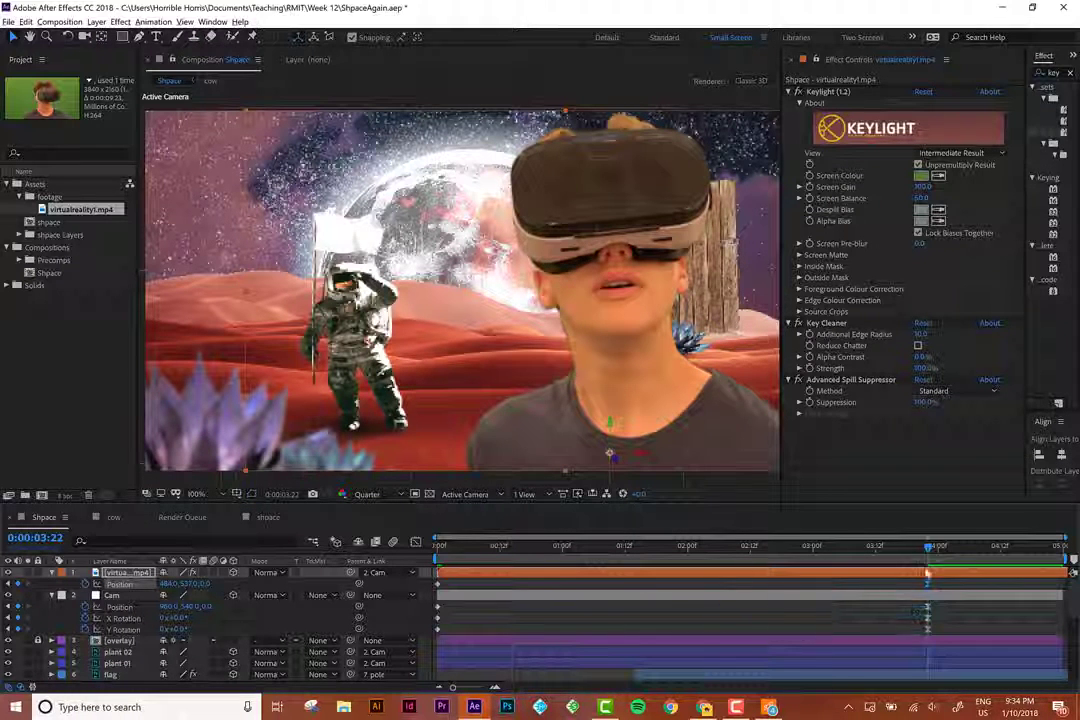
Preview the composition from the start to check how the footage layer moves with the camera.
key("space")
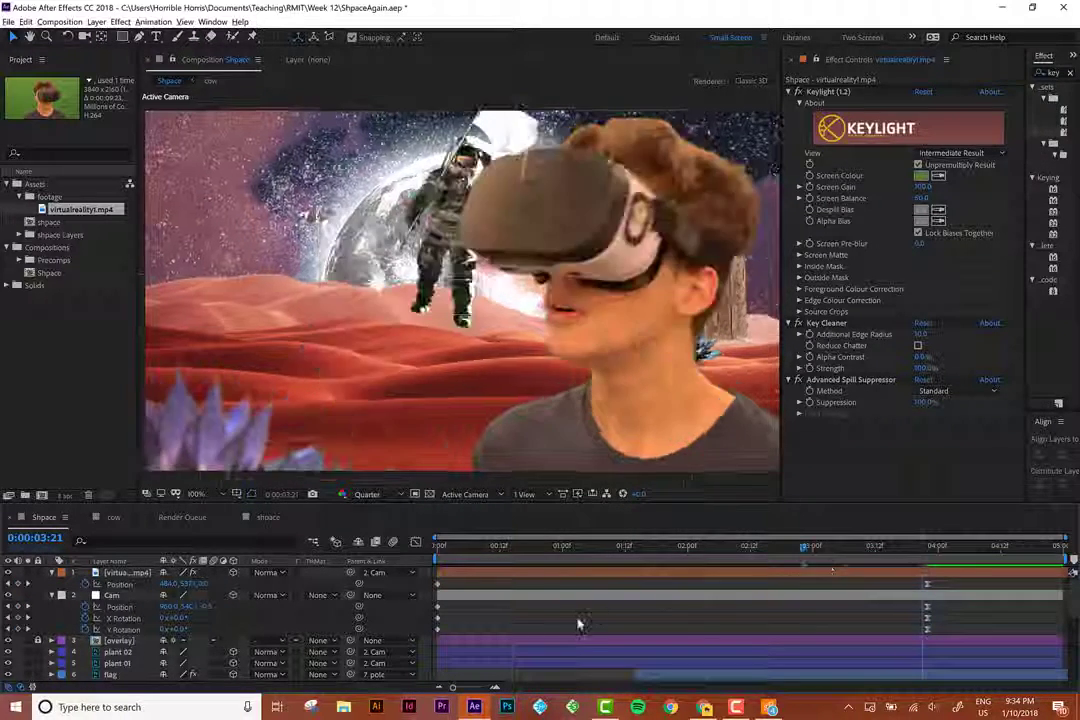
left_click_drag(490, 611, 395, 628)
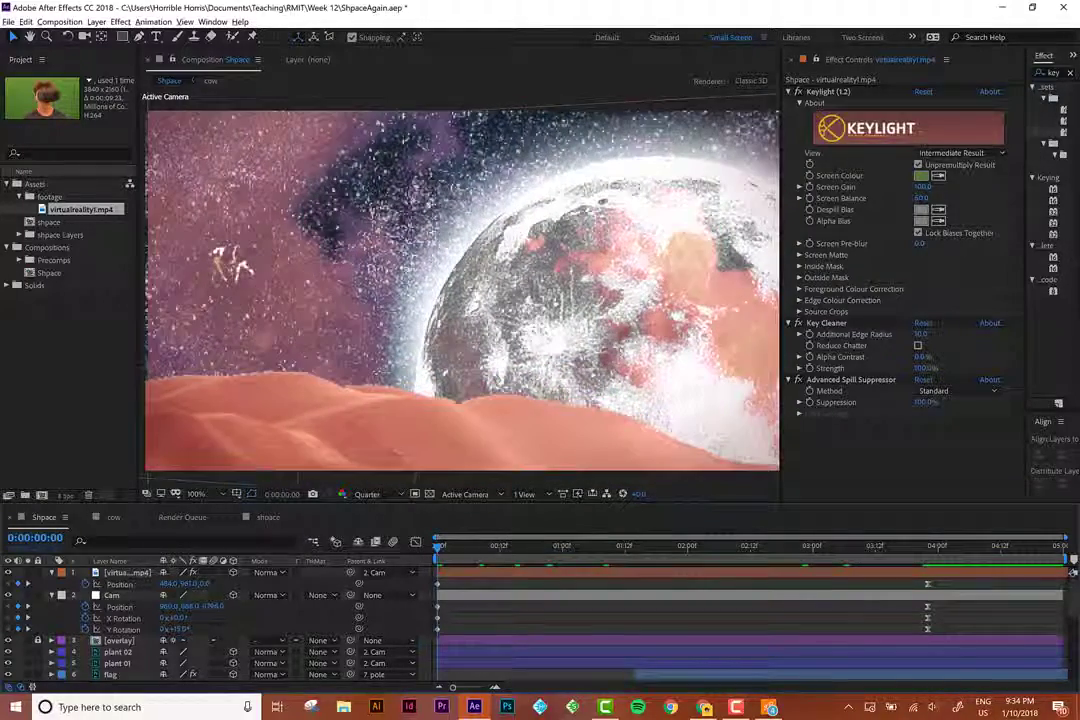
scroll(529, 243, "up", 1)
scroll(529, 243, "down", 2)
key("space")
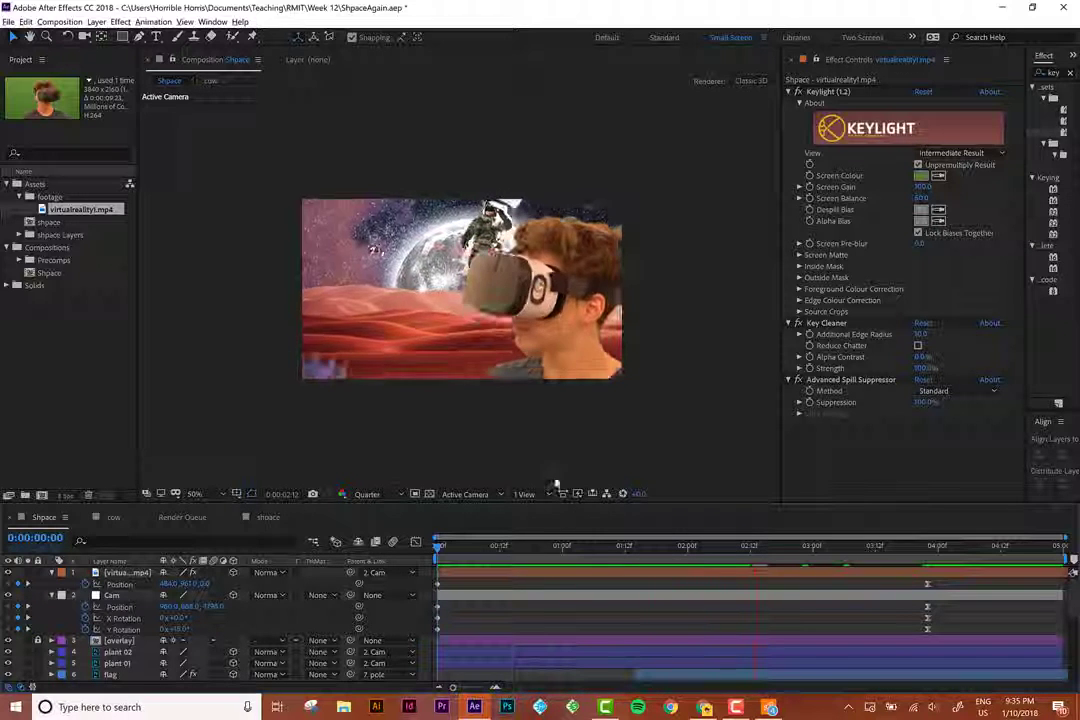
key("space")
Start the footage clip at 0:00:00:22, move its Position keyframes back in line with Cam's, and preview the entrance.
left_click_drag(606, 551, 820, 577)
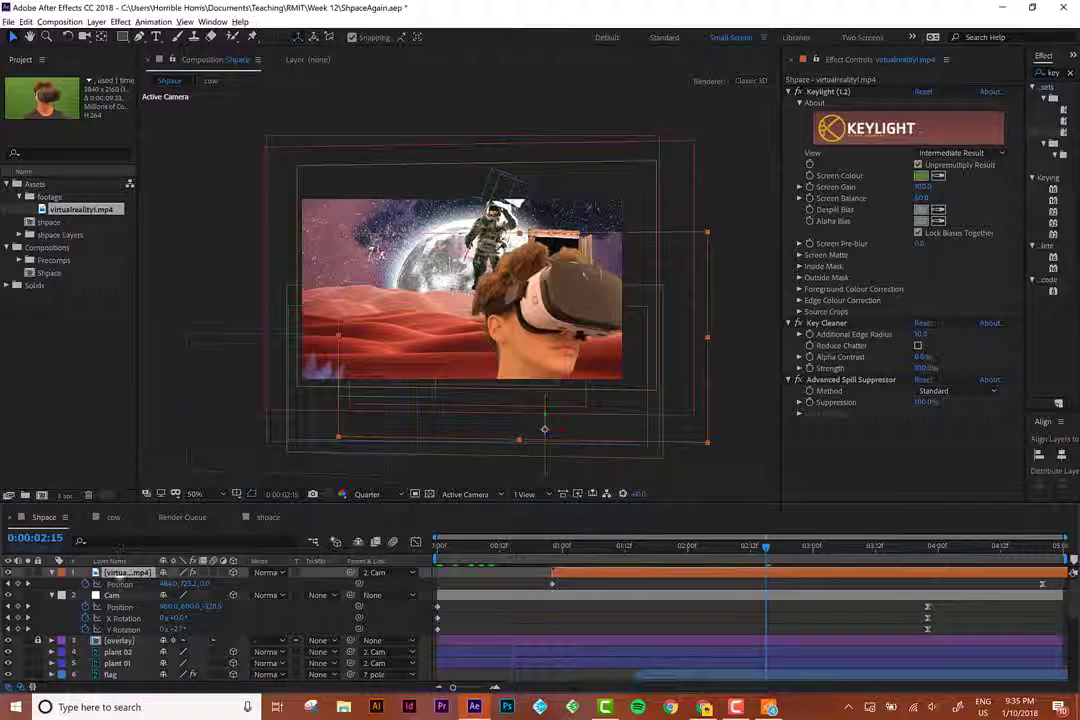
left_click_drag(552, 588, 436, 606)
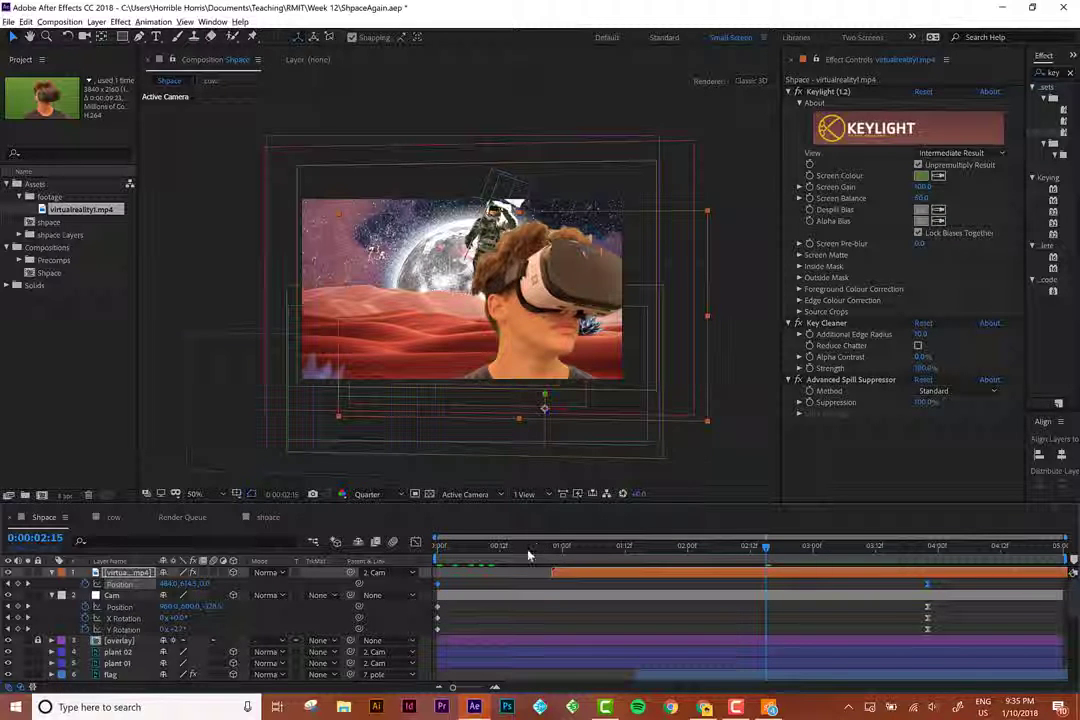
left_click(526, 549)
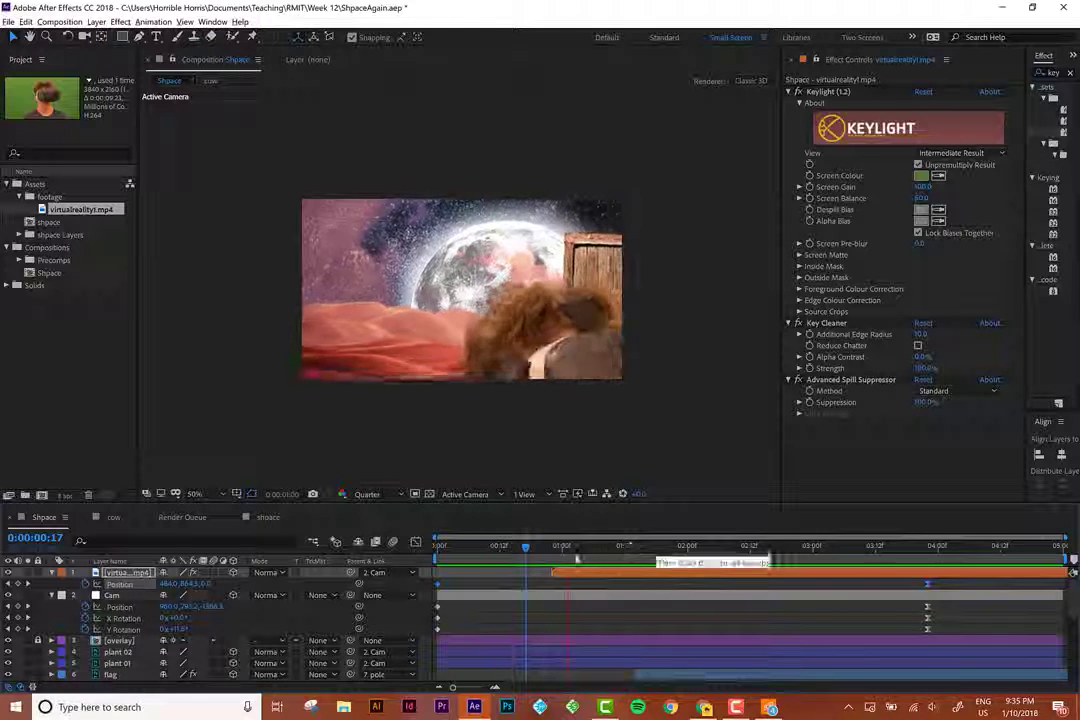
Keyframe the footage layer's Position at 0:00:00:22 with it lowered below the frame to about 484, 1060, 0, and delete its 0:00:00:00 keyframe.
left_click(557, 557)
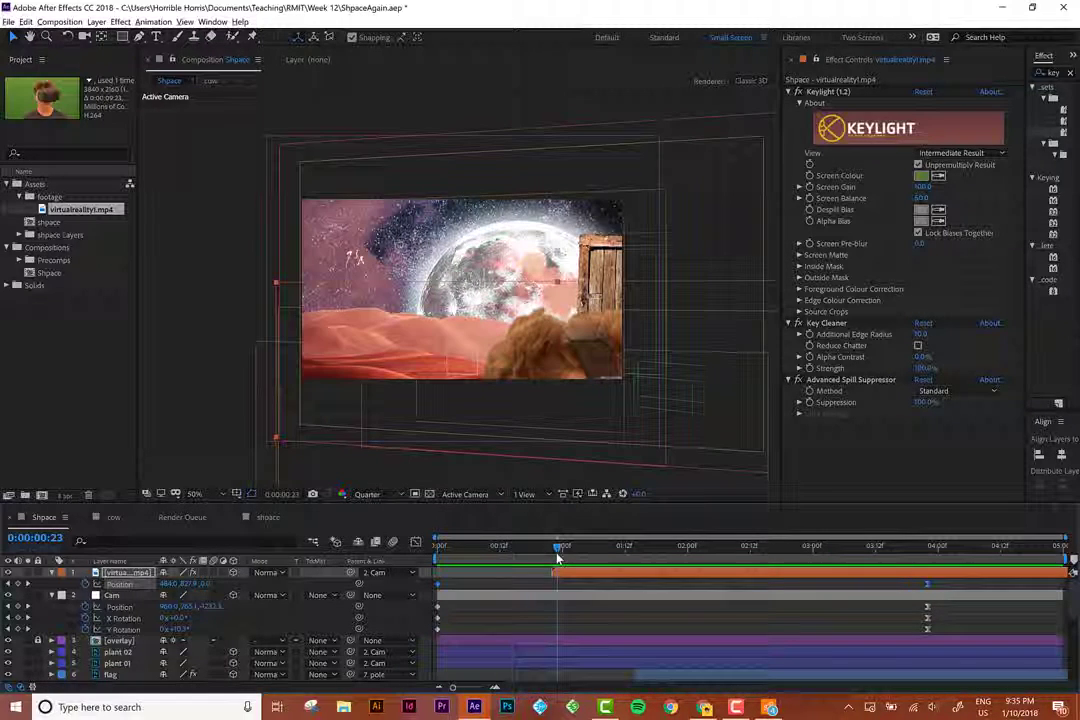
key("Page_Up")
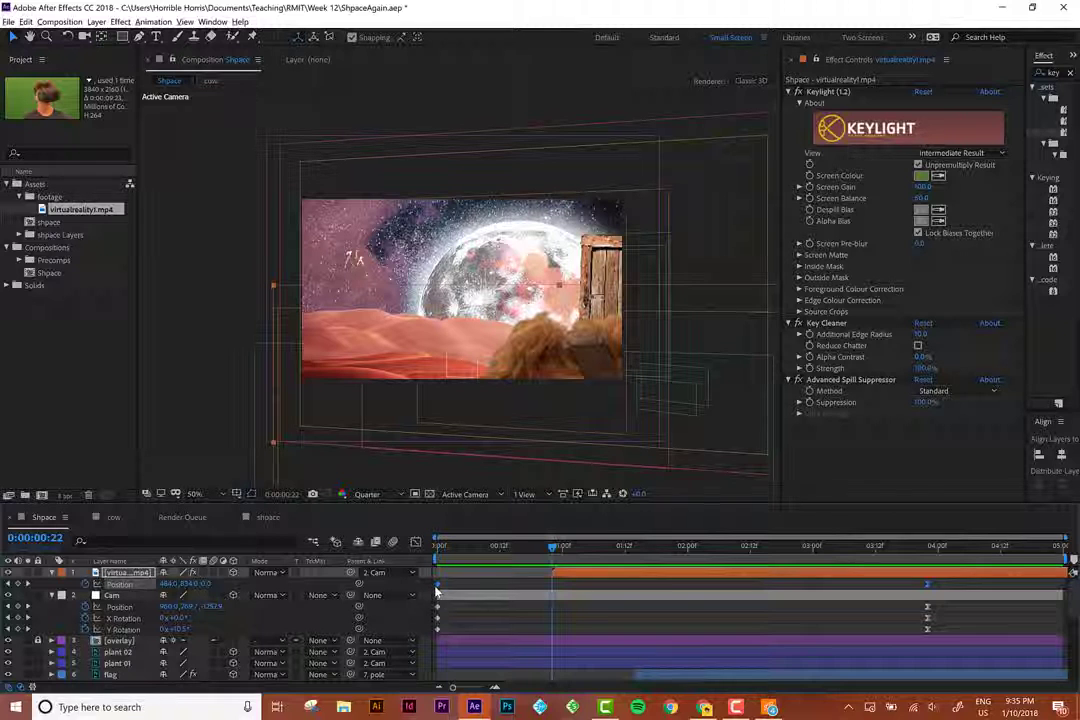
left_click(18, 584)
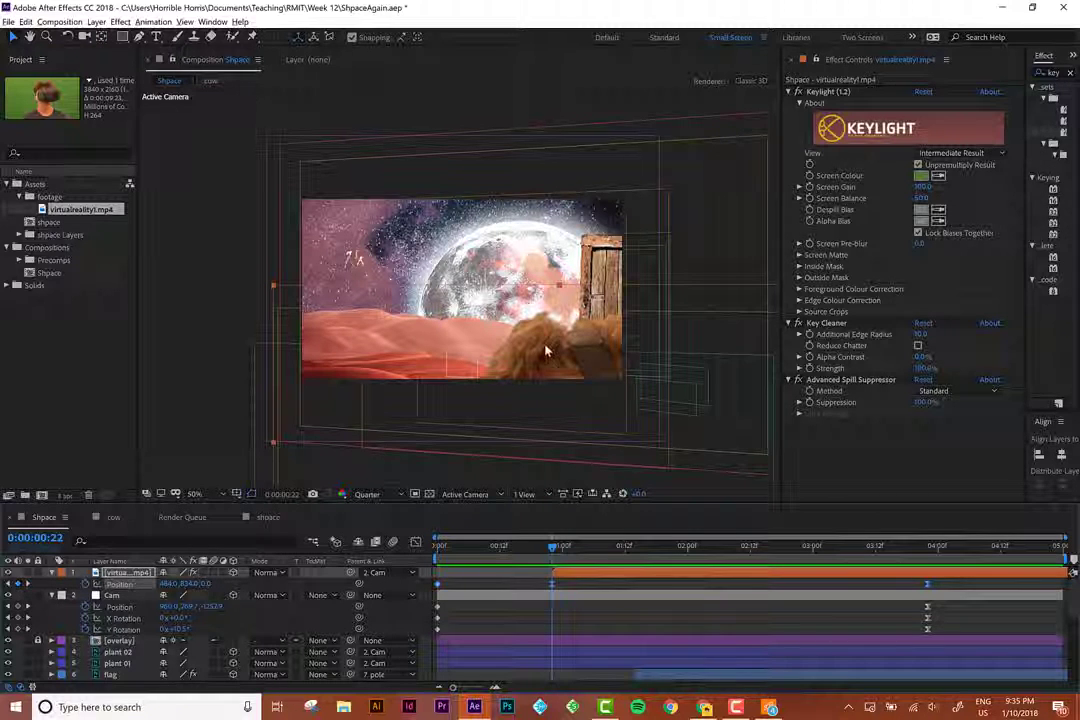
key("space")
left_click_drag(533, 407, 581, 188)
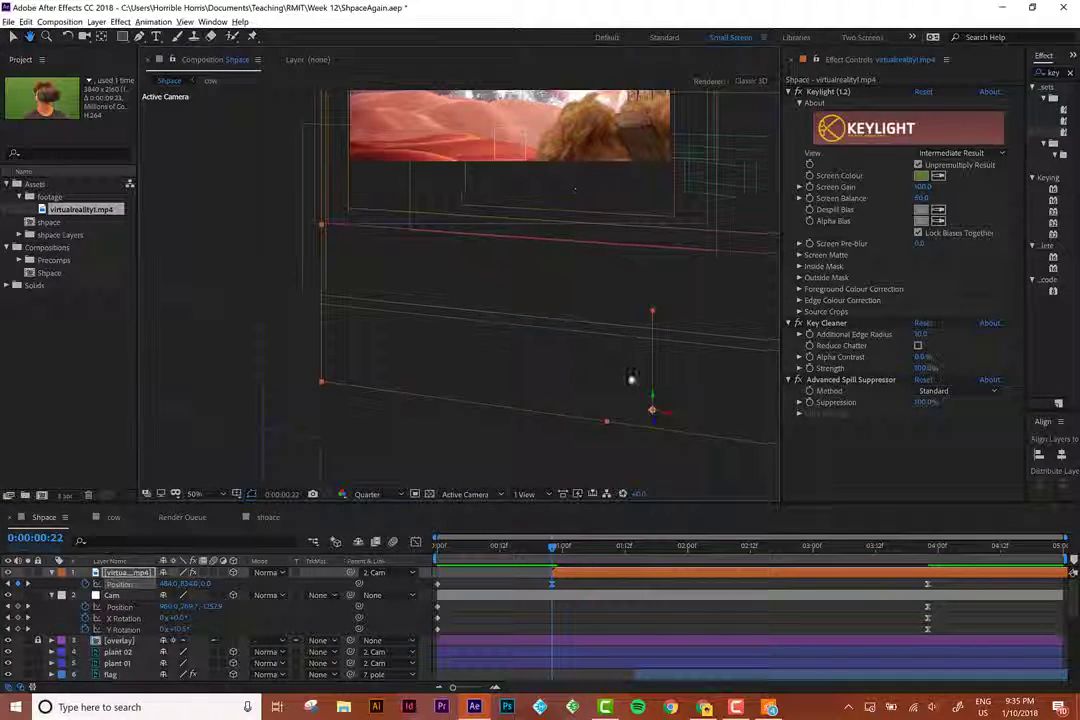
left_click_drag(651, 411, 651, 445)
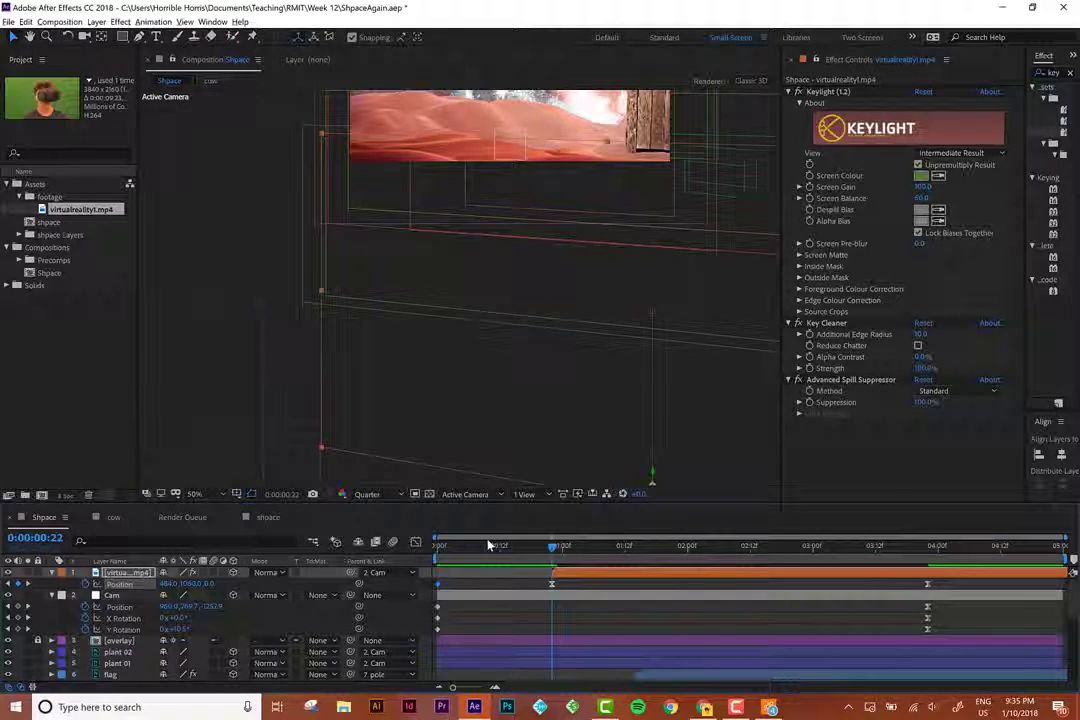
key("Delete")
Replay the whole composition from 0:00:00:00 to check the person's rise into the frame.
left_click_drag(636, 223, 612, 443)
key("space")
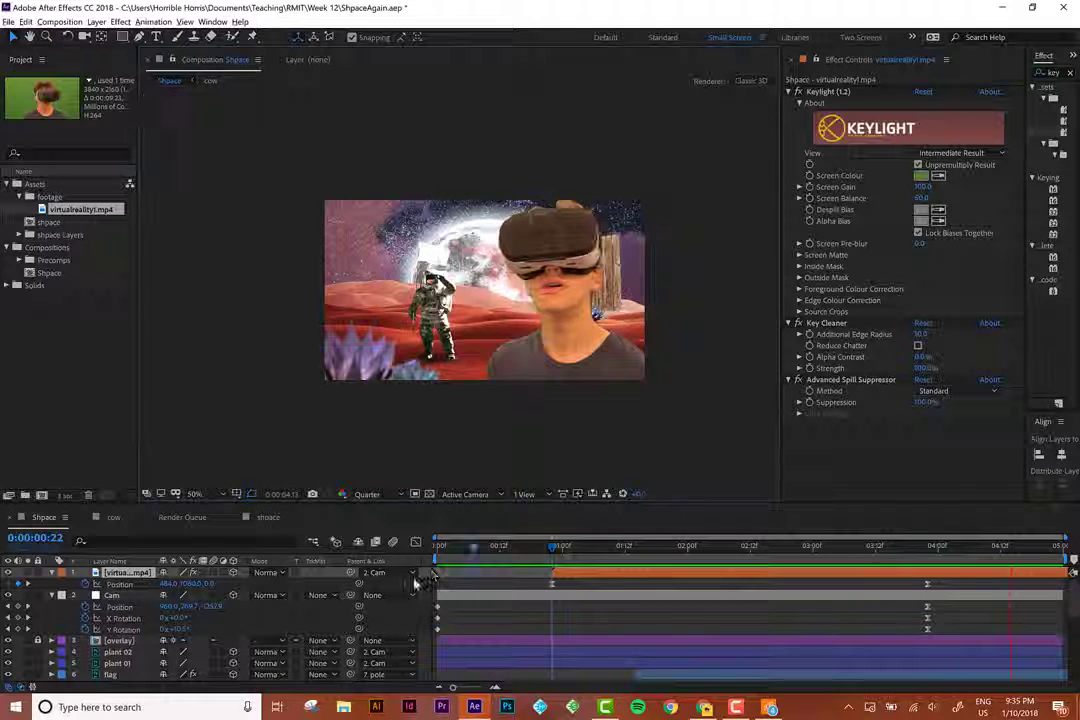
key("space")
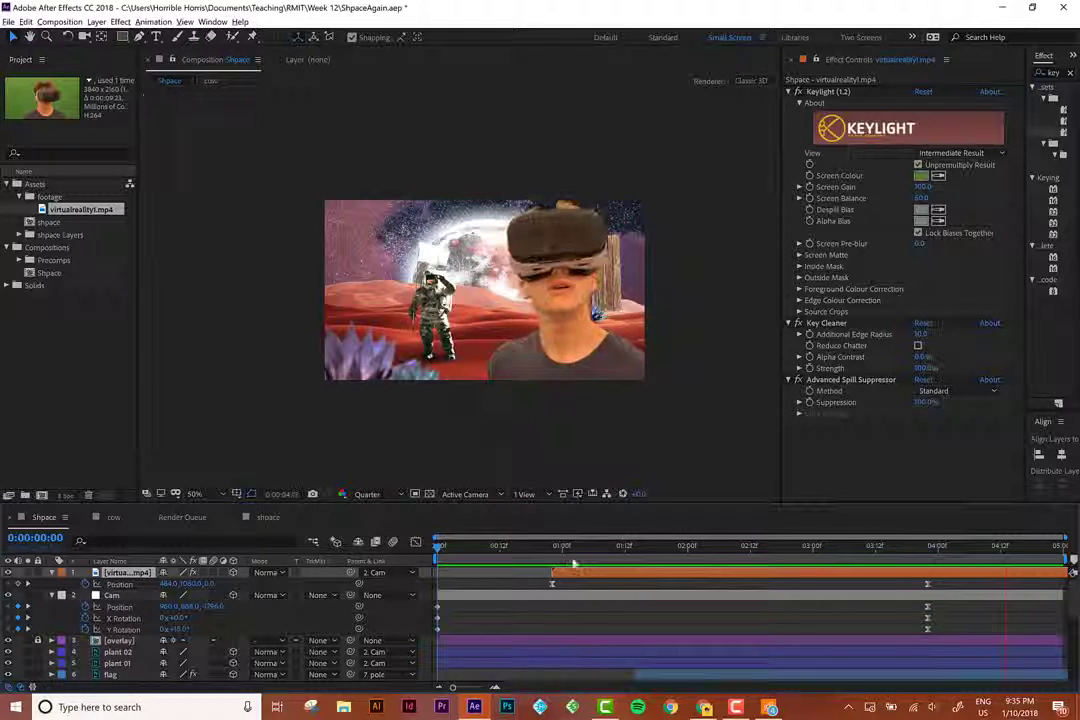
left_click_drag(576, 551, 434, 548)
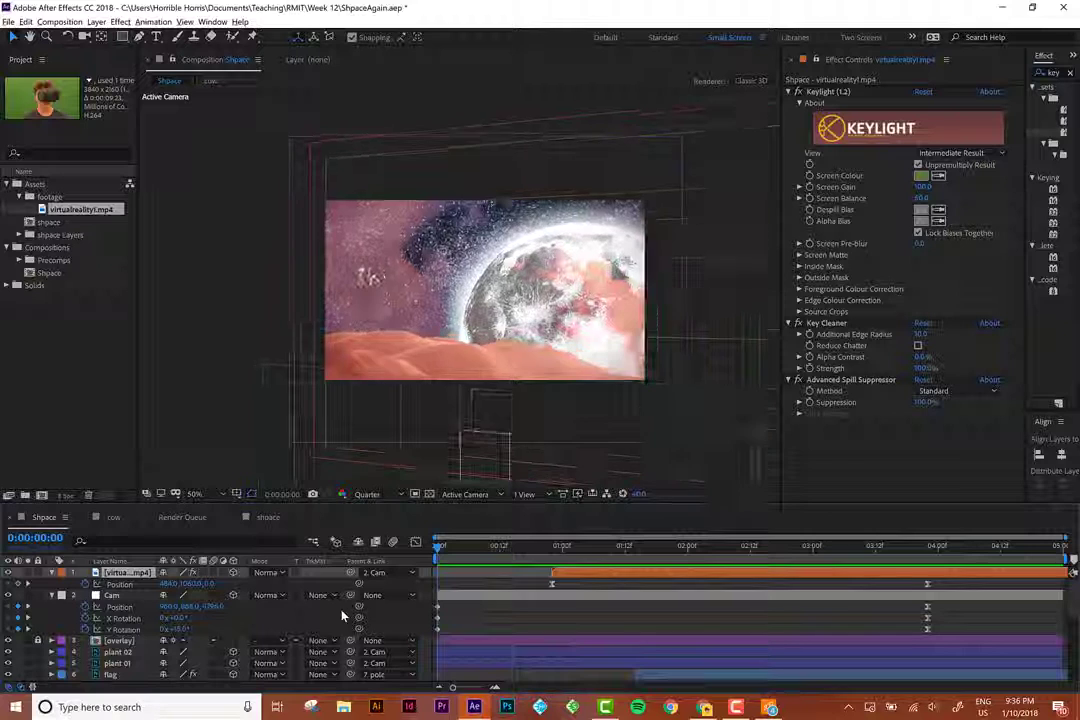
key("space")
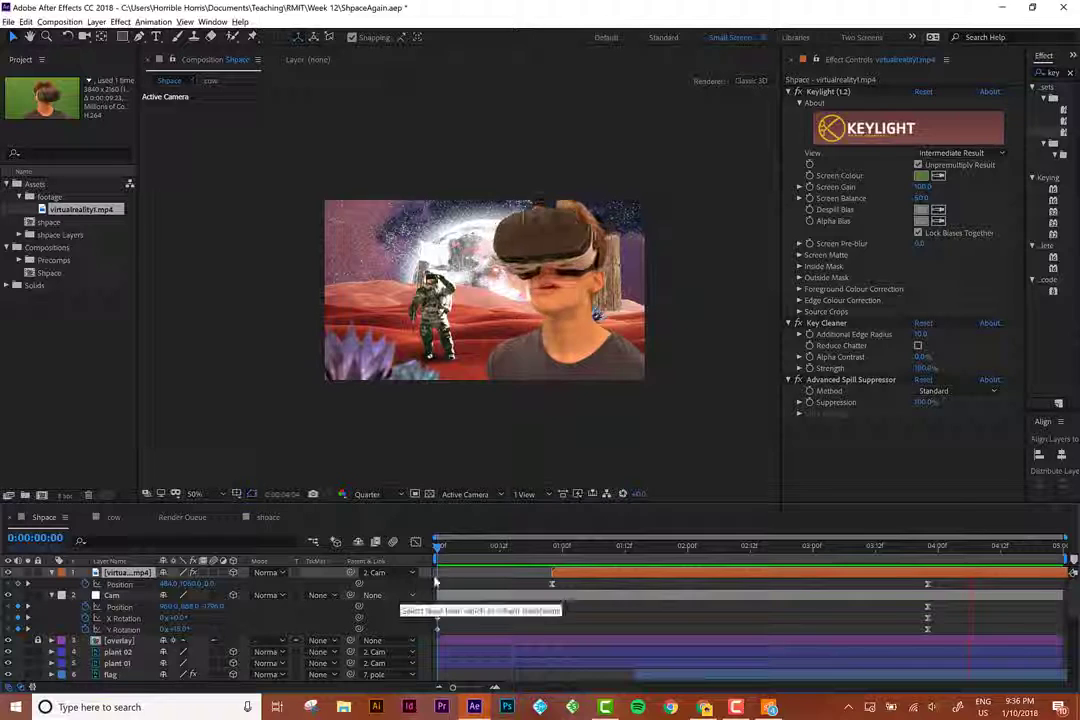
key("space")
Move the footage layer below the overlay layer in the stacking order and check the tinted result up to 0:00:03:05.
left_click_drag(632, 551, 786, 551)
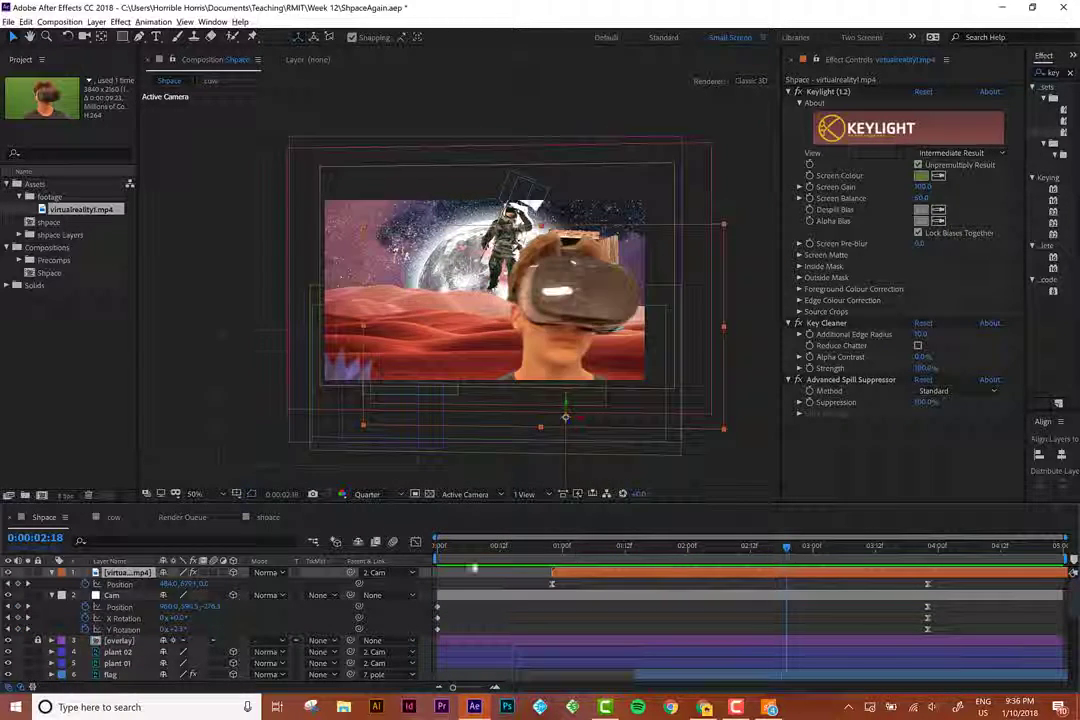
left_click_drag(148, 615, 150, 635)
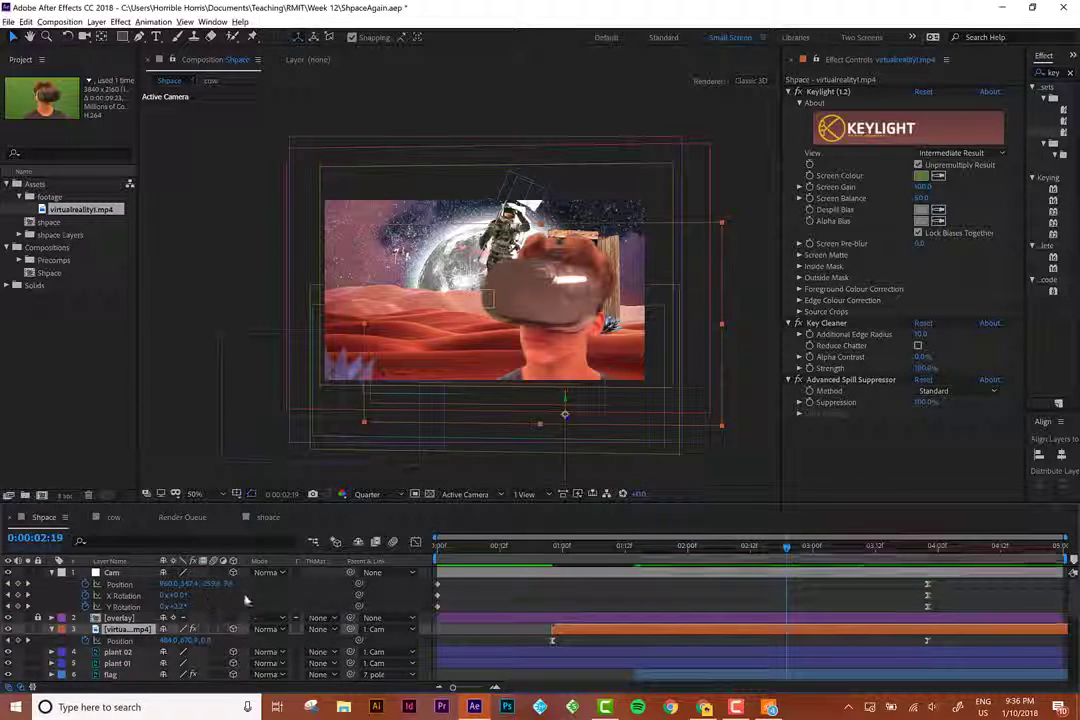
left_click_drag(584, 549, 838, 537)
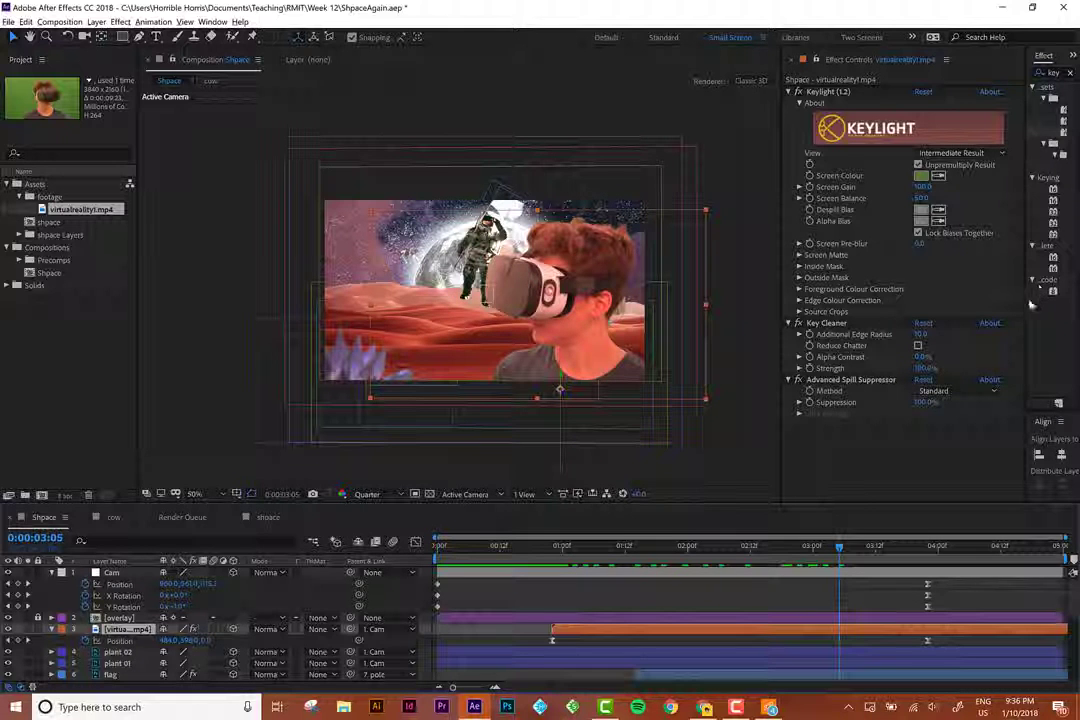
Rearrange the workspace widths so the effects list and the footage layer's effect settings are easier to read.
left_click_drag(1028, 309, 926, 308)
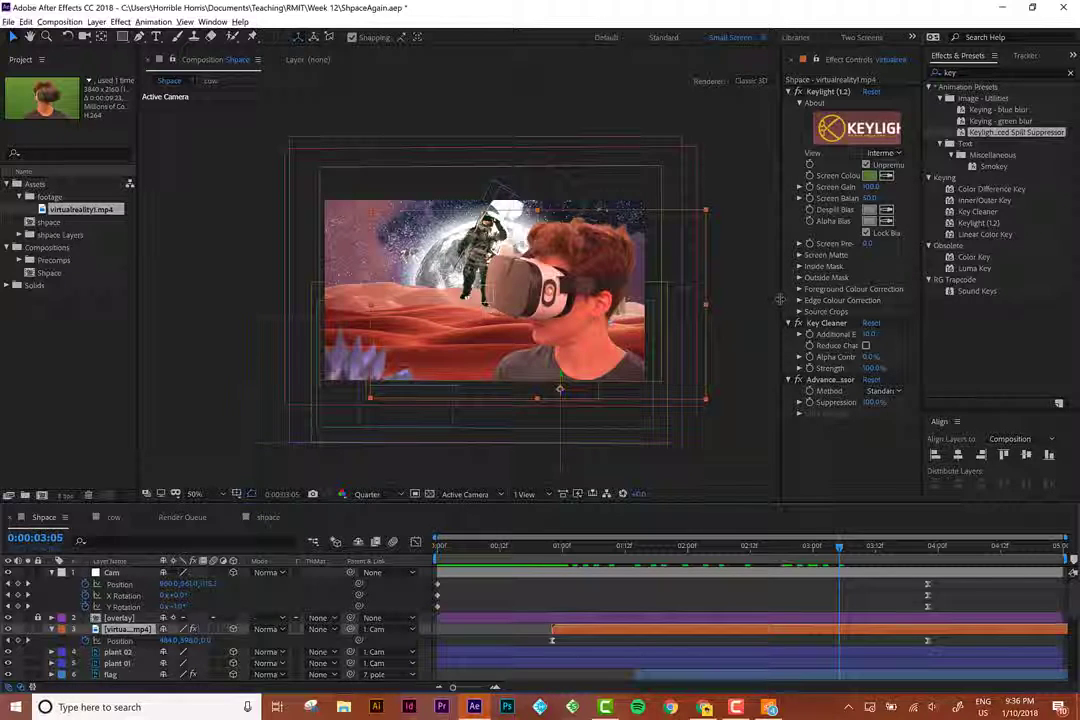
left_click_drag(781, 302, 711, 303)
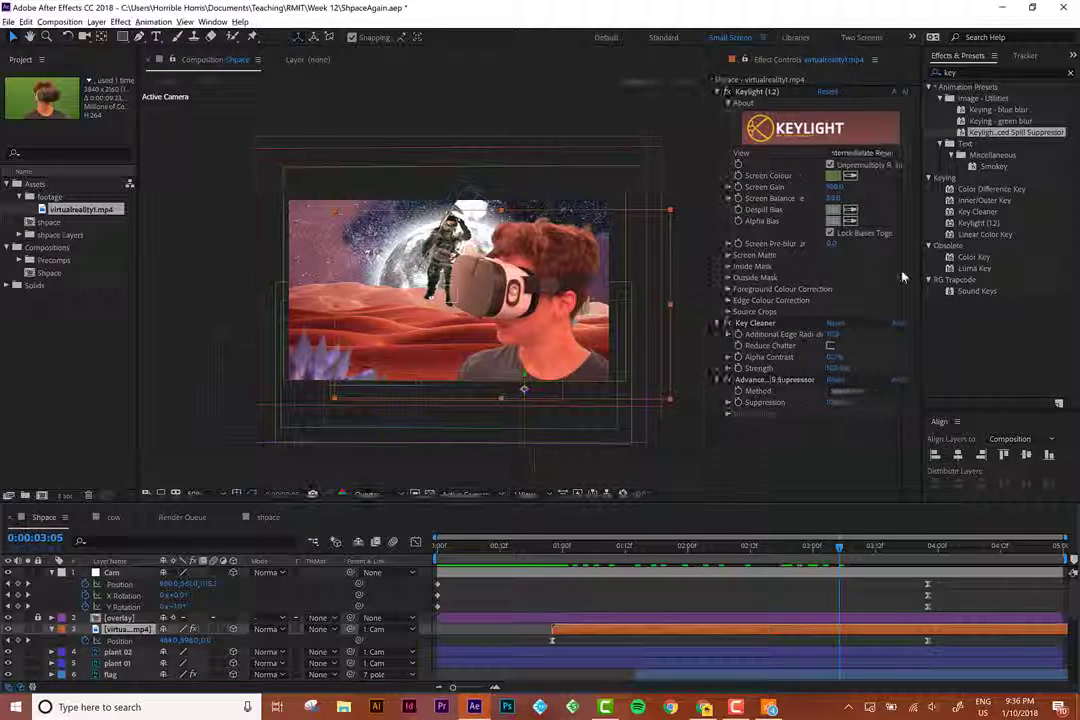
left_click_drag(922, 265, 868, 272)
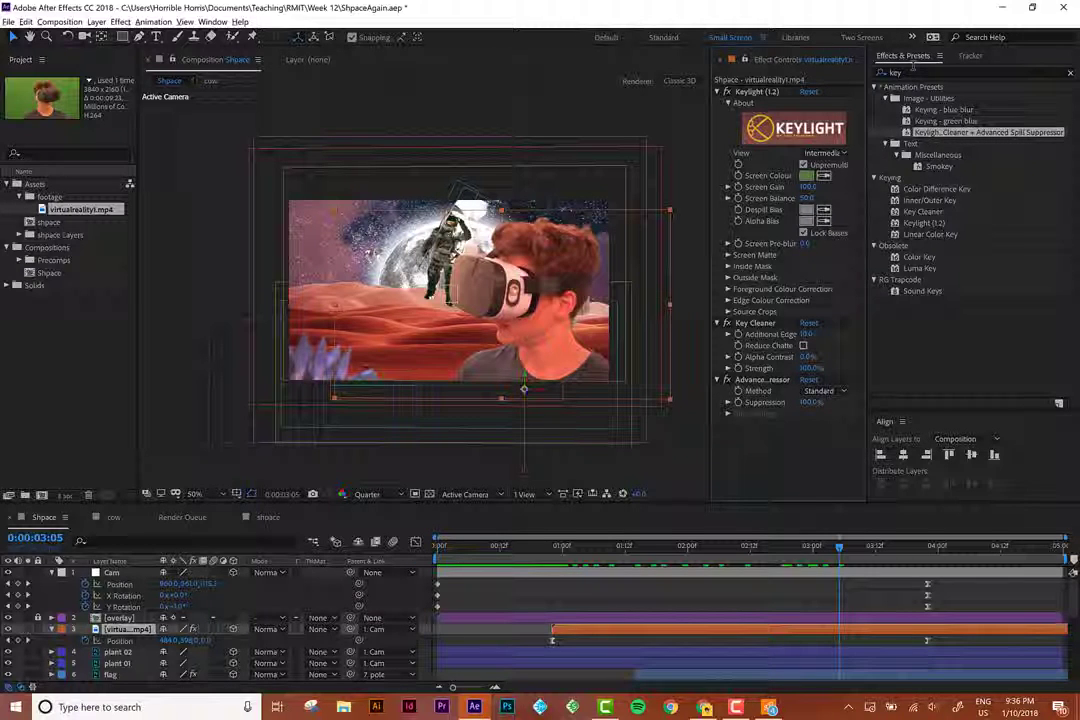
Search the effects for "level" and pick out the Levels effect under Color Correction.
left_click(913, 71)
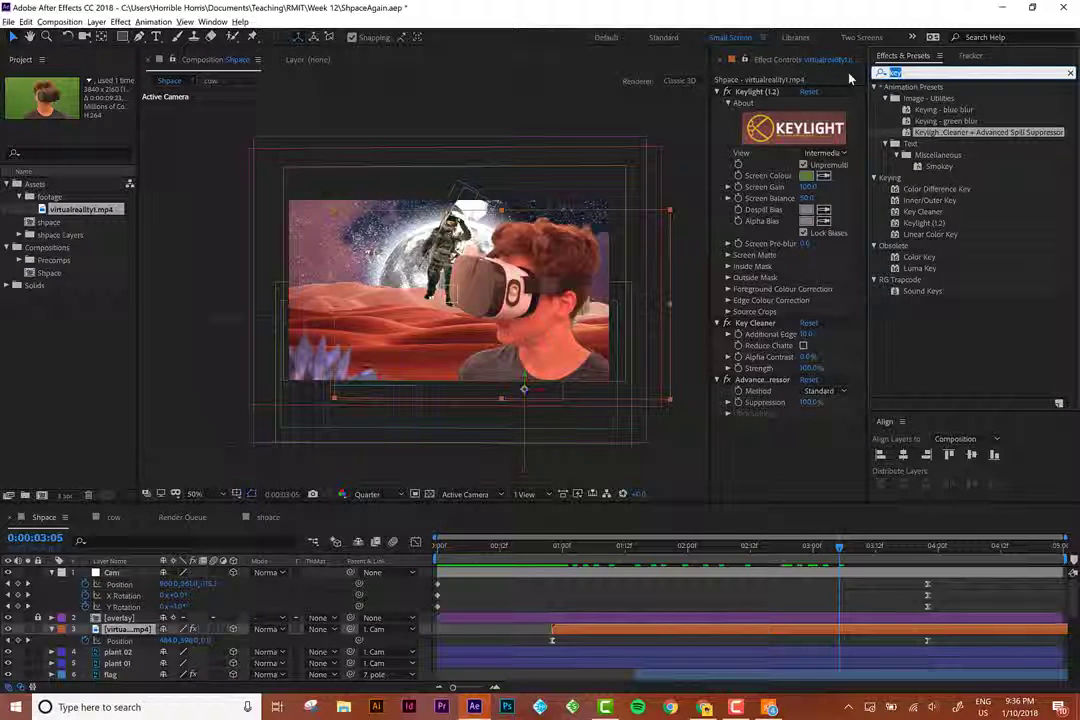
type("level")
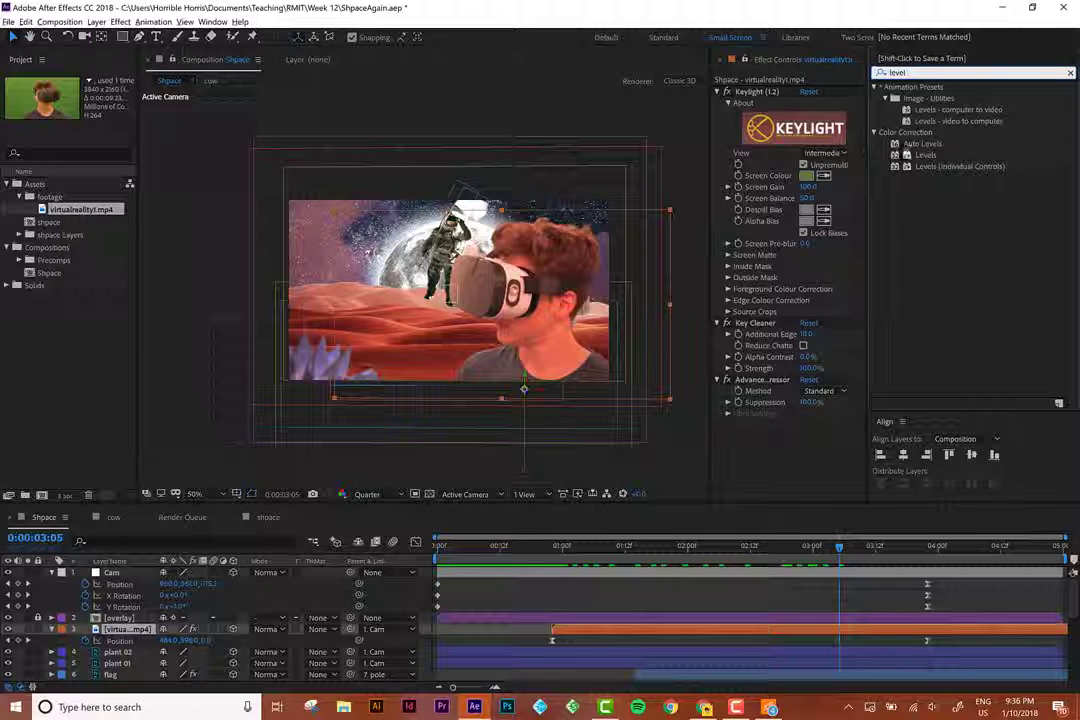
left_click(917, 155)
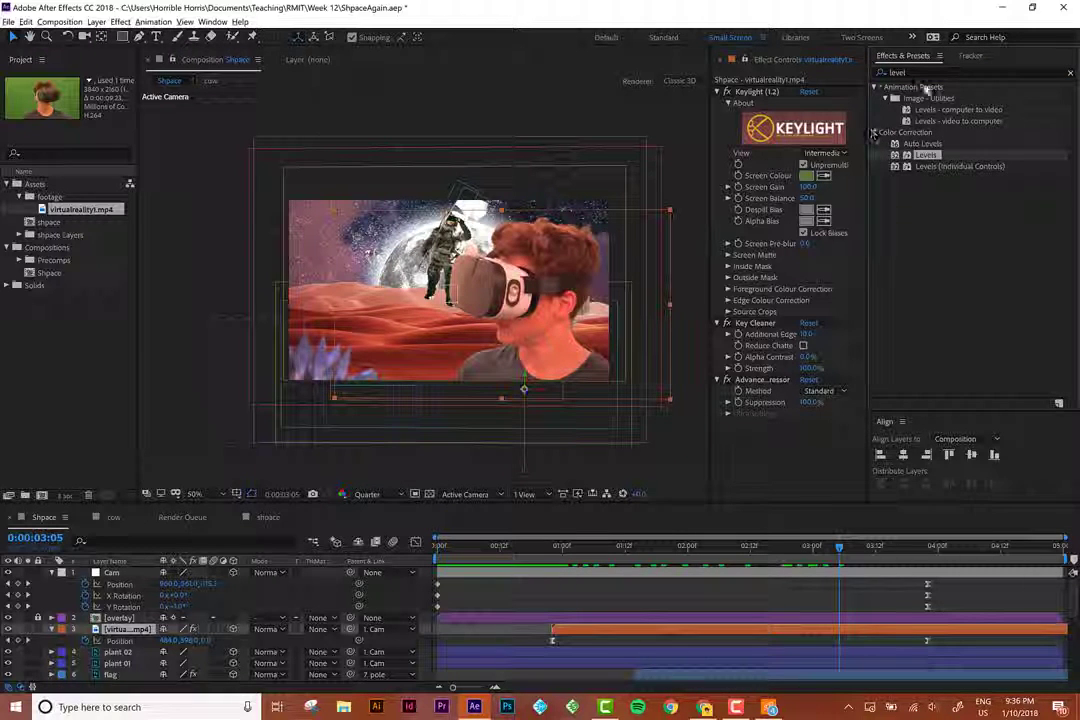
Search the effects for "color" and look through the available colour-correction effects.
left_click(918, 70)
type("color")
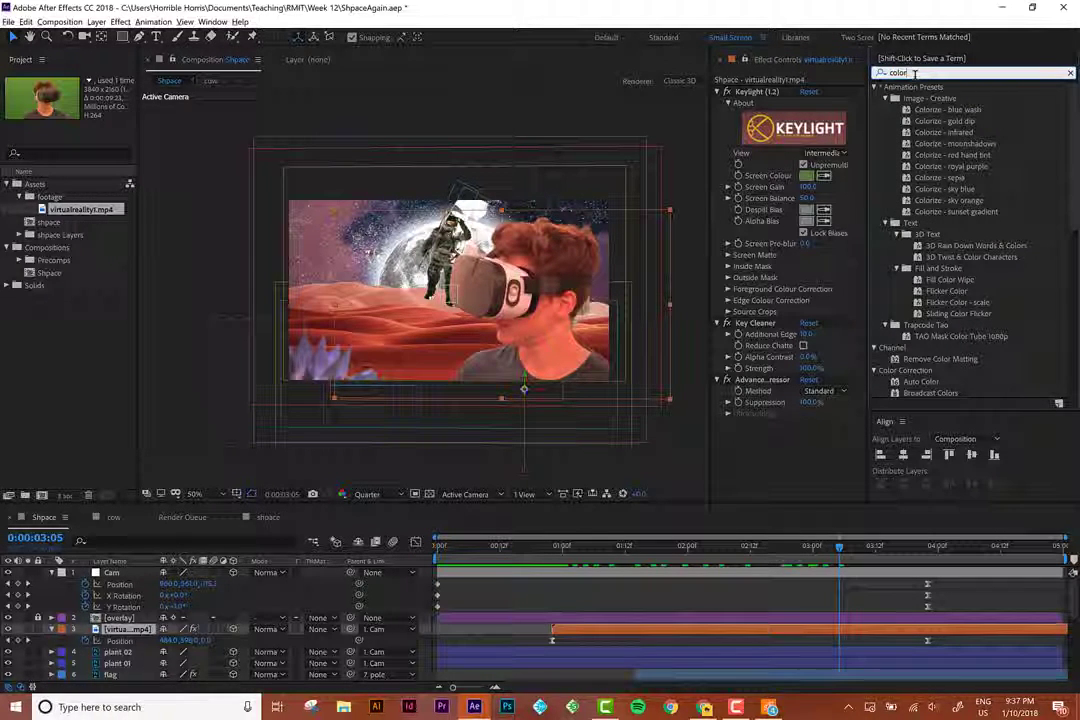
scroll(948, 180, "down", 5)
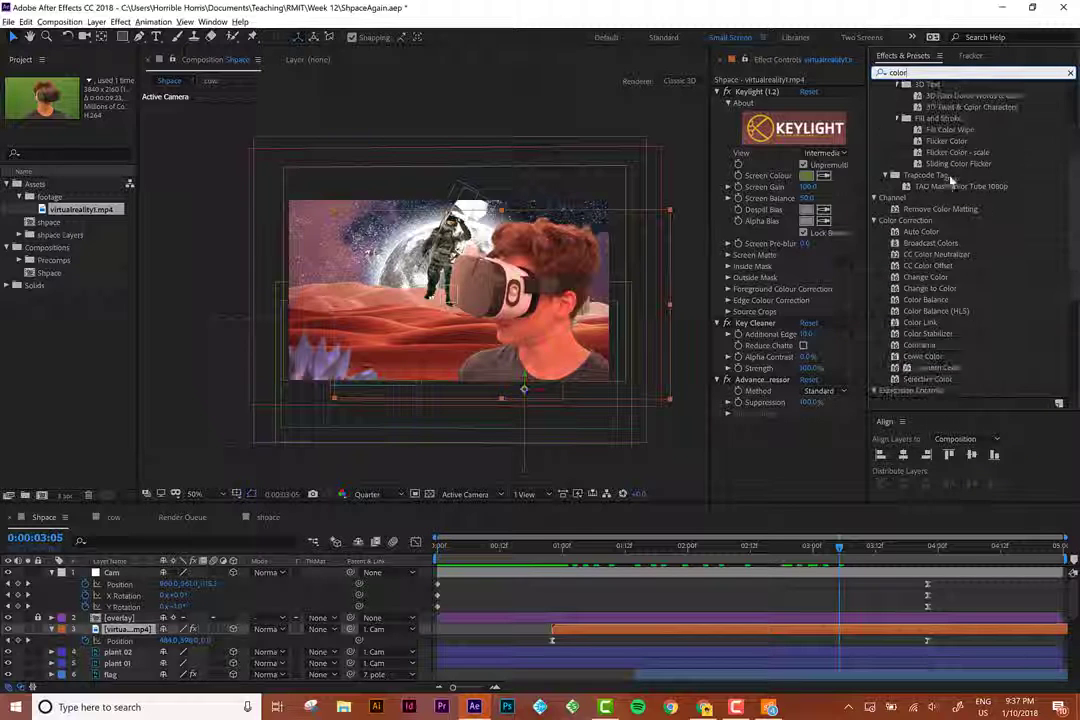
scroll(950, 178, "down", 1)
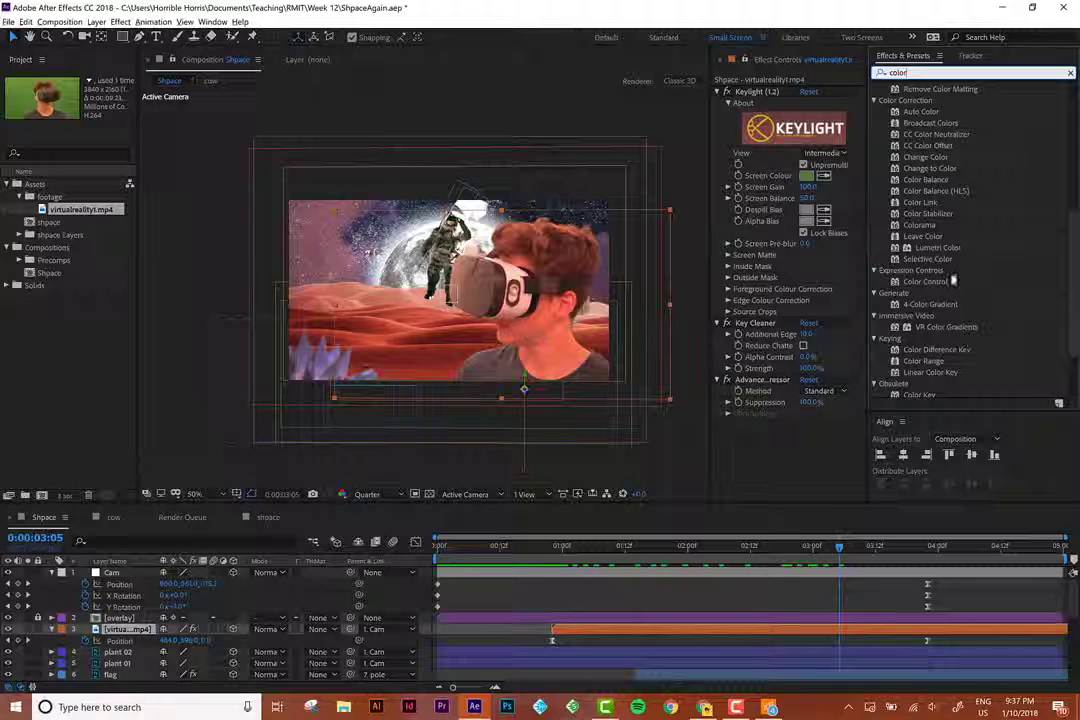
scroll(950, 250, "down", 6)
scroll(950, 251, "up", 1)
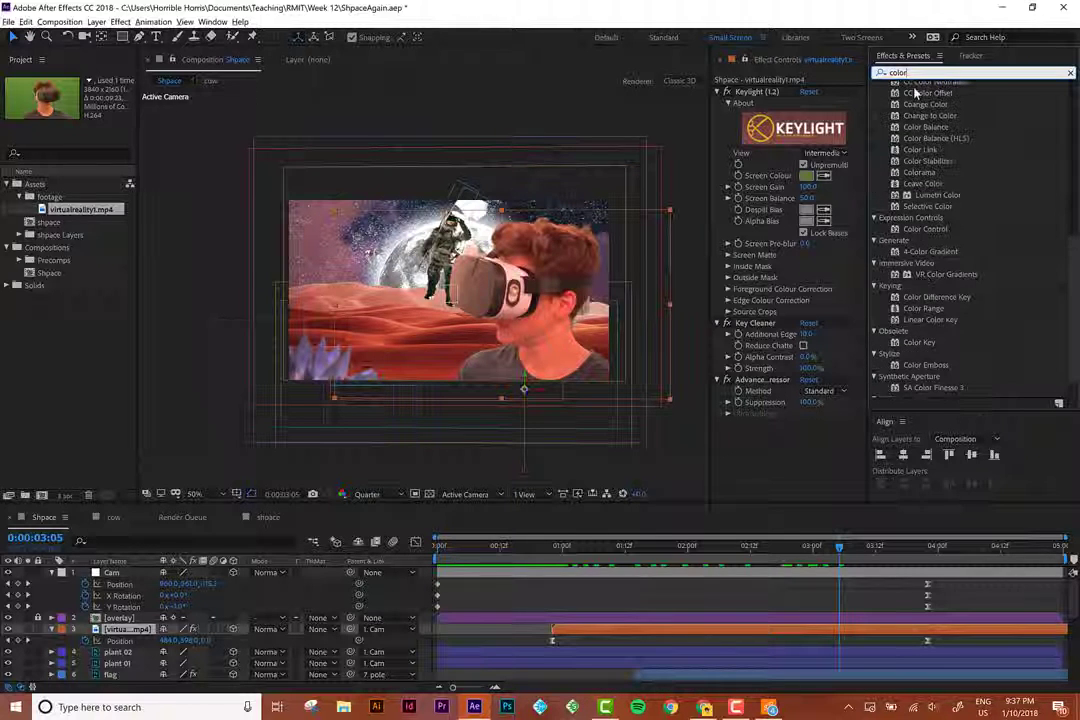
Find the Levels effect, apply it to the virtualreality1.mp4 layer, and widen the area showing its effect settings.
double_click(885, 72)
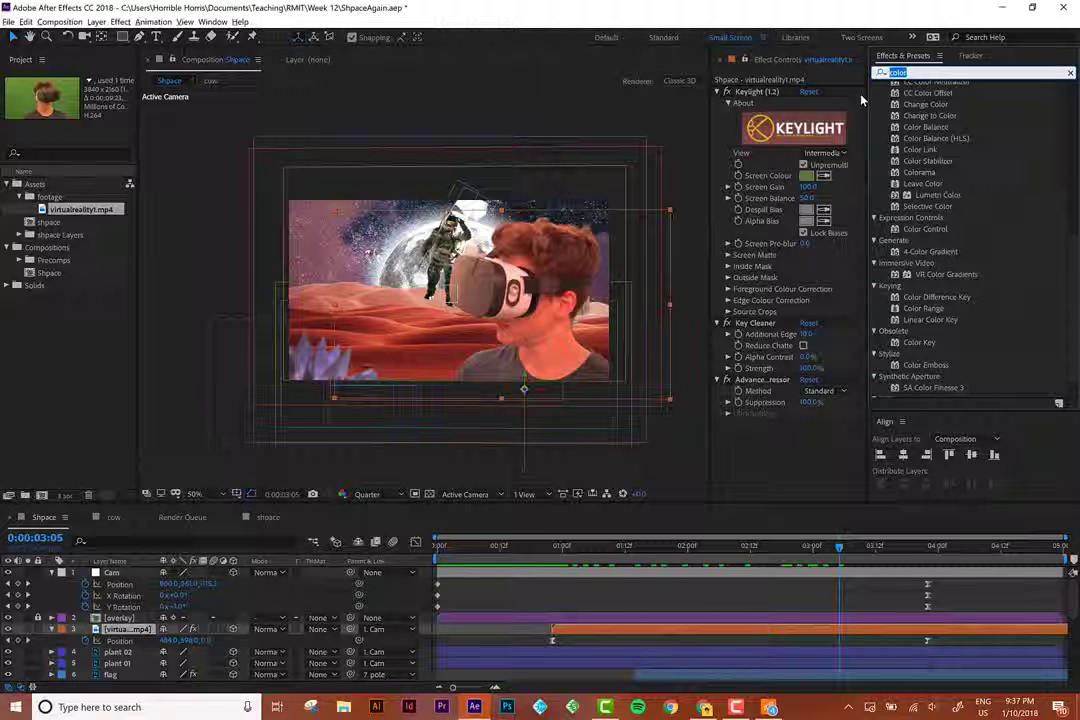
key("BackSpace")
type("level")
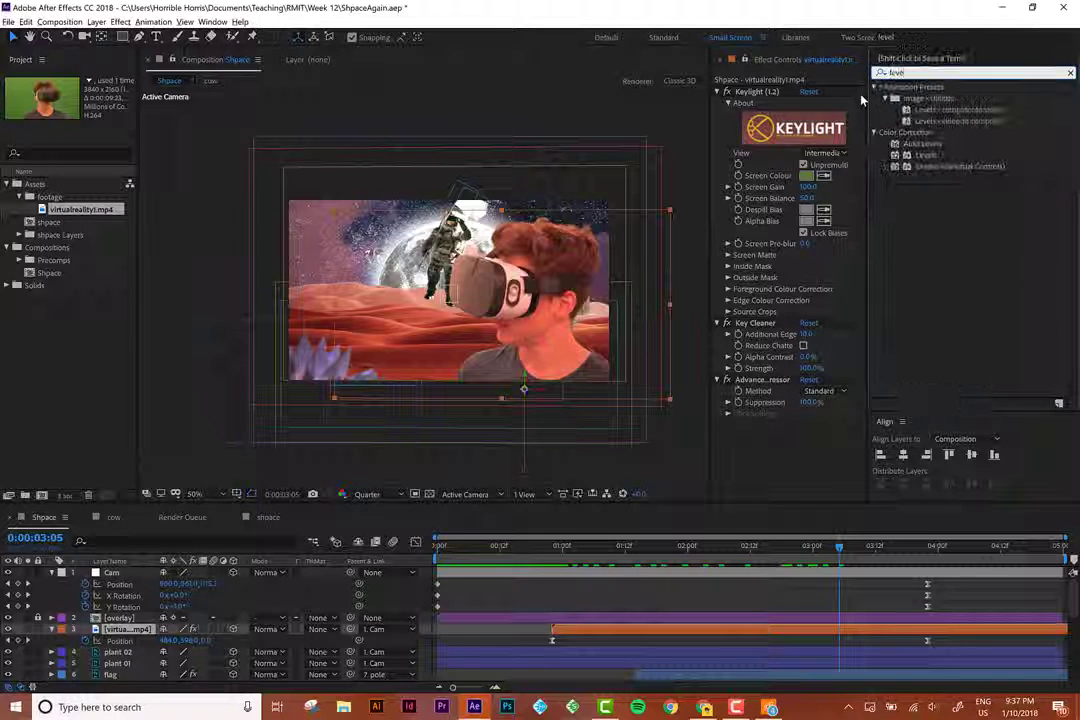
left_click_drag(925, 155, 580, 633)
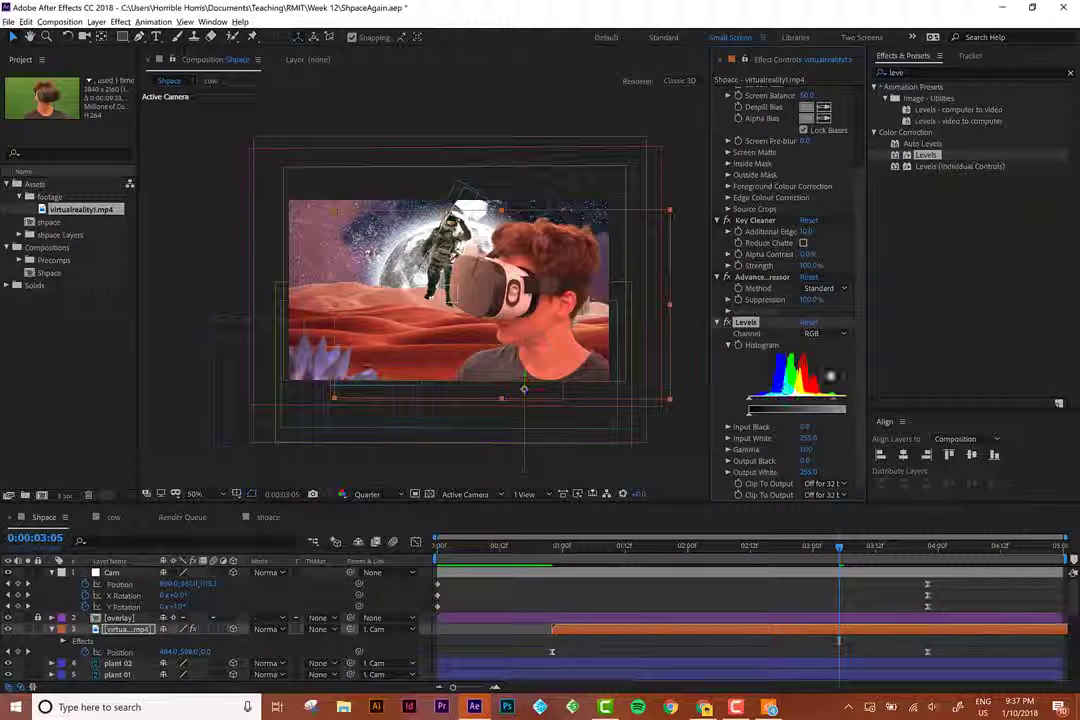
left_click_drag(868, 360, 948, 360)
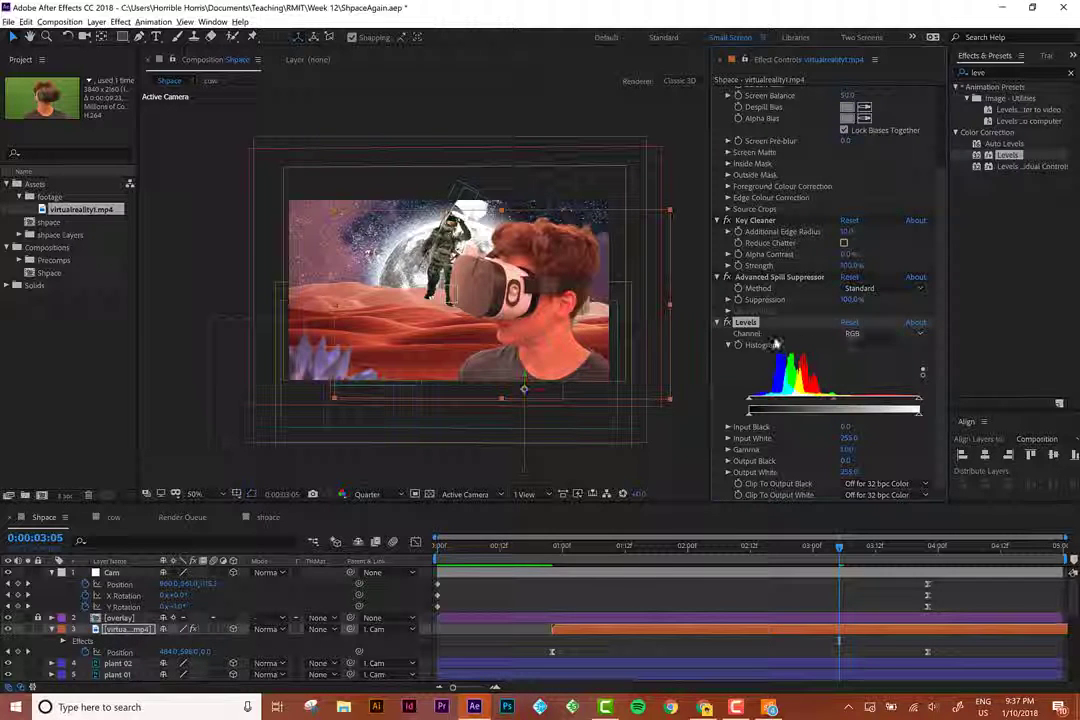
In the footage's Levels effect, raise the Green channel's gamma to about 1.15 and the Blue channel's gamma to about 1.14.
left_click(868, 335)
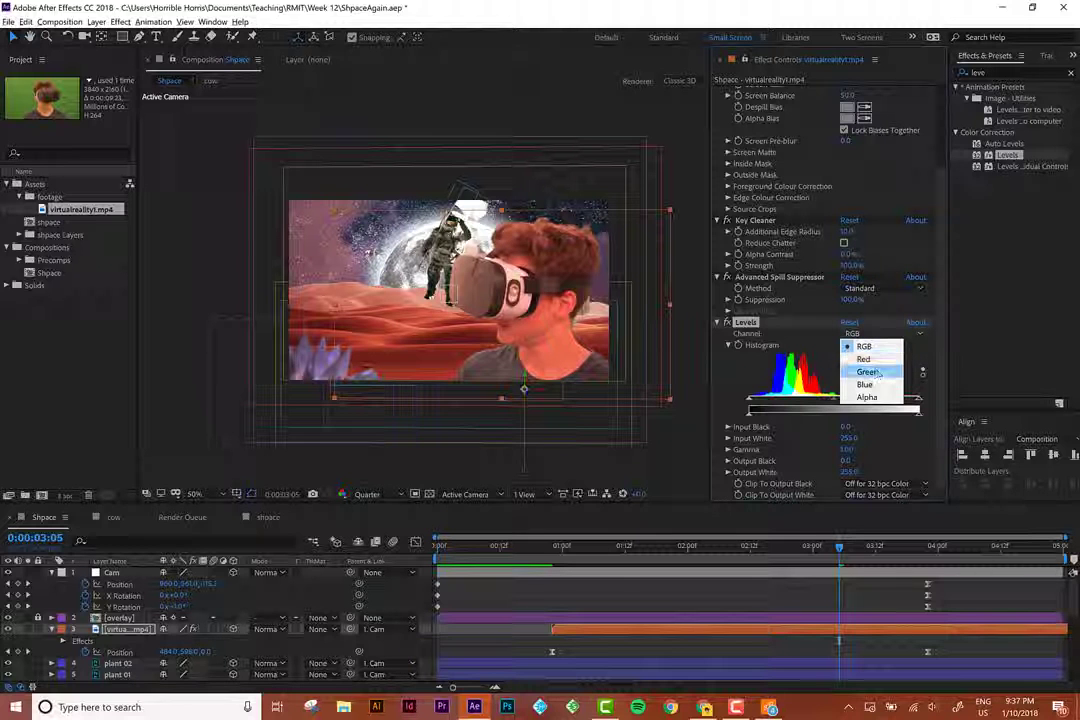
left_click(864, 346)
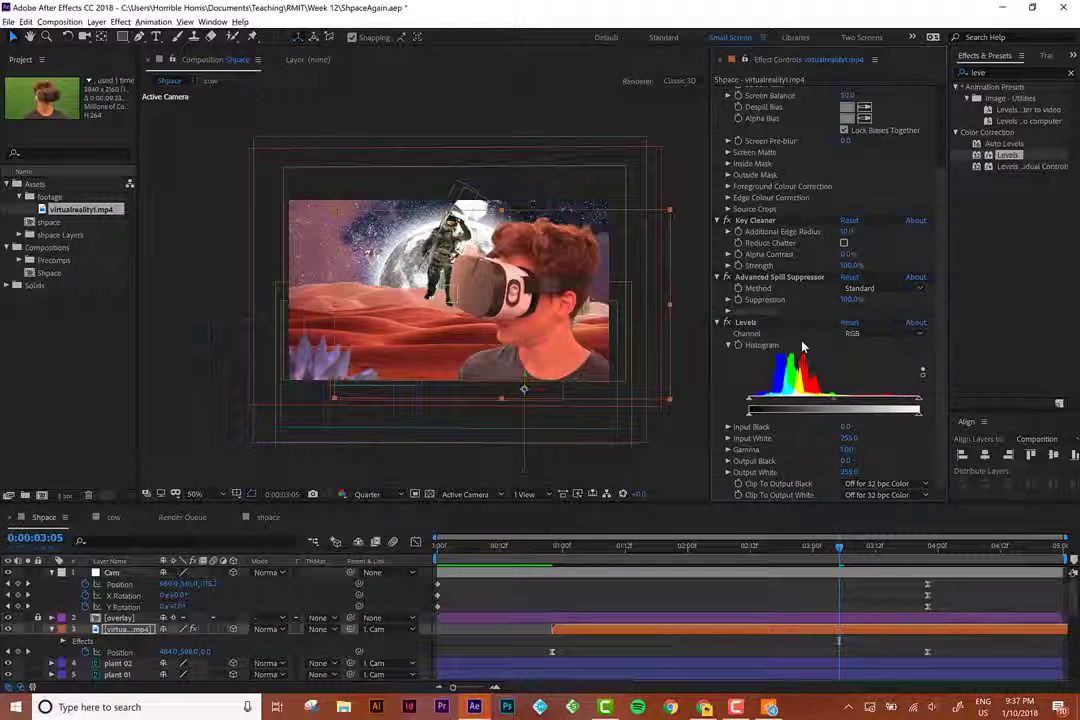
left_click(858, 335)
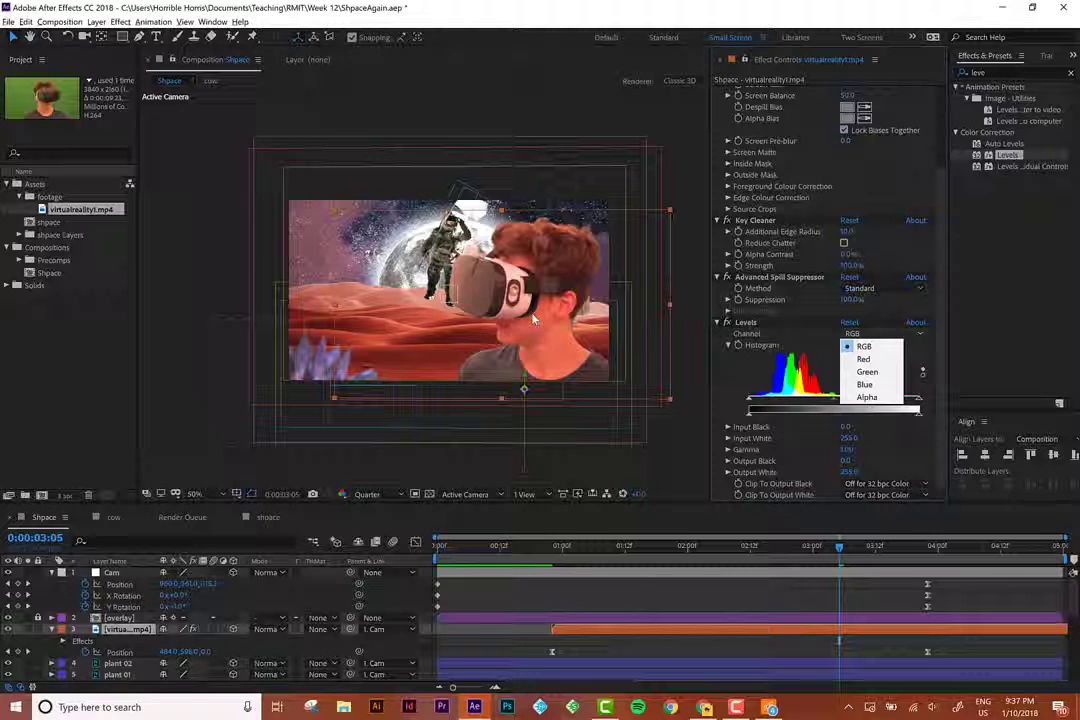
left_click(869, 371)
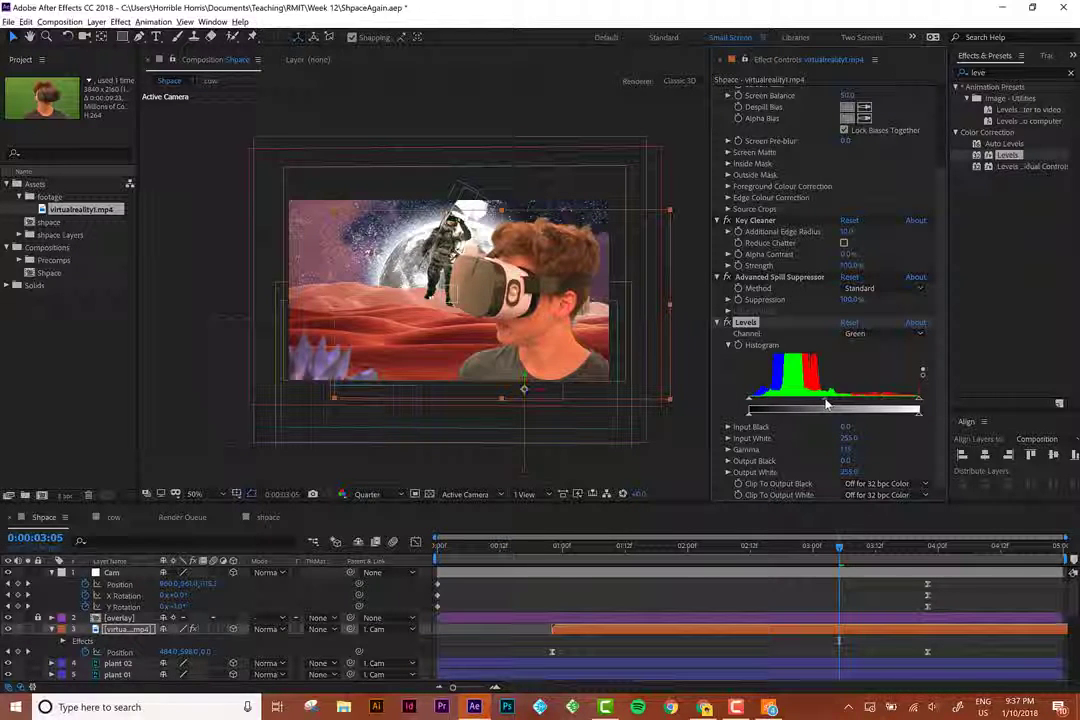
left_click(870, 334)
left_click(869, 385)
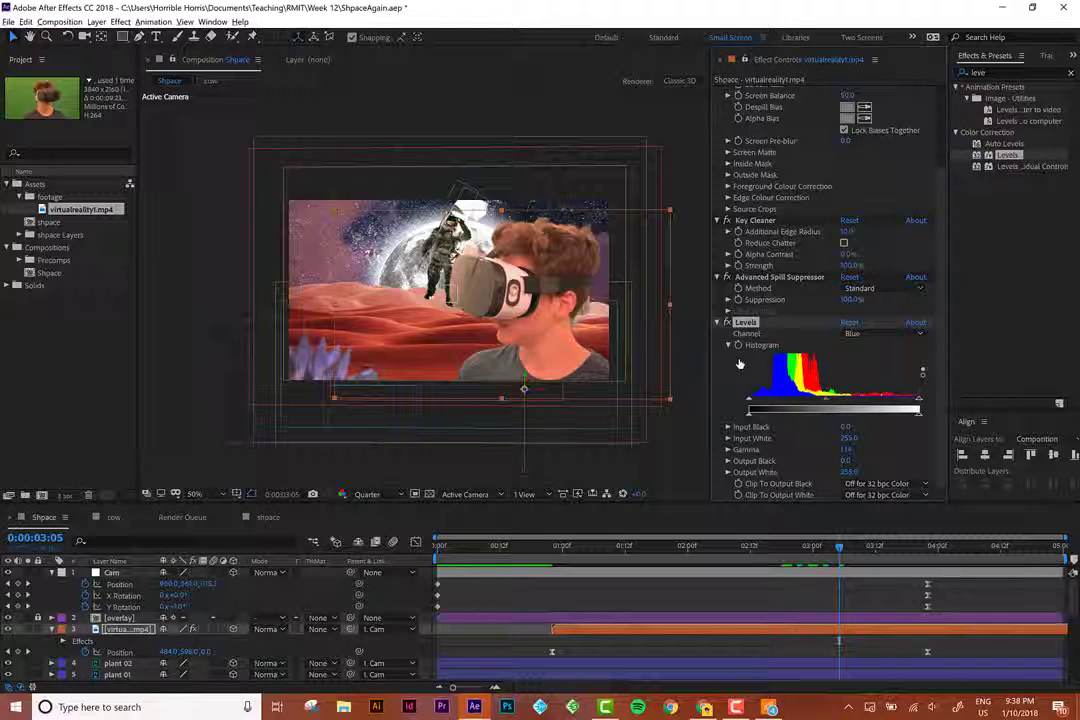
Set the Levels Input Black for the RGB channel to 5 and play back the corrected footage.
left_click(860, 335)
left_click(864, 346)
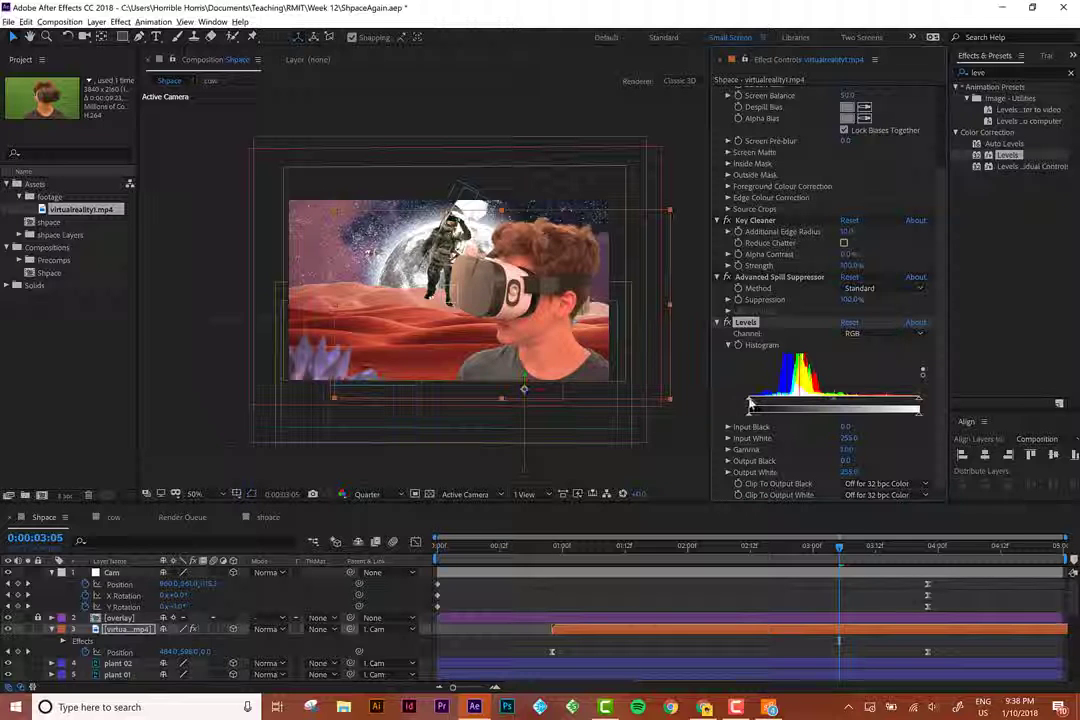
left_click_drag(751, 405, 759, 405)
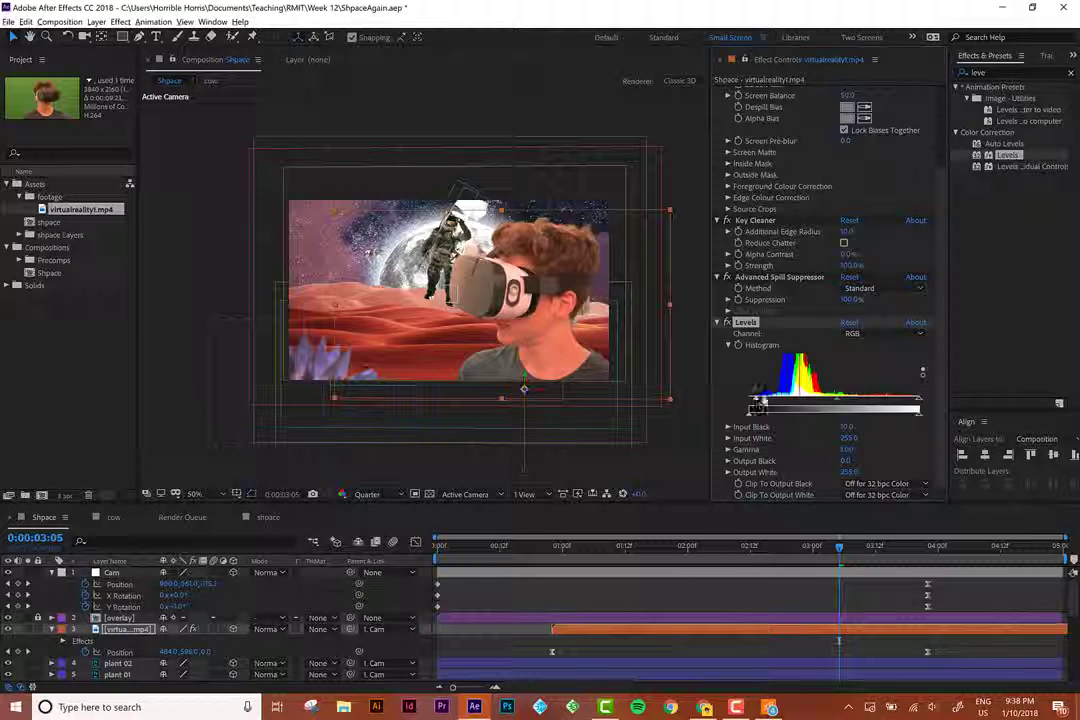
left_click_drag(759, 405, 712, 400)
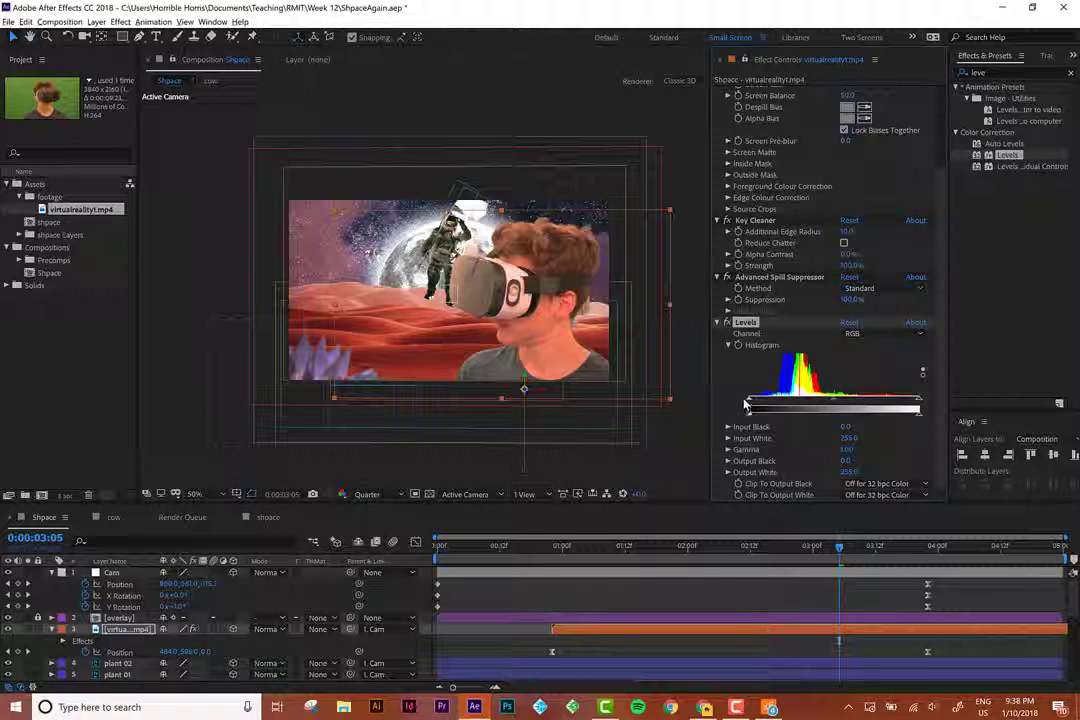
left_click_drag(745, 404, 753, 405)
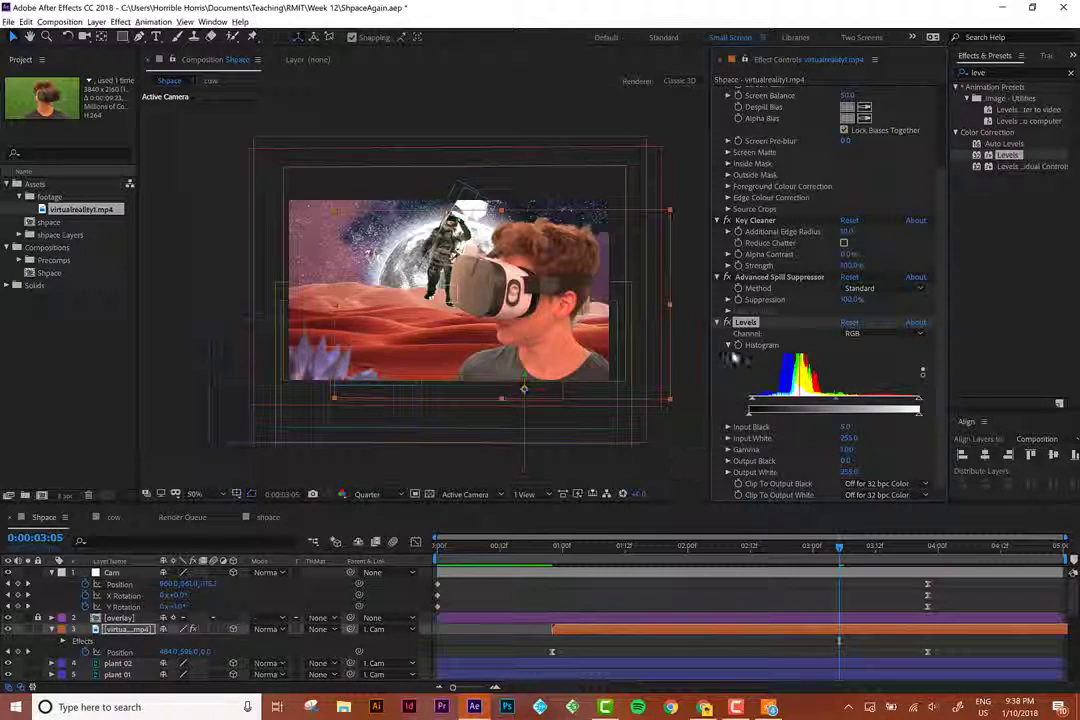
key("space")
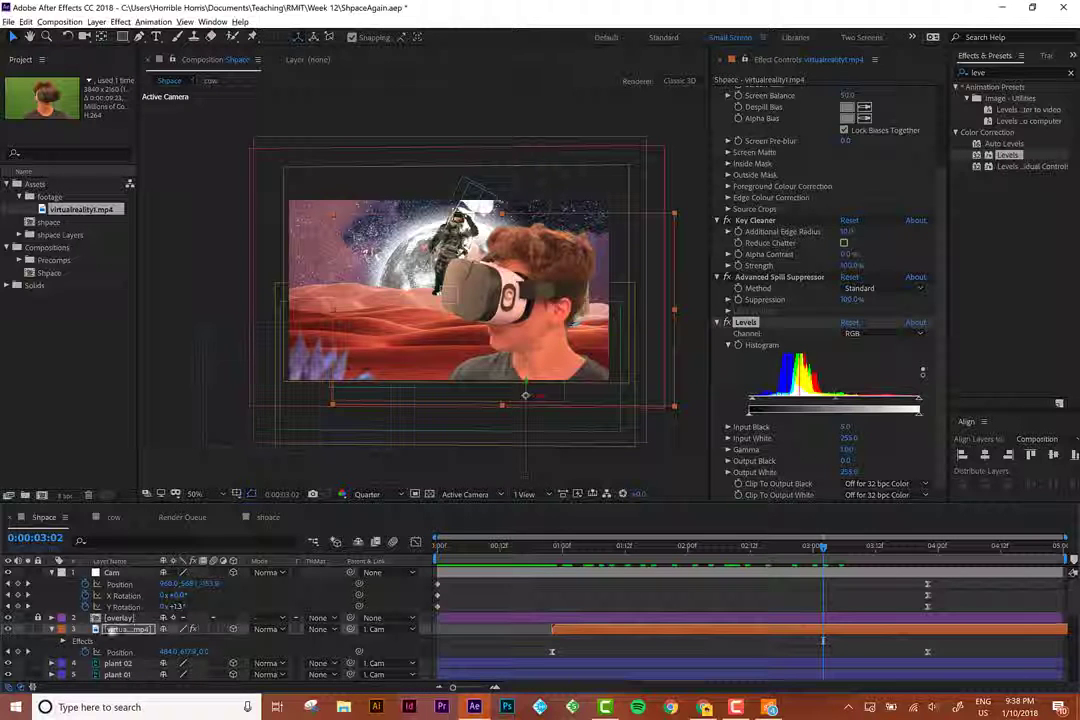
Collapse the footage layer's properties, make the timeline taller, and add a Drop Shadow layer style to the footage layer.
left_click(52, 629)
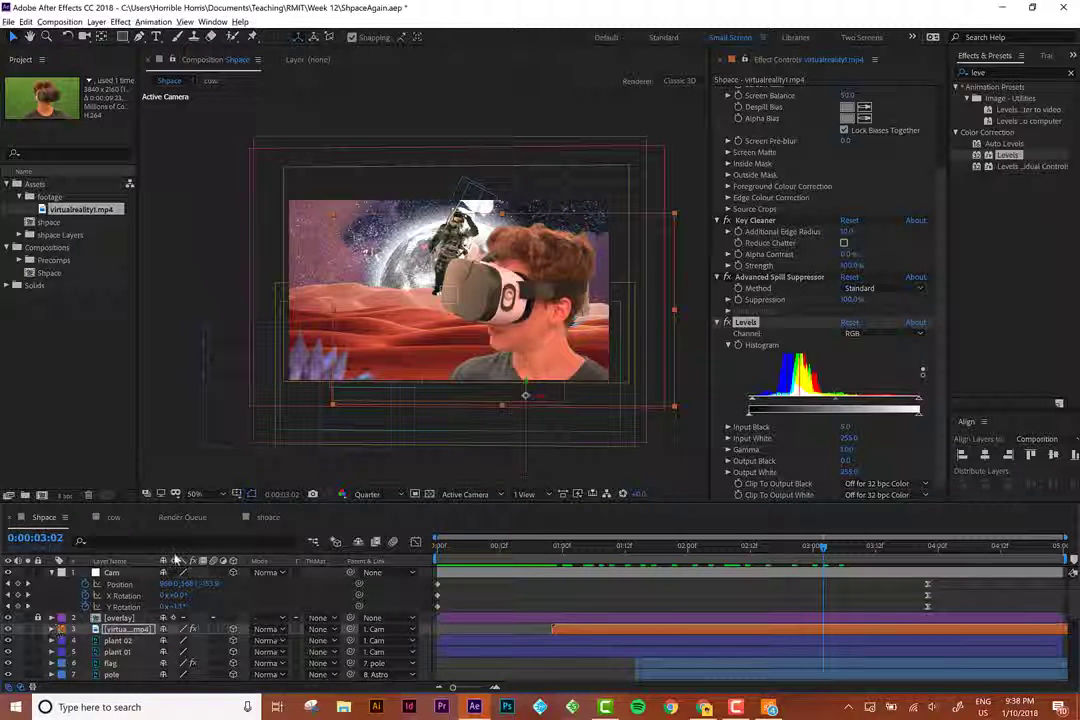
left_click_drag(212, 503, 229, 450)
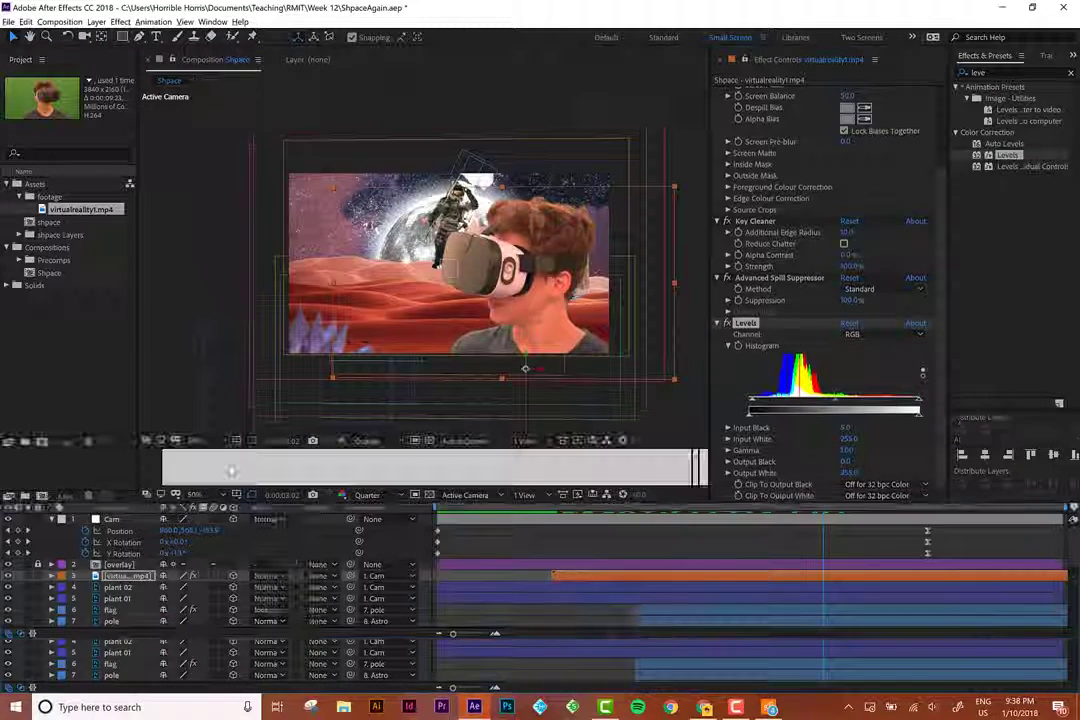
right_click(118, 579)
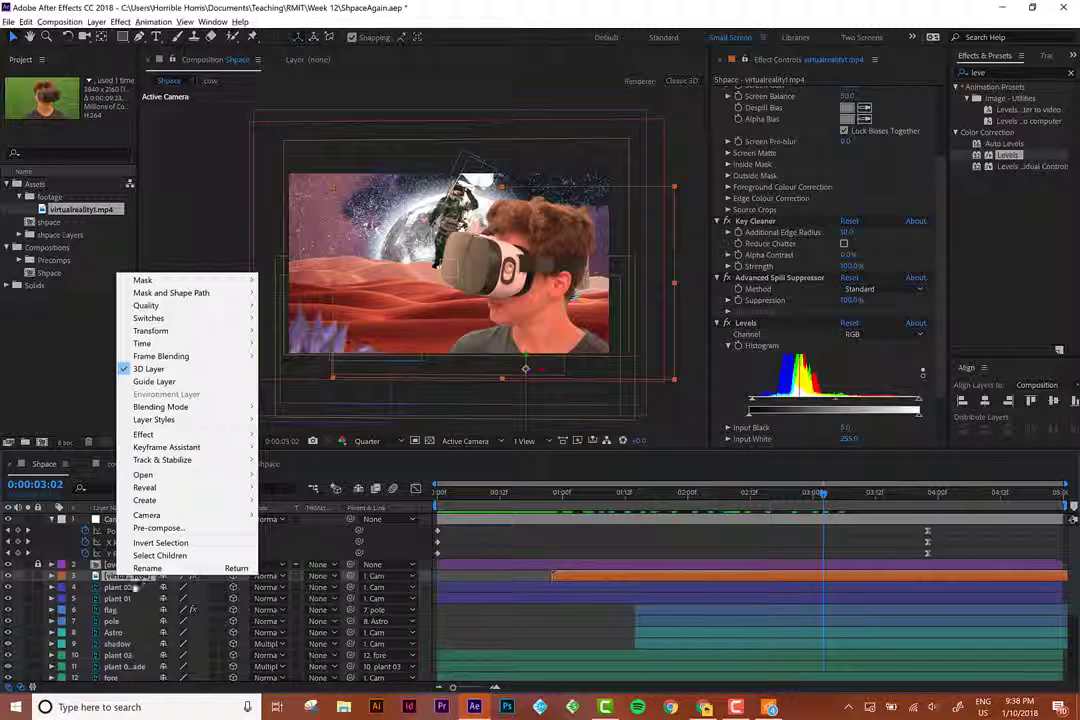
mouse_move(176, 426)
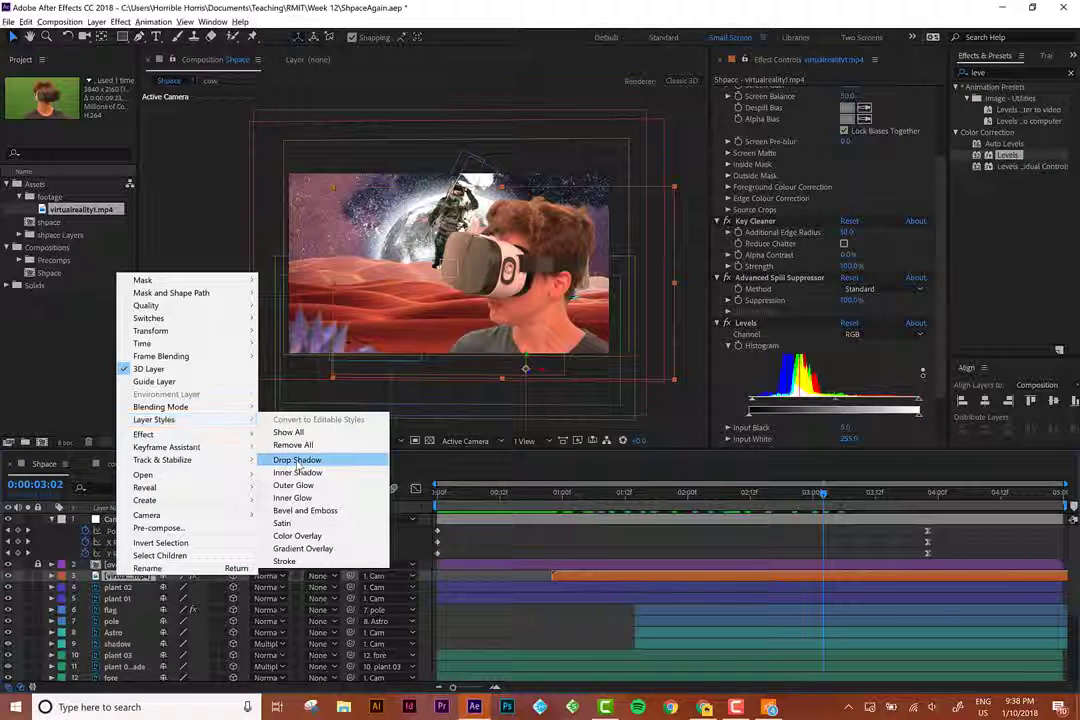
left_click(297, 461)
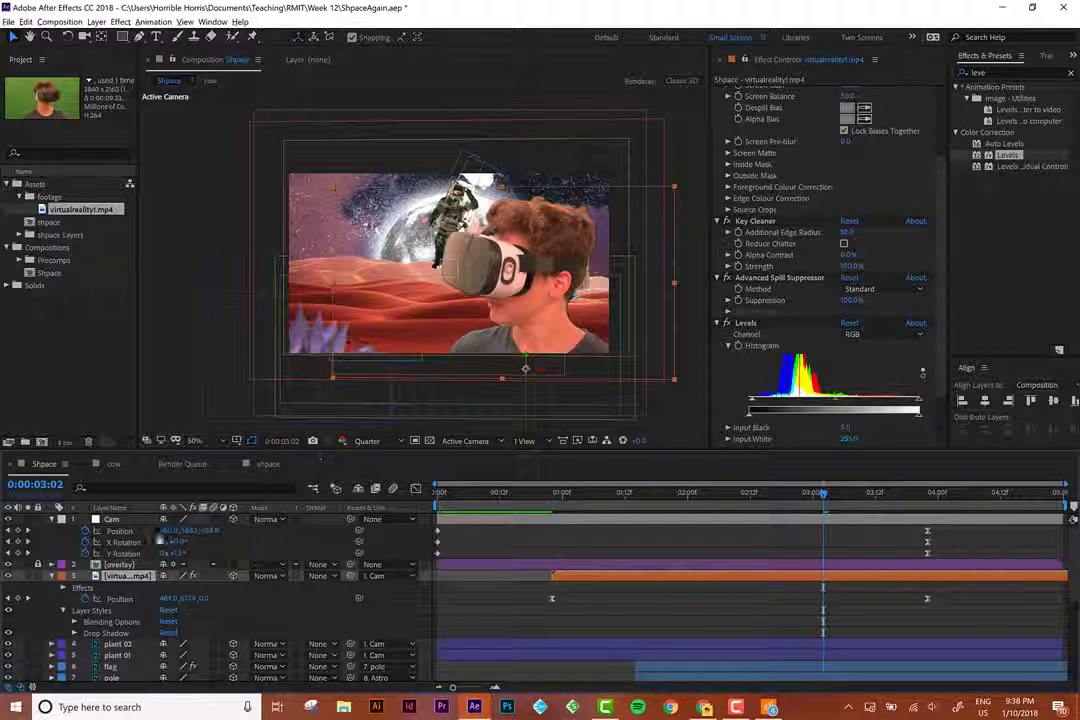
Expand the footage's Drop Shadow settings and enlarge the timeline and its layer name column so all property names are readable.
left_click(74, 633)
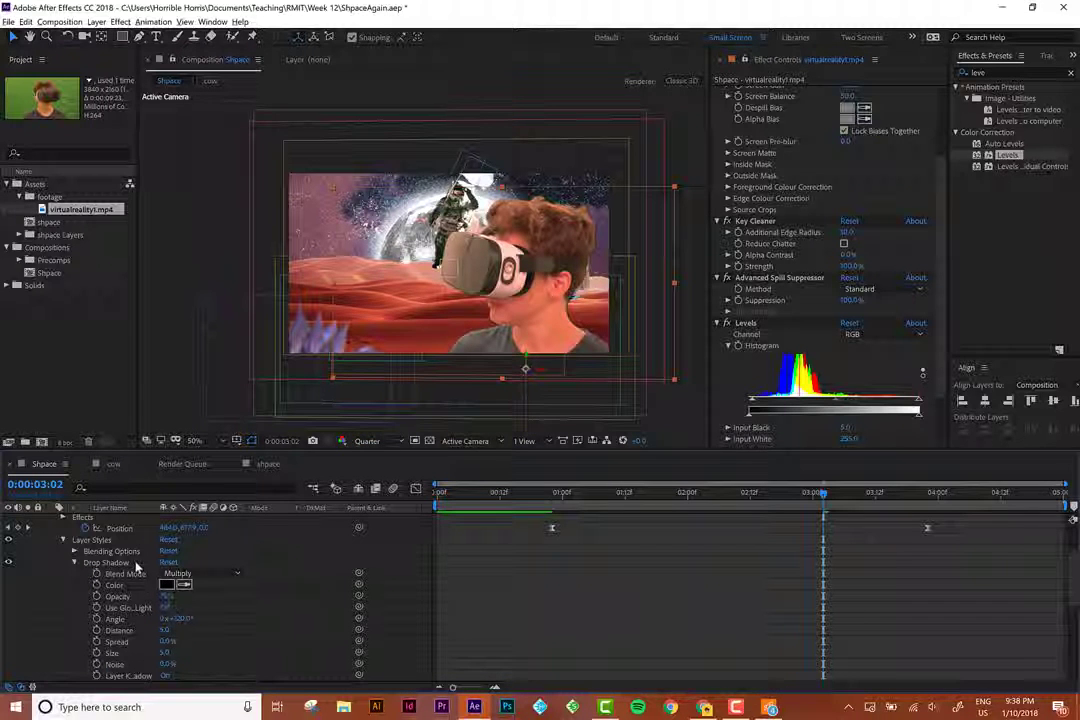
left_click(75, 563)
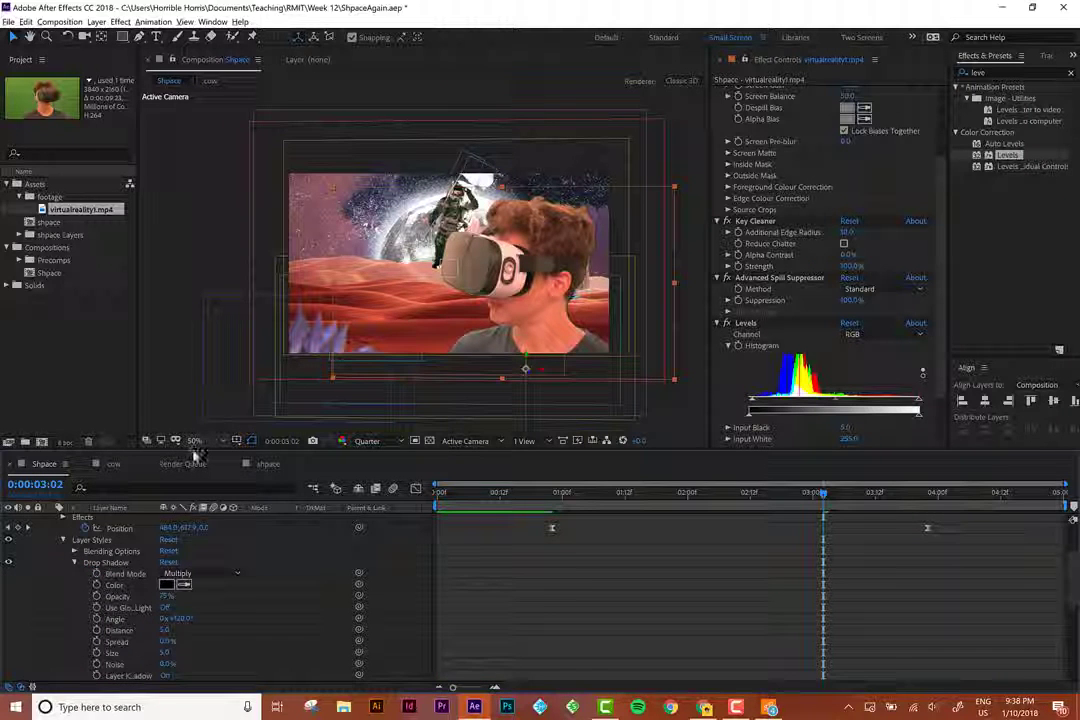
left_click(183, 463)
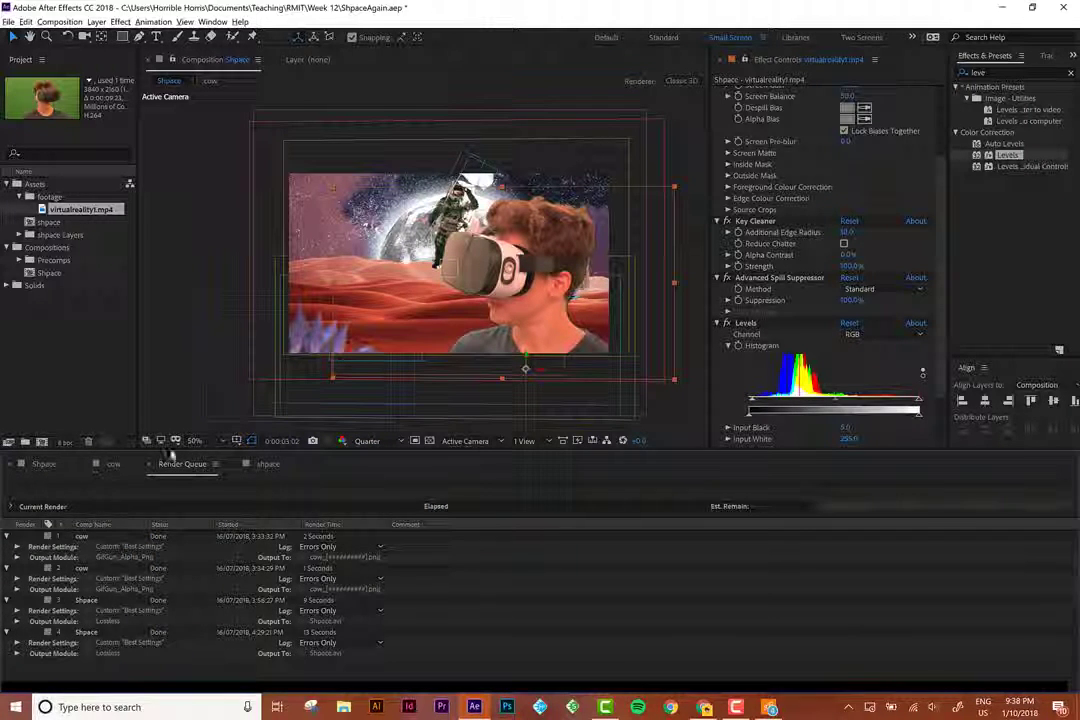
left_click(44, 463)
left_click_drag(187, 450, 187, 408)
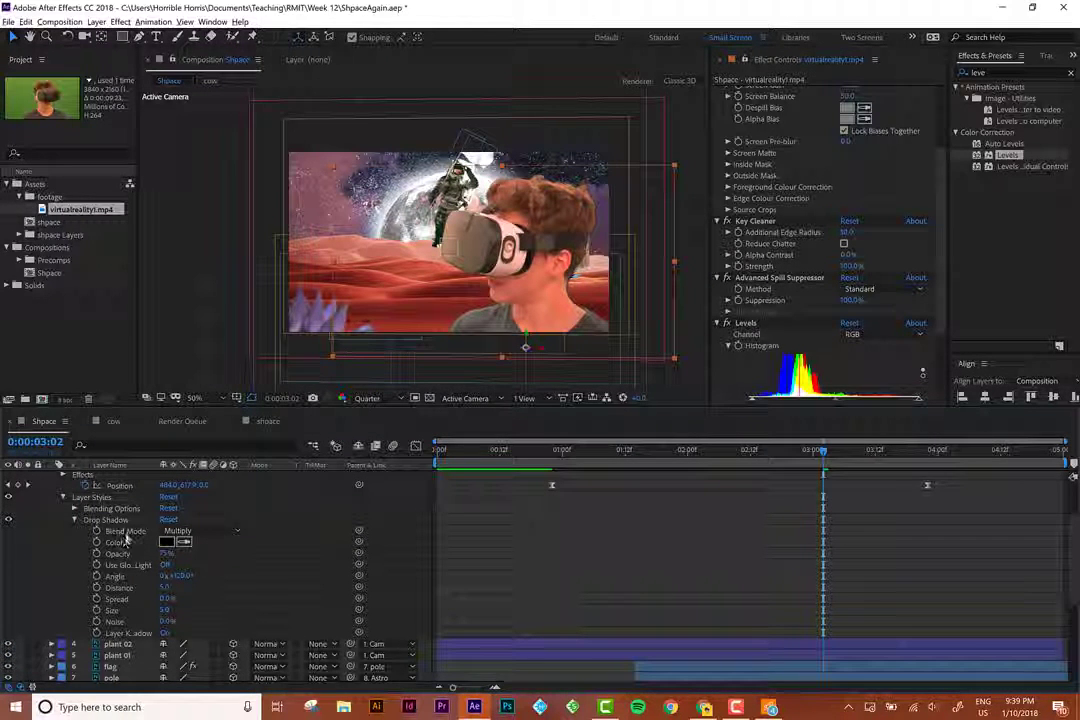
left_click(165, 565)
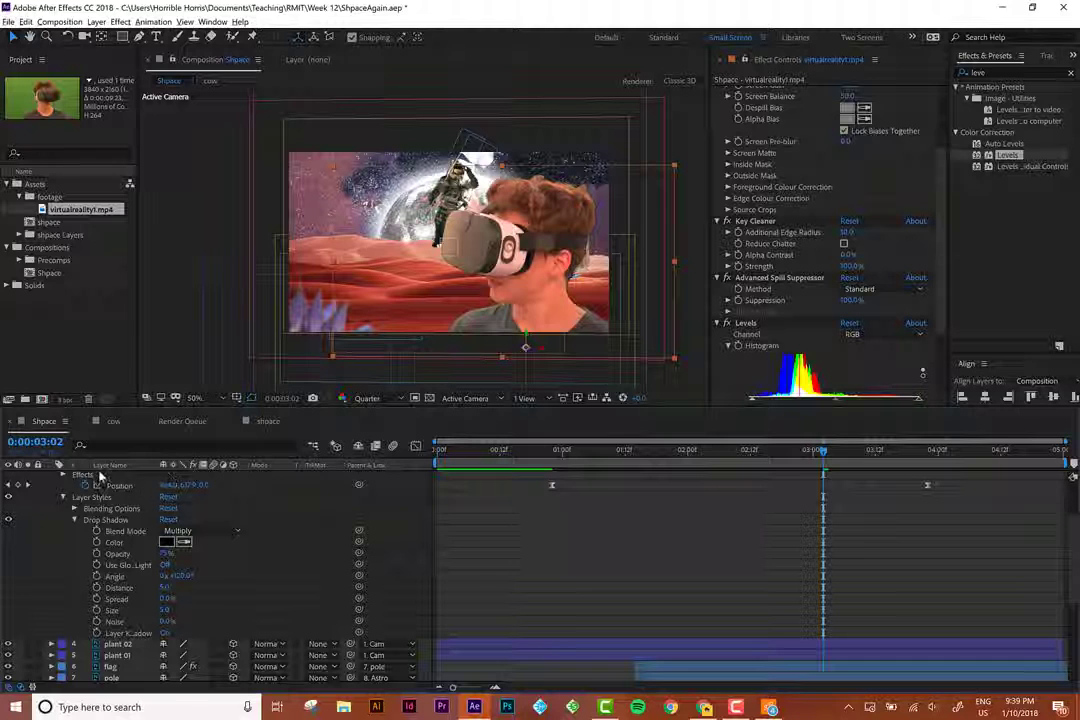
left_click_drag(157, 470, 232, 446)
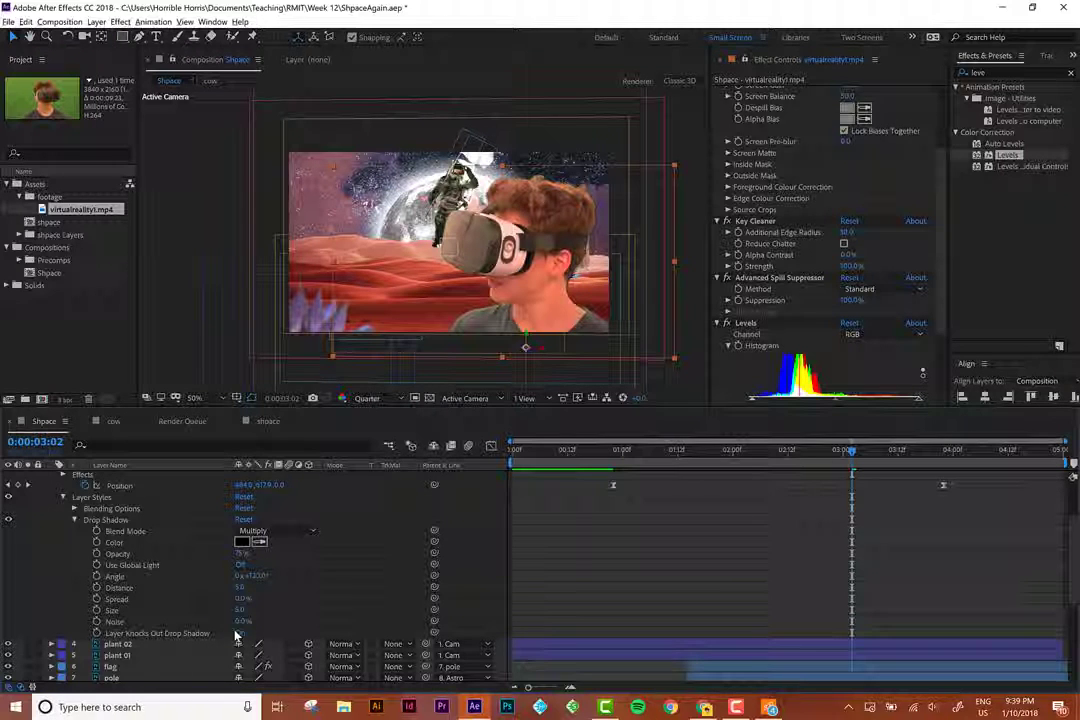
Set the Size of the footage layer's drop shadow to 117.
left_click(118, 553)
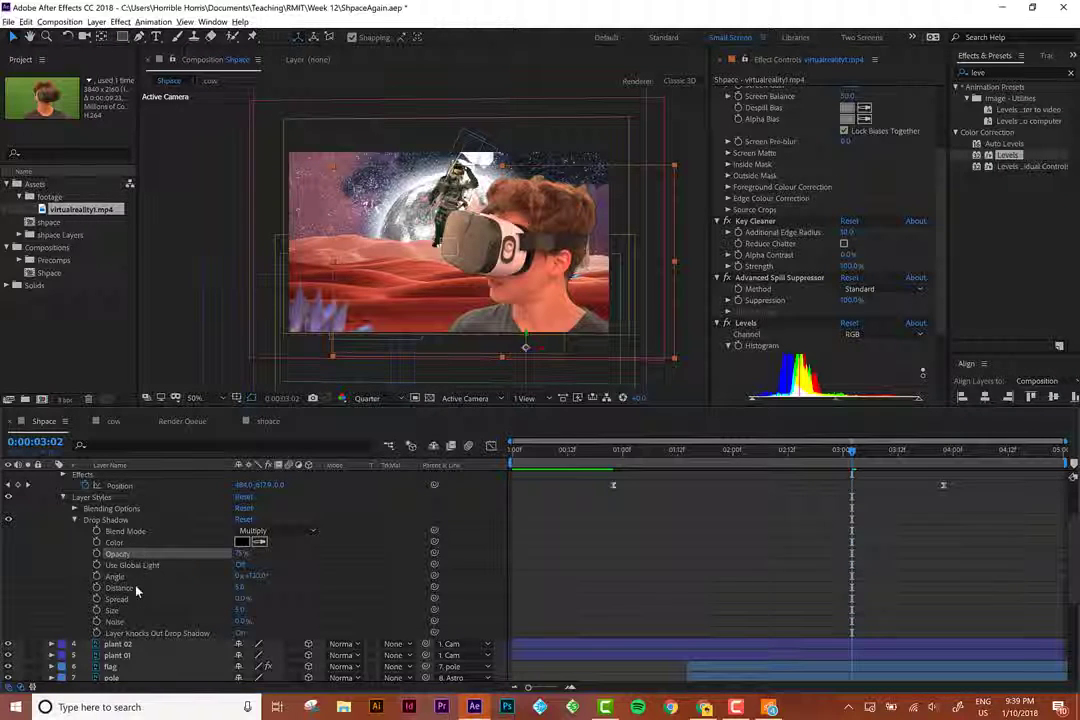
left_click_drag(238, 610, 284, 589)
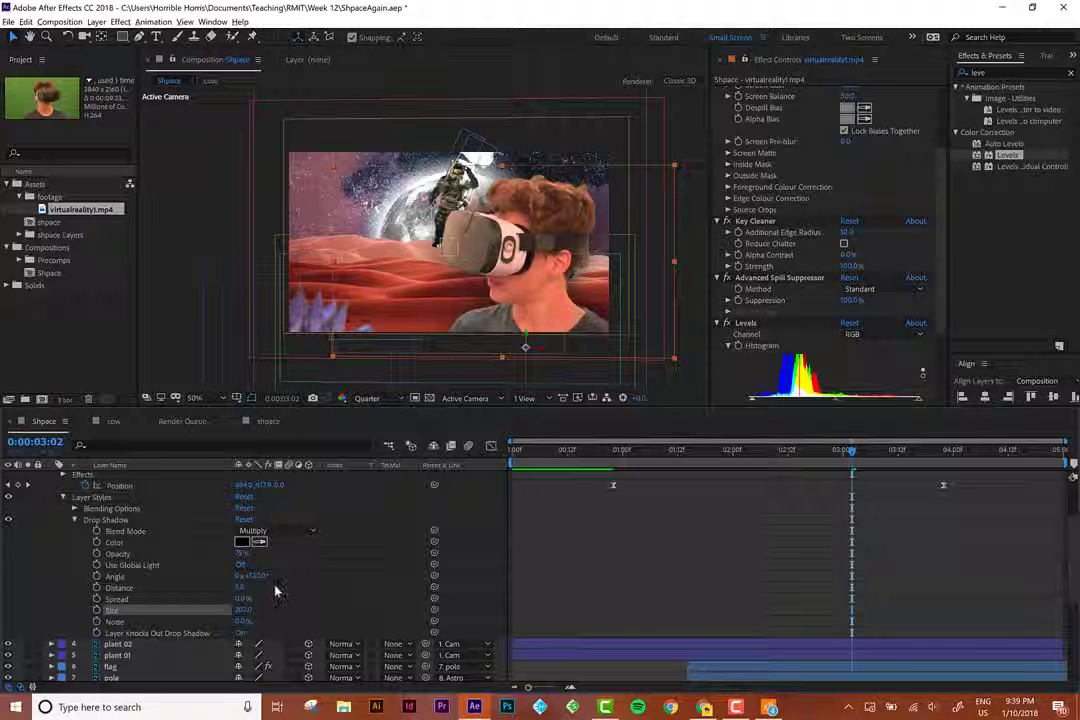
left_click_drag(247, 611, 228, 614)
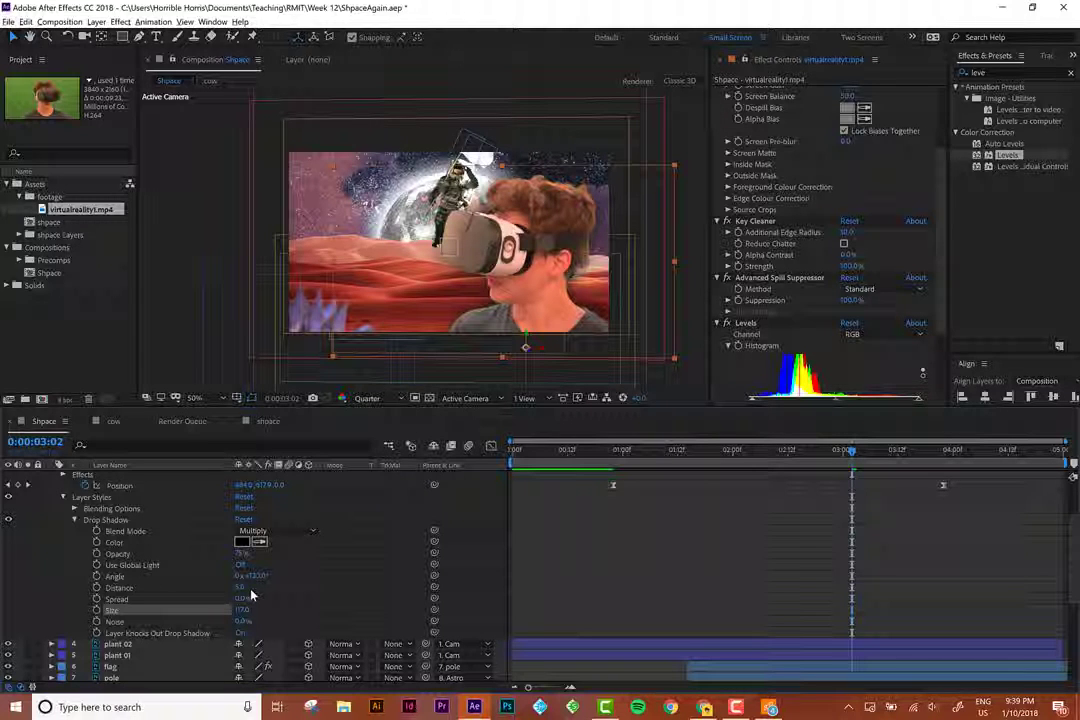
Try a Spread of 100% and then 83% on the footage's drop shadow, with Size reduced to 110.
left_click_drag(243, 599, 380, 571)
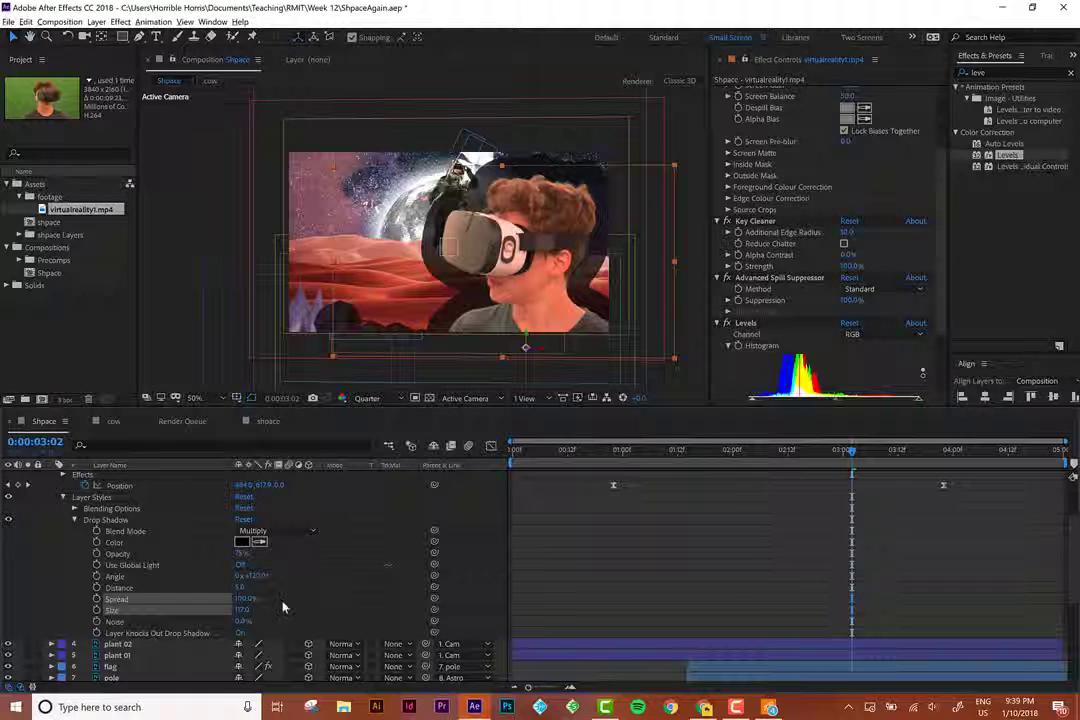
left_click(243, 599)
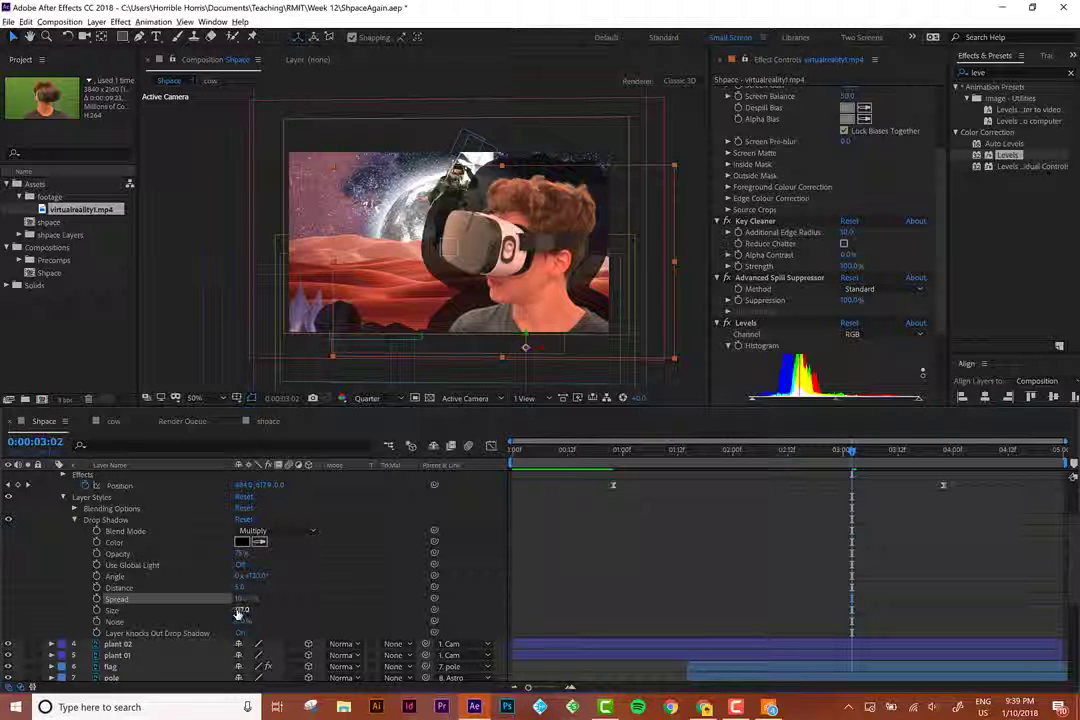
left_click_drag(238, 613, 248, 613)
left_click_drag(247, 602, 305, 598)
key("ctrl+z")
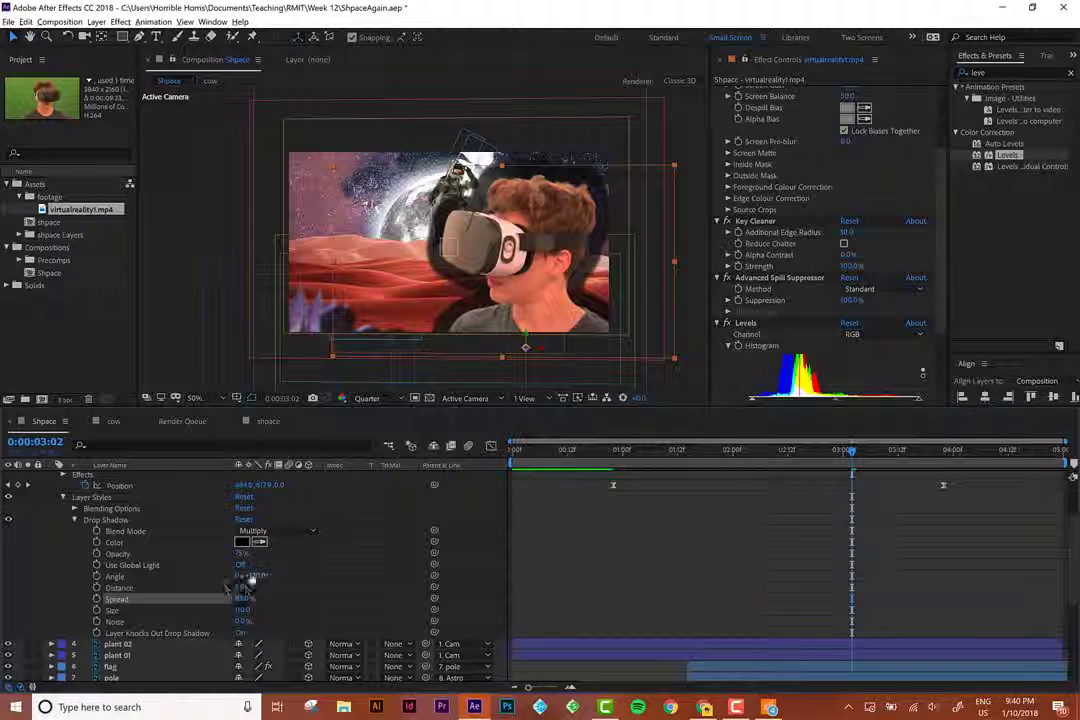
Set the drop shadow's Distance to 76 and its Spread to 0%, and reduce its Size for a softer shadow.
left_click_drag(241, 588, 263, 567)
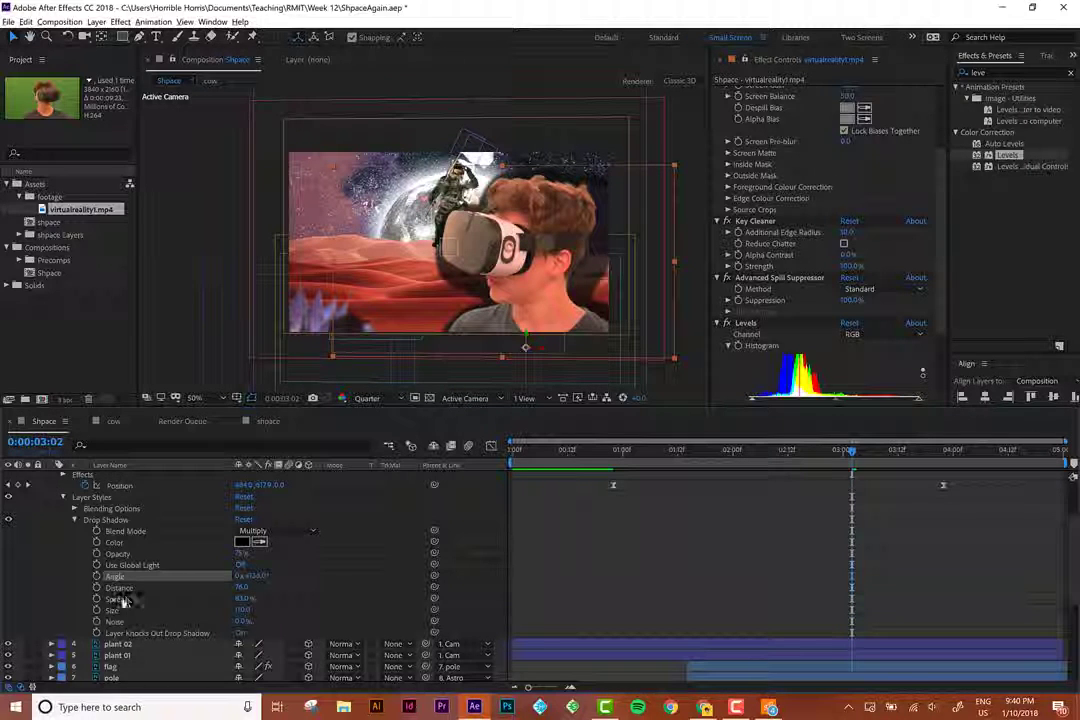
left_click(228, 599)
left_click(229, 610, "shift")
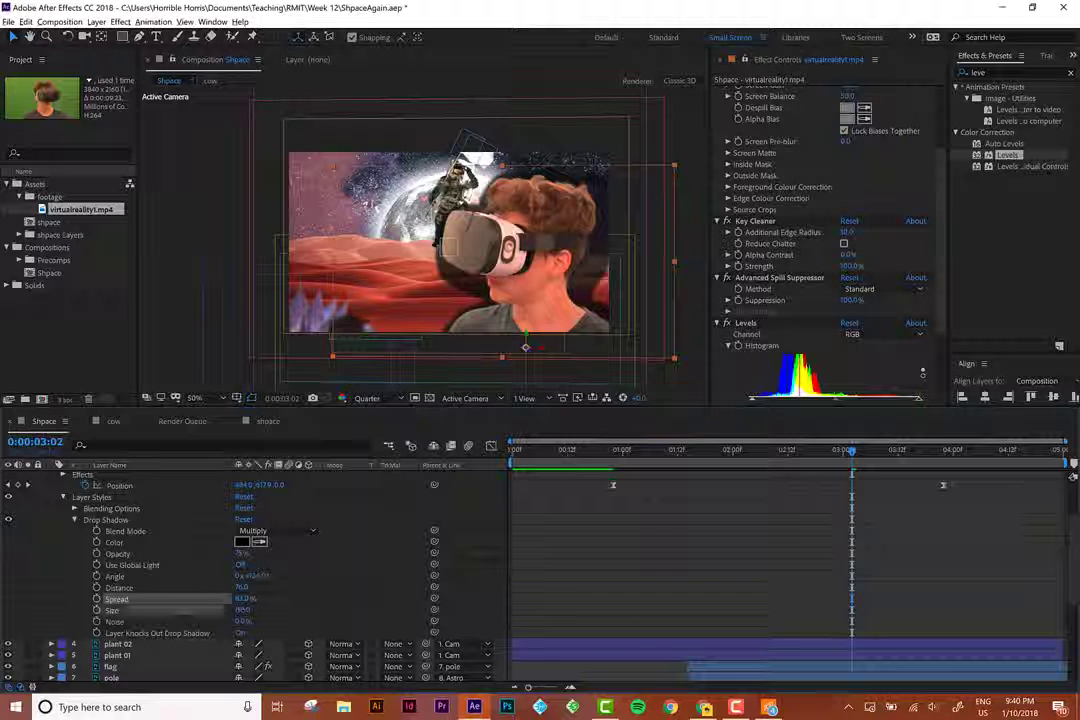
left_click_drag(241, 611, 97, 640)
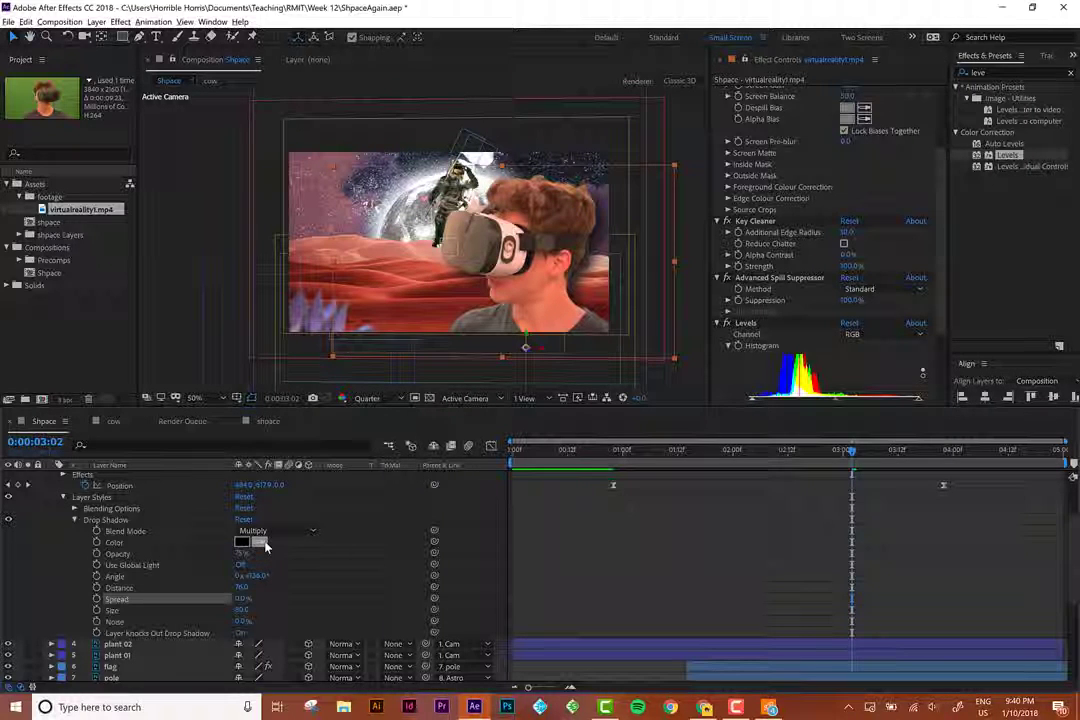
Sample a dark red from the foreground dunes as the drop shadow's Color and set its Opacity to 45%.
left_click(394, 309)
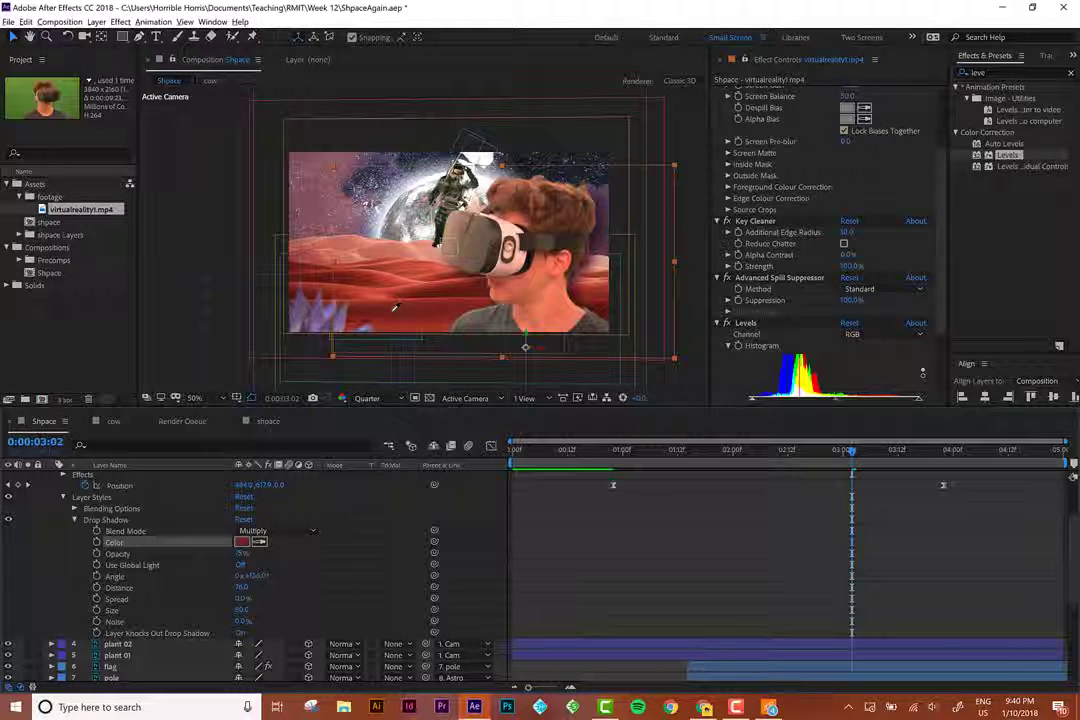
left_click(448, 381)
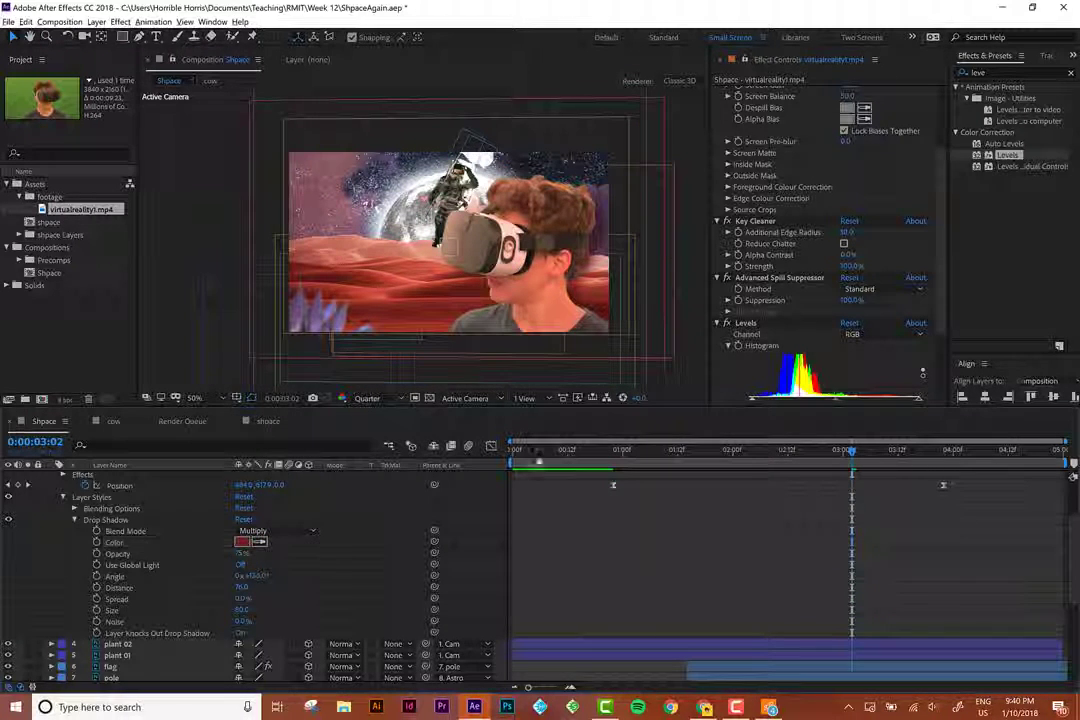
left_click(241, 553)
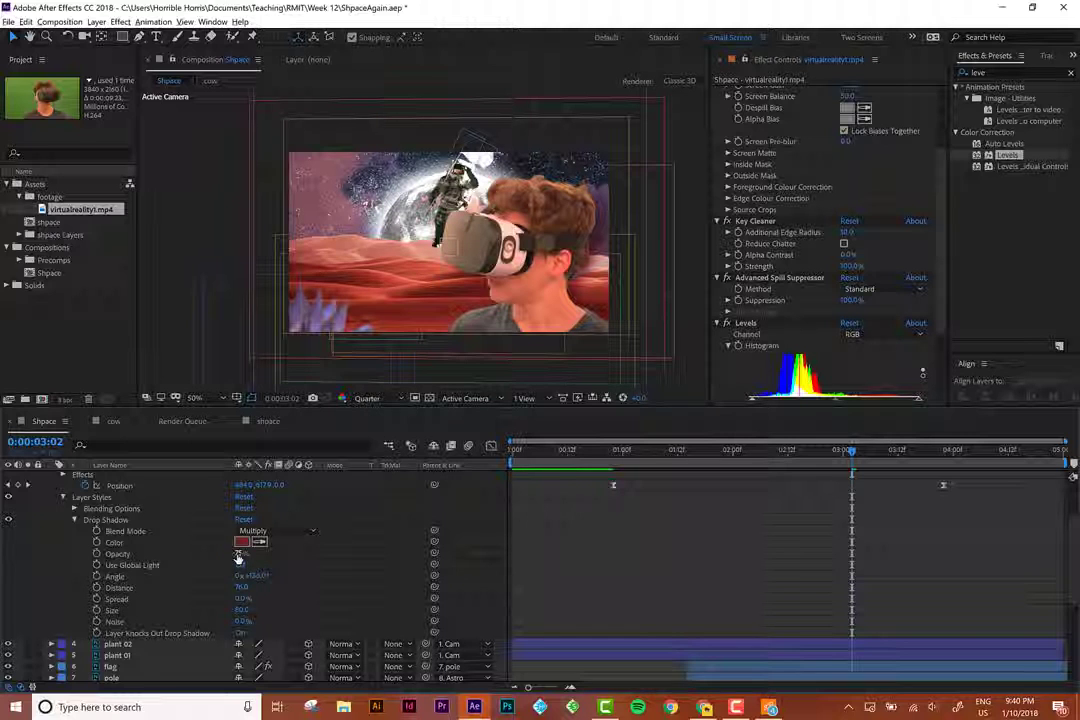
type("50")
key("Return")
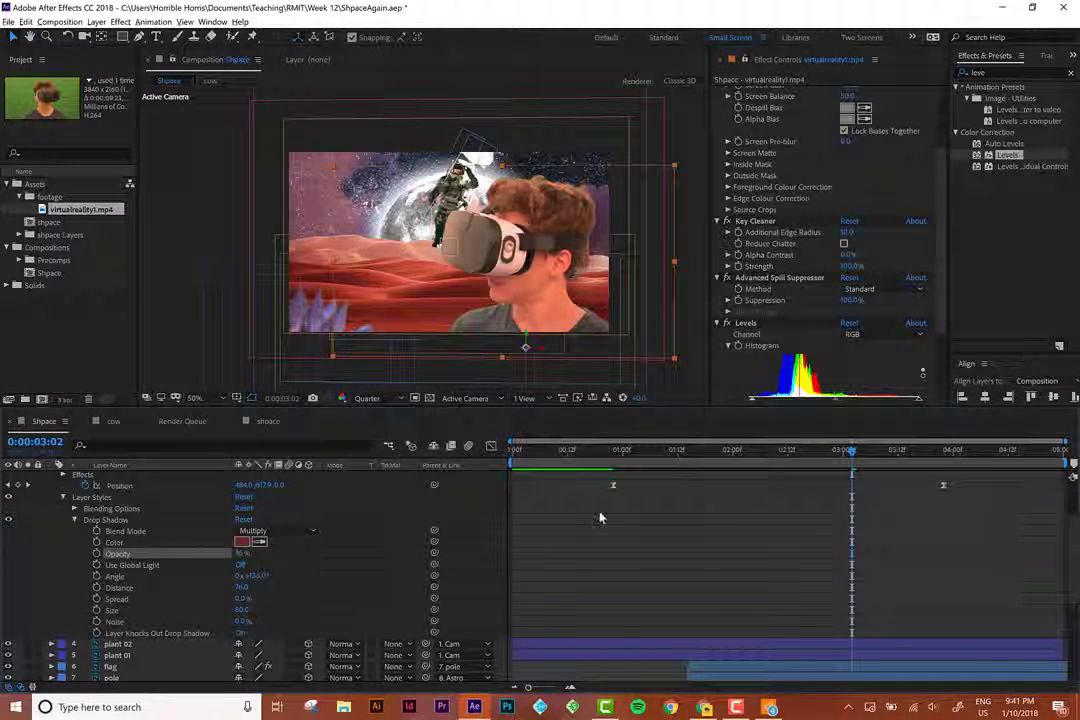
left_click(596, 537)
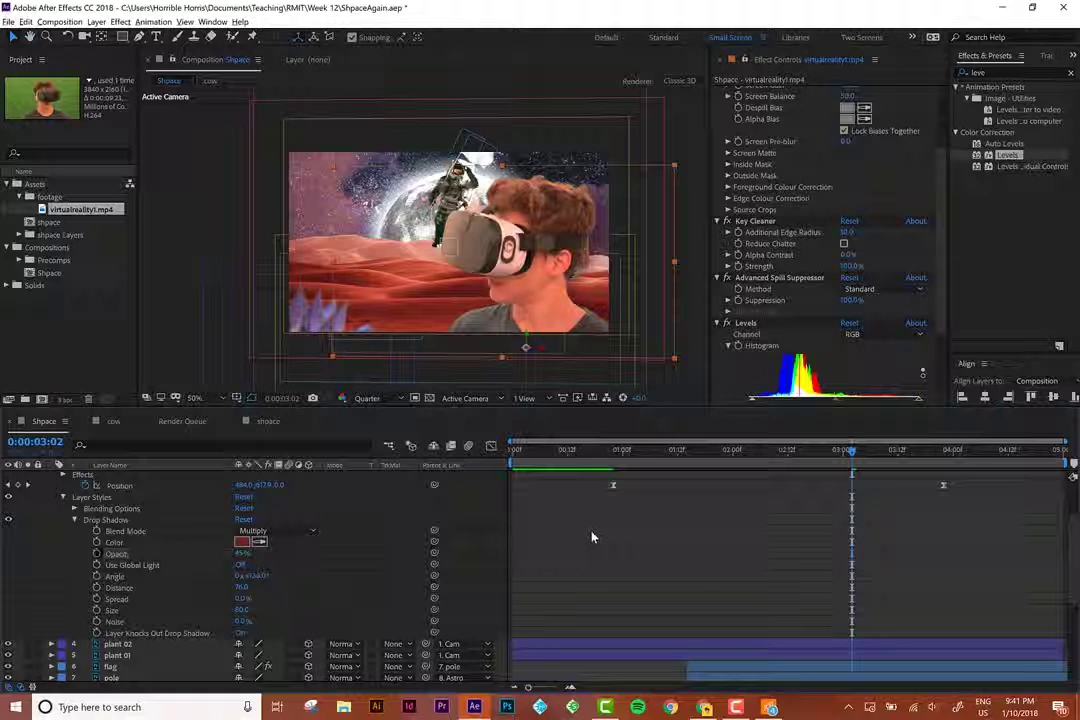
Switch the Drop Shadow style off and on to compare the footage with and without it, leaving it enabled.
left_click(8, 521)
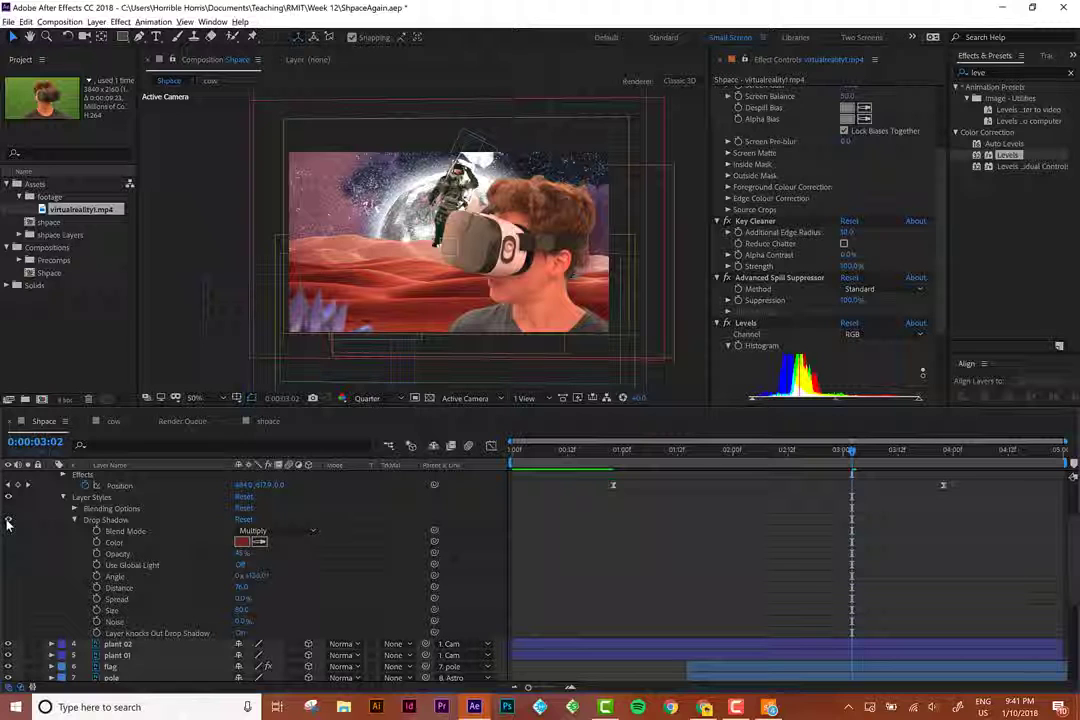
left_click(8, 522)
left_click(8, 522)
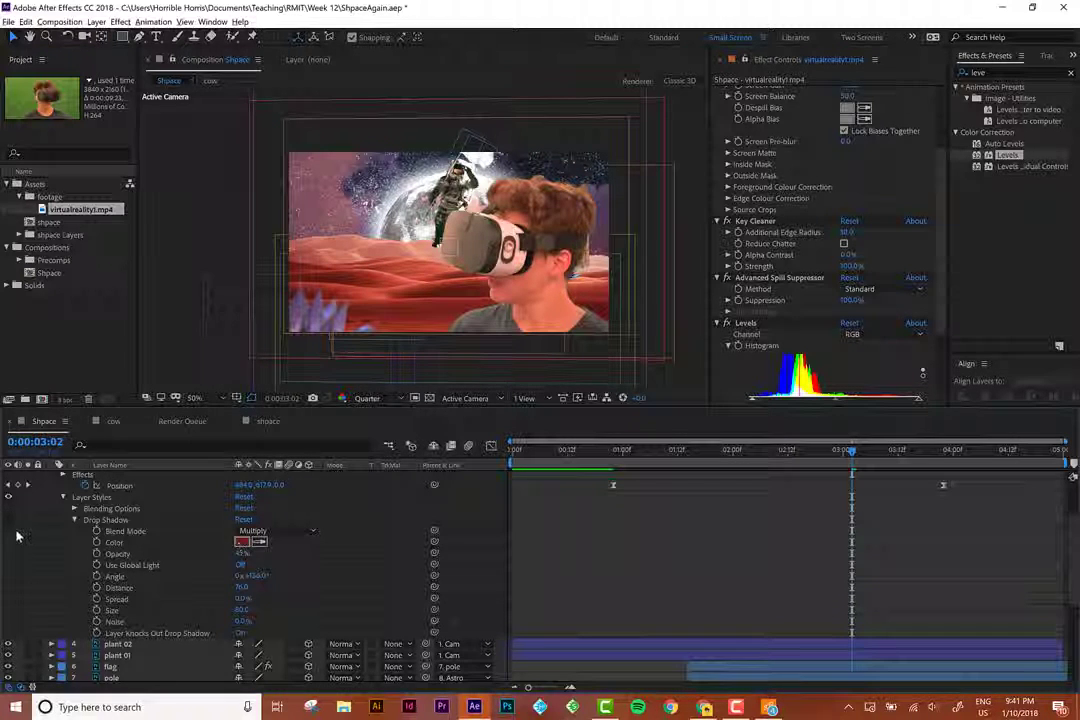
left_click(9, 521)
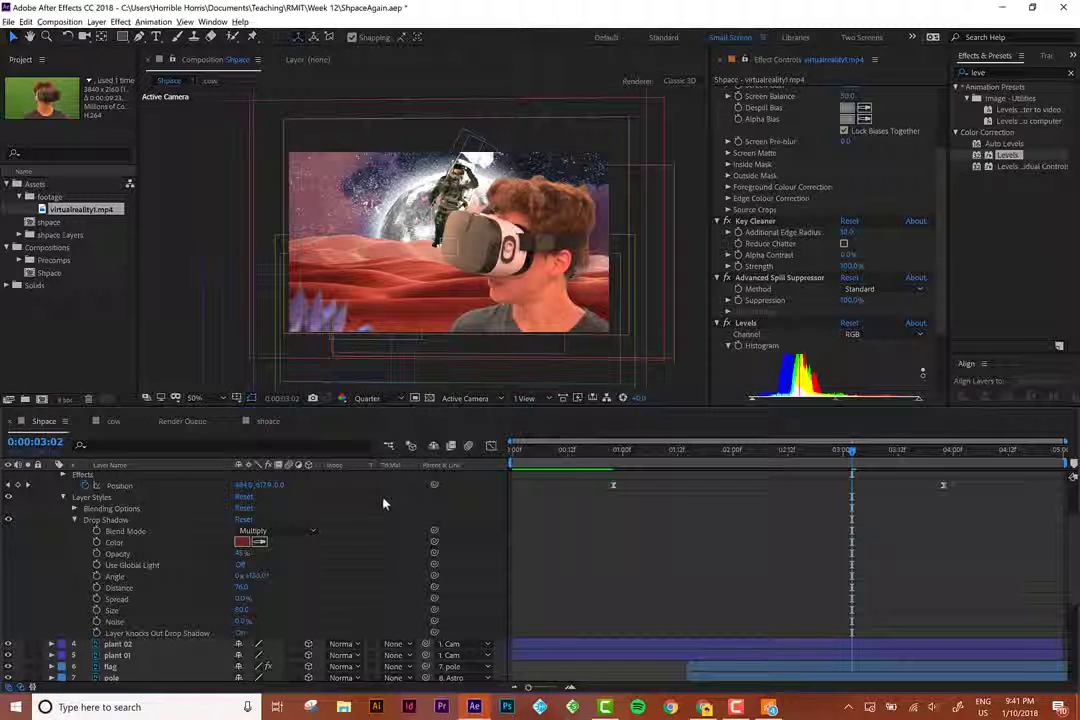
Collapse all layers' properties and preview the composite from the start, ending at 0:00:03:11 with the virtualreality1.mp4 layer selected.
key("ctrl+a")
key("u")
left_click(549, 528)
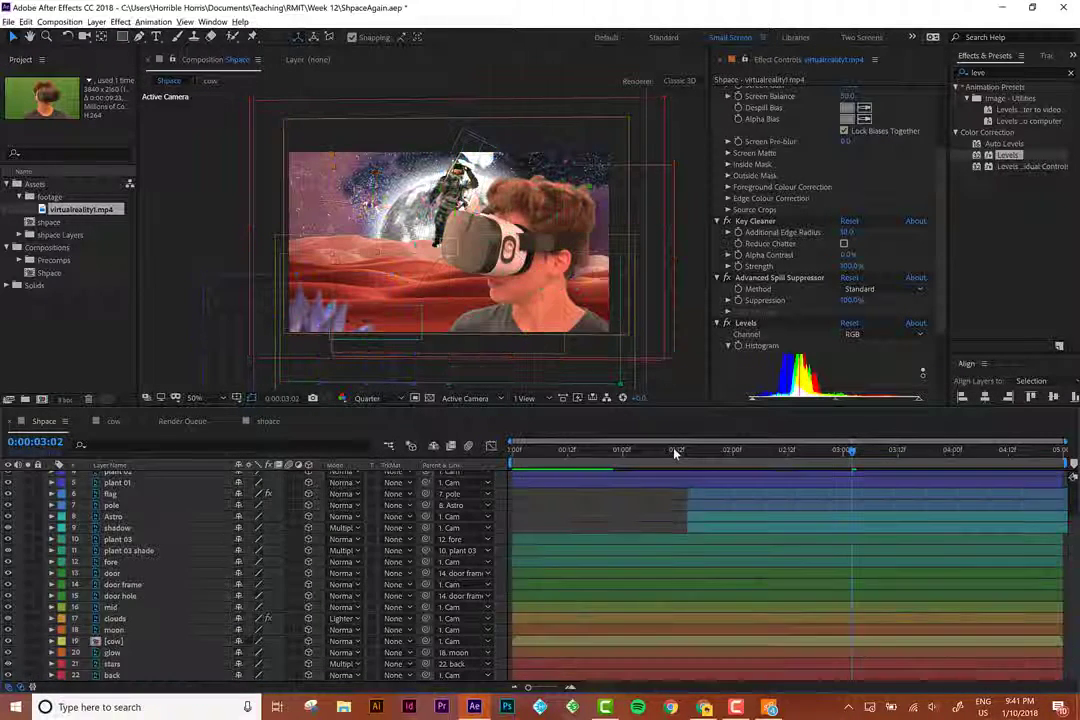
left_click_drag(677, 452, 458, 490)
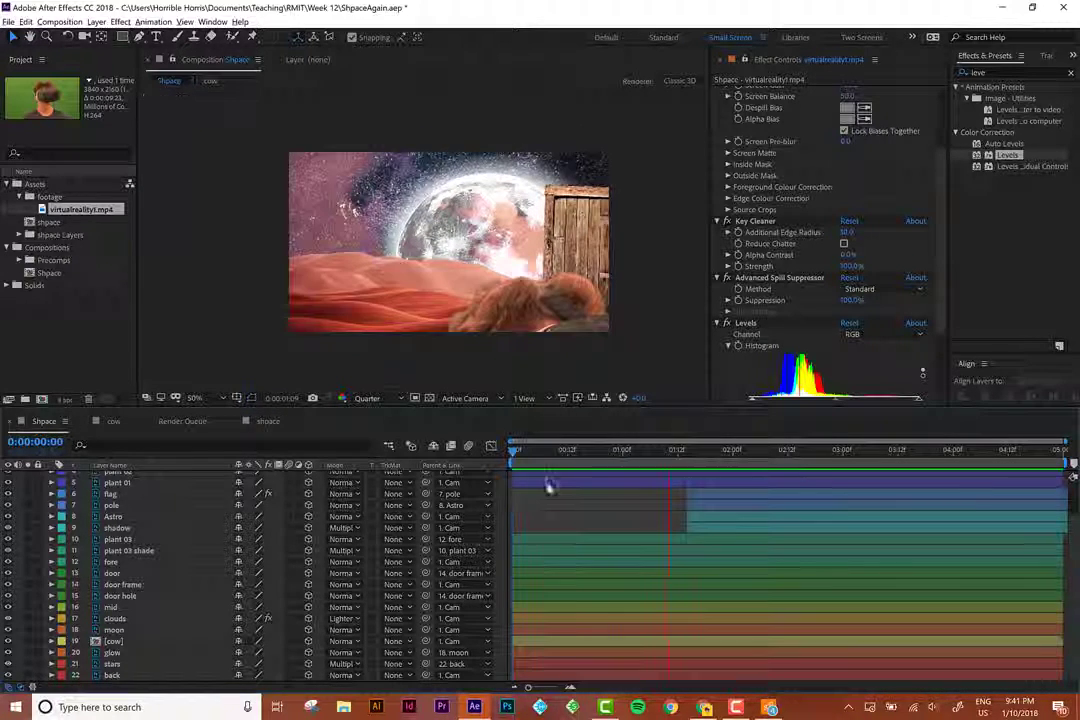
left_click_drag(518, 453, 889, 453)
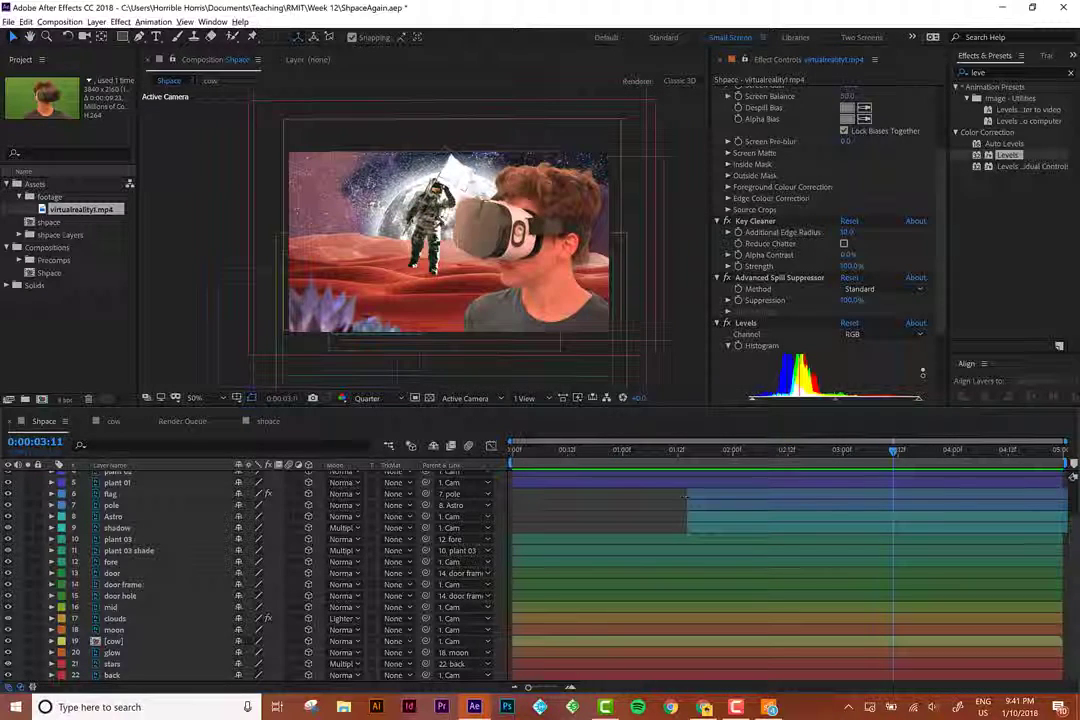
scroll(649, 516, "up", 3)
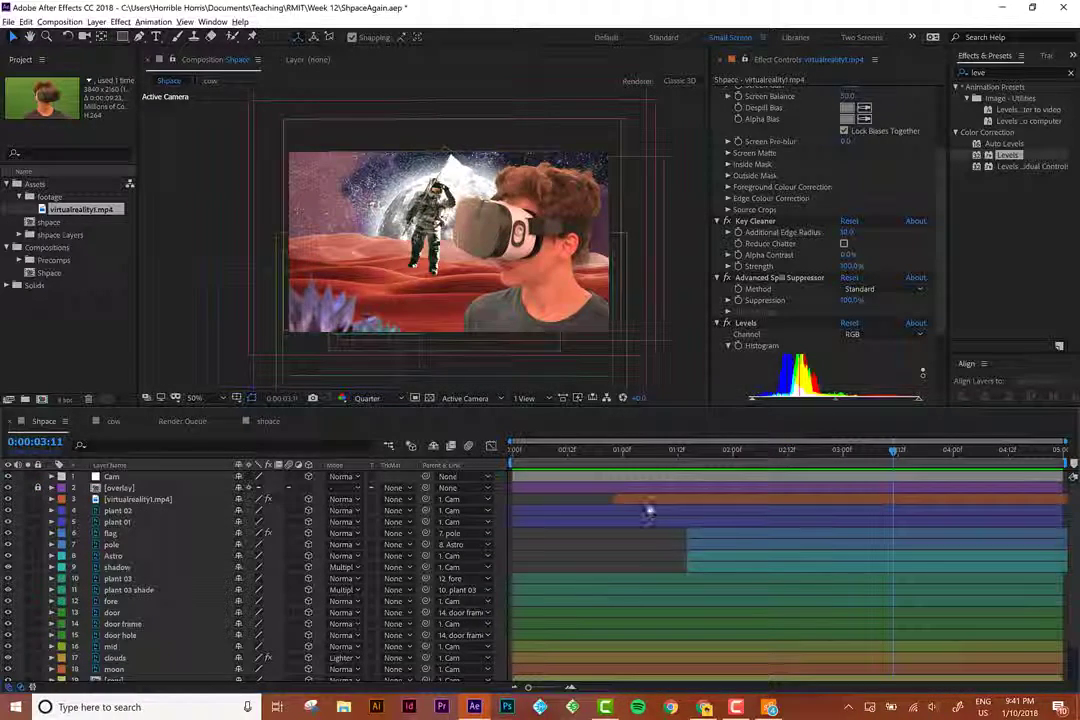
left_click(647, 499)
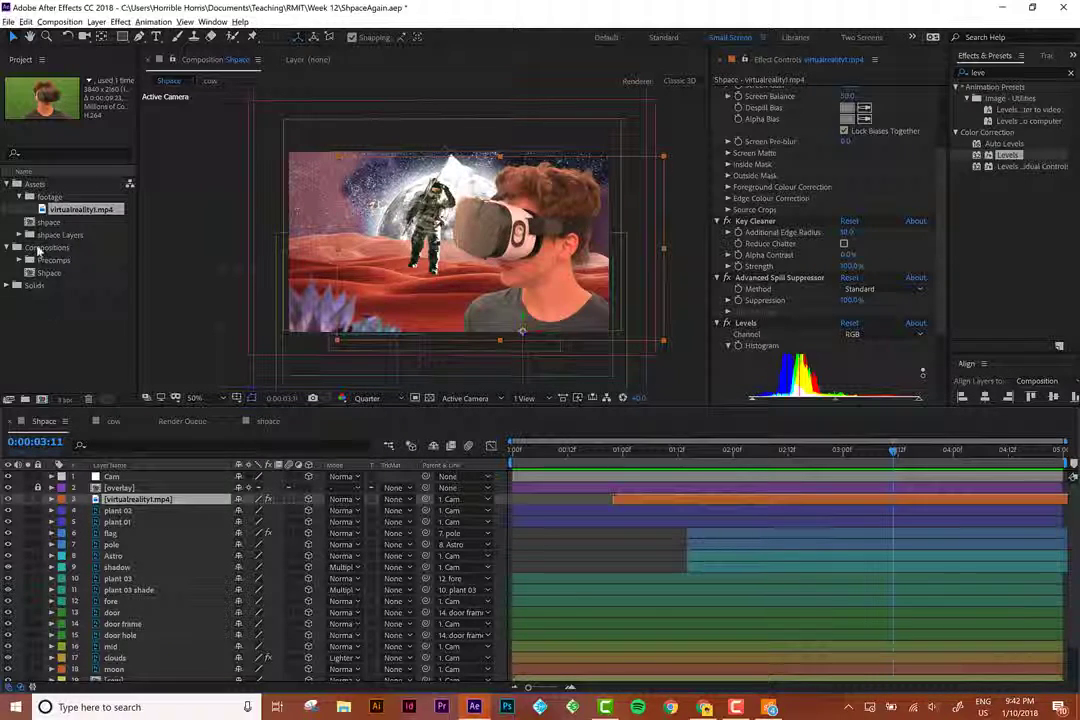
Import Pexels Videos 3616.mp4 from the Week 12 Assets folder into the project's footage folder.
left_click(44, 199)
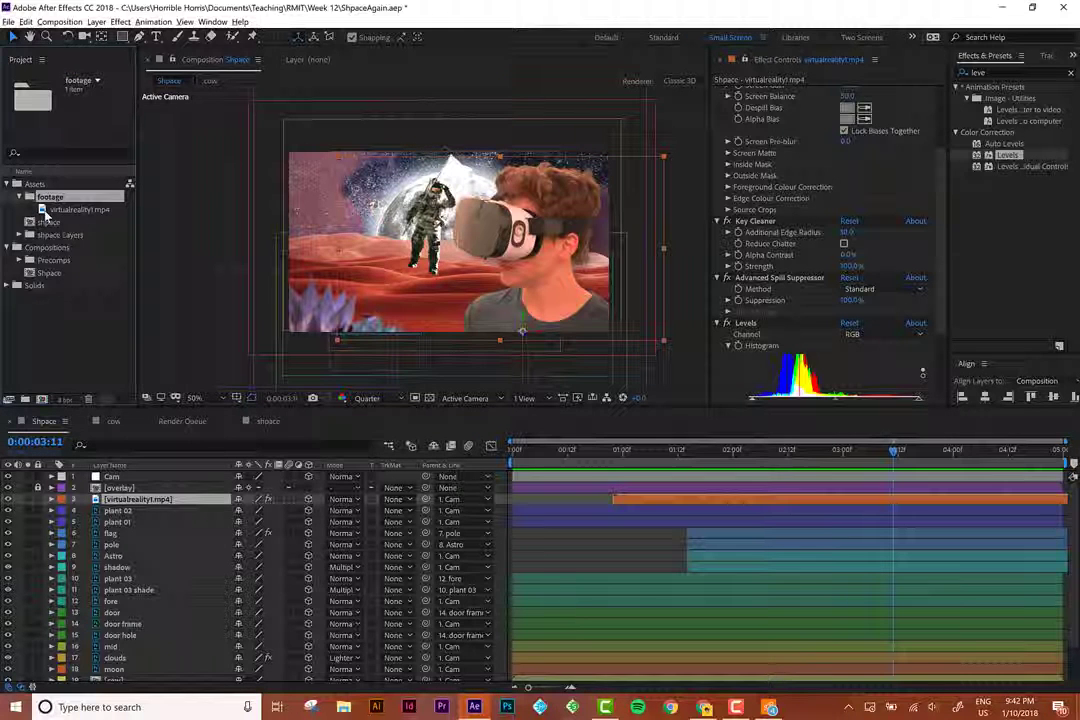
left_click(8, 21)
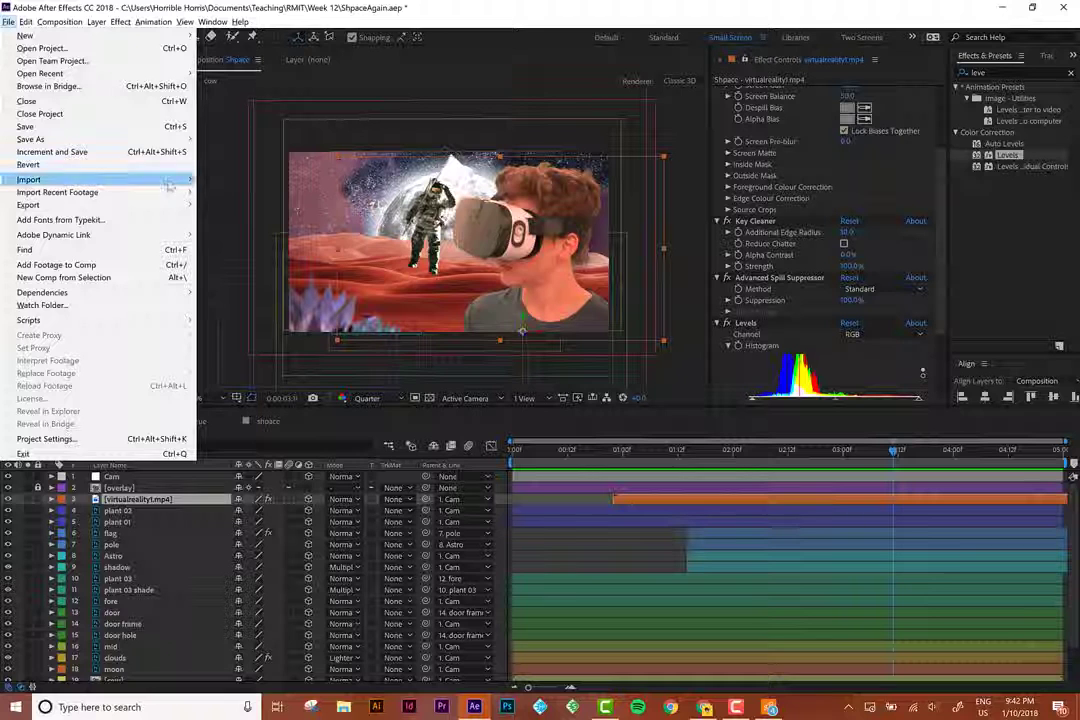
mouse_move(180, 180)
left_click(219, 180)
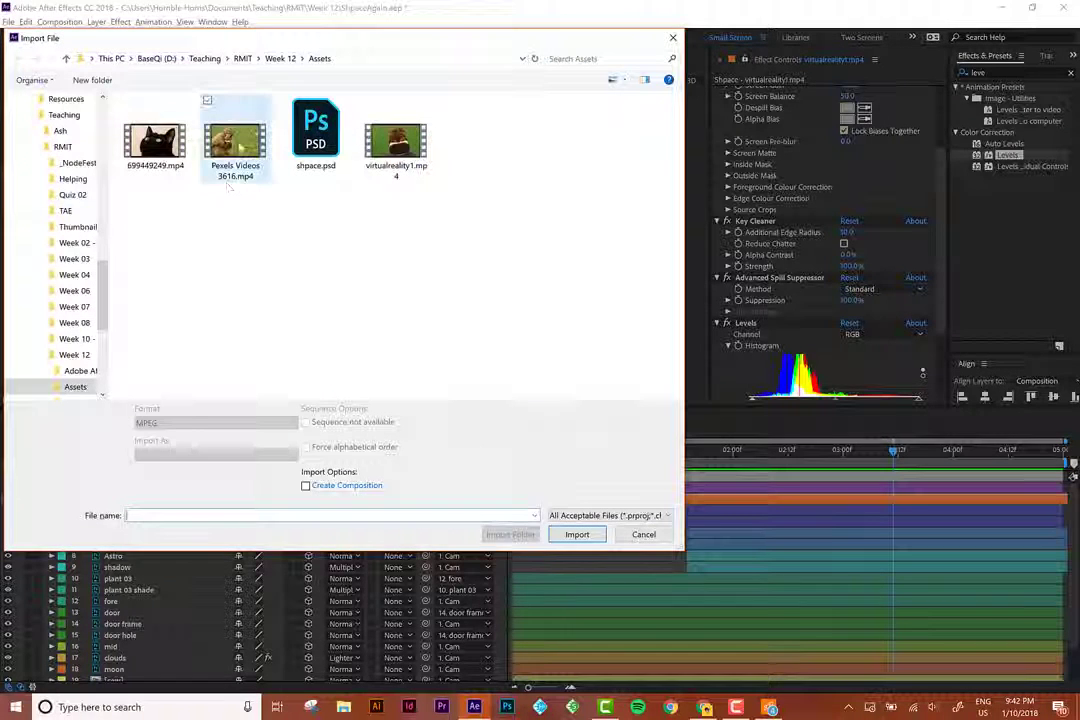
left_click(229, 195)
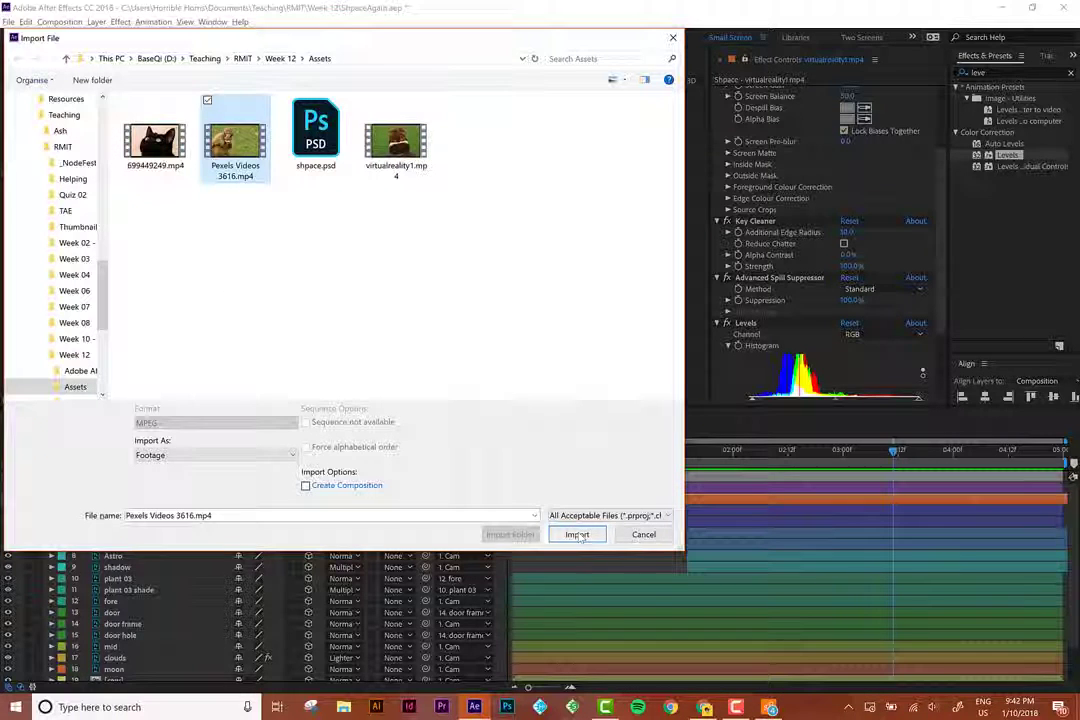
key("Return")
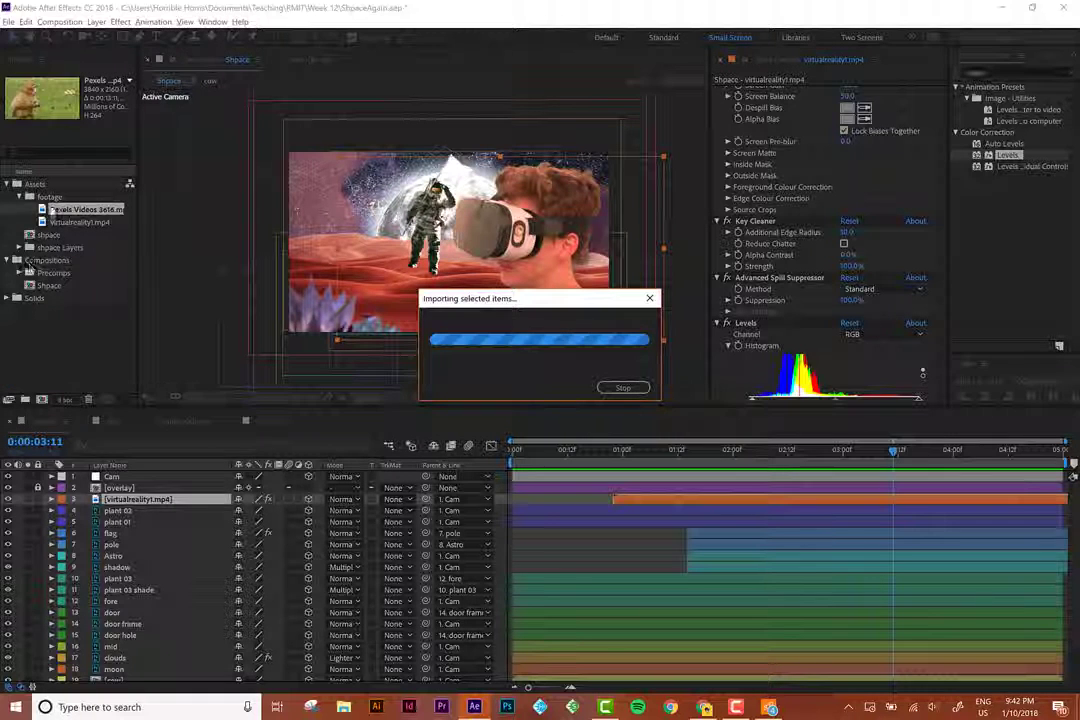
Add Pexels Videos 3616.mp4 to the Shpace composition as the top layer, above Cam.
left_click(44, 198)
left_click(75, 210)
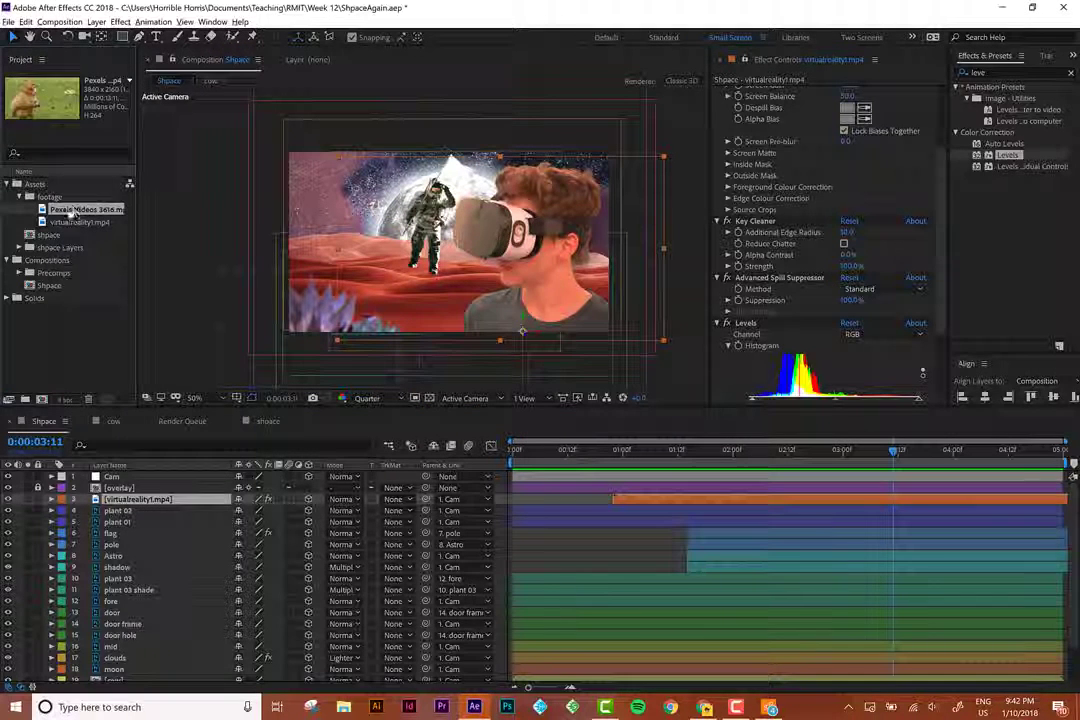
left_click_drag(68, 213, 118, 477)
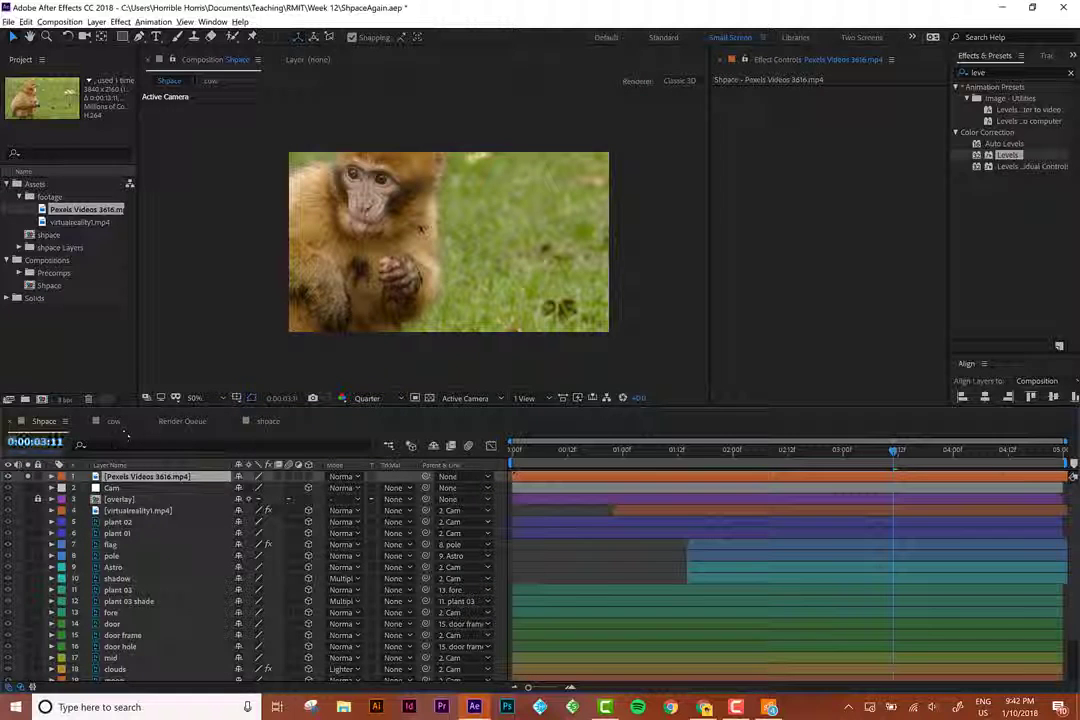
Scale the Pexels Videos 3616.mp4 layer to 50% so the whole monkey shot fits the frame.
scroll(381, 313, "up", 2)
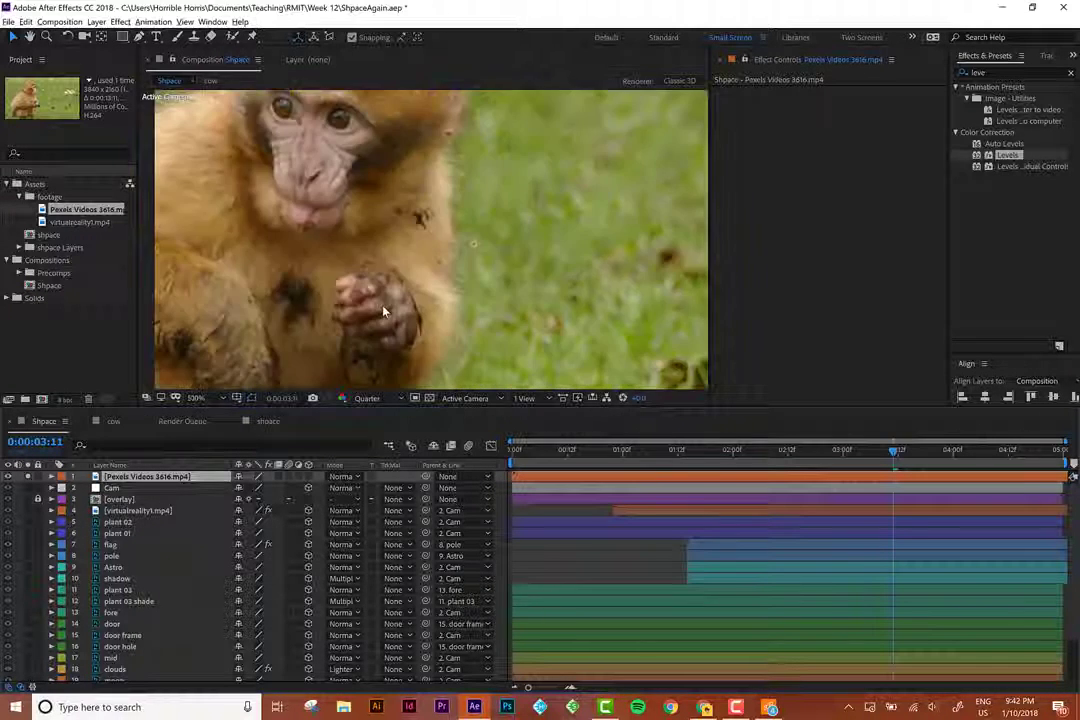
scroll(388, 301, "down", 4)
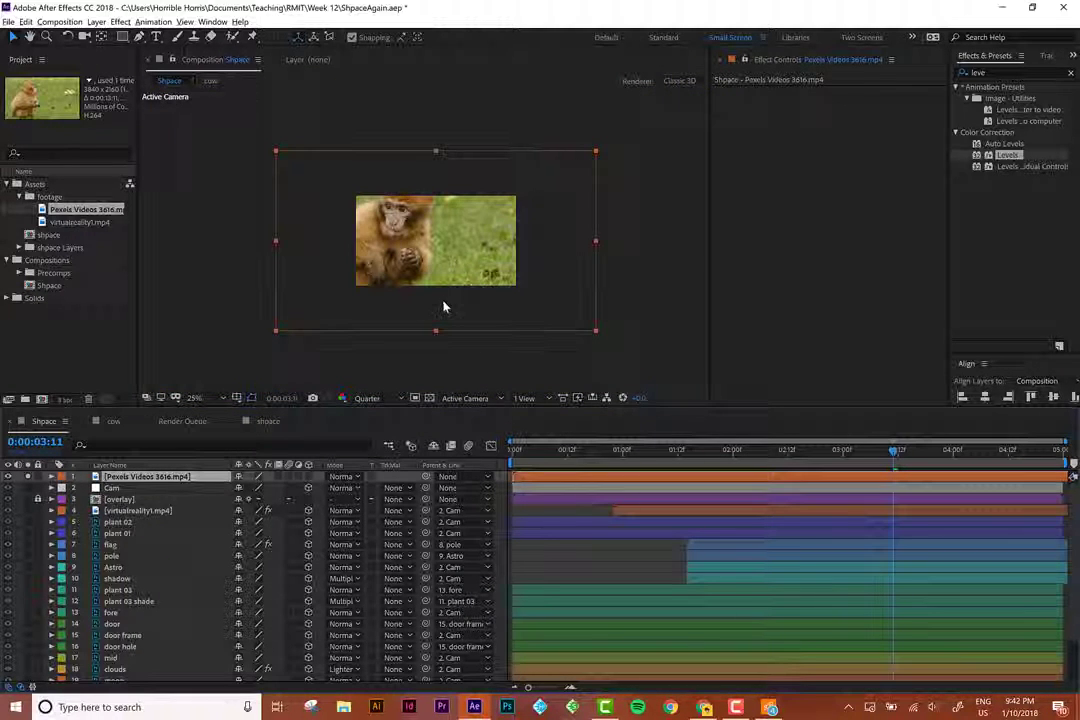
key("s")
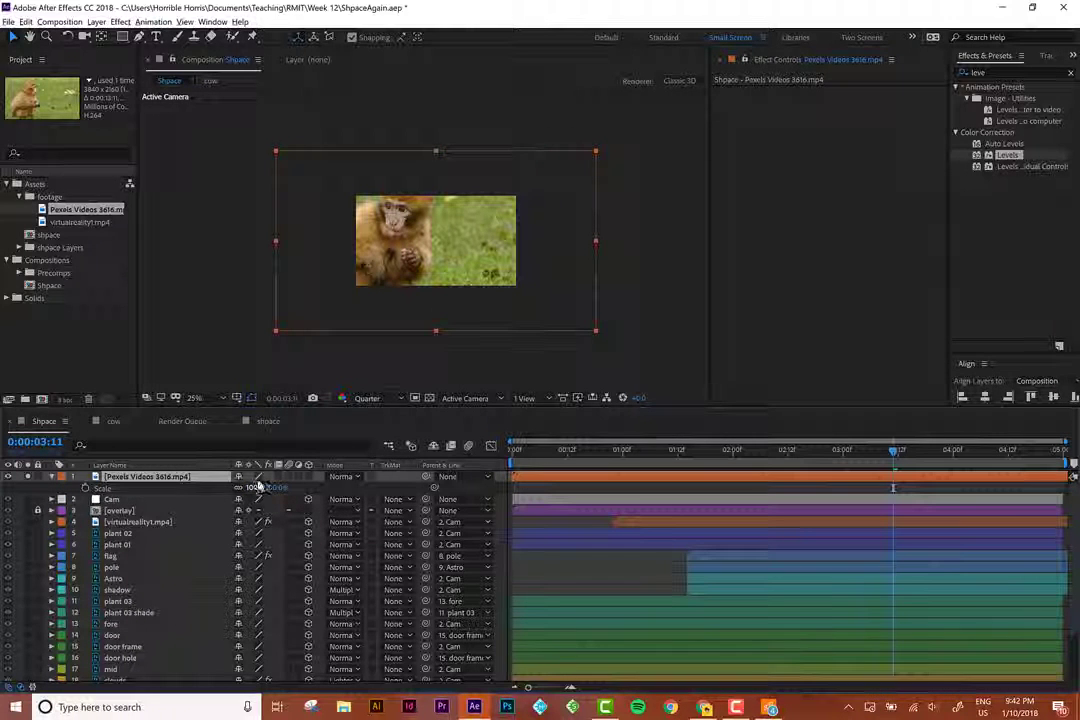
left_click(252, 487)
type("50")
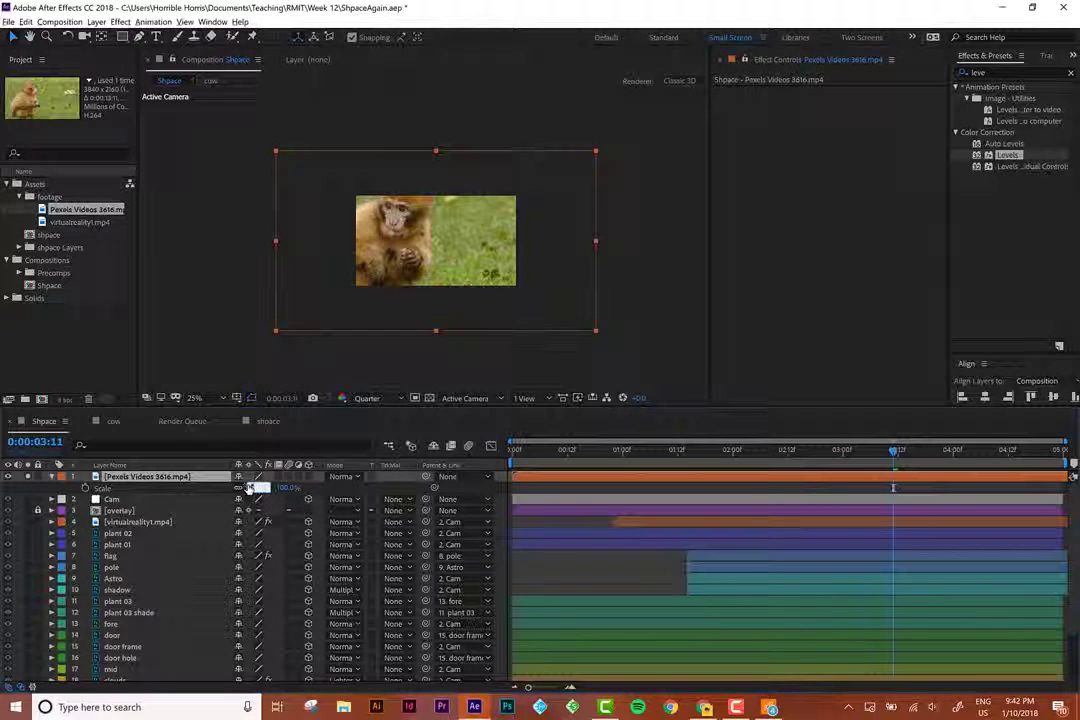
key("Return")
key("period")
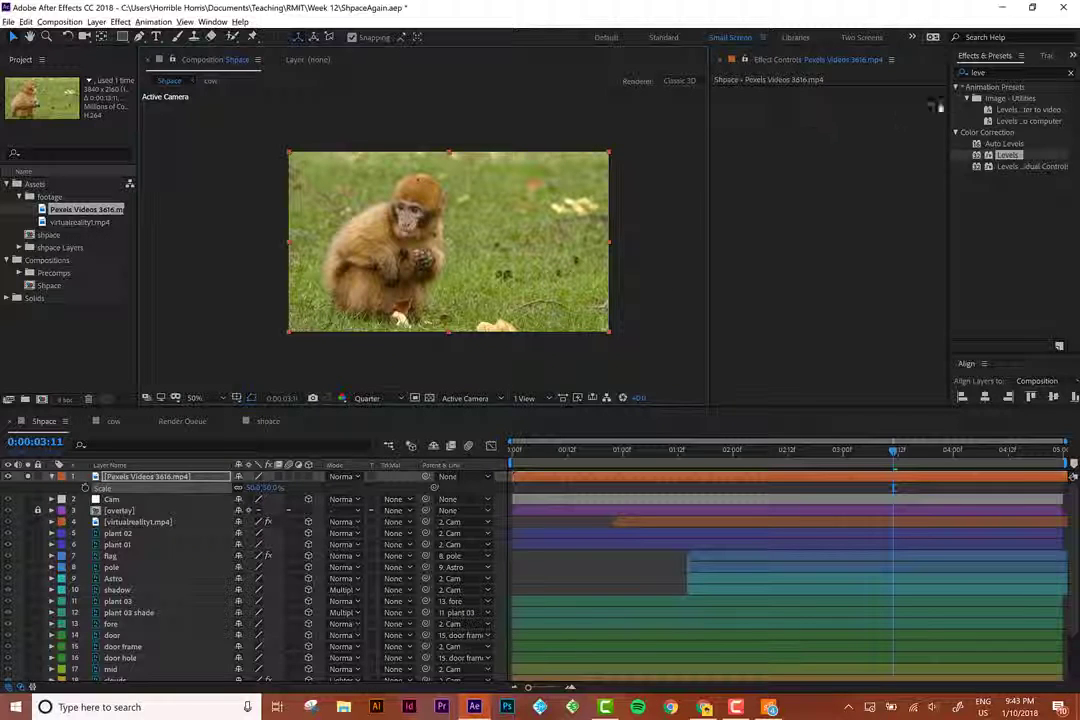
Play back the monkey clip from the start of the composition and select its layer.
left_click(980, 73)
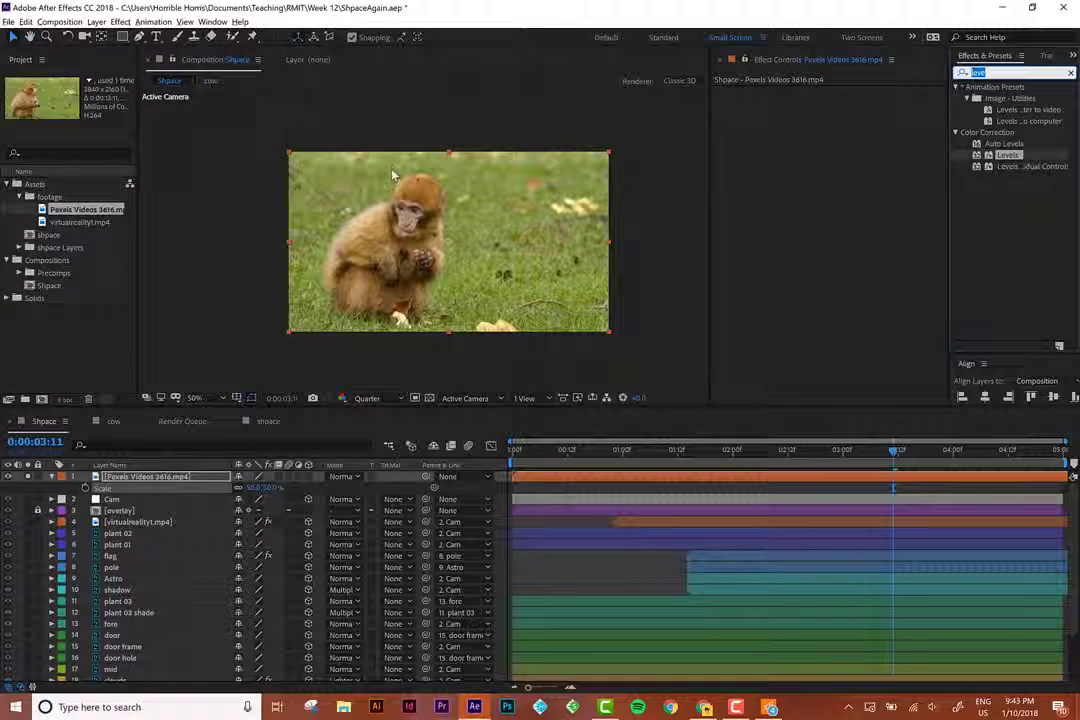
left_click_drag(532, 461, 477, 462)
key("space")
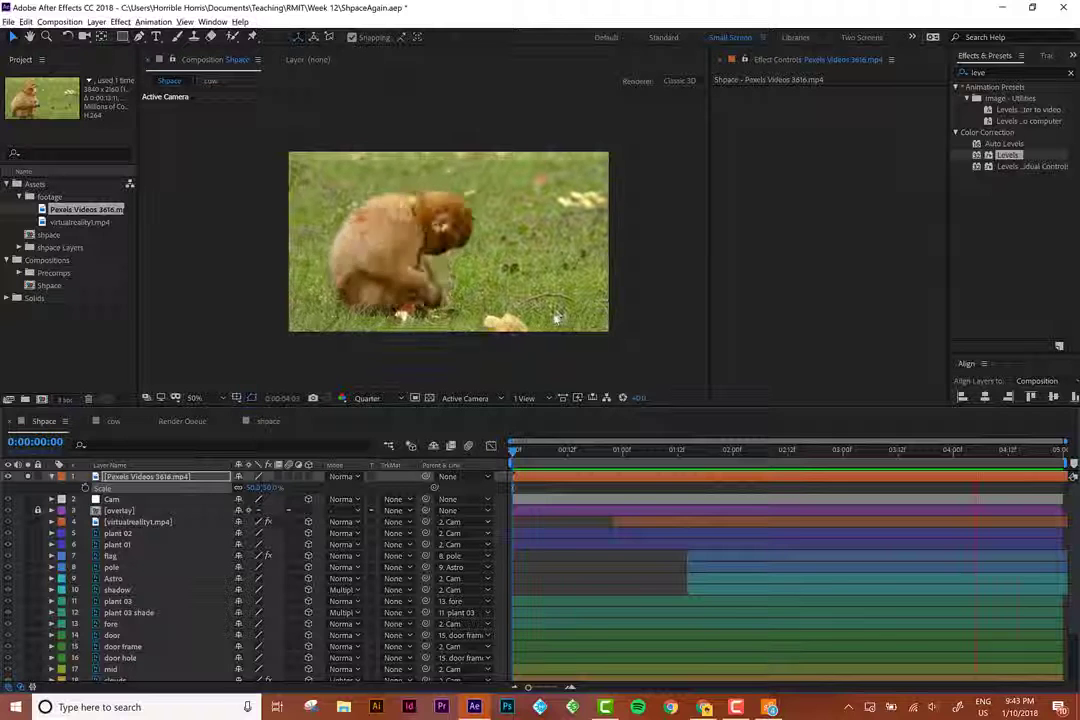
key("space")
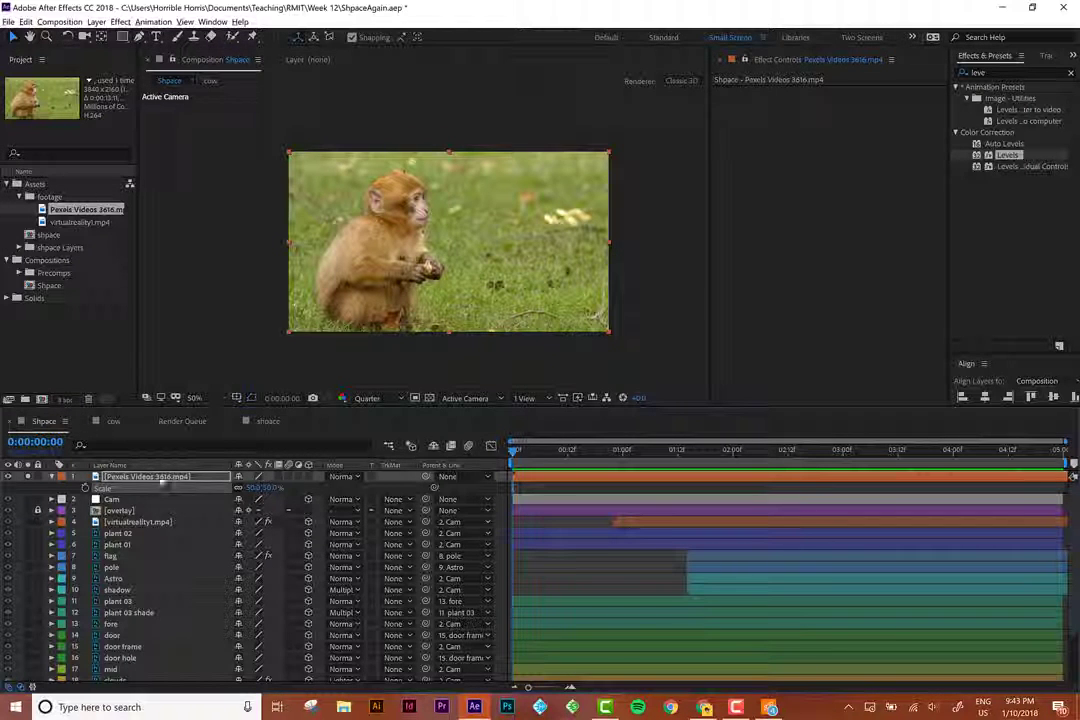
left_click(146, 480)
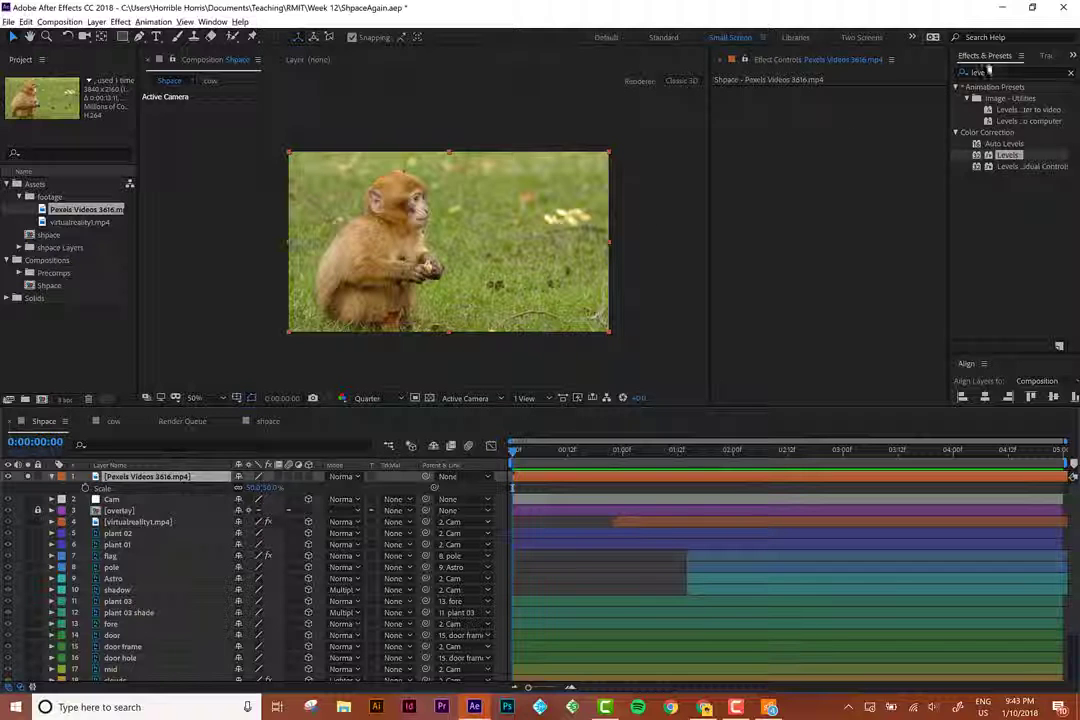
Apply the Keylight + Key Cleaner + Advanced Spill Suppressor preset to the Pexels Videos 3616.mp4 layer.
left_click(988, 72)
type("key")
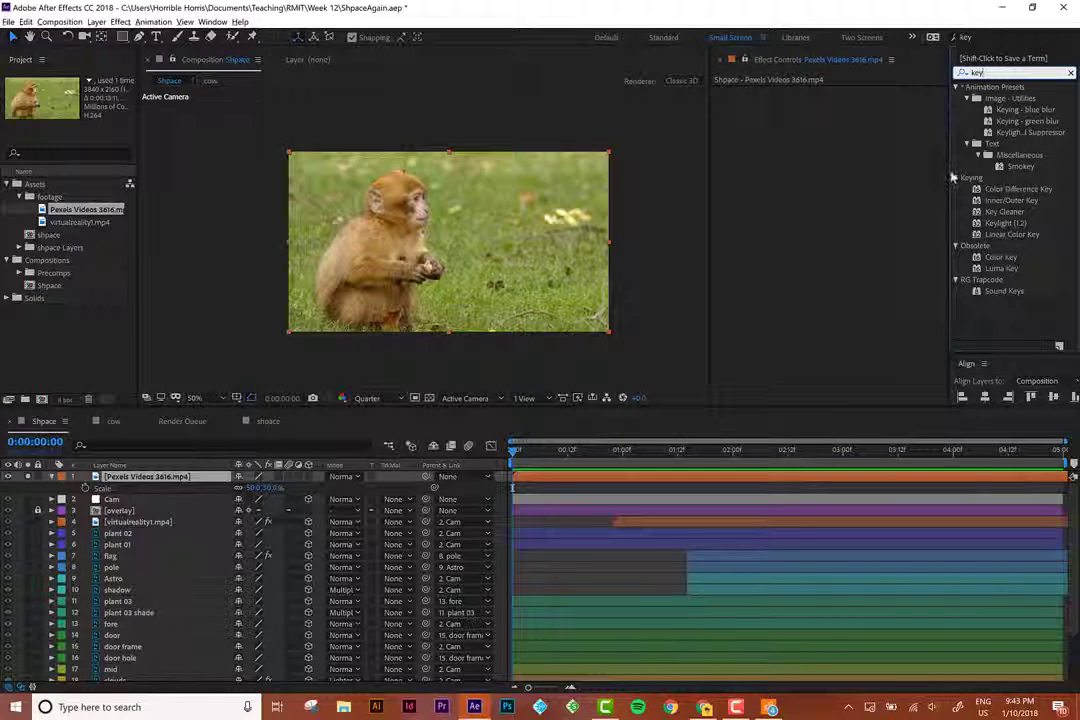
left_click_drag(952, 178, 840, 178)
left_click(930, 133)
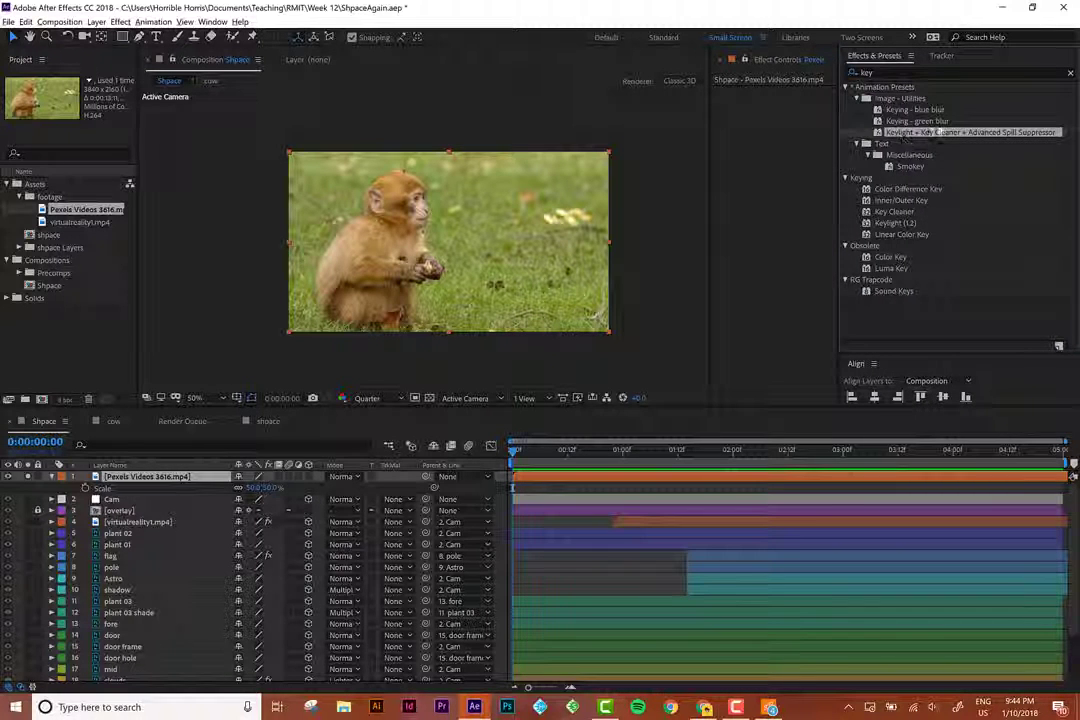
double_click(928, 138)
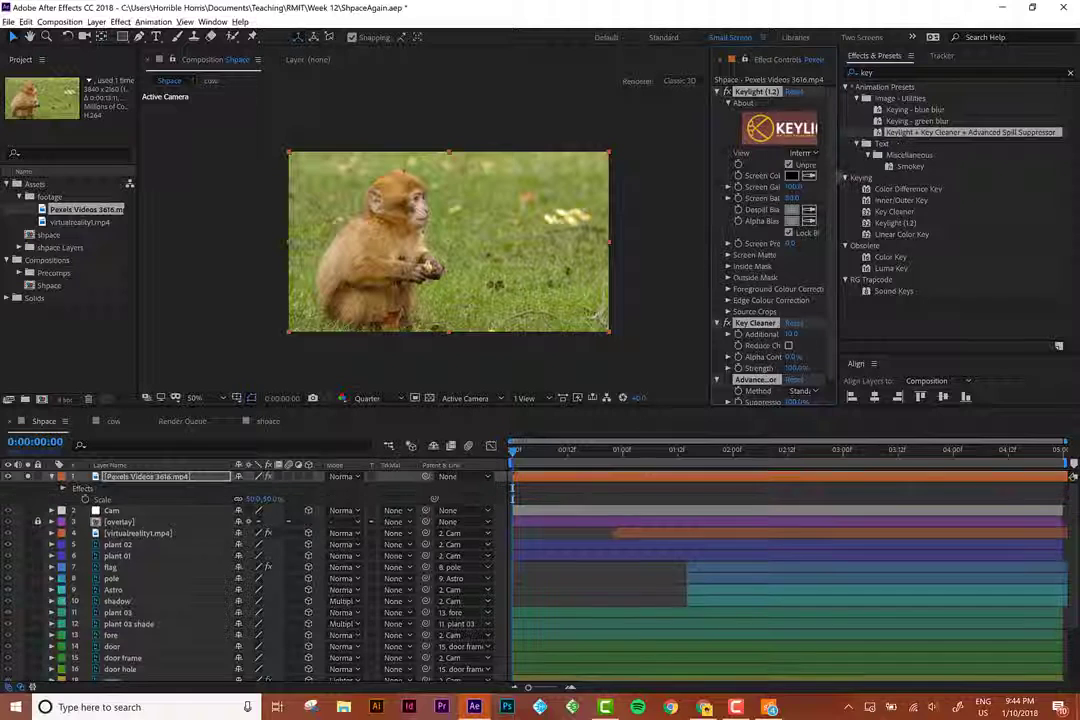
left_click_drag(838, 178, 975, 178)
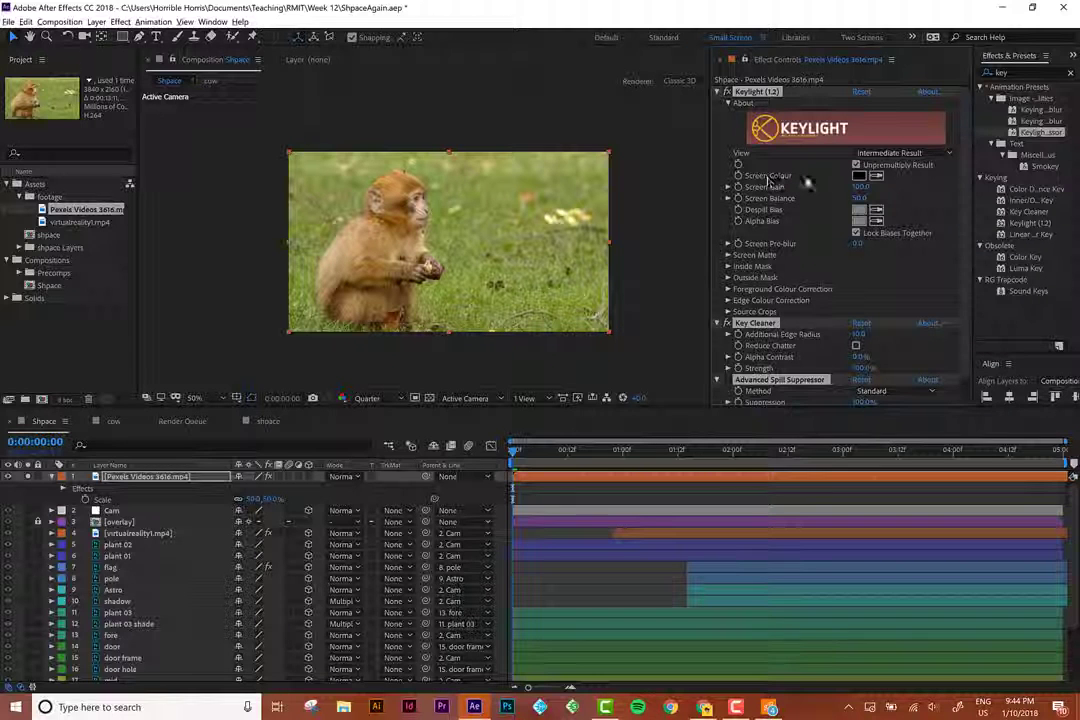
Sample the green grass beside the monkey as Keylight's Screen Colour and switch its view to Screen Matte.
left_click(880, 176)
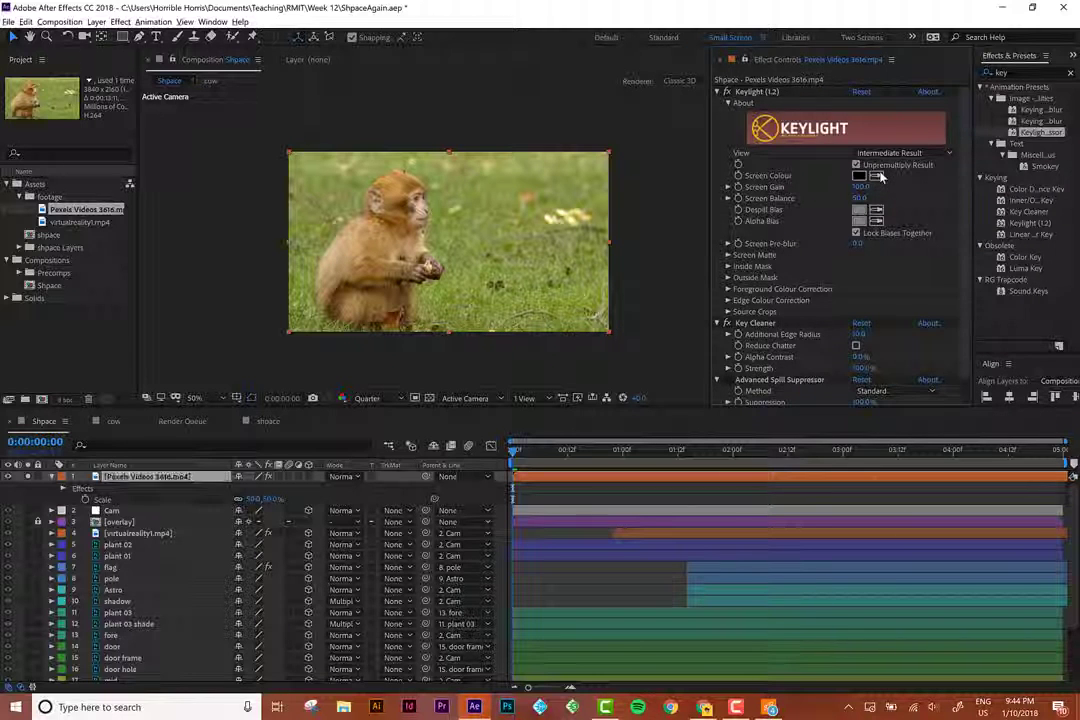
left_click(519, 180)
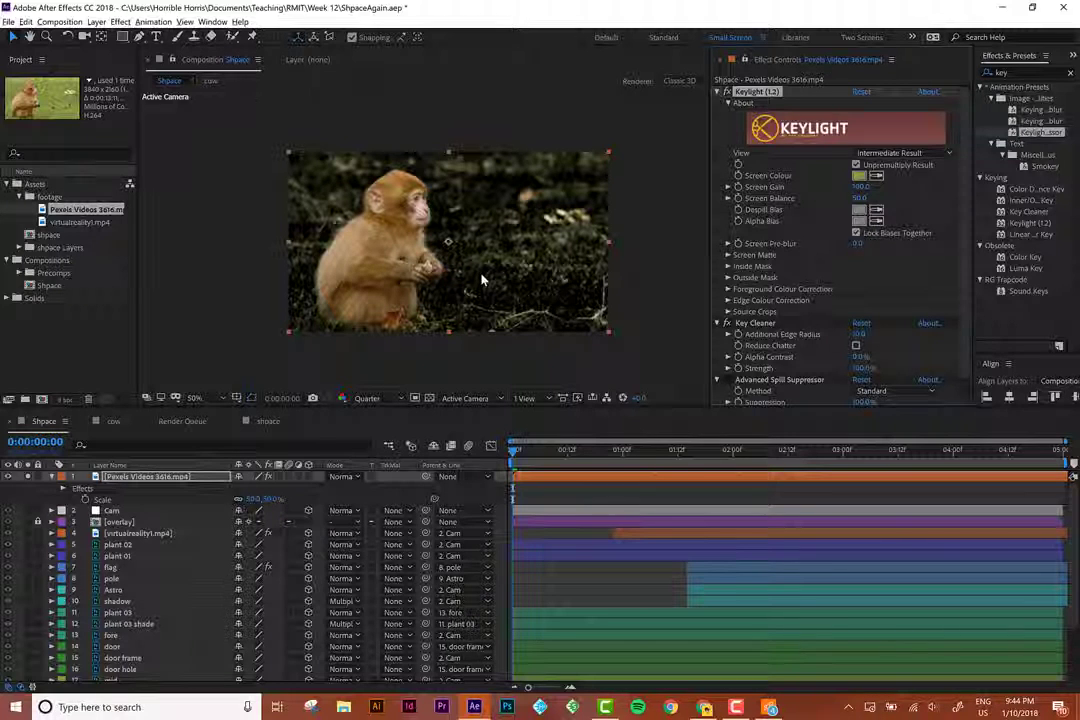
left_click(873, 155)
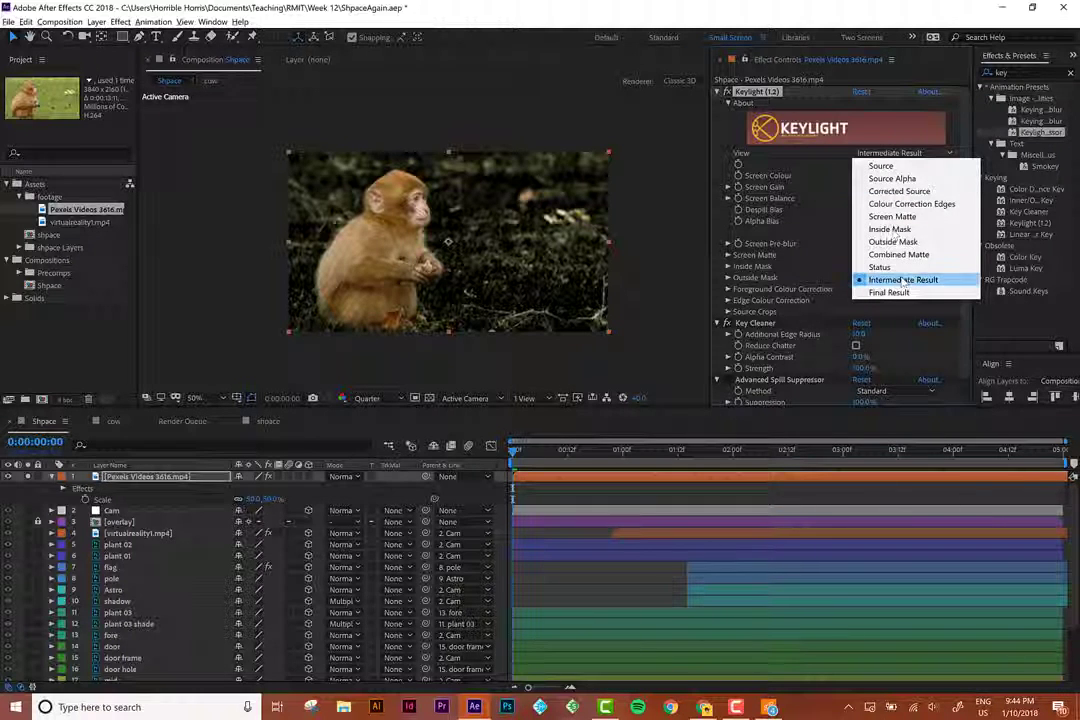
left_click(892, 216)
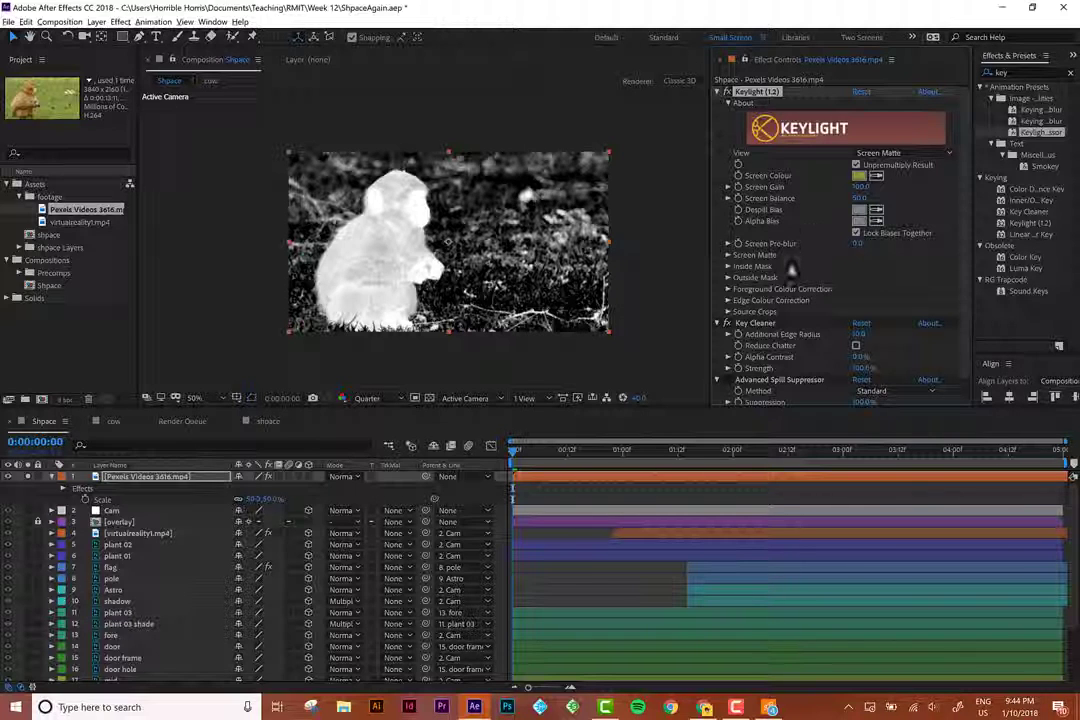
Set Keylight's Screen Matte to Clip Black 67 and Clip White 69 to separate the monkey from the grass.
left_click(728, 255)
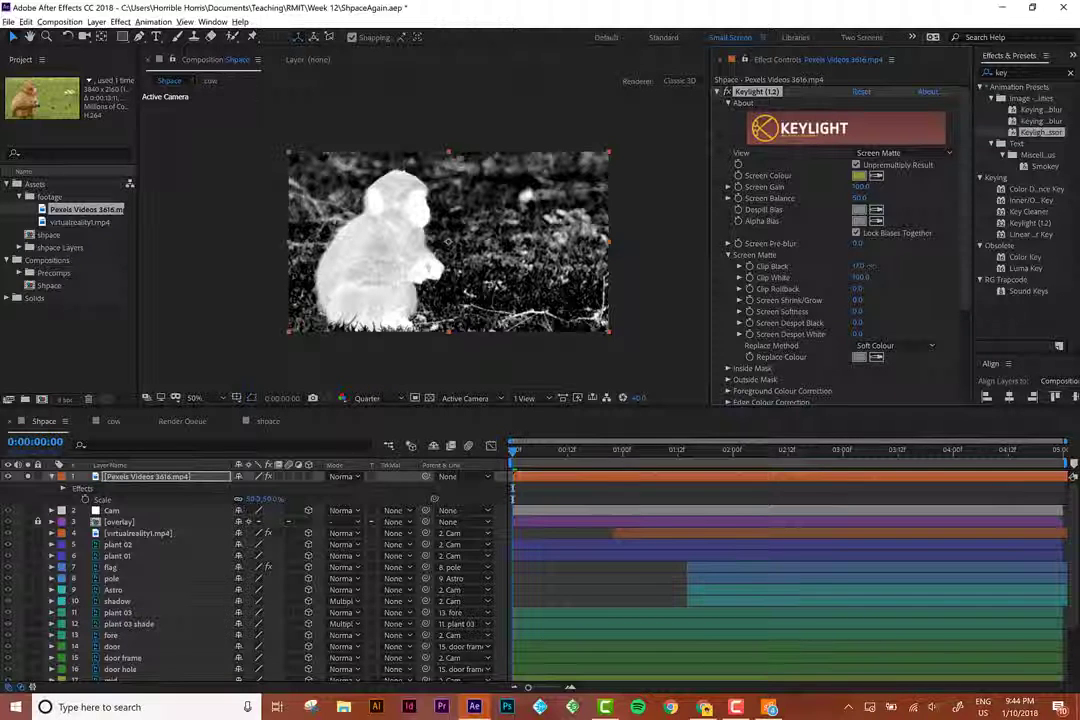
mouse_move(870, 266)
left_mouse_down()
mouse_move(896, 261)
mouse_move(855, 278)
left_mouse_up()
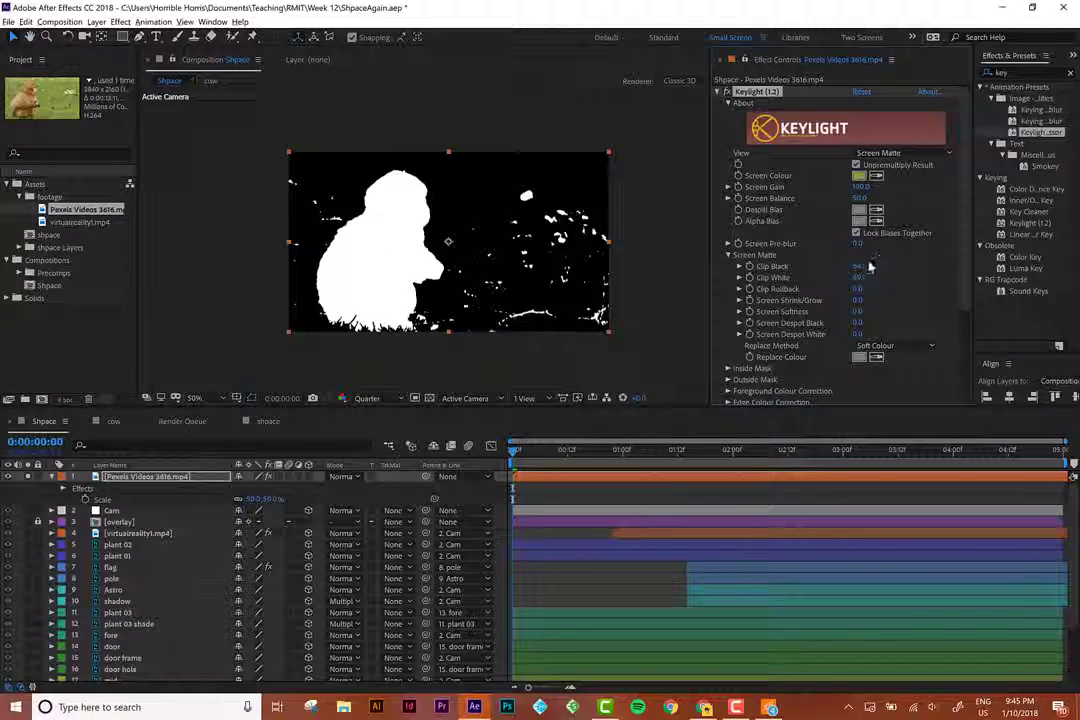
left_click_drag(860, 266, 861, 268)
left_click(863, 266)
left_click(884, 246)
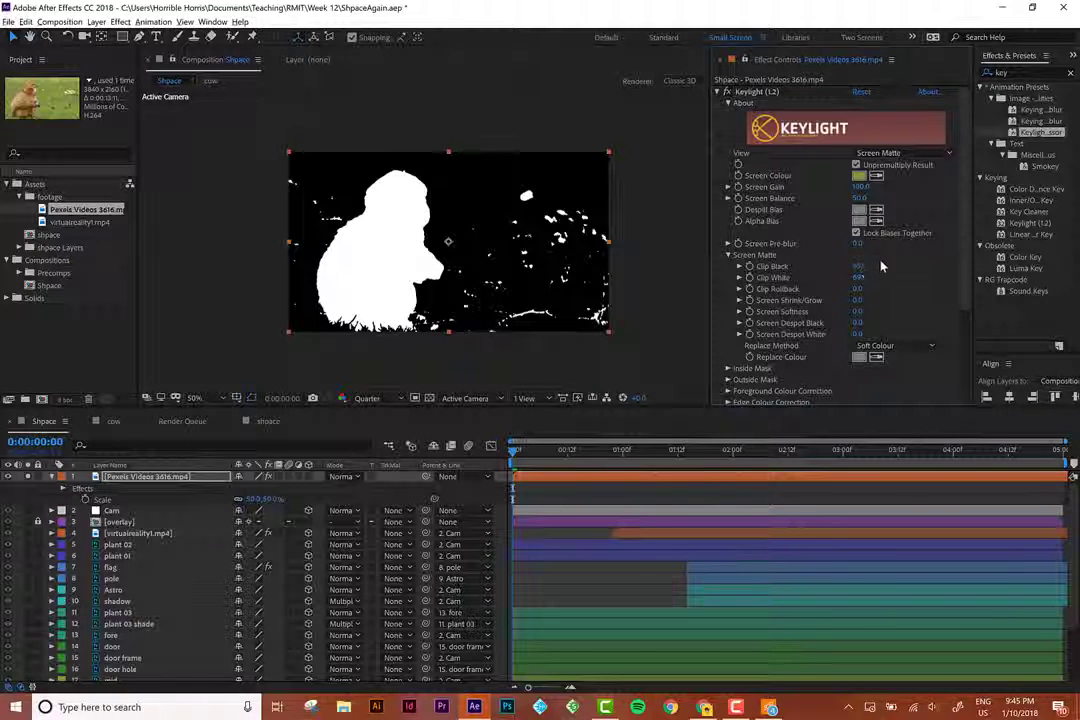
left_click_drag(863, 267, 867, 269)
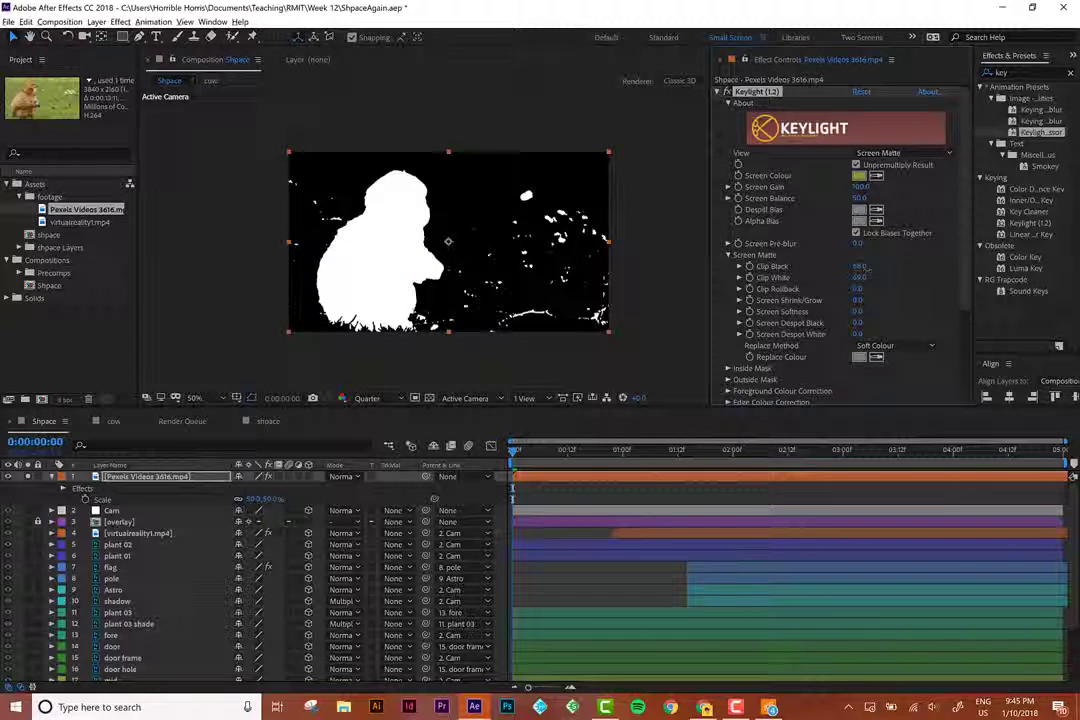
left_click_drag(867, 270, 867, 268)
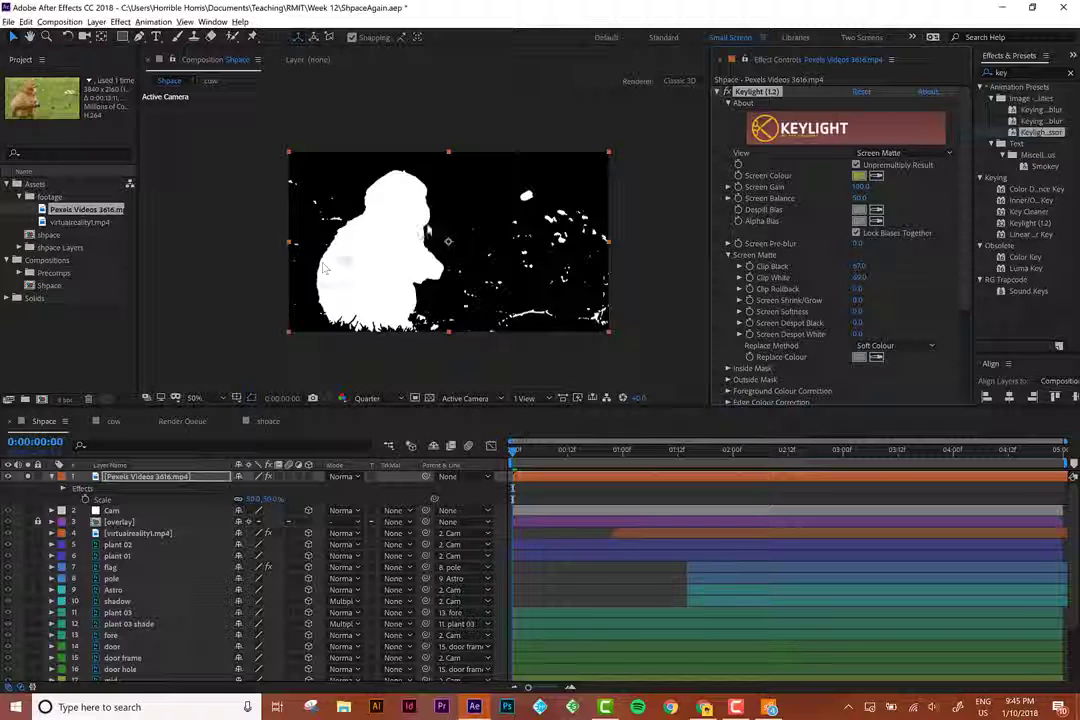
Switch Keylight's view to Intermediate Result and enlarge the composition viewer for inspecting the keyed monkey's edges.
left_click(915, 154)
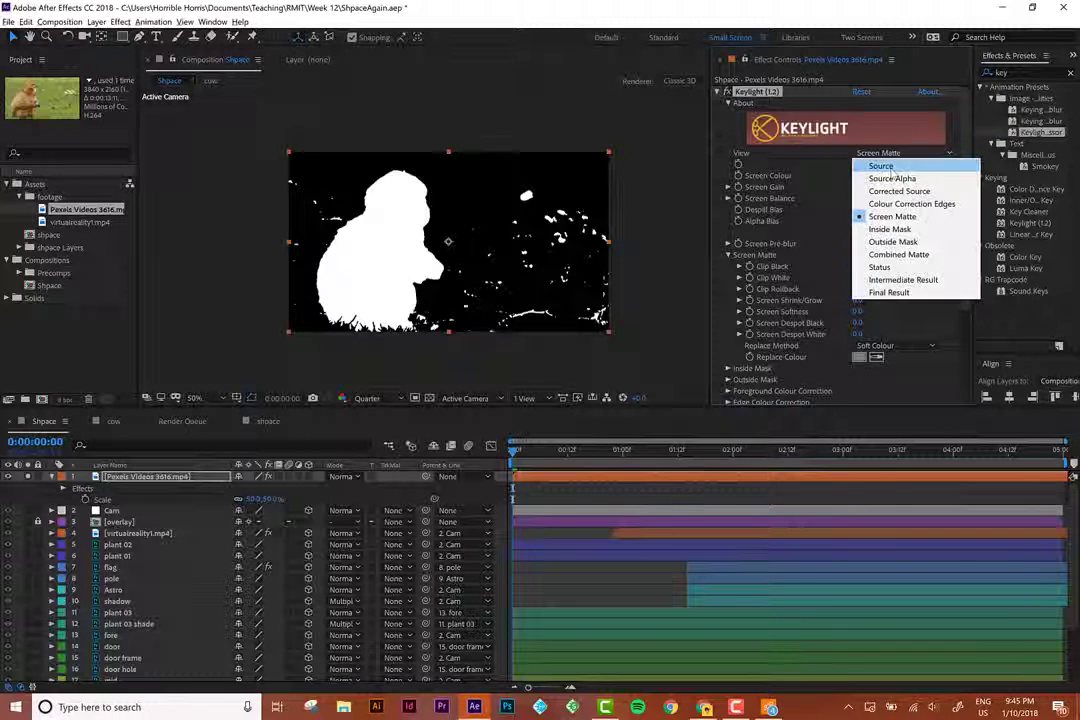
left_click(895, 280)
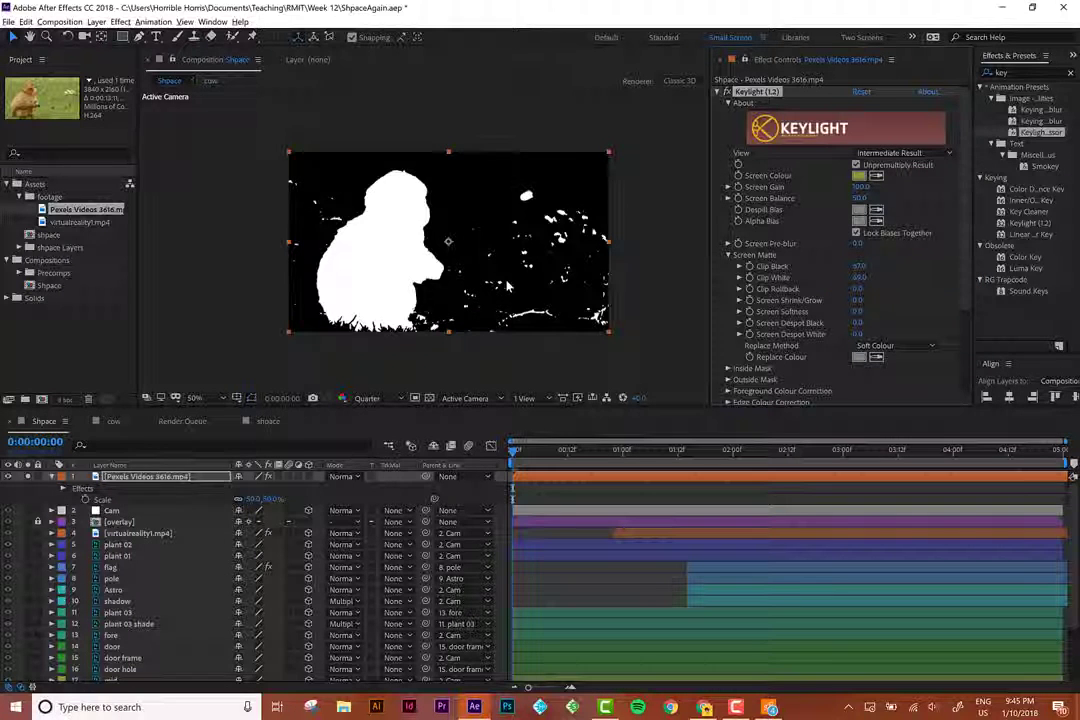
scroll(529, 210, "up", 1)
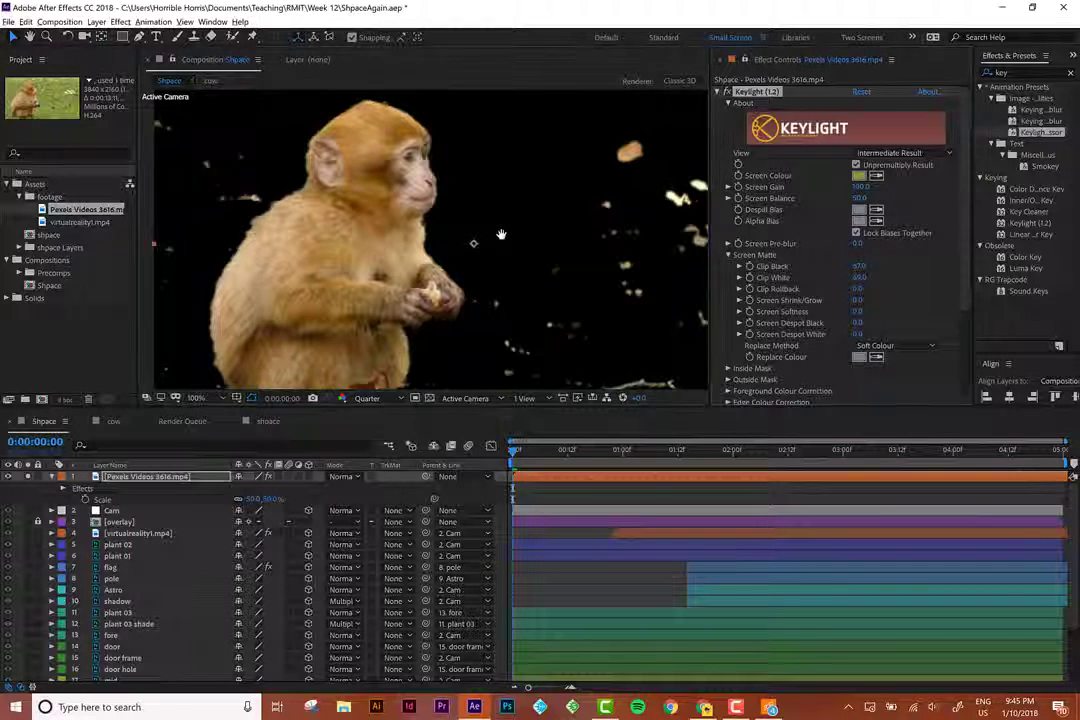
left_click_drag(577, 197, 502, 240)
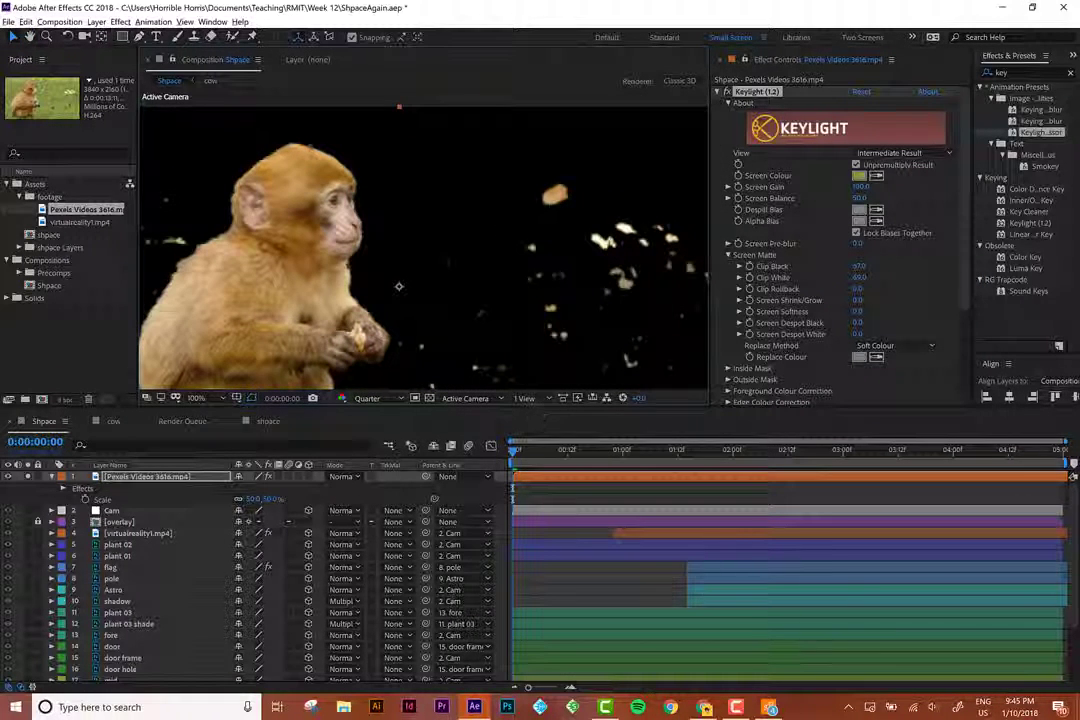
left_click_drag(537, 411, 530, 504)
left_click_drag(522, 555, 523, 554)
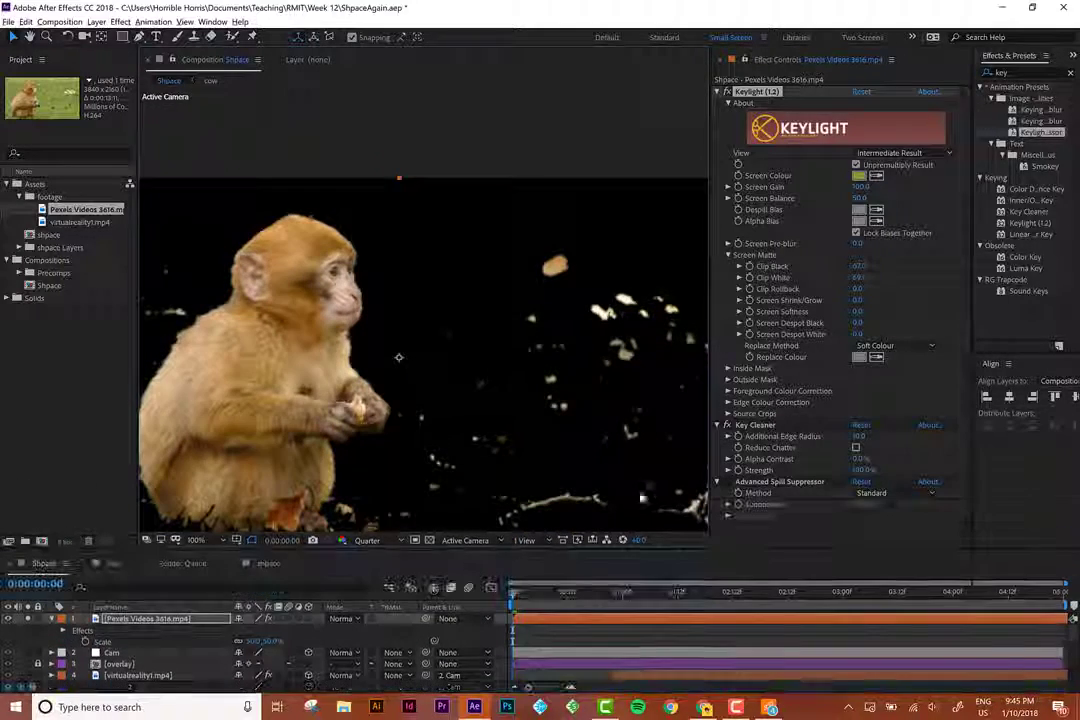
left_click_drag(710, 345, 771, 325)
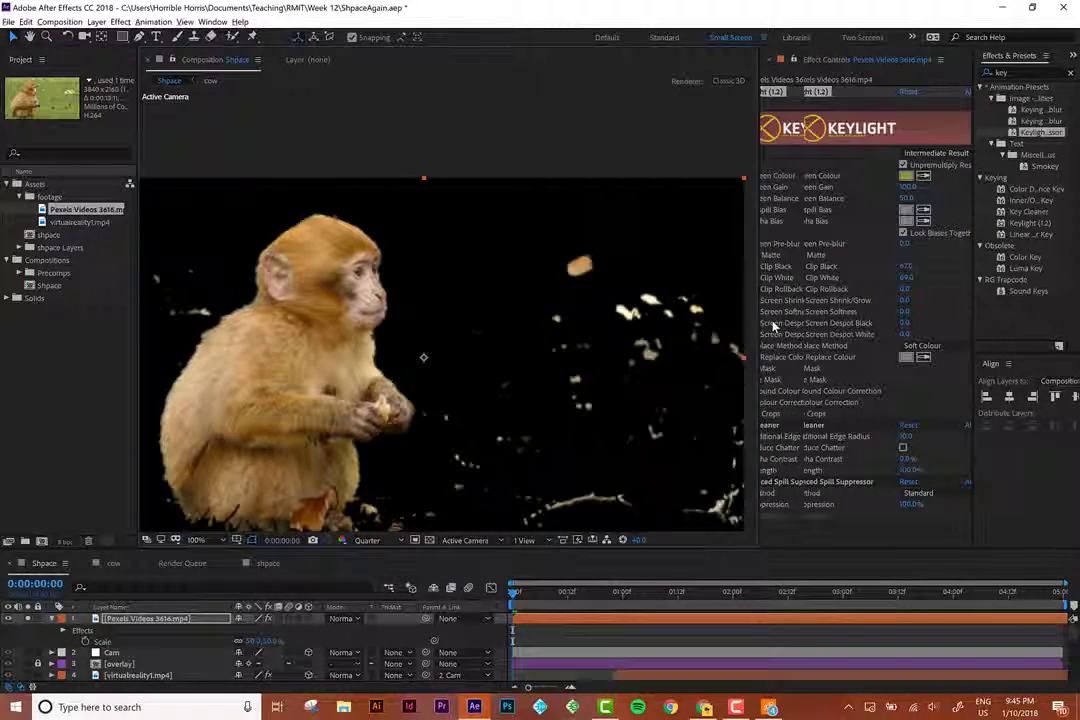
left_click_drag(614, 376, 507, 300)
key("v")
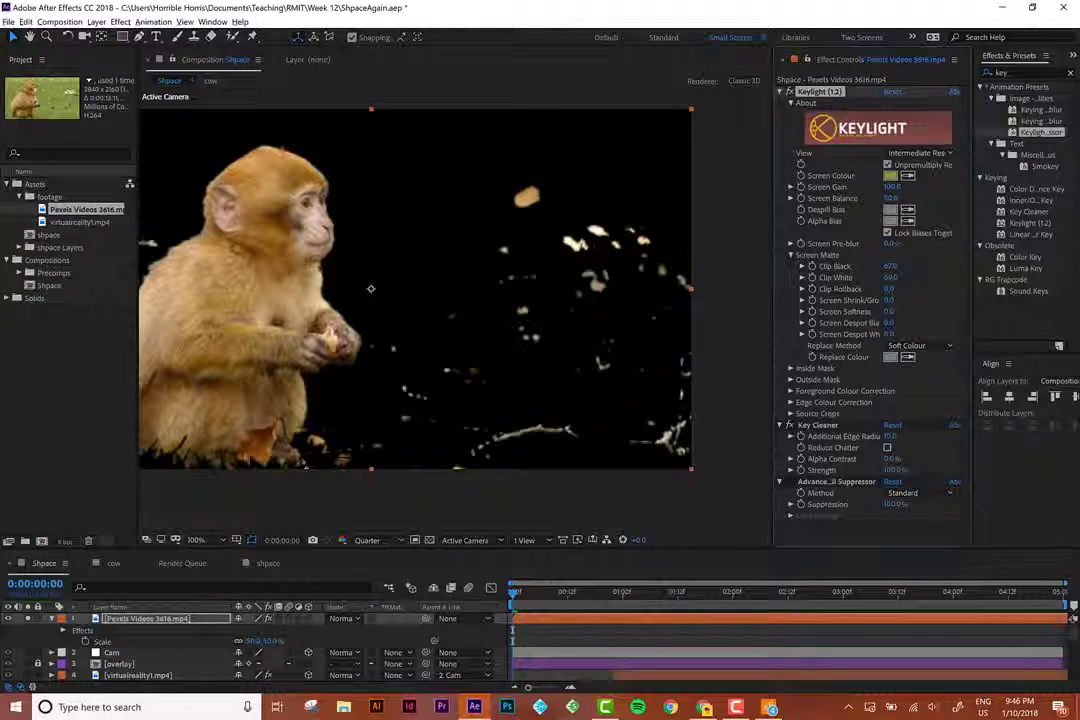
Set Keylight's Screen Pre-blur to 15 to smooth the edges of the monkey key.
left_click_drag(891, 244, 918, 244)
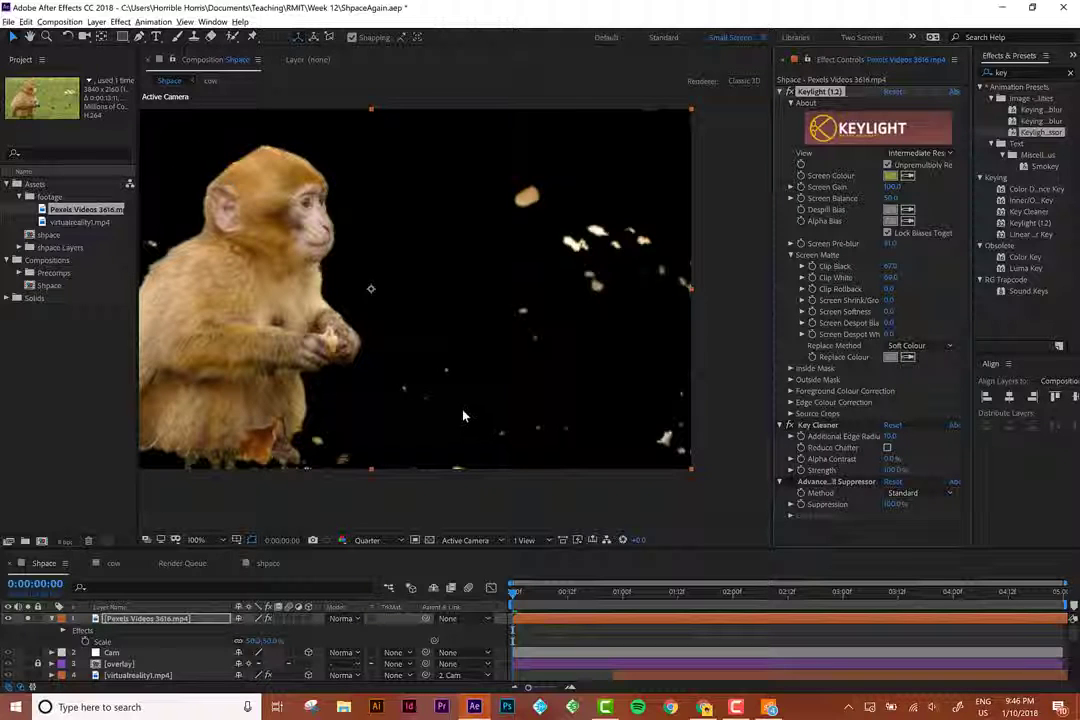
key("ctrl+z")
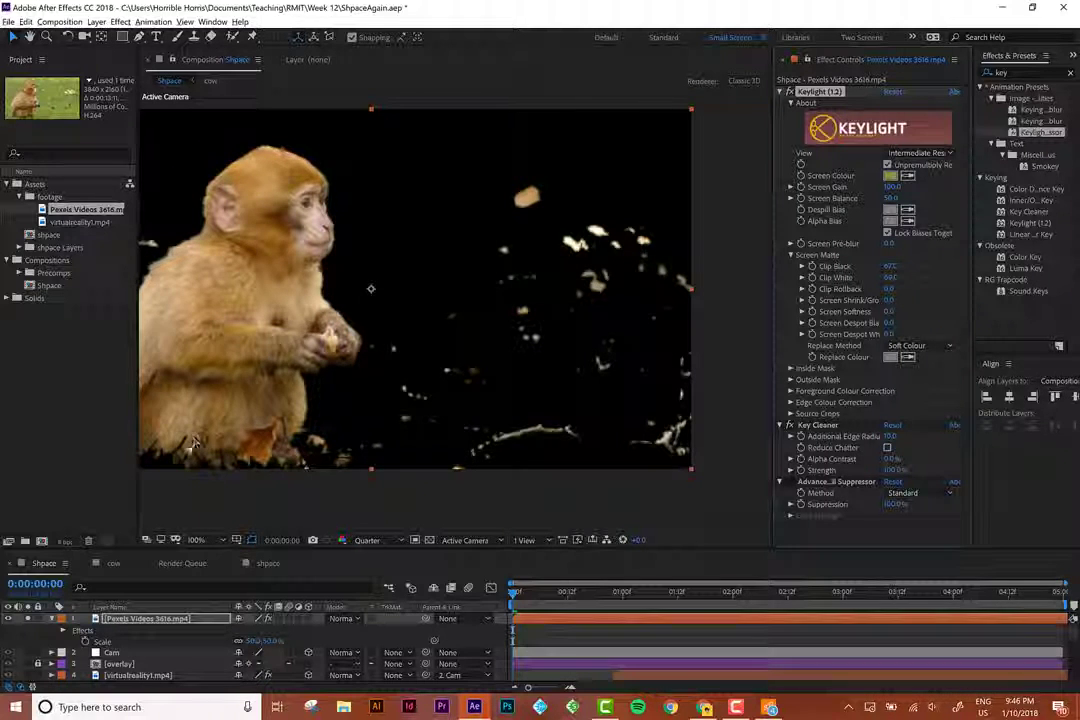
left_click_drag(197, 388, 268, 380)
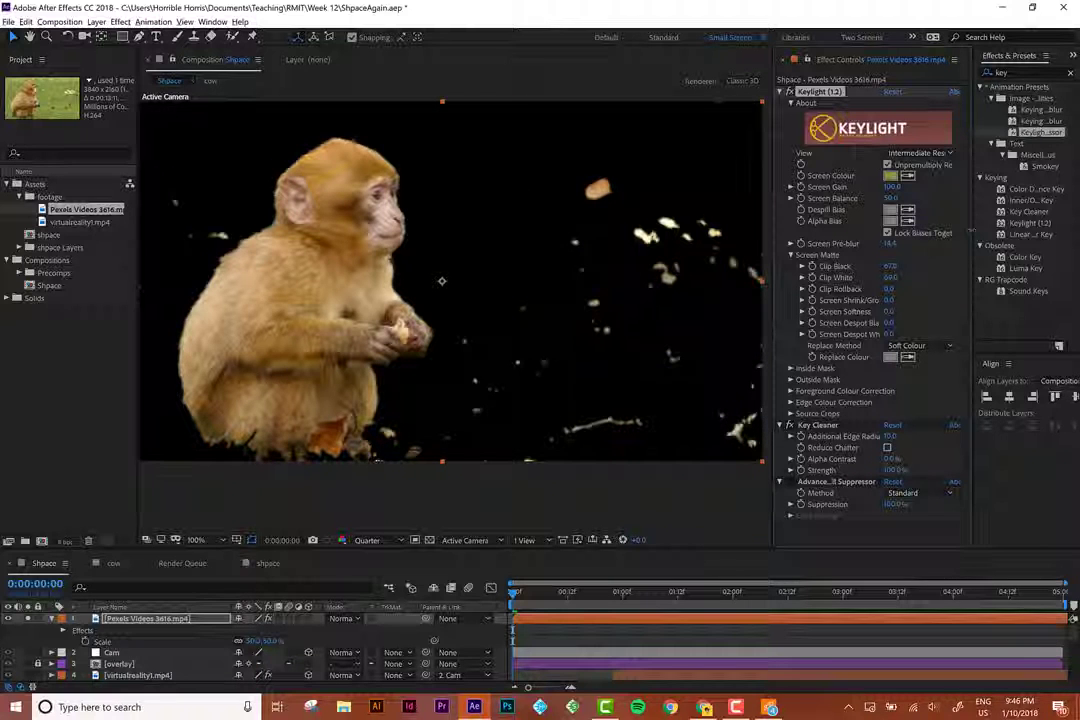
left_click(890, 244)
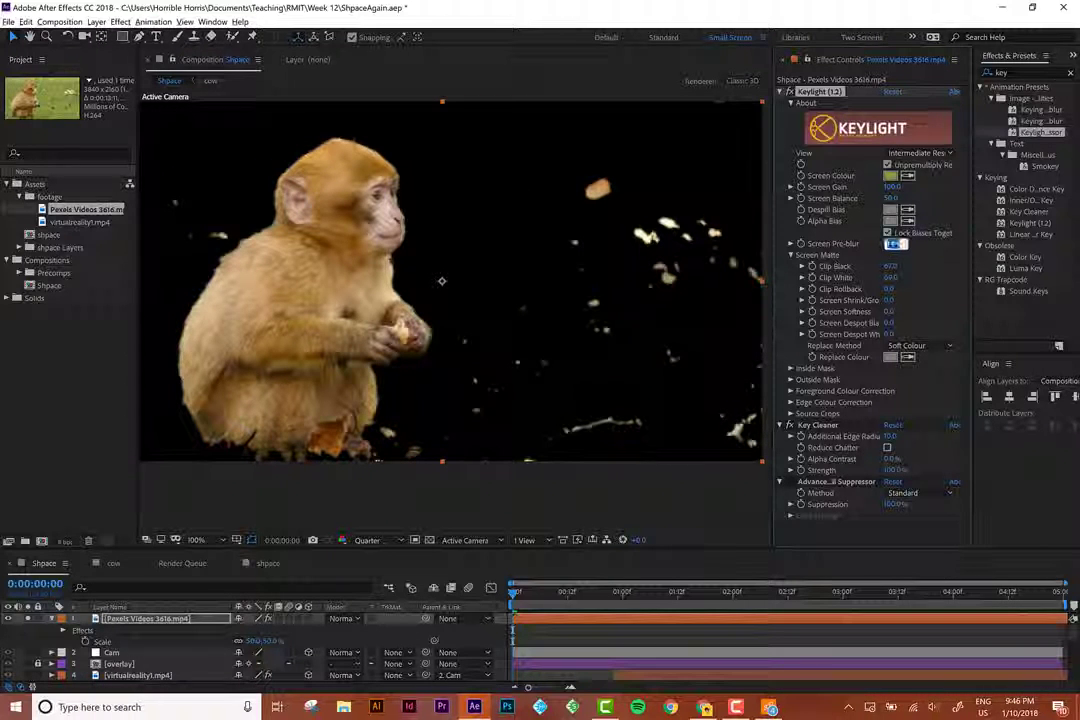
type("15")
key("Return")
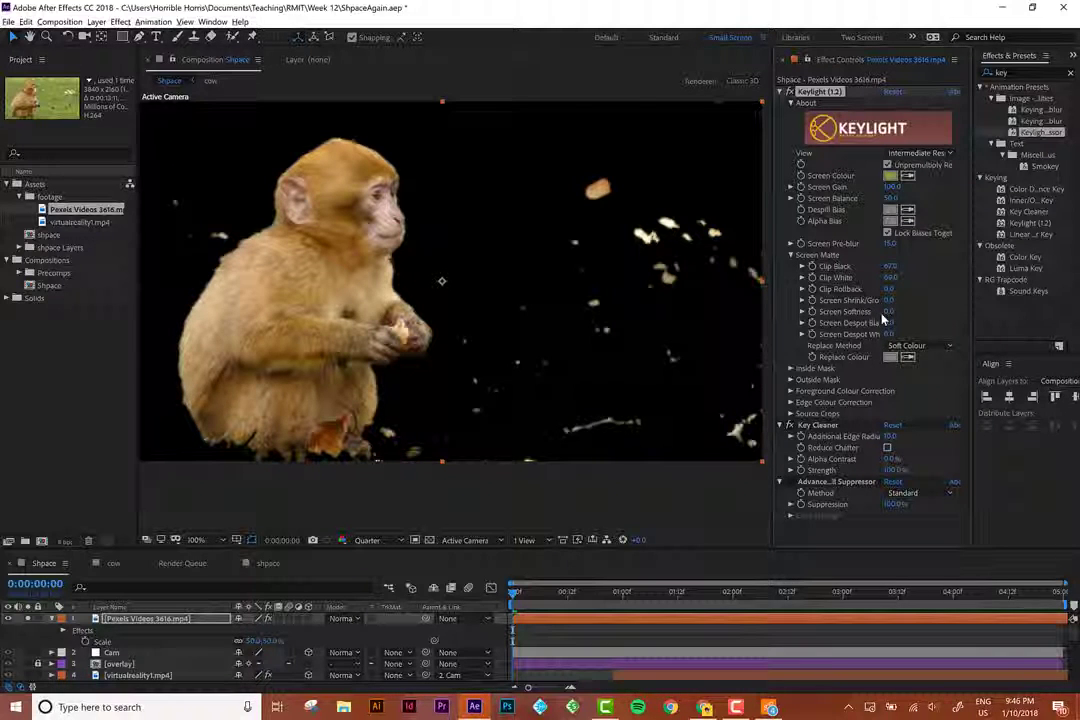
Set the Screen Softness of Keylight's Screen Matte to 50.
left_click_drag(888, 313, 1076, 293)
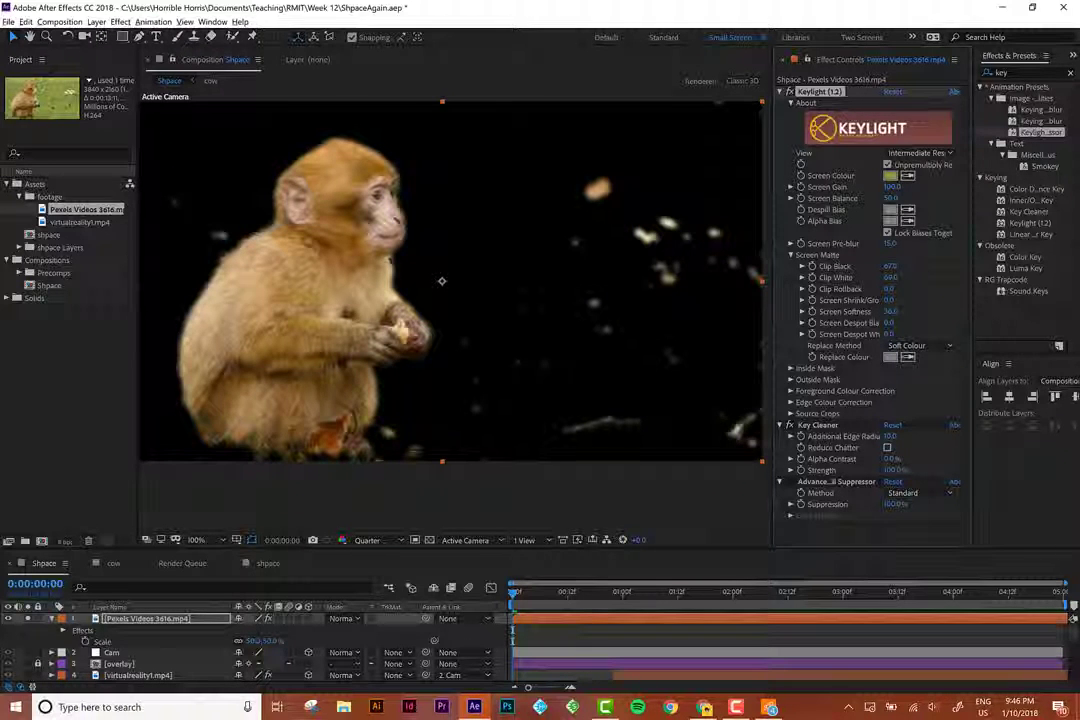
left_click_drag(892, 312, 922, 312)
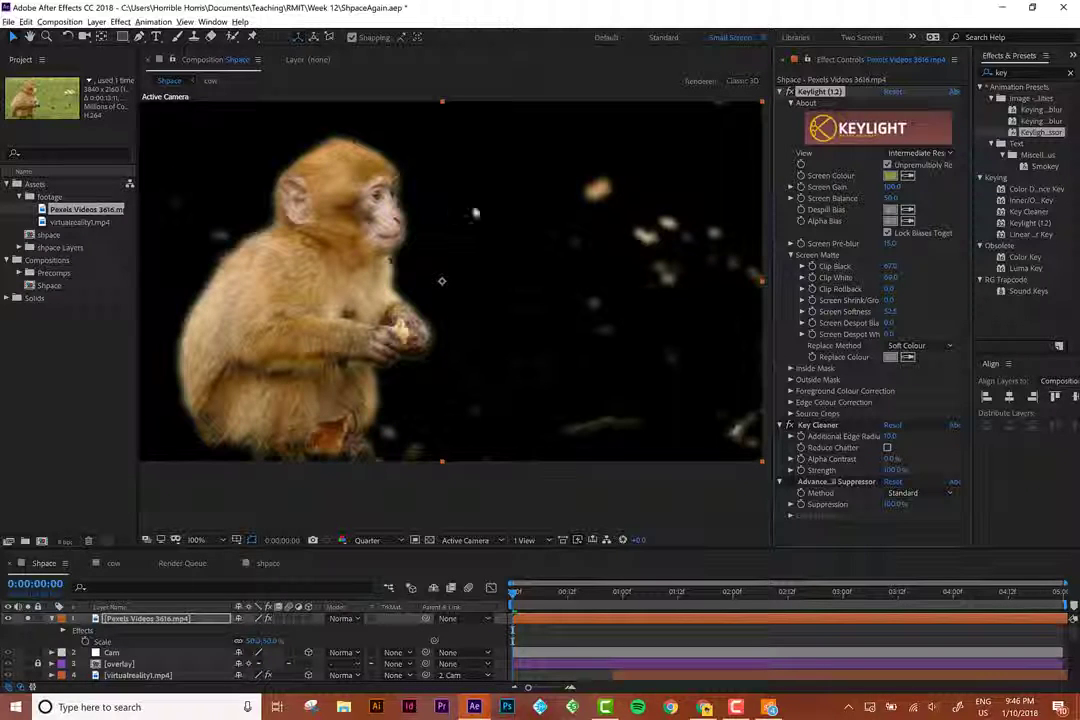
left_click(891, 312)
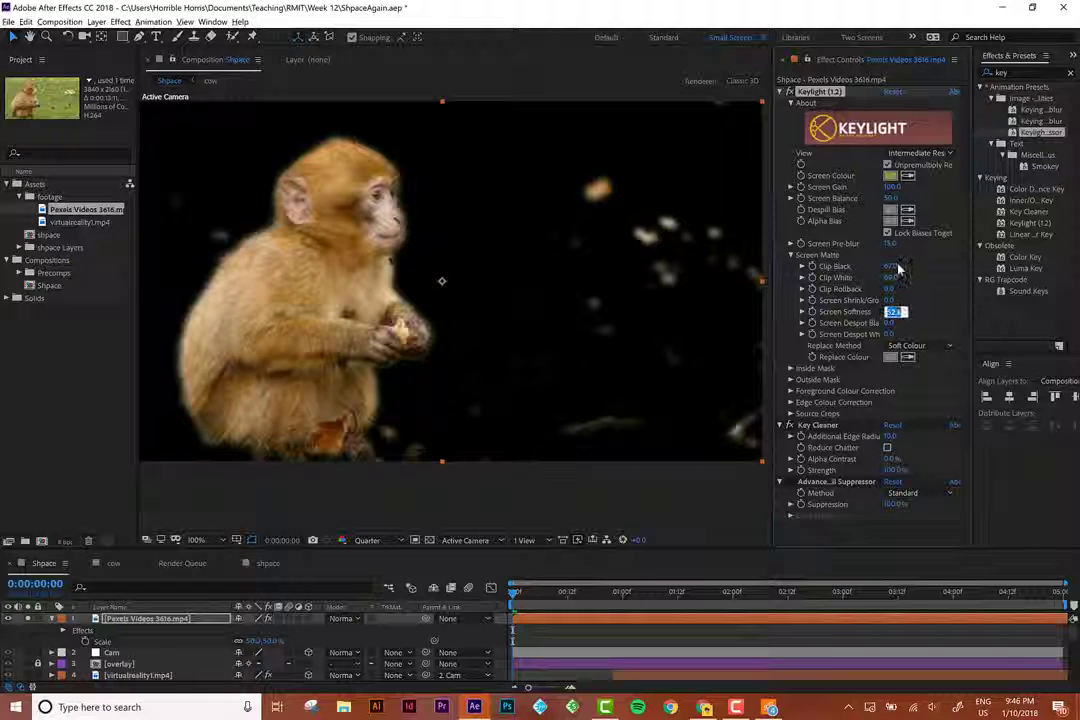
type("5")
key("Return")
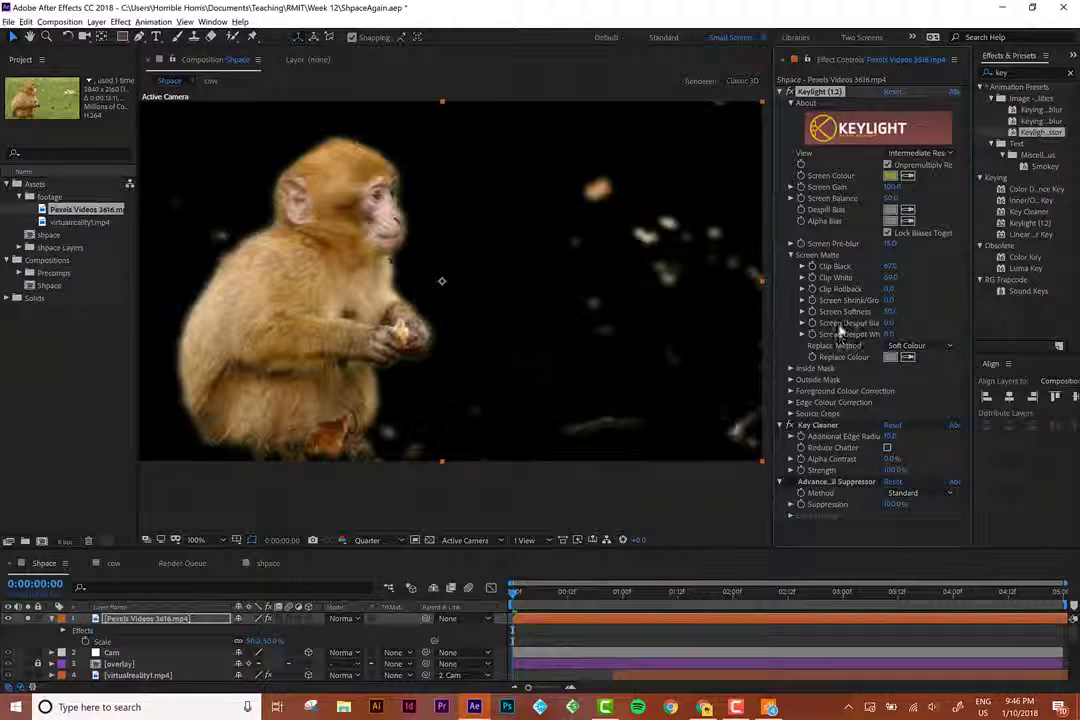
Raise Key Cleaner's Additional Edge Radius to about 28.7 and preview the monkey's fur edge at Full resolution.
left_click(827, 427)
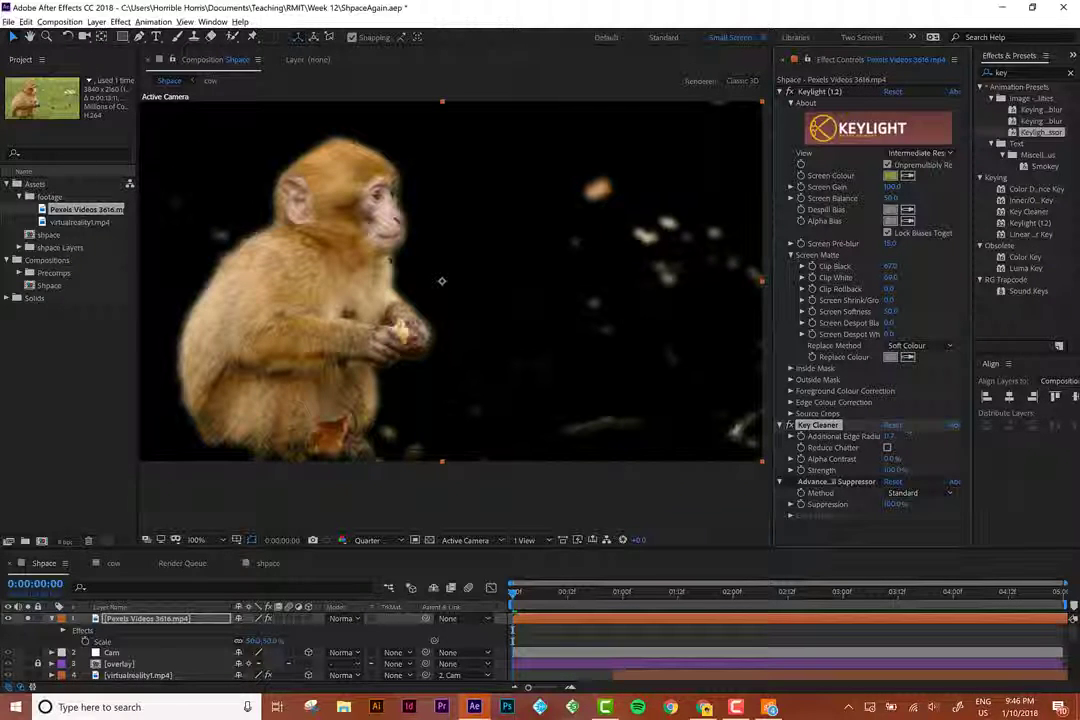
left_click_drag(908, 433, 1026, 433)
scroll(177, 297, "up", 4)
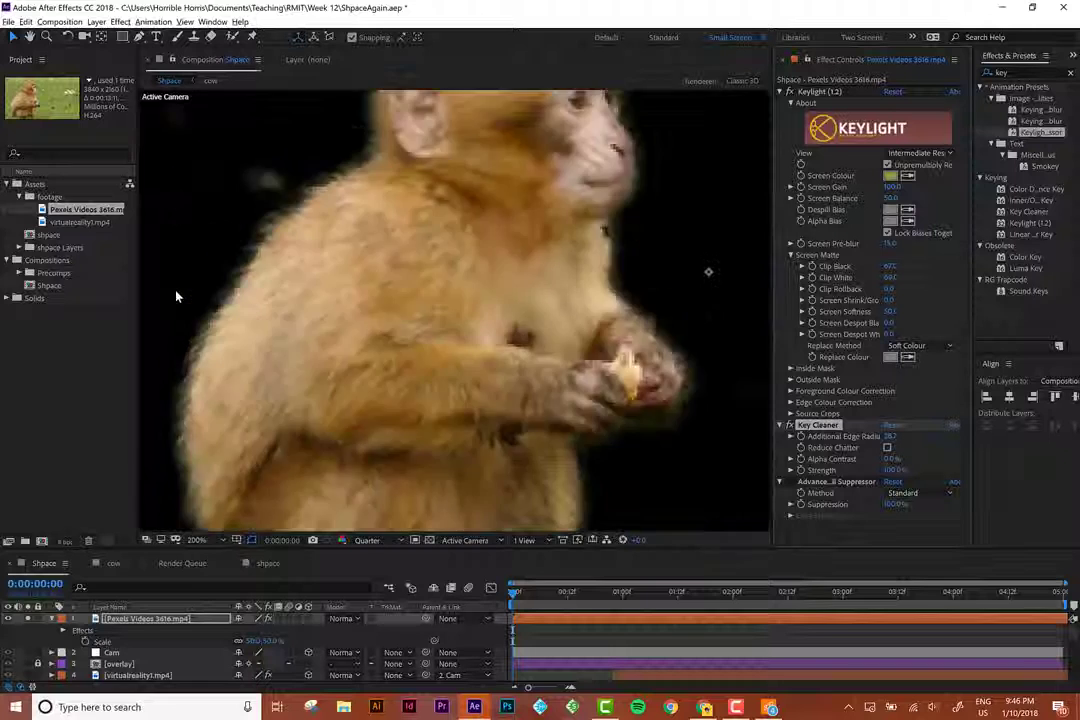
left_click(366, 543)
left_click(315, 489)
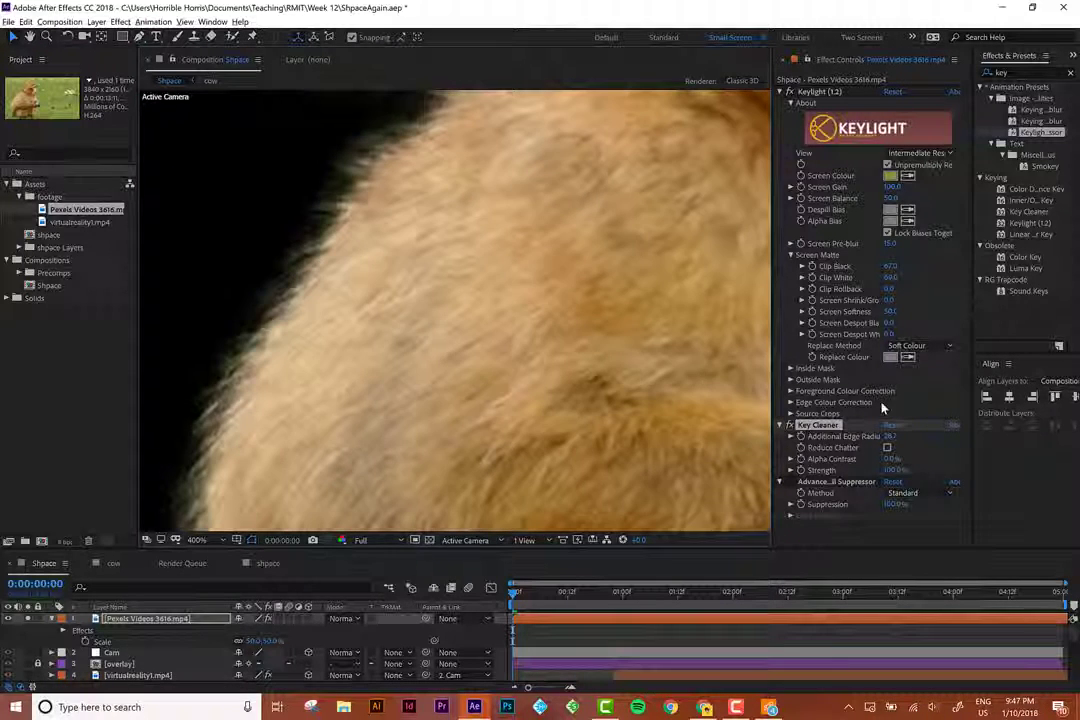
Compare the fur edge with Key Cleaner's Additional Edge Radius at 10, and raise the radius again.
left_click(891, 437)
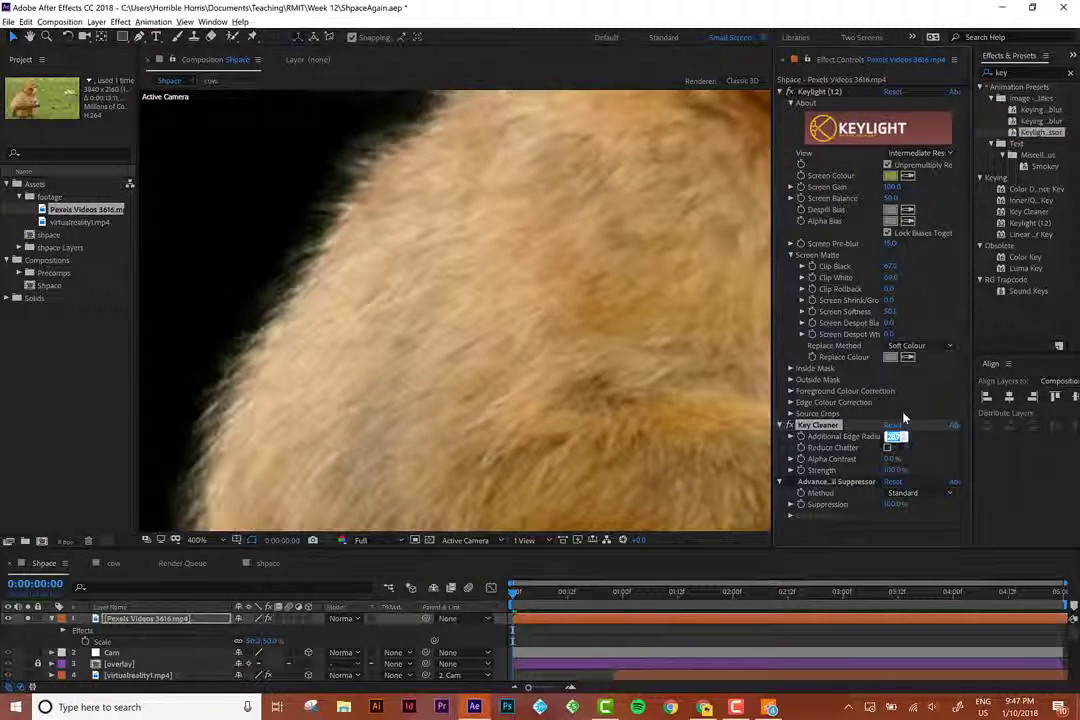
type("10")
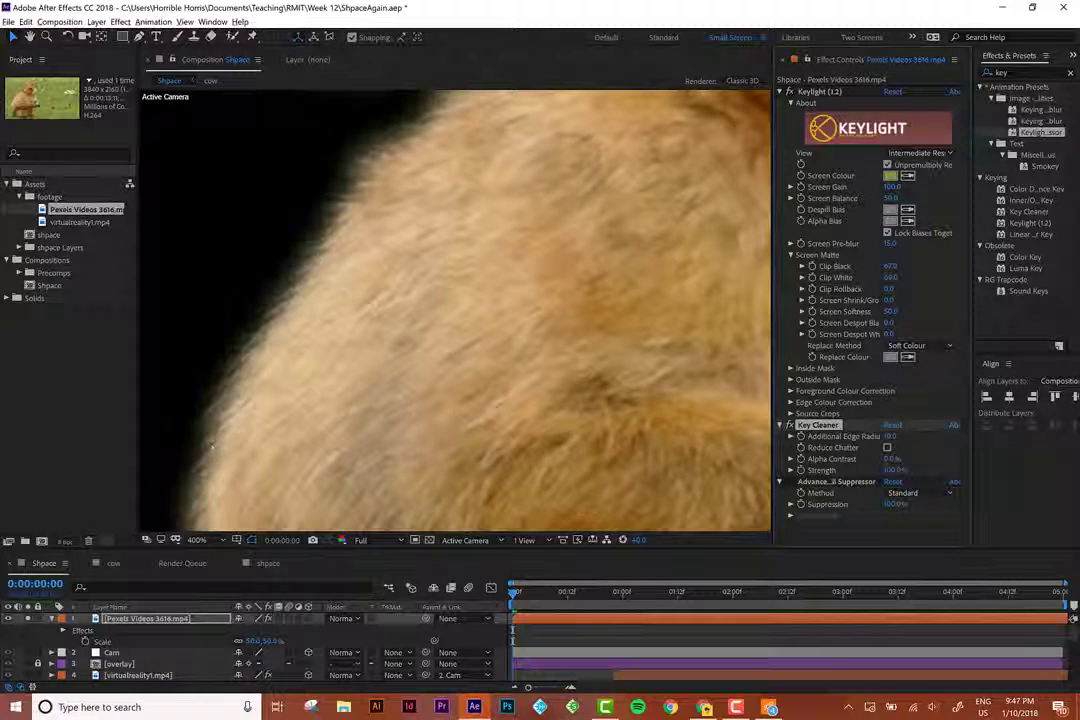
left_click(889, 437)
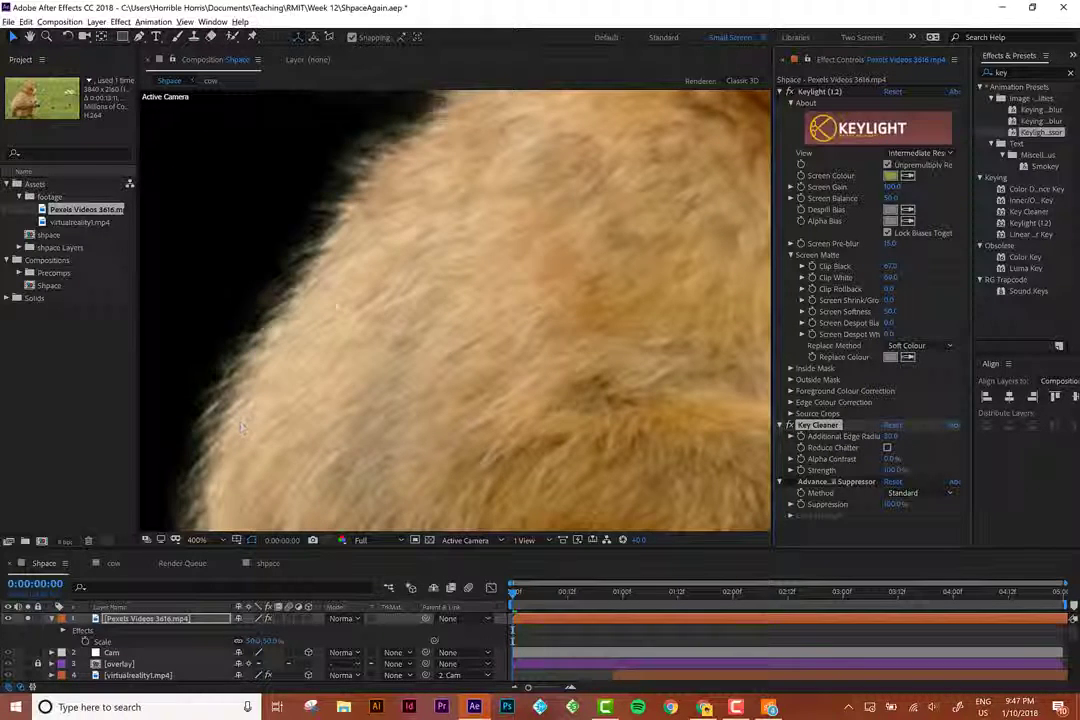
Set Key Cleaner's Alpha Contrast to 60% on the monkey clip, checking the whole key at lower values first.
scroll(430, 248, "down", 6)
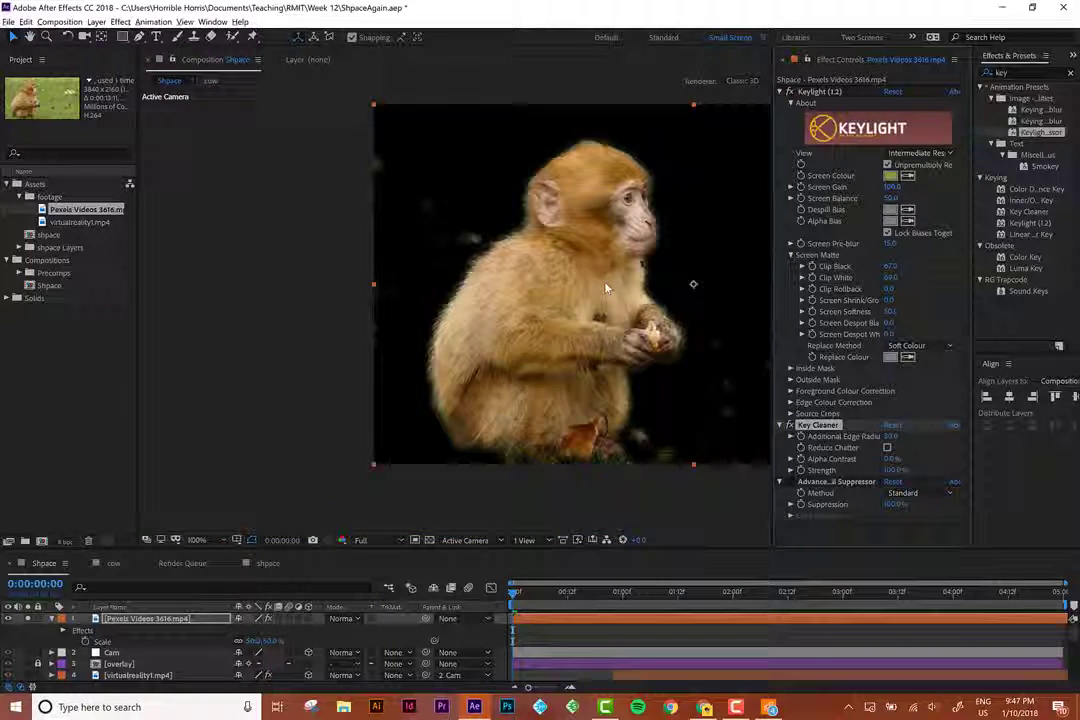
scroll(510, 328, "up", 4)
scroll(508, 328, "down", 3)
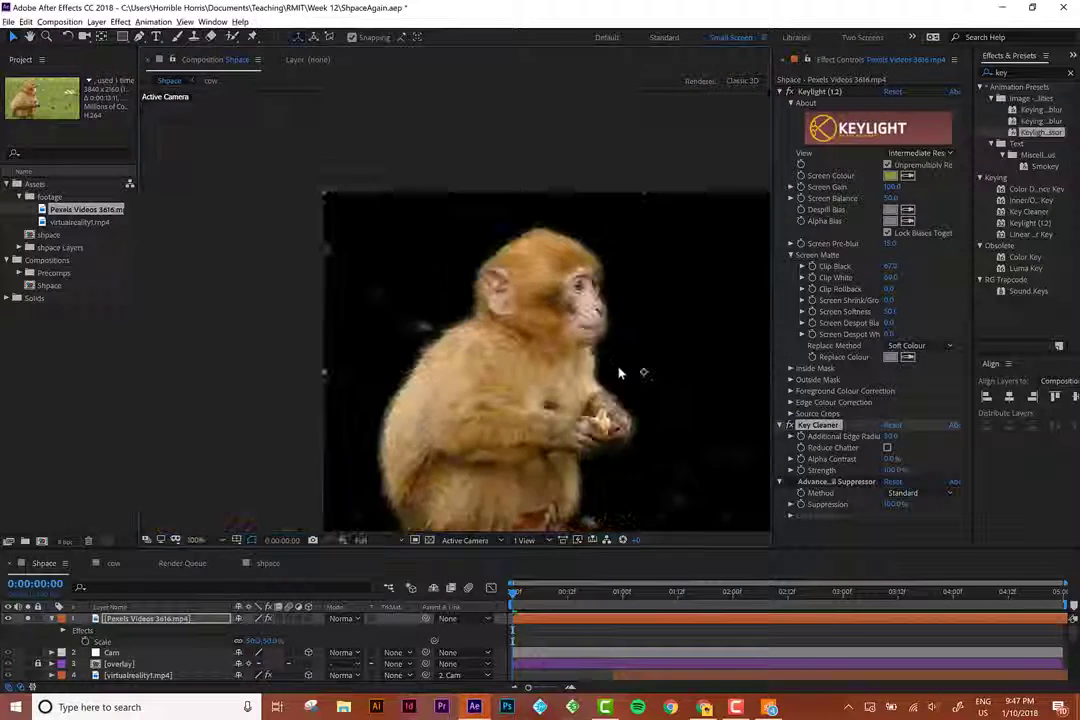
scroll(491, 300, "up", 2)
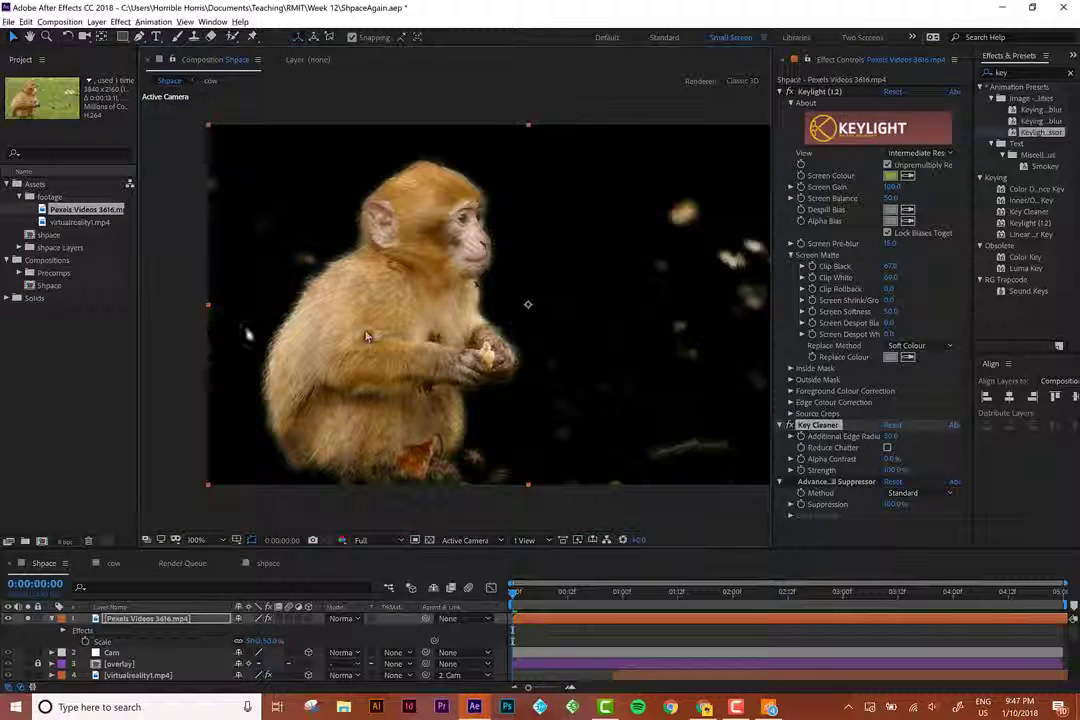
scroll(284, 377, "up", 1)
scroll(342, 265, "down", 2)
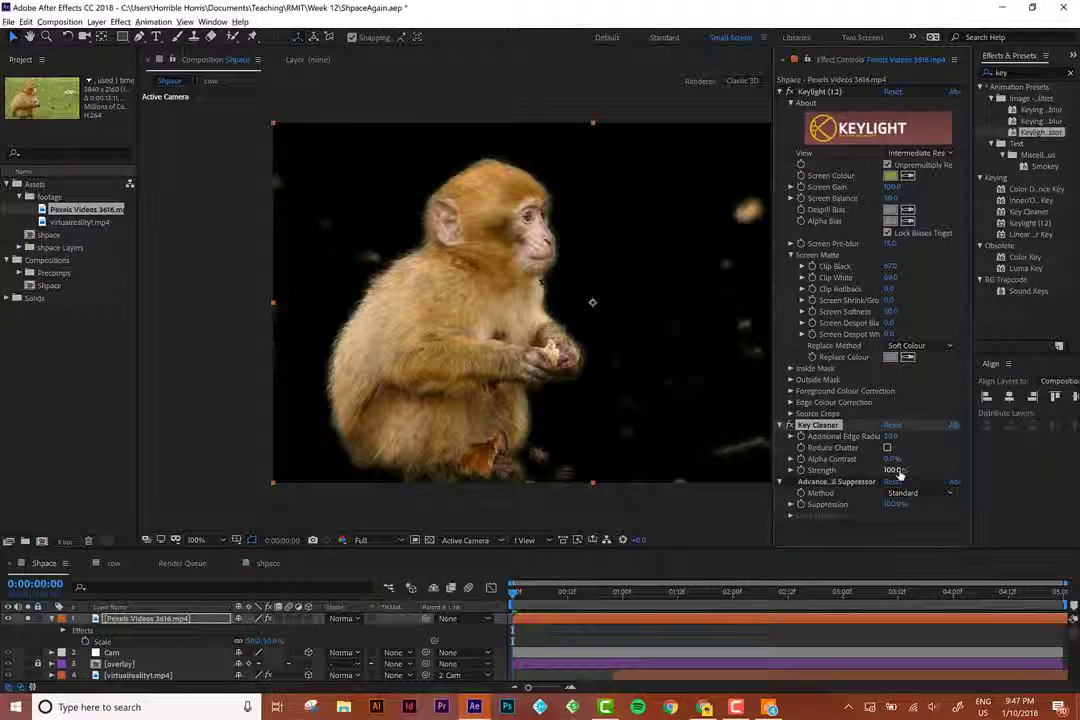
left_click(791, 460)
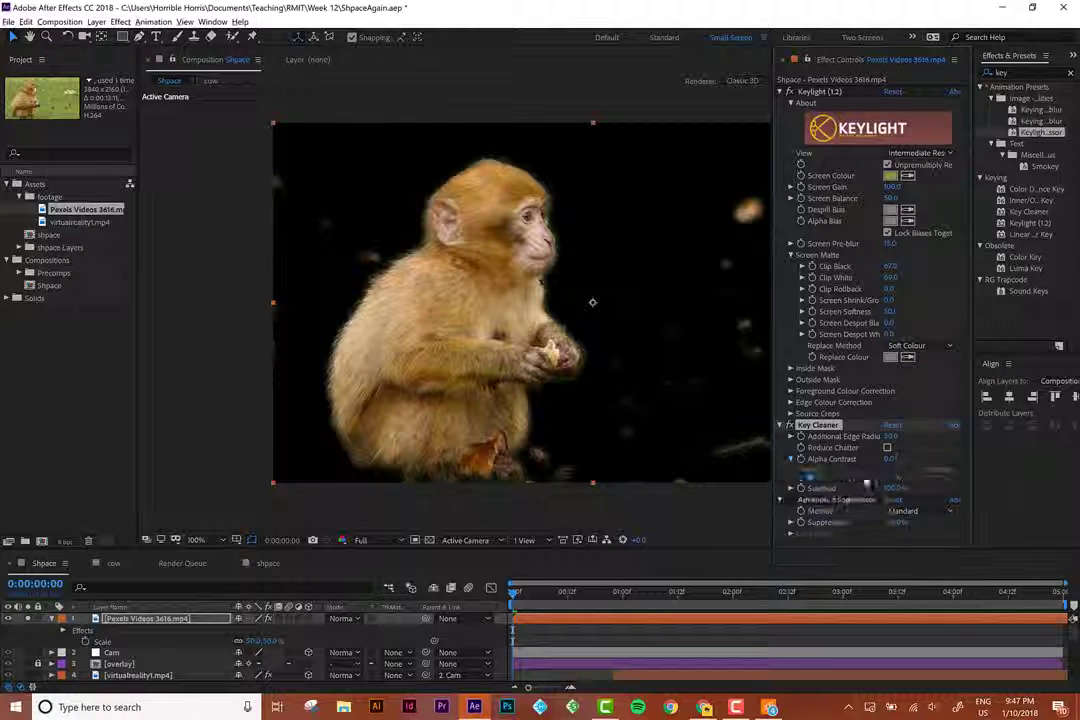
mouse_move(899, 459)
left_mouse_down()
mouse_move(962, 459)
mouse_move(888, 459)
left_mouse_up()
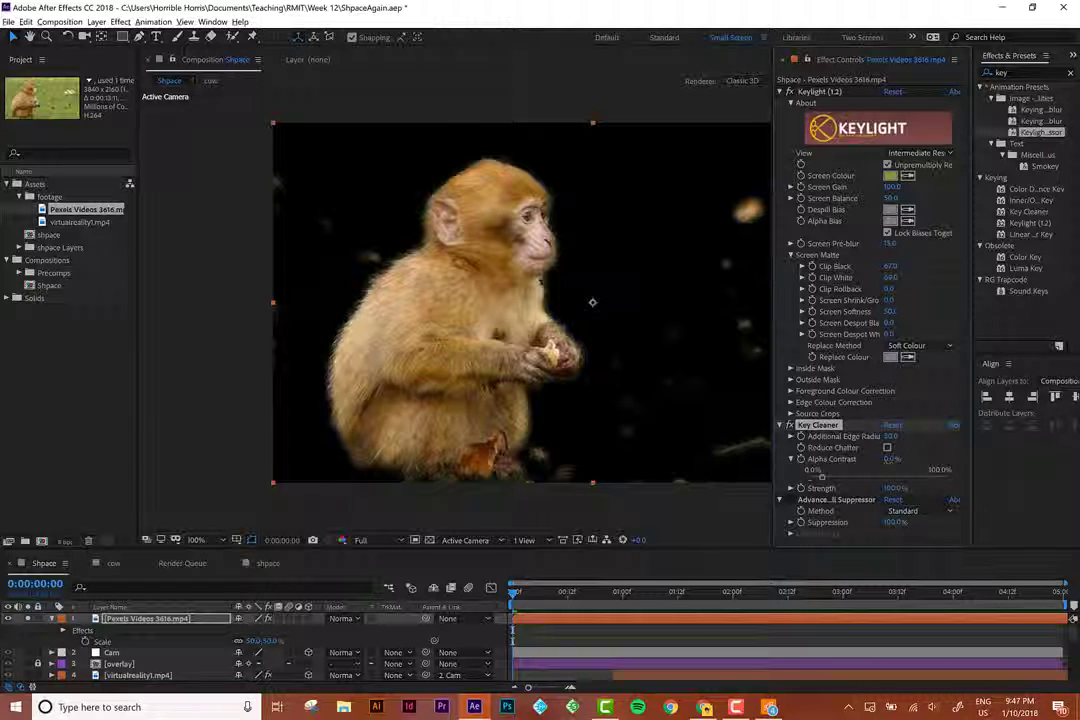
mouse_move(822, 477)
left_mouse_down()
mouse_move(912, 477)
mouse_move(838, 477)
left_mouse_up()
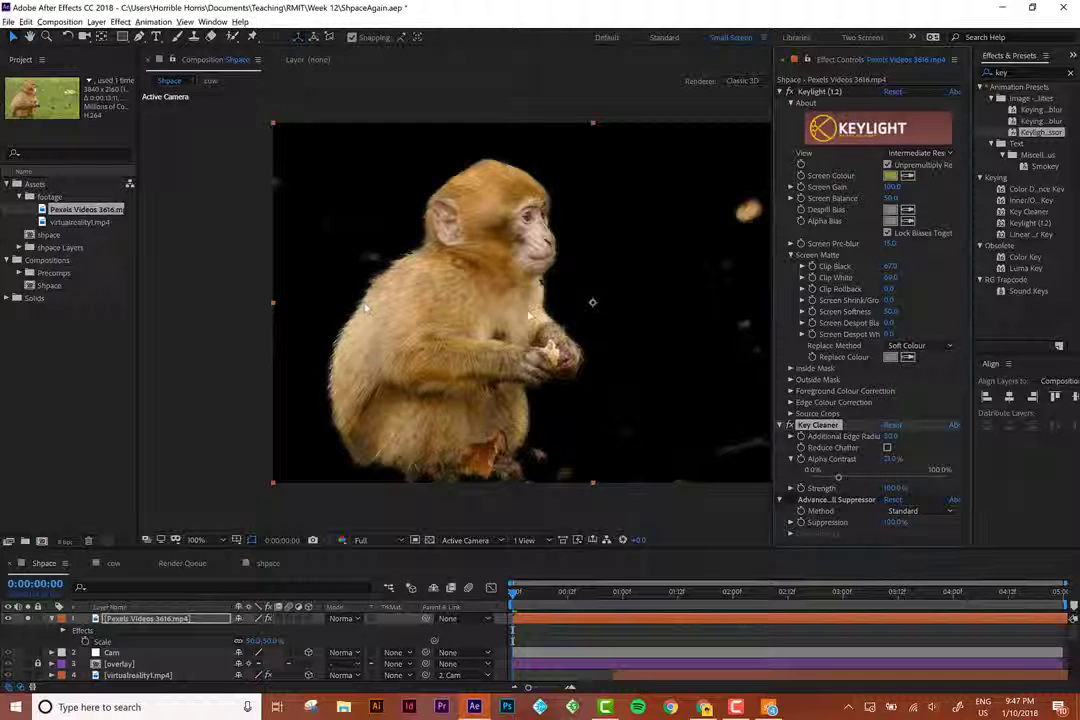
left_click_drag(529, 315, 460, 326)
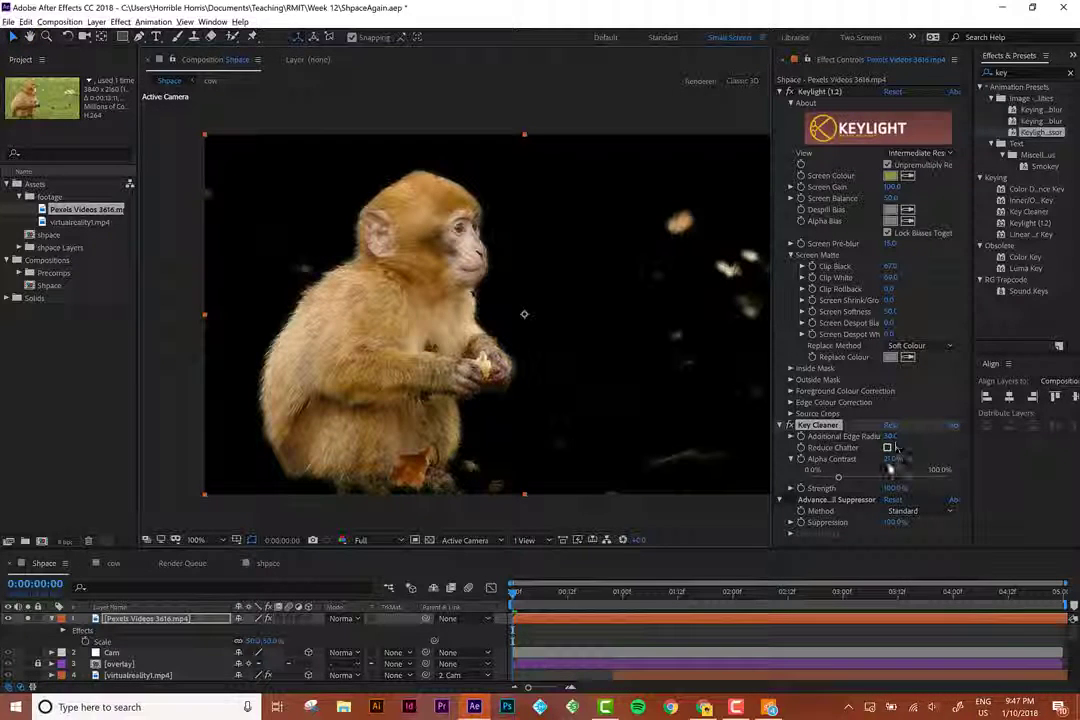
left_click_drag(838, 477, 896, 477)
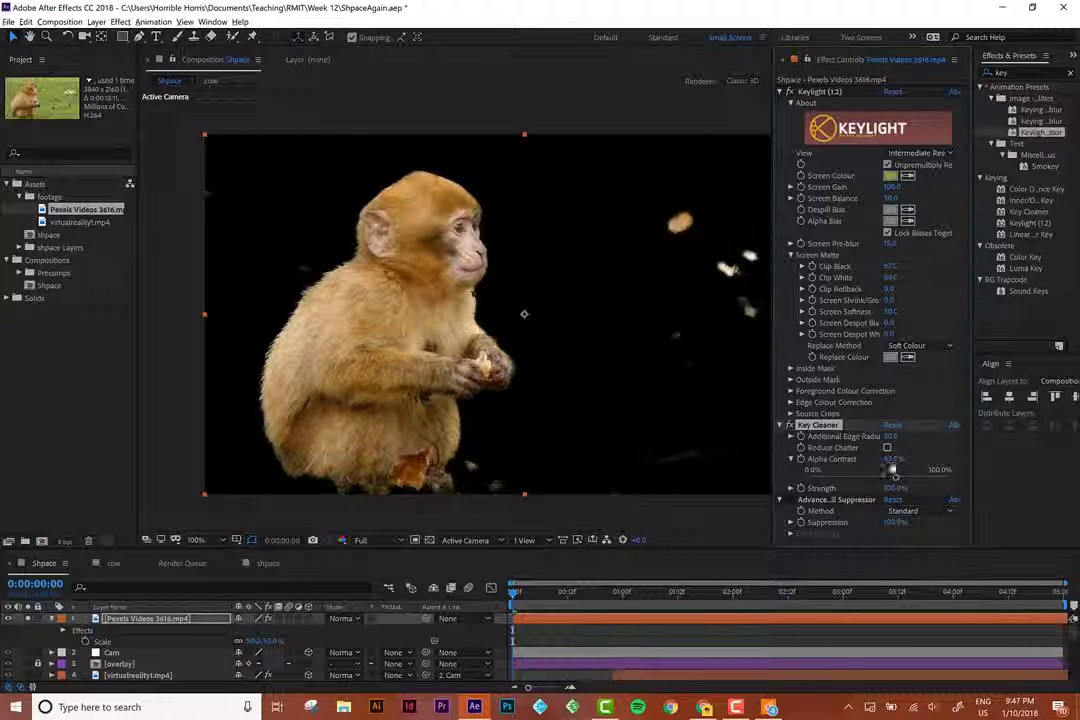
left_click(893, 460)
type("60")
key("Return")
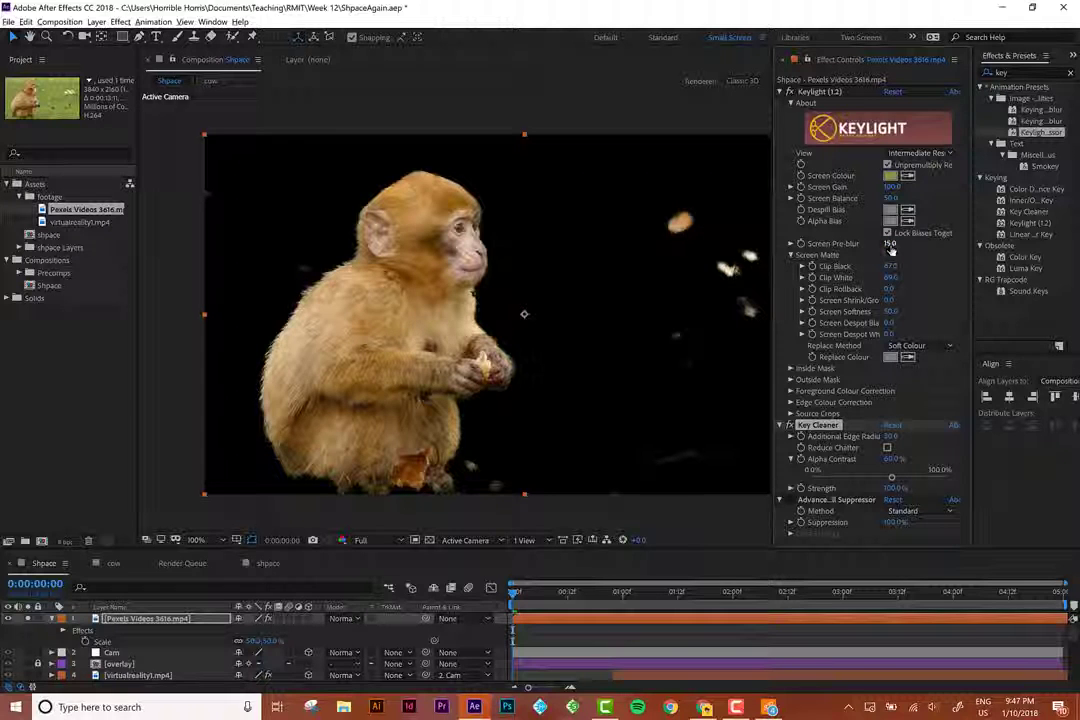
Raise Keylight's Screen Pre-blur to 30 and lower the composition's preview resolution to Third.
left_click_drag(890, 243, 968, 243)
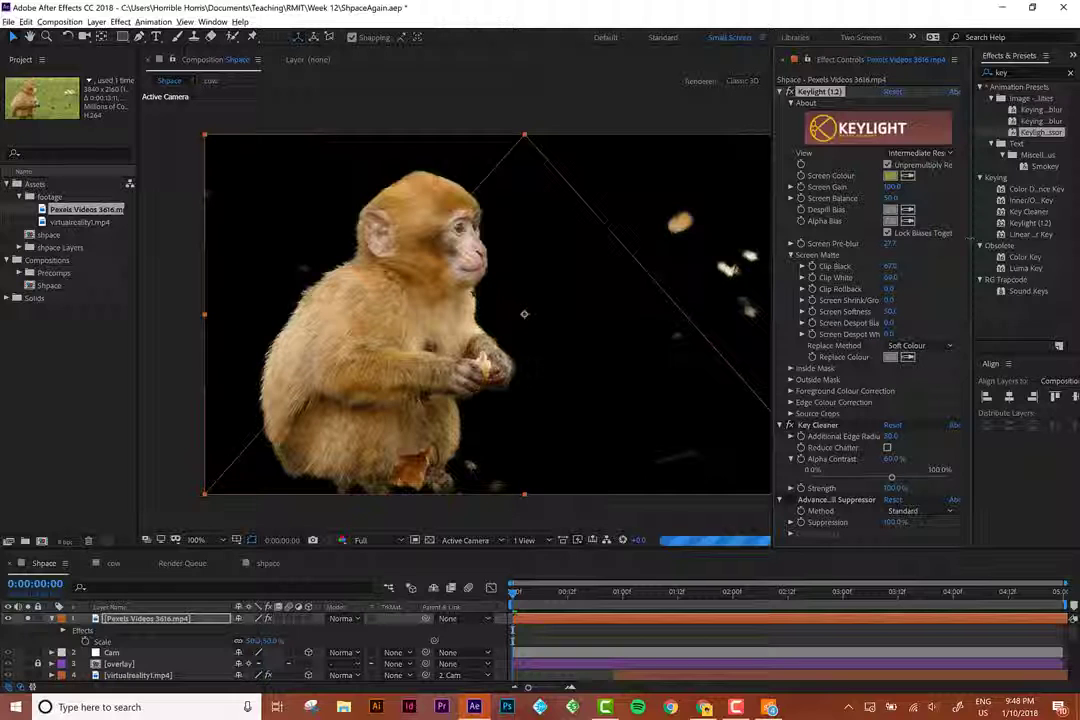
left_click(392, 540)
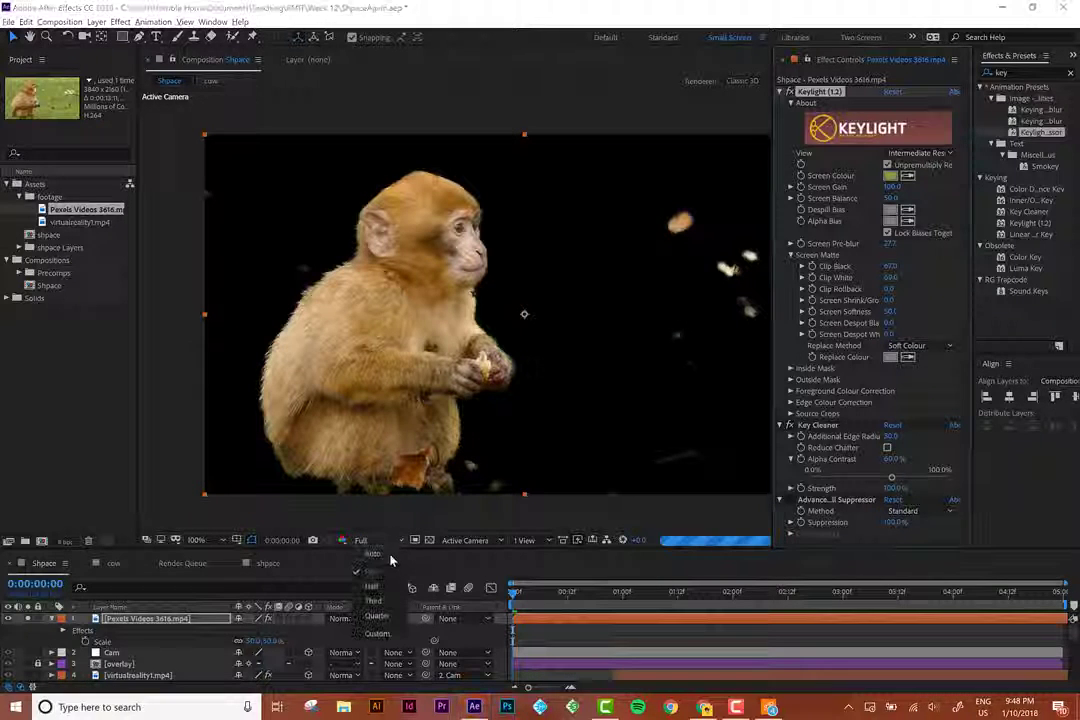
left_click(373, 601)
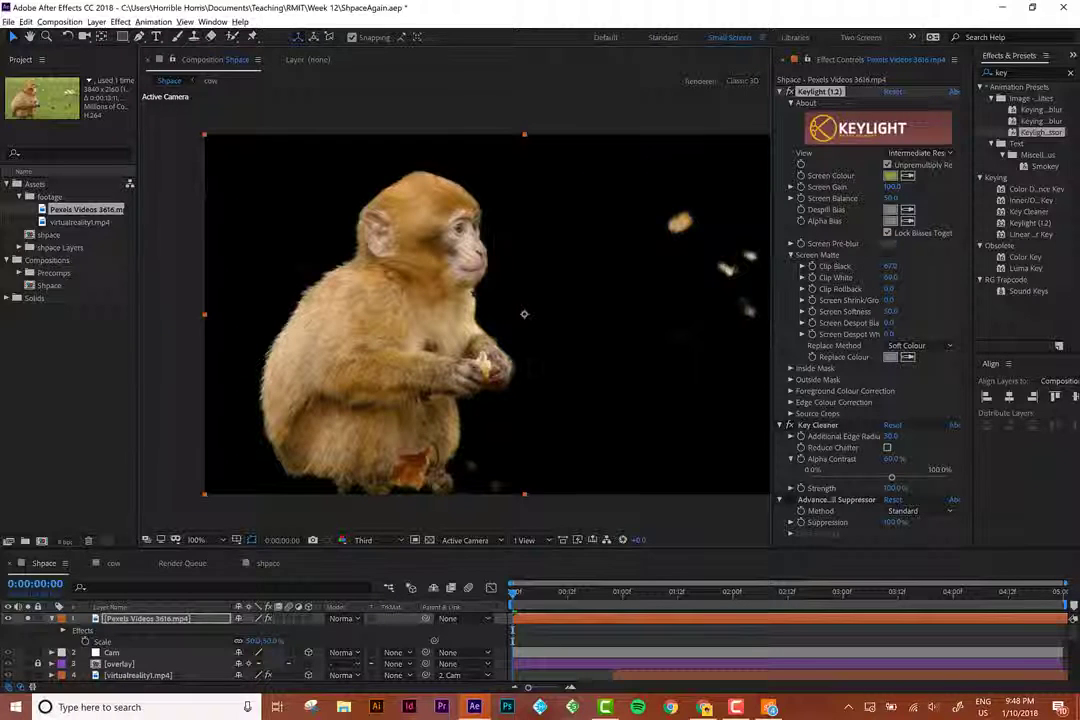
left_click(892, 244)
type("3")
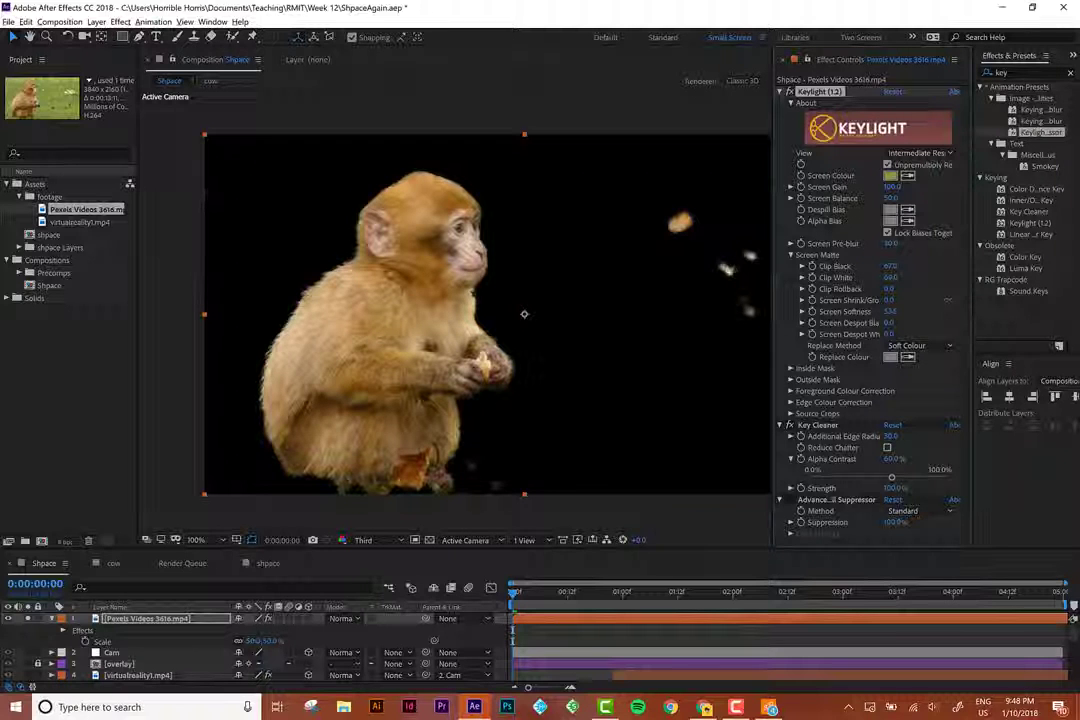
Raise the Screen Softness of Keylight's Screen Matte to about 64 and check the whole keyed frame.
left_click_drag(948, 300, 971, 298)
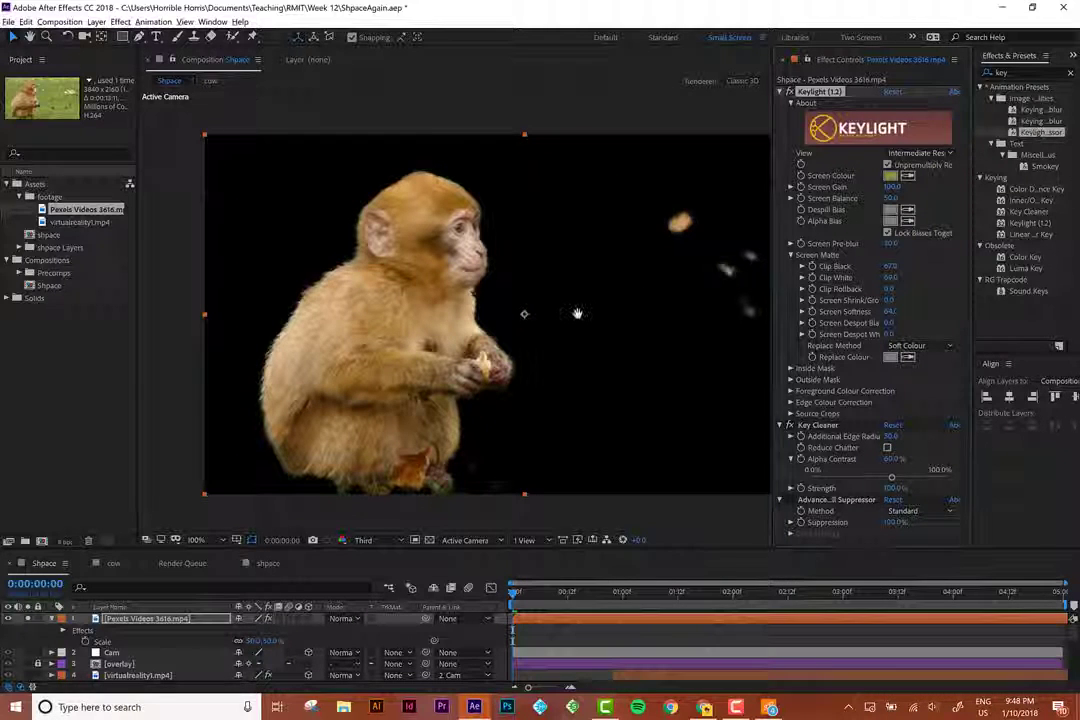
left_click_drag(576, 313, 480, 345)
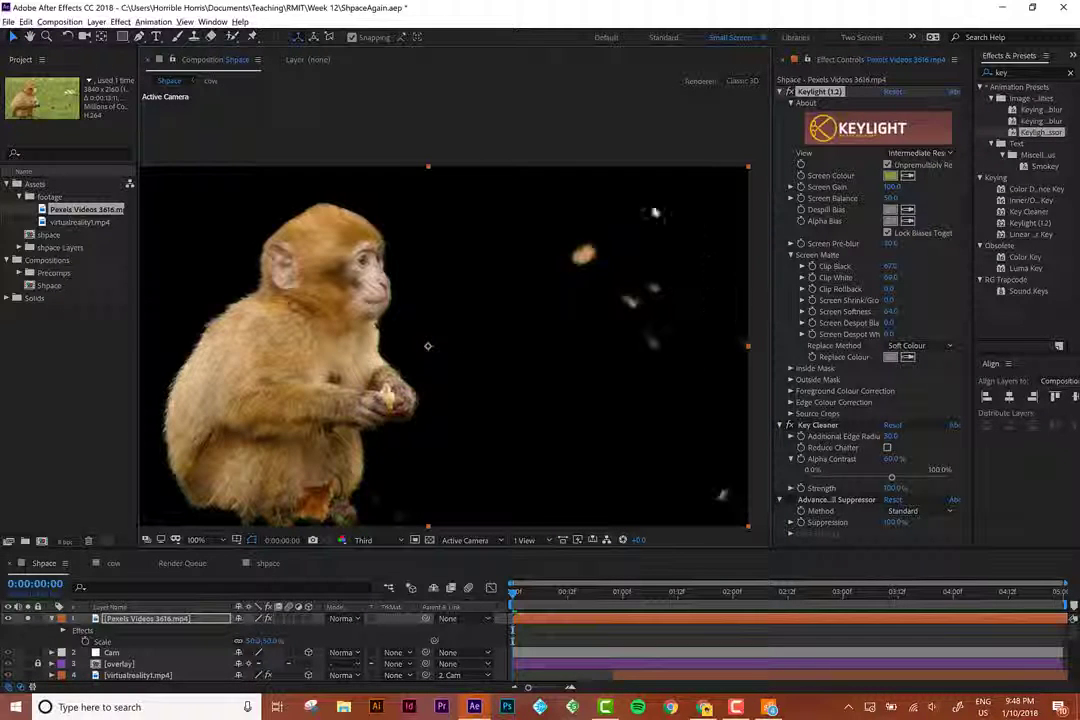
left_click_drag(521, 406, 584, 372)
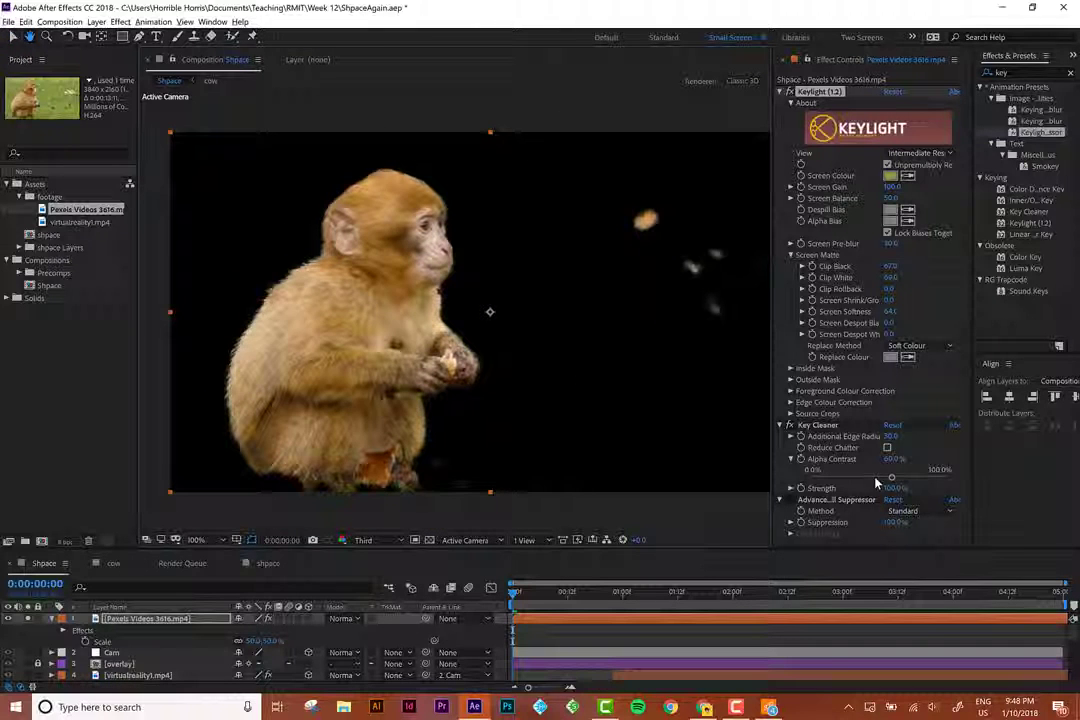
Raise Key Cleaner's Additional Edge Radius in stages to 100, checking the fur edge around the monkey's head.
left_click_drag(890, 437, 920, 430)
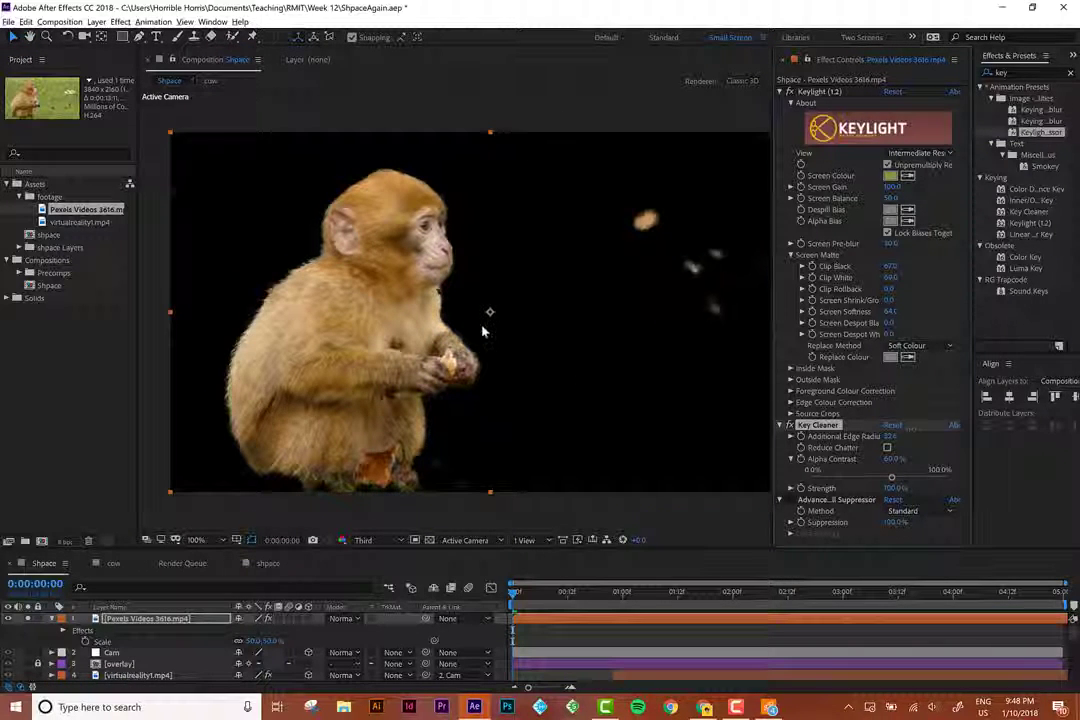
scroll(356, 180, "up", 4)
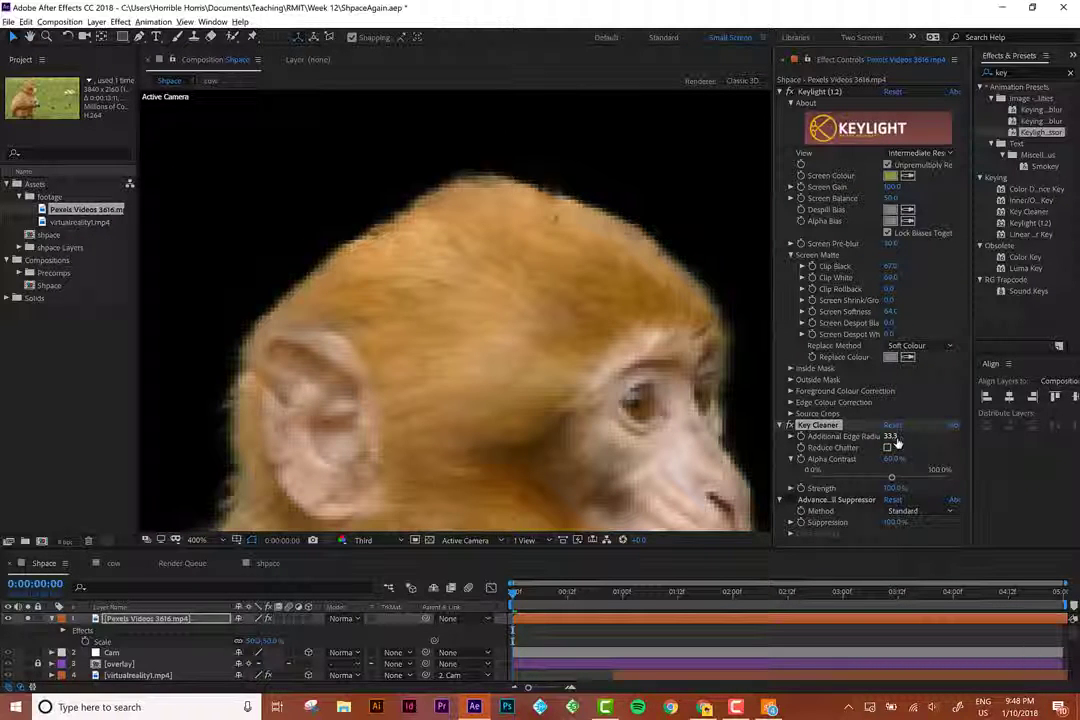
left_click_drag(897, 441, 978, 432)
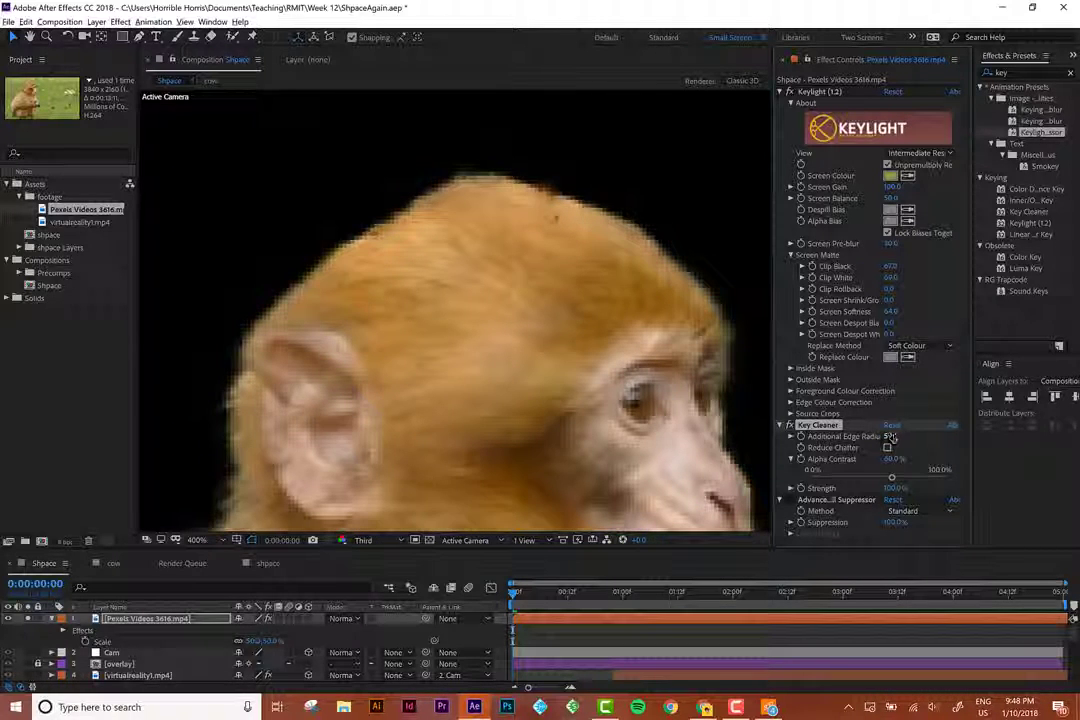
scroll(505, 360, "down", 6)
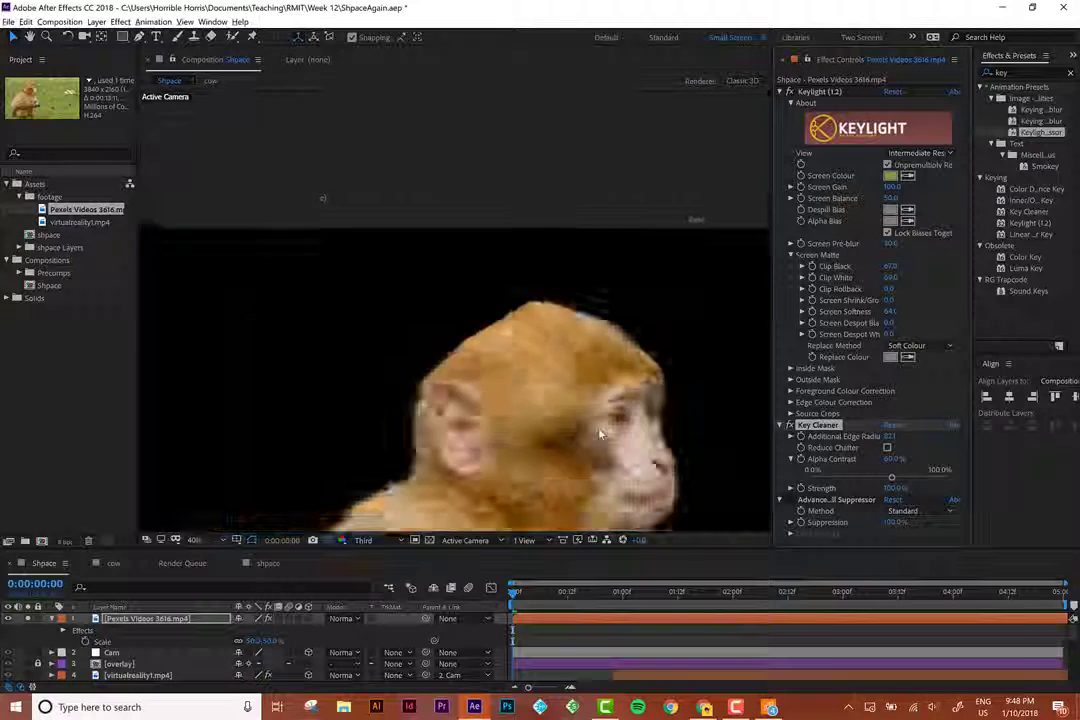
scroll(621, 449, "up", 4)
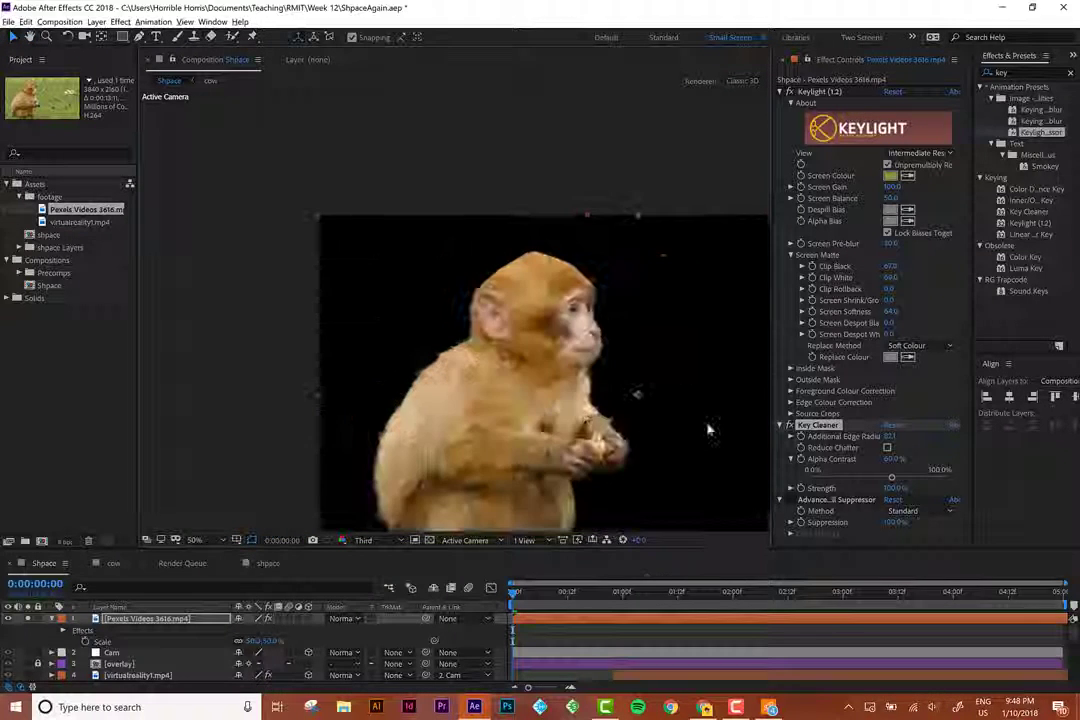
scroll(731, 428, "down", 2)
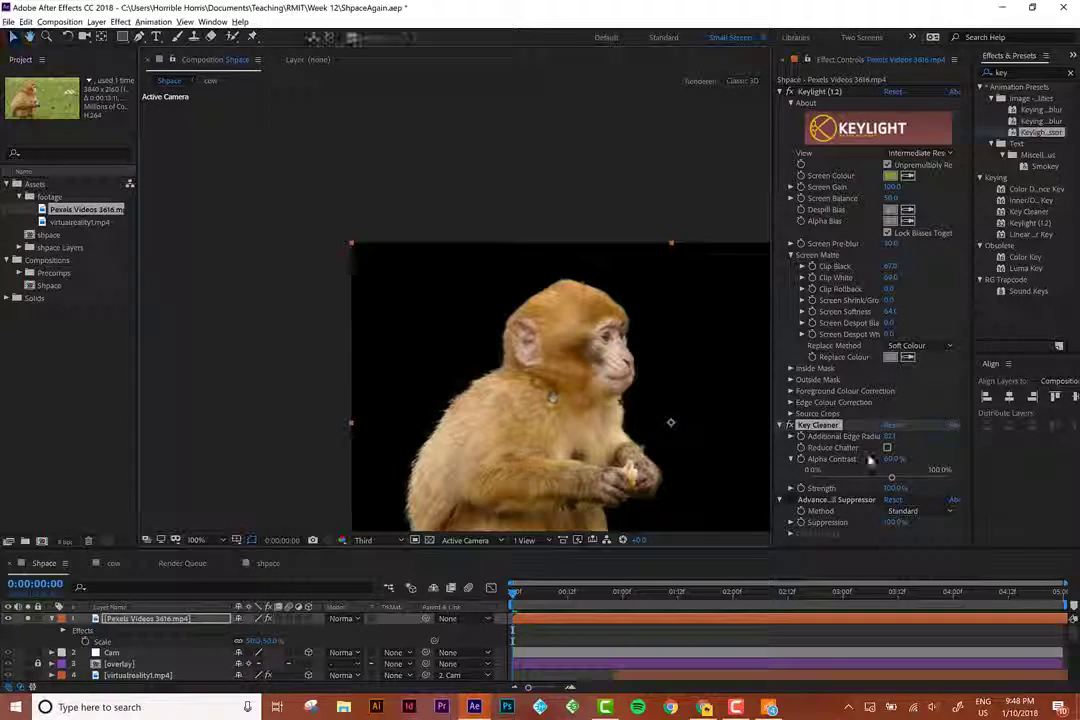
left_click_drag(889, 437, 931, 433)
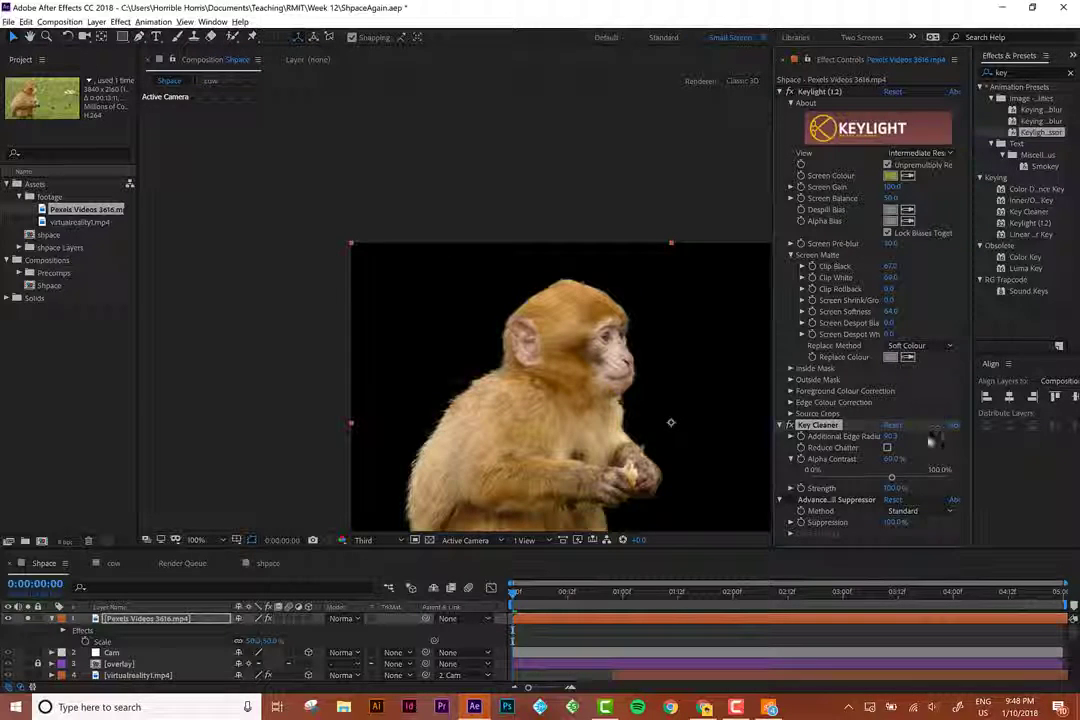
left_click(889, 436)
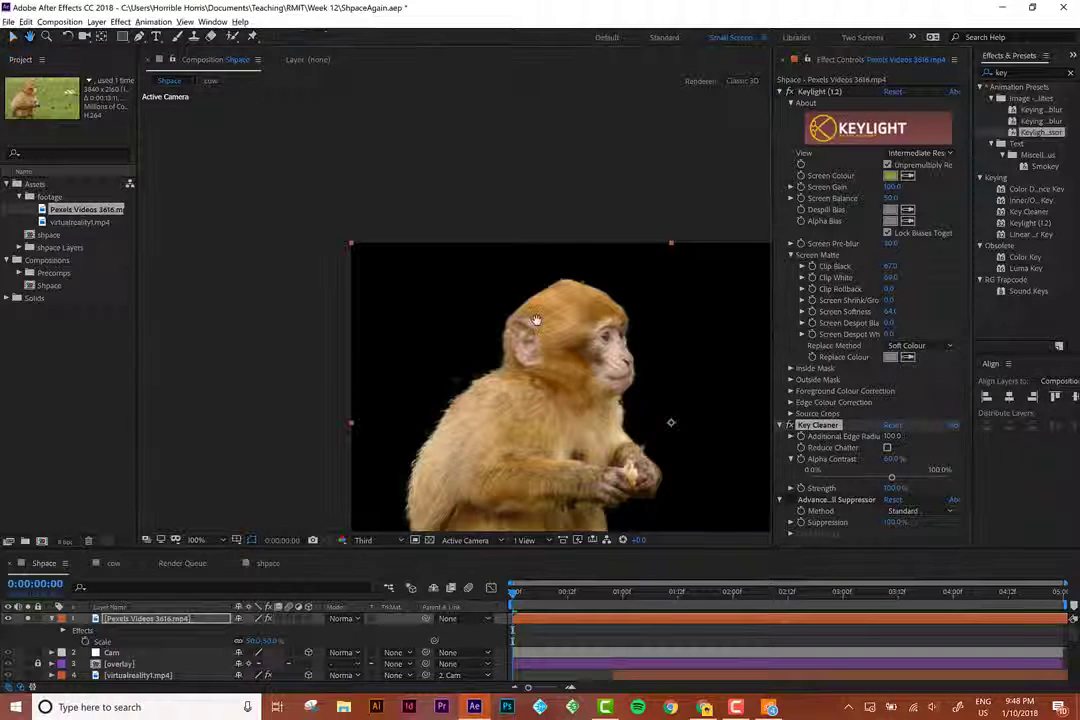
left_click_drag(533, 321, 503, 254)
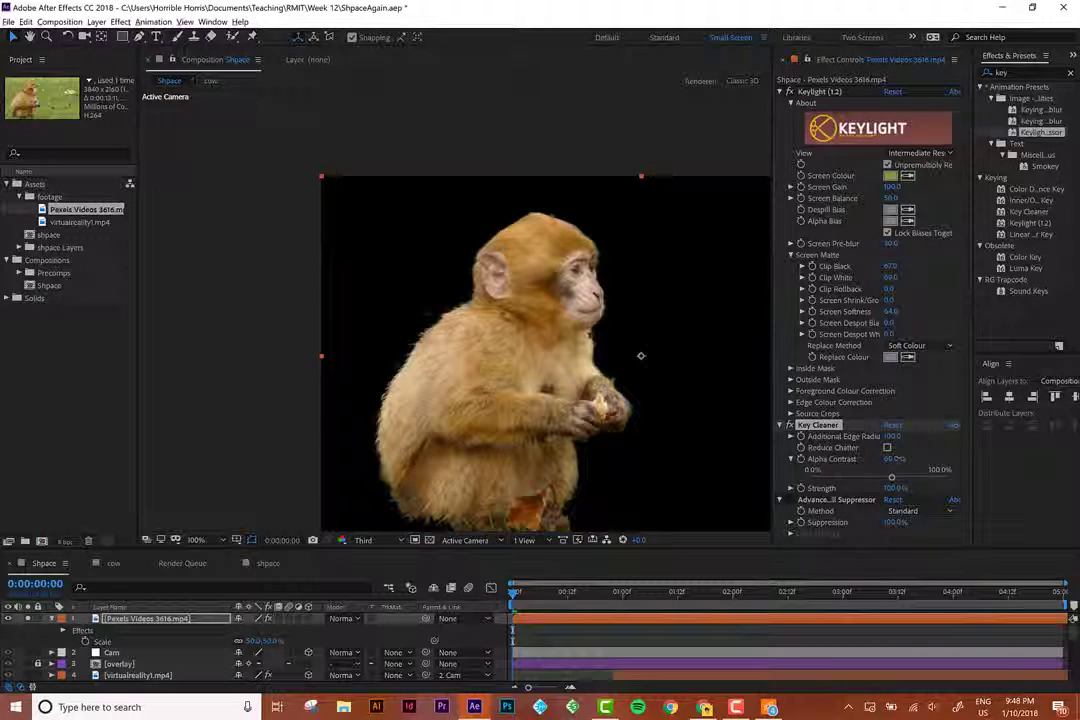
Try Key Cleaner's Alpha Contrast at 100%, settle on about 66%, and preview the keyed monkey clip.
left_click_drag(892, 460, 924, 458)
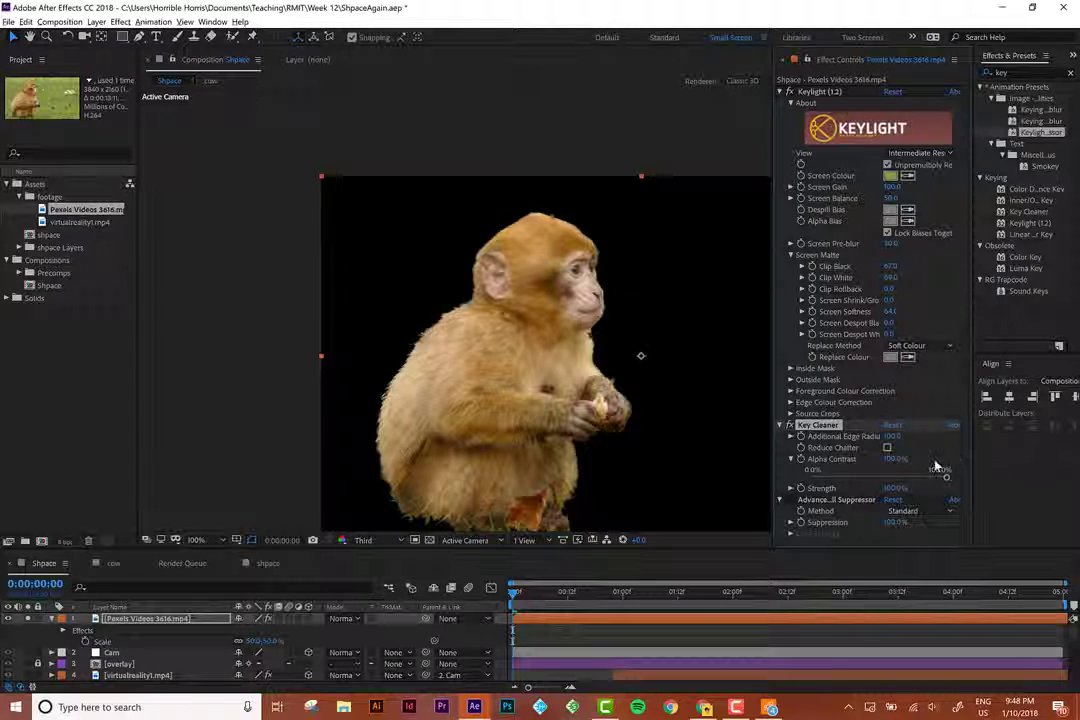
left_click_drag(947, 477, 900, 477)
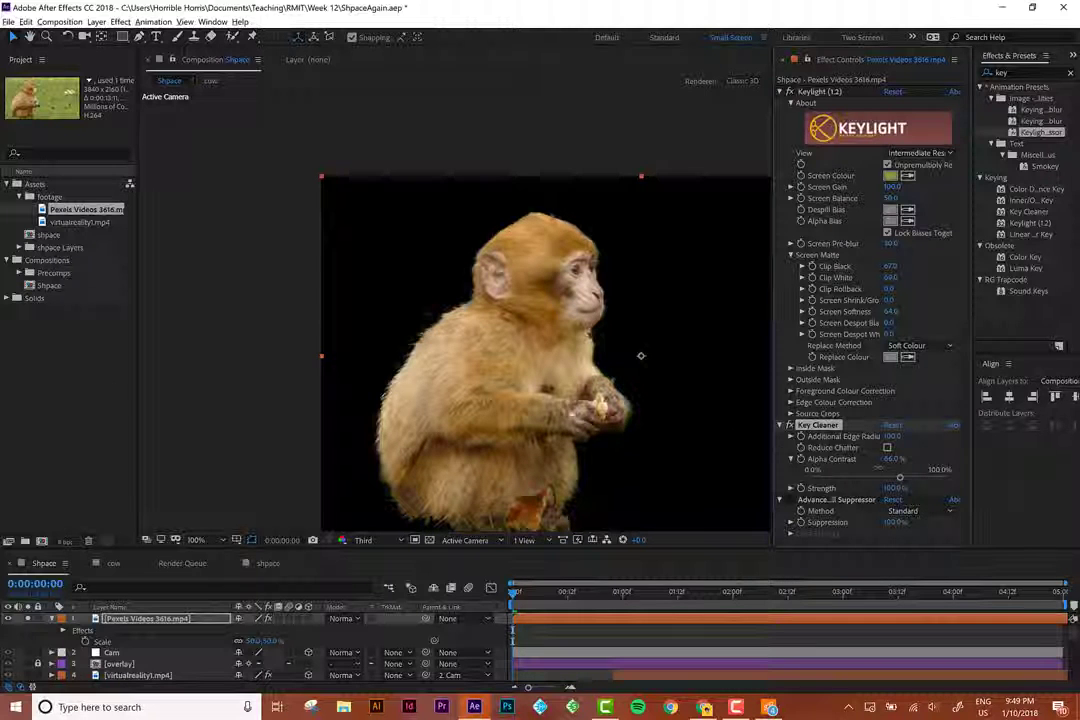
scroll(447, 354, "up", 1)
scroll(388, 318, "down", 1)
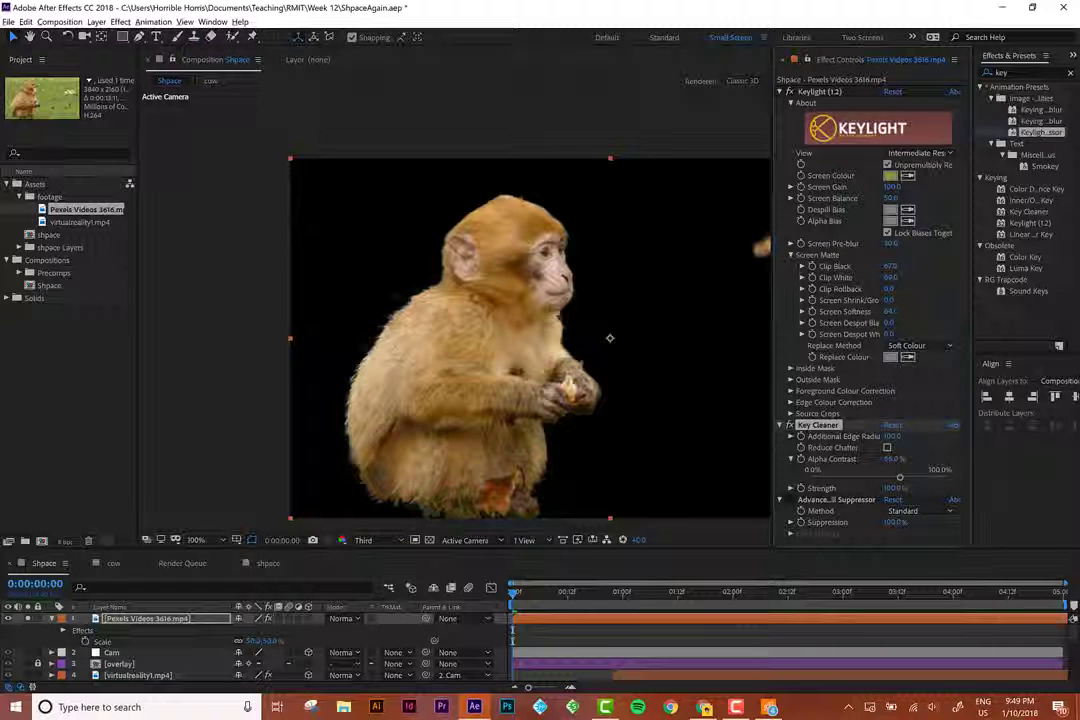
scroll(598, 316, "up", 4)
scroll(598, 316, "down", 4)
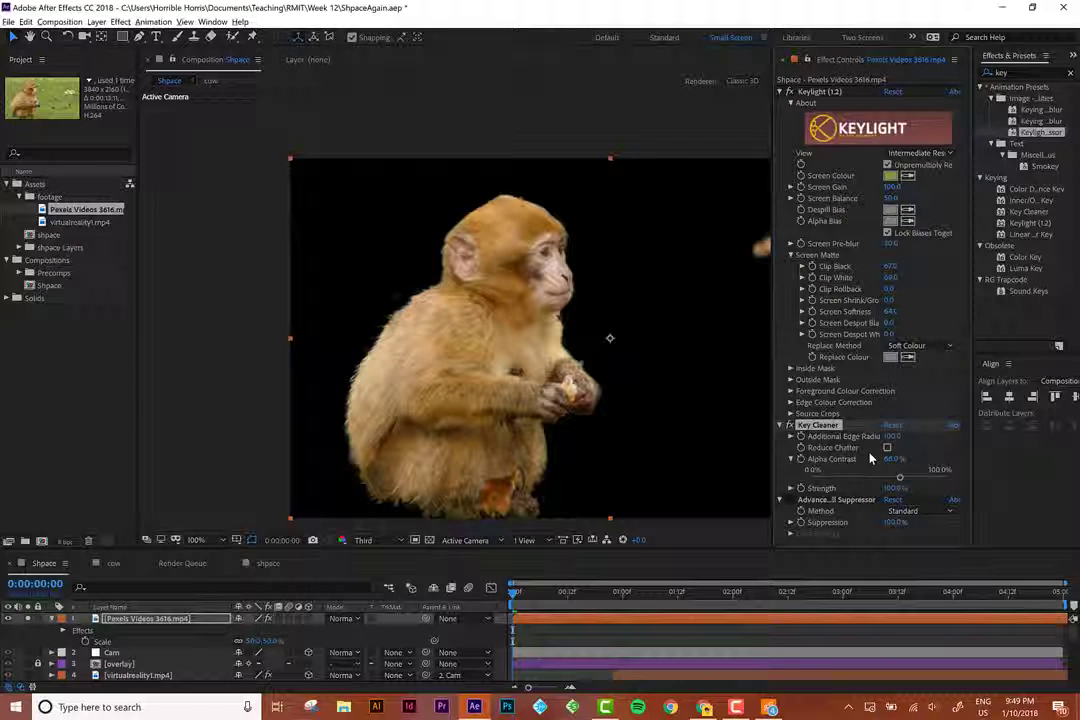
left_click_drag(606, 388, 537, 349)
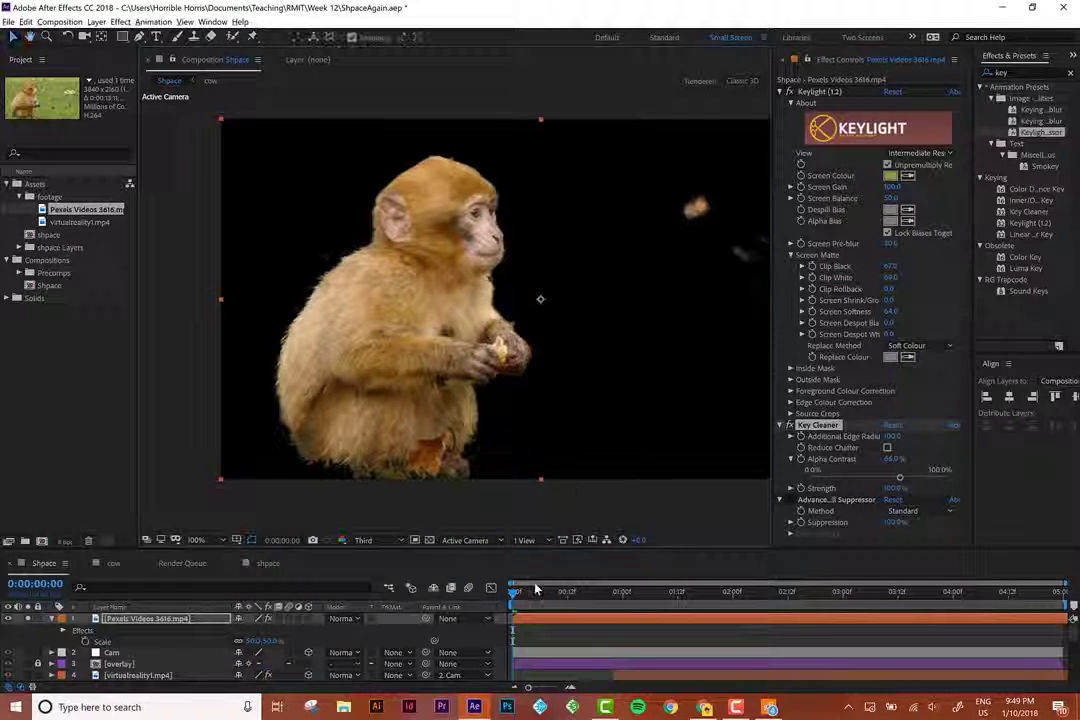
key("space")
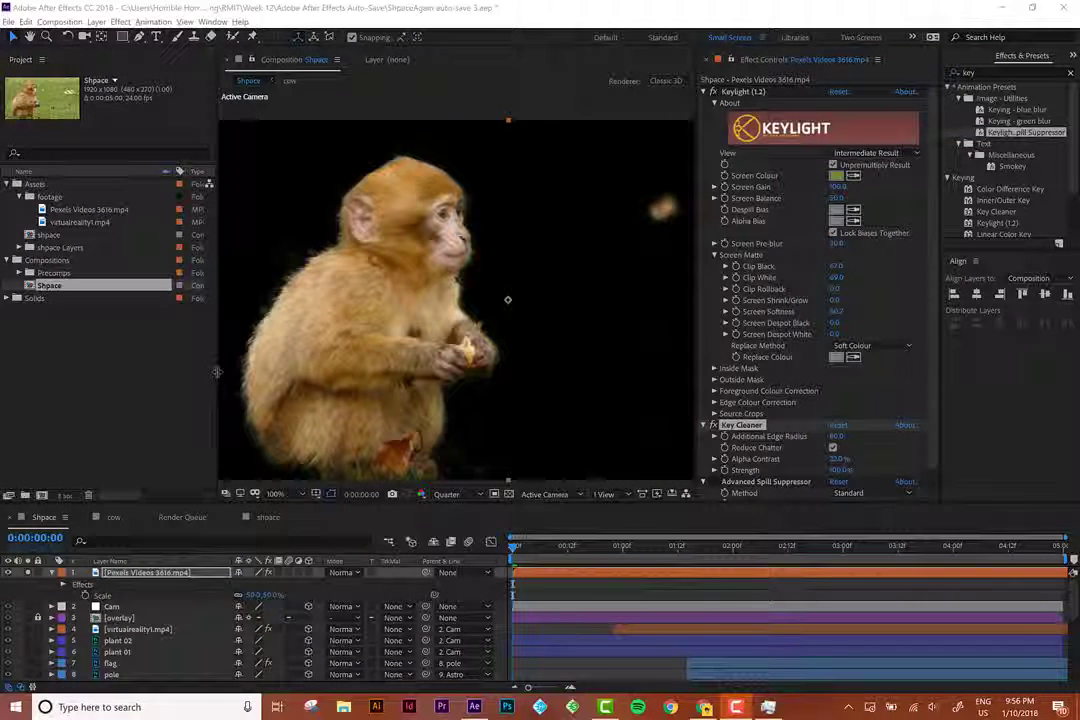
Enlarge the composition viewer by narrowing the project and effect settings areas, and reposition the keyed monkey in view.
left_click_drag(216, 372, 136, 326)
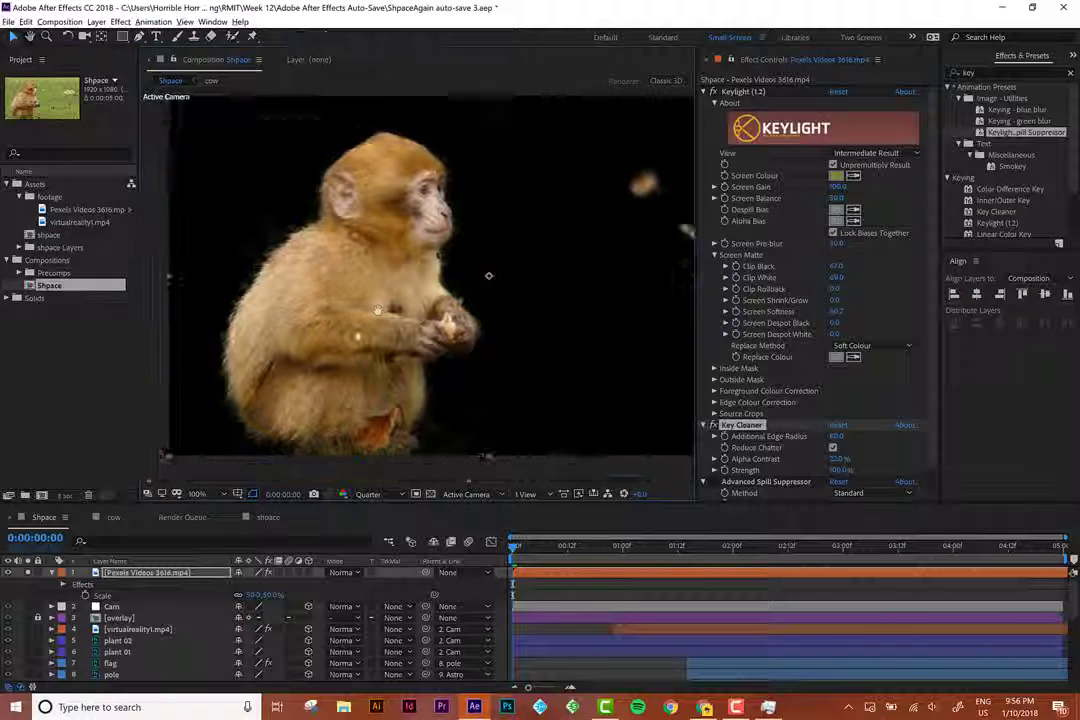
left_click_drag(377, 310, 366, 311)
left_click_drag(697, 270, 729, 268)
left_click_drag(533, 284, 537, 309)
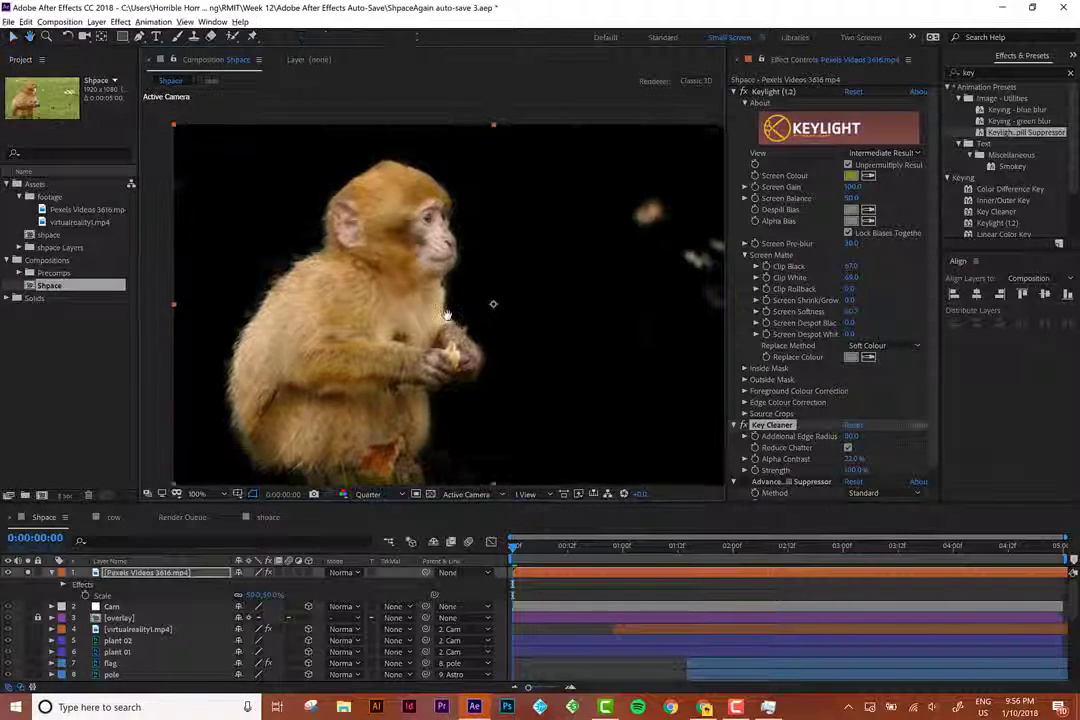
left_click_drag(447, 316, 442, 302)
left_click(13, 36)
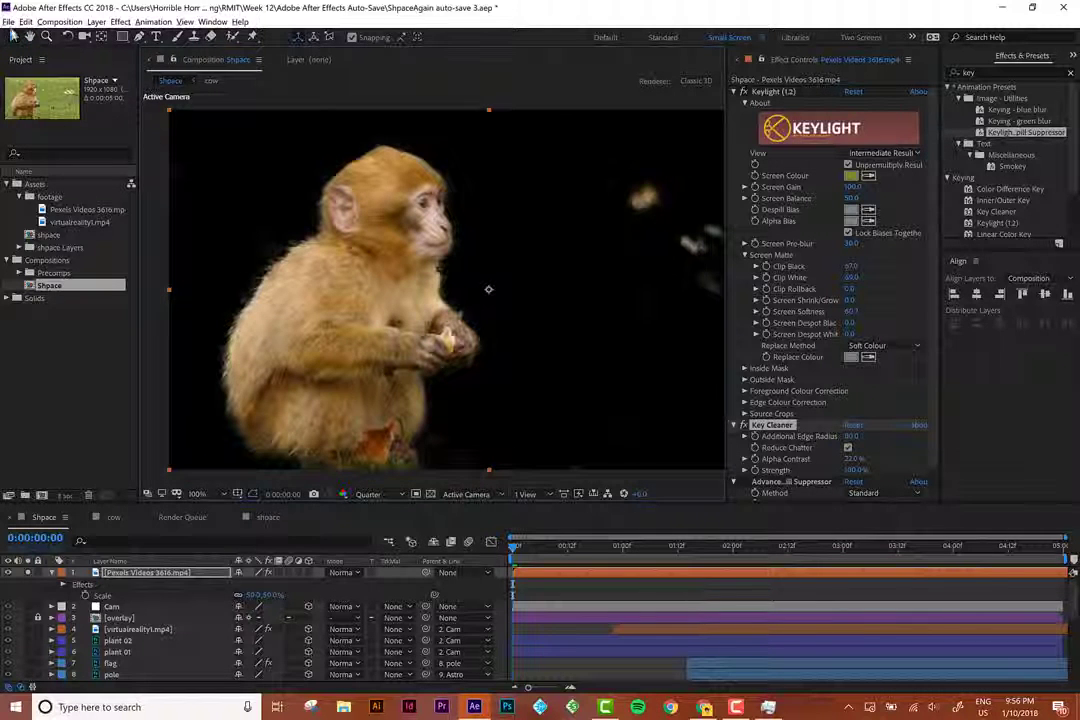
Save the project as ShpaceAgain auto-save 3.aep in the Week 12 folder instead of the auto-save folder.
left_click(8, 21)
mouse_move(60, 139)
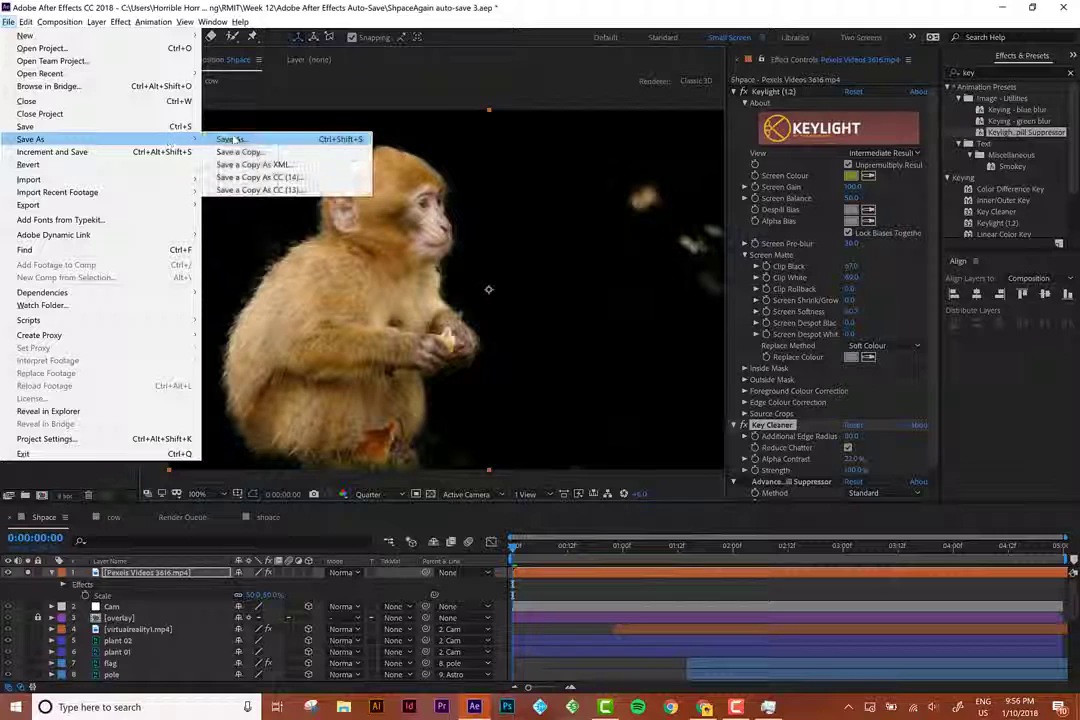
left_click(233, 140)
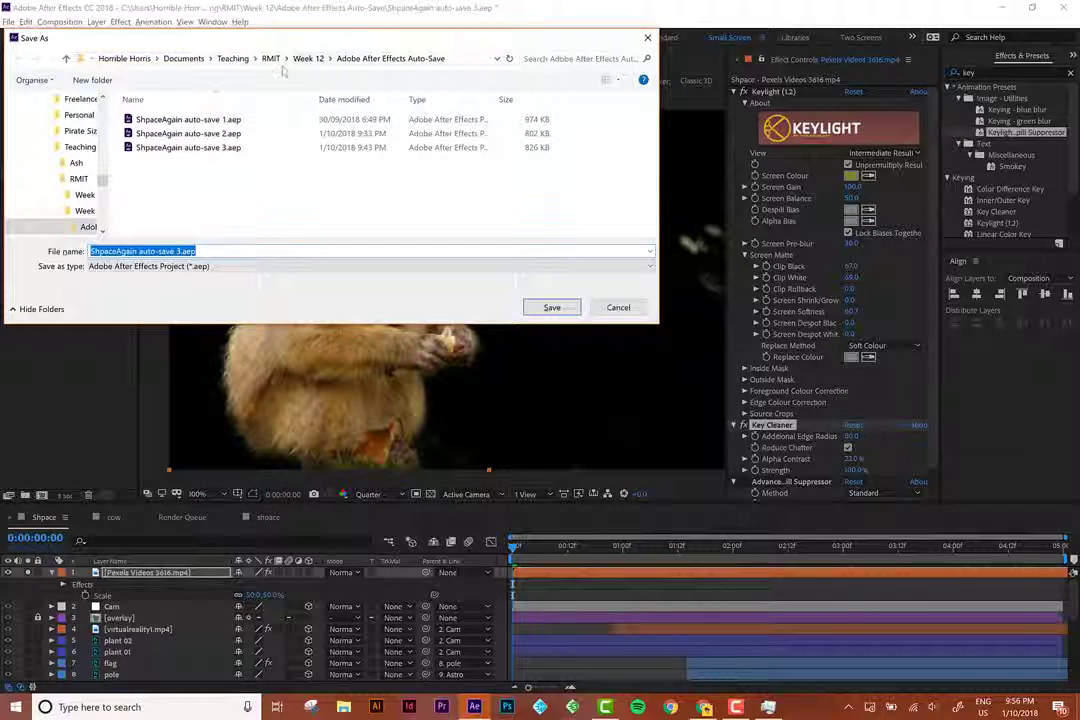
left_click(308, 58)
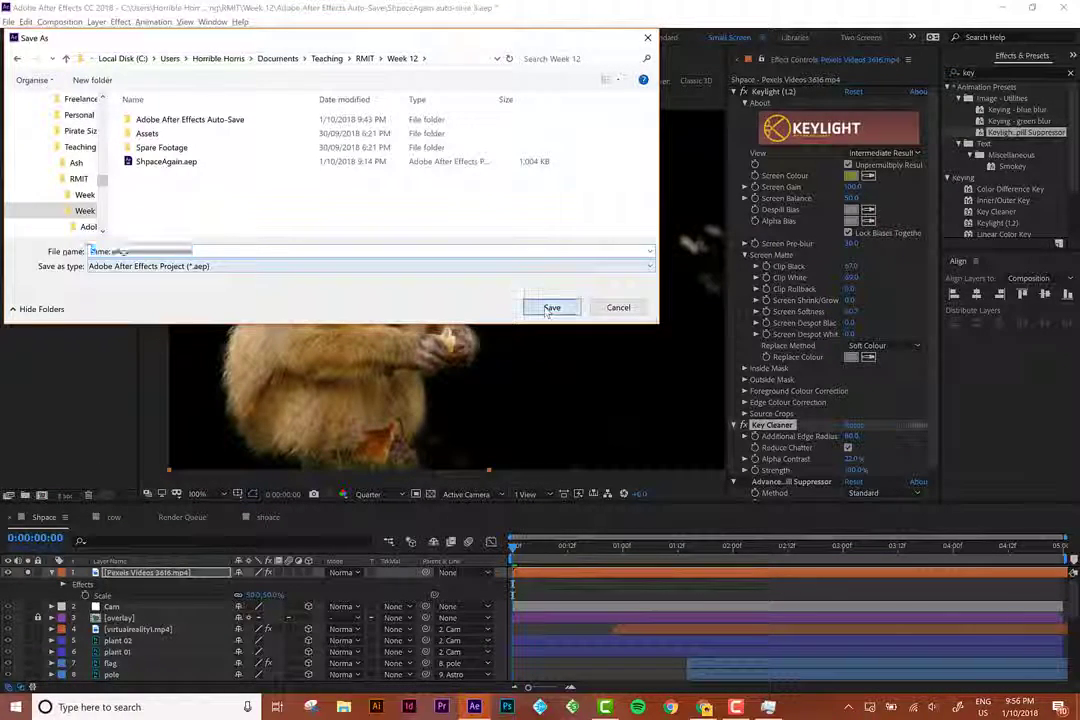
left_click(549, 309)
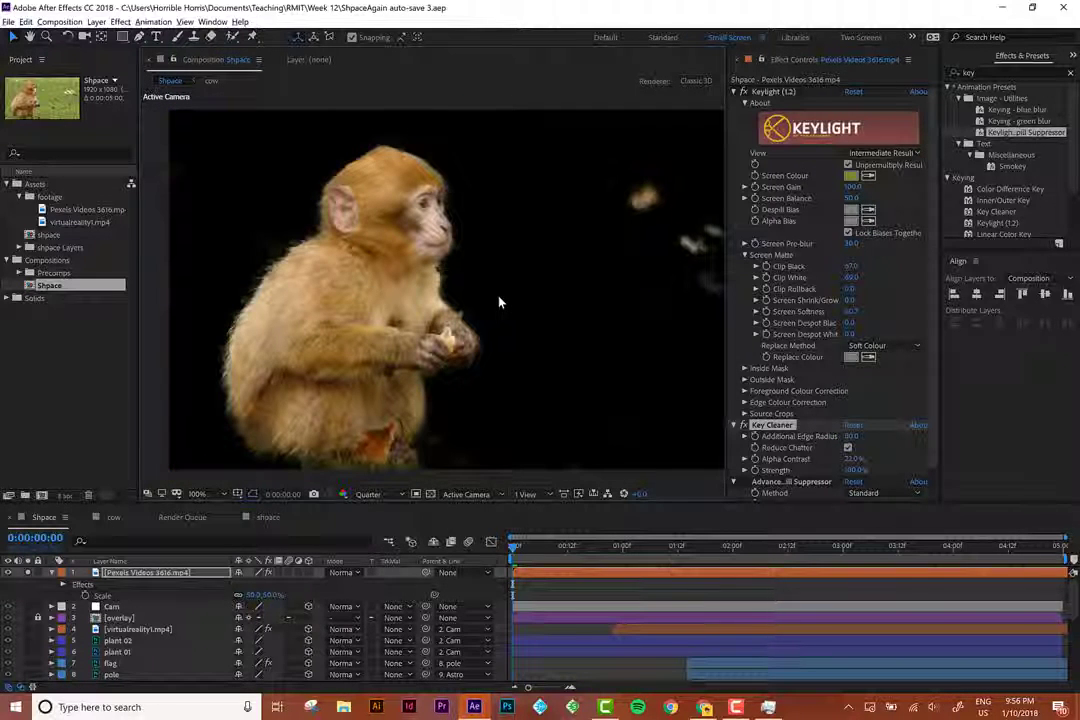
Preview the keyed monkey clip and park the playhead at 0:00:00:08.
key("space")
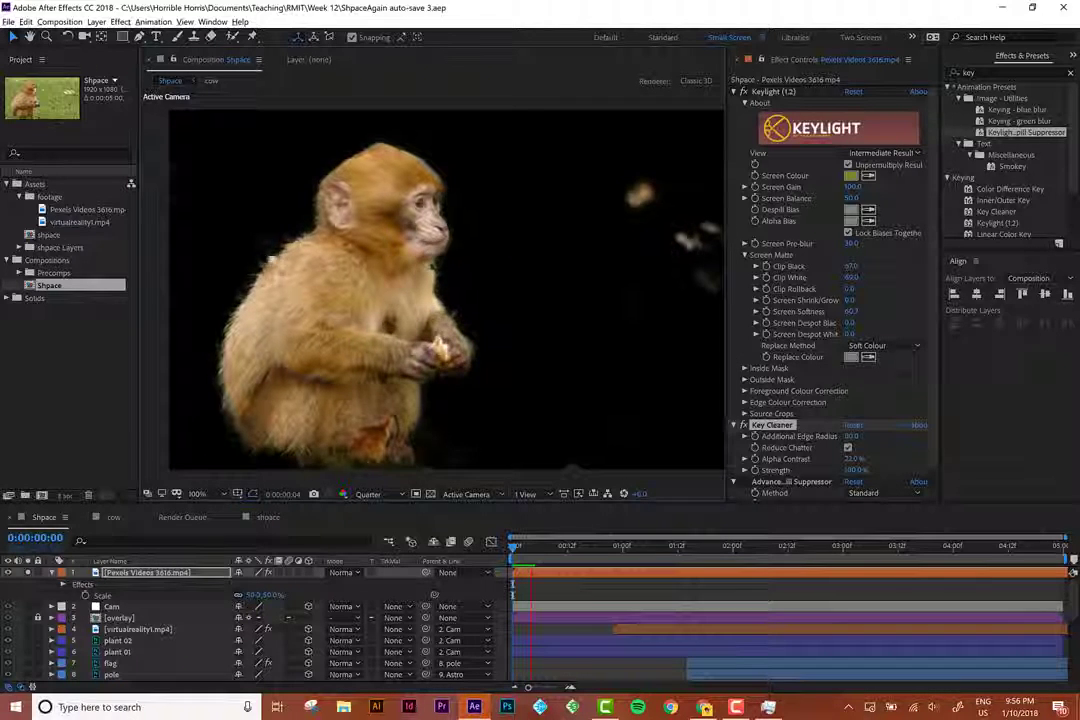
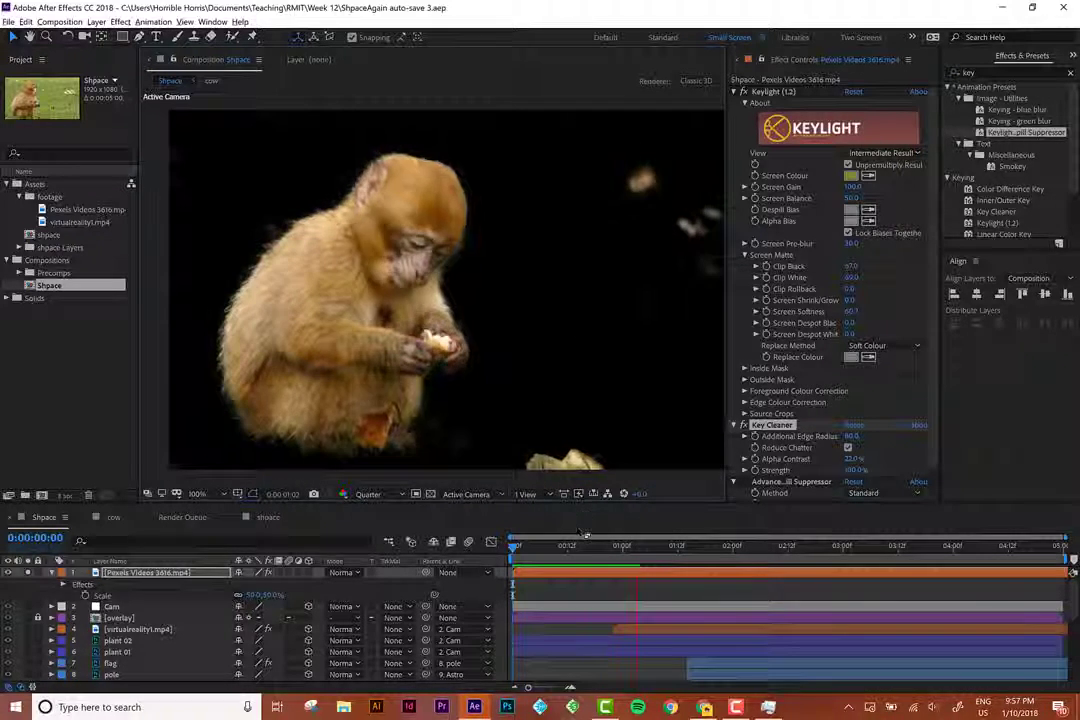
key("space")
left_click(548, 557)
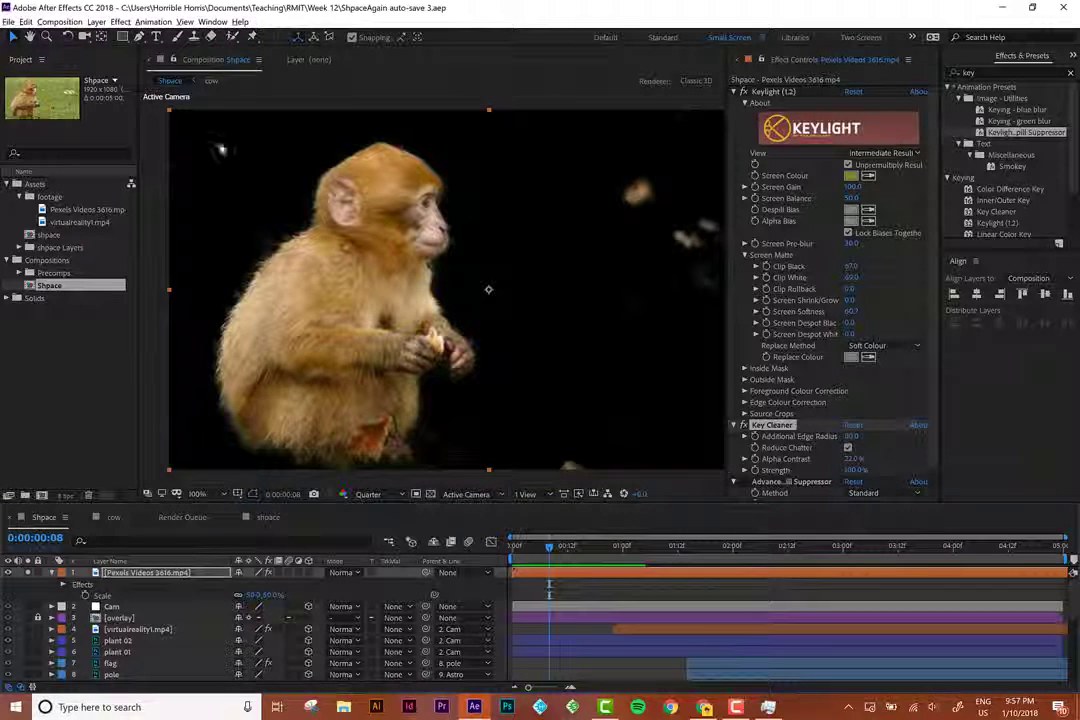
Draw a closed, curved Pen mask loosely around the monkey on the Pexels Videos 3616.mp4 layer, excluding the stray background remnants.
left_click(139, 36)
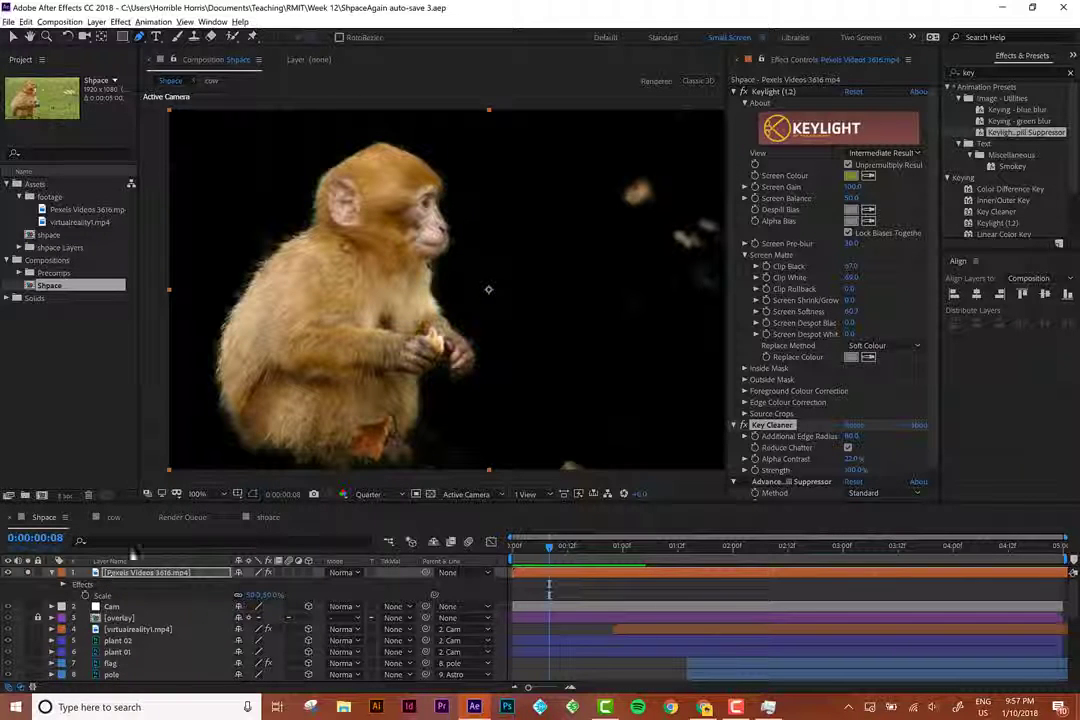
left_click_drag(224, 136, 266, 104)
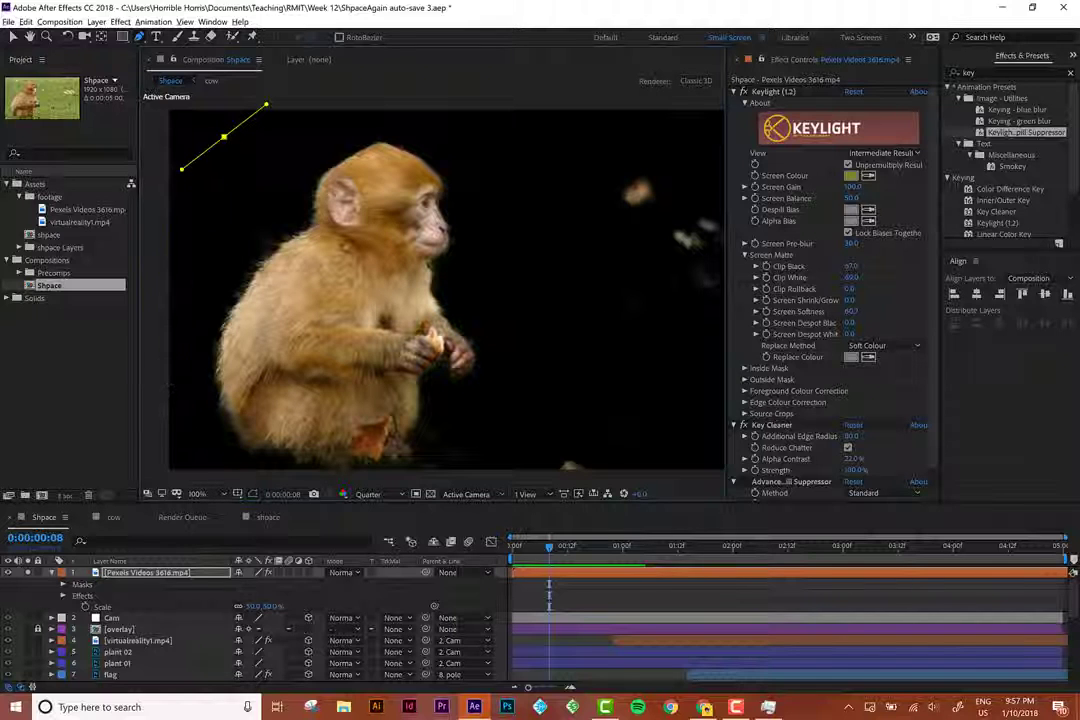
left_click_drag(166, 365, 171, 491)
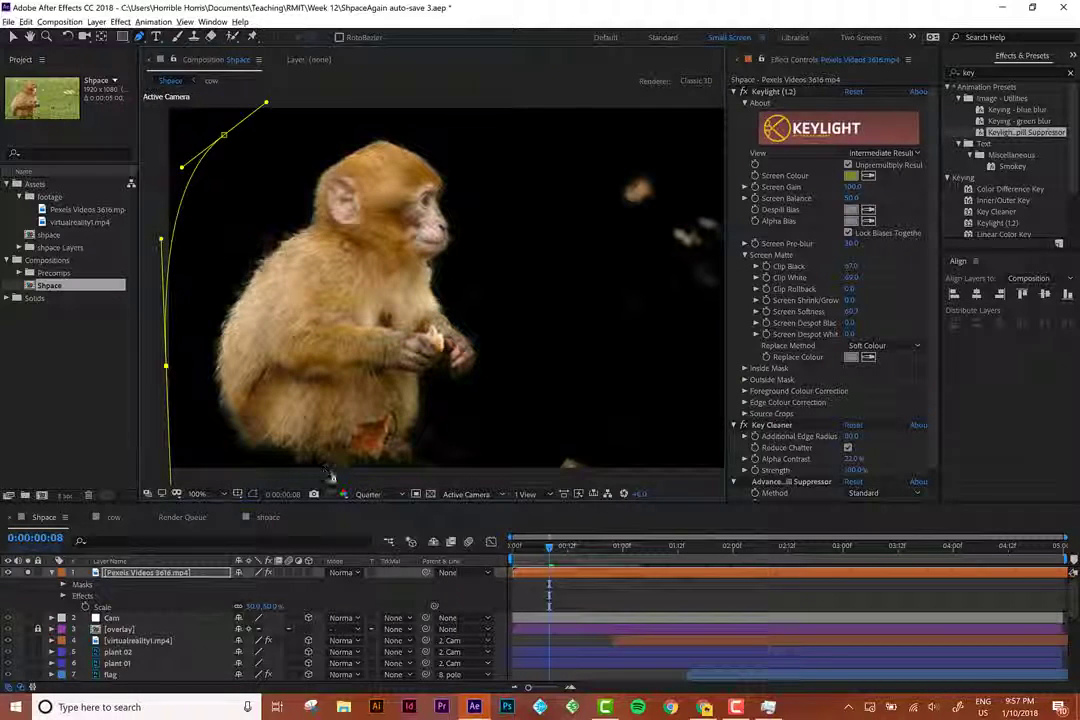
left_click_drag(331, 473, 368, 478)
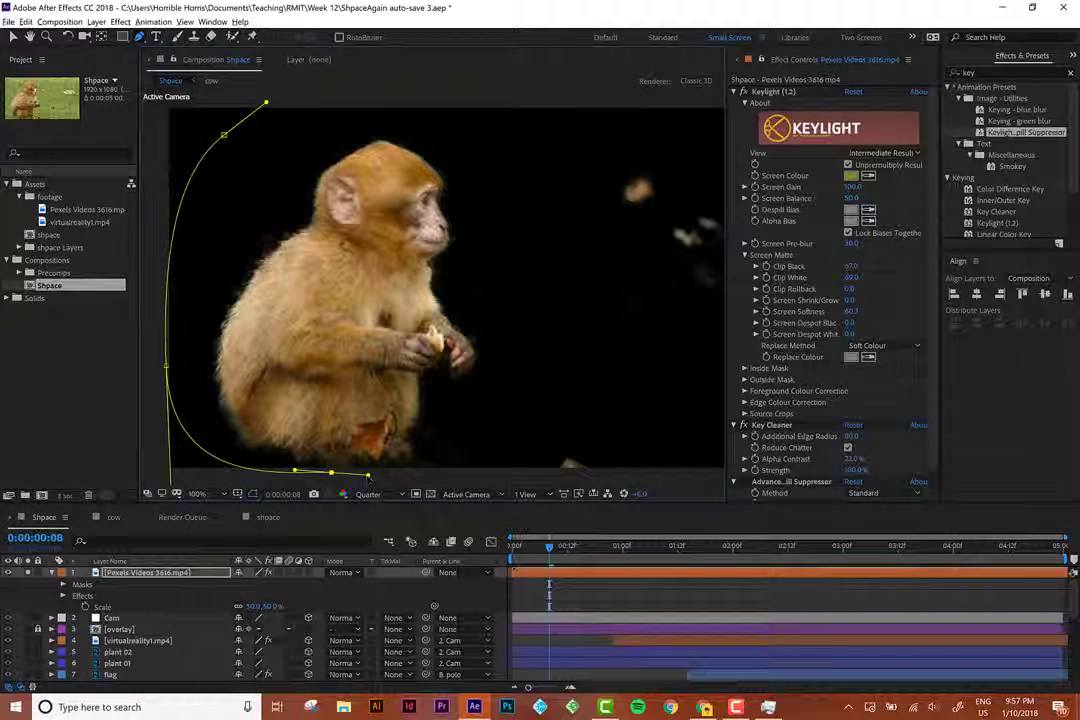
left_click_drag(497, 441, 540, 345)
key("ctrl+z")
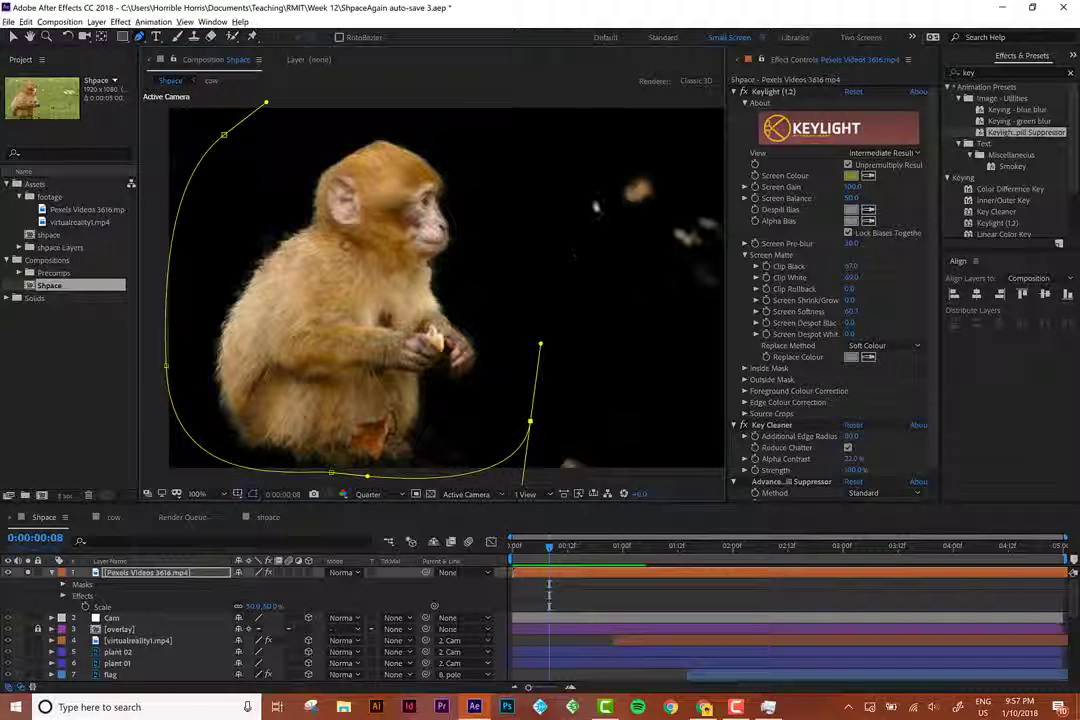
left_click_drag(576, 179, 536, 112)
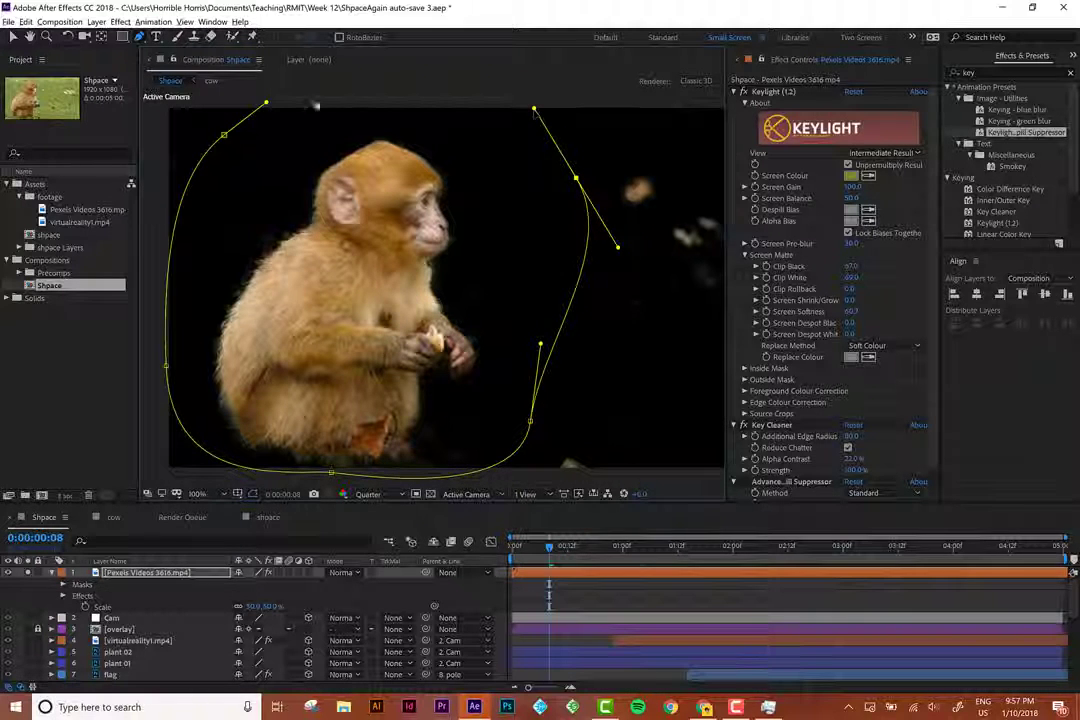
left_click_drag(224, 134, 140, 200)
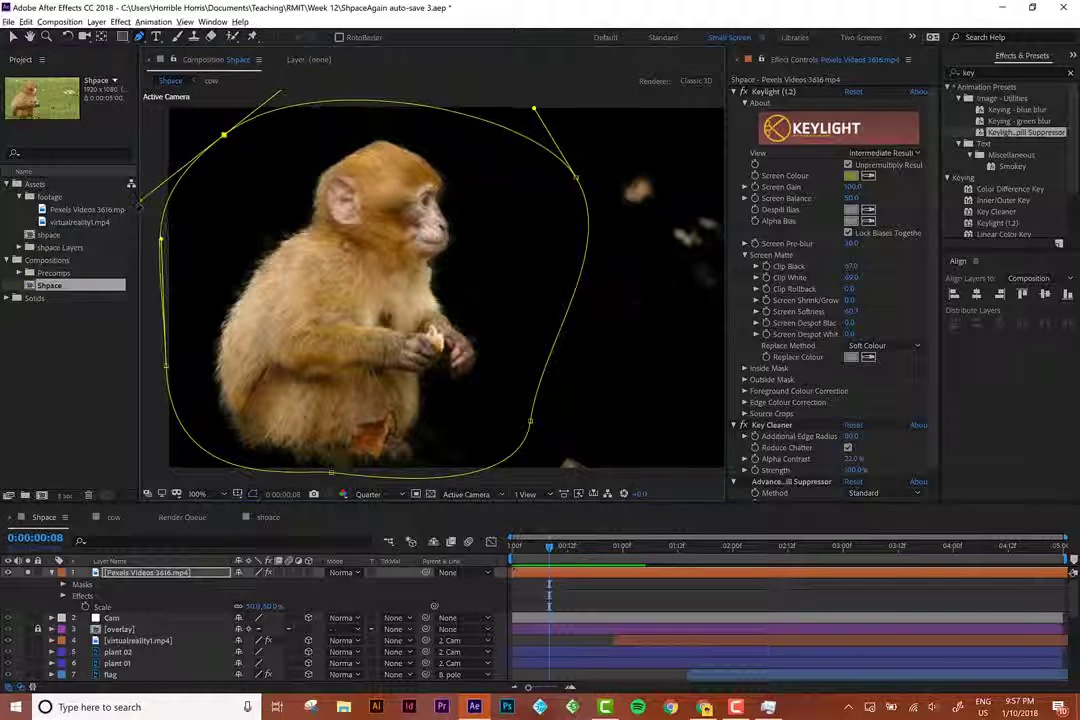
Refine the monkey mask by shifting its two upper points and adjusting the curve handle beside the monkey's hands.
key("v")
mouse_move(224, 134)
left_mouse_down()
mouse_move(206, 122)
mouse_move(238, 135)
left_mouse_up()
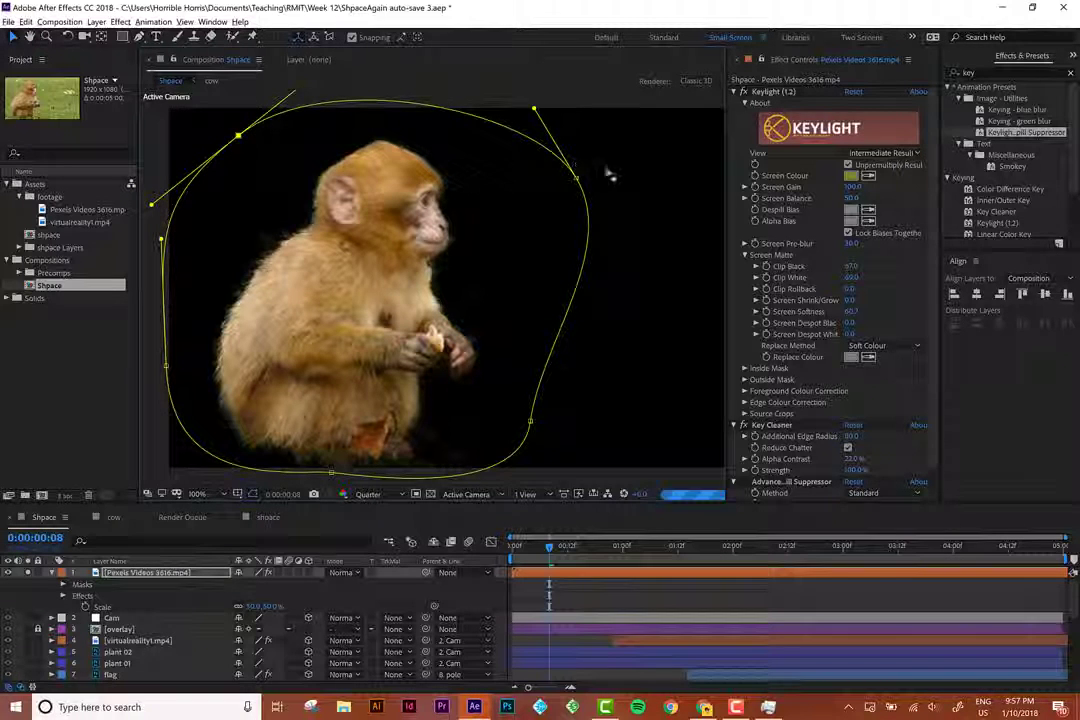
left_click(577, 177)
left_click_drag(577, 177, 581, 167)
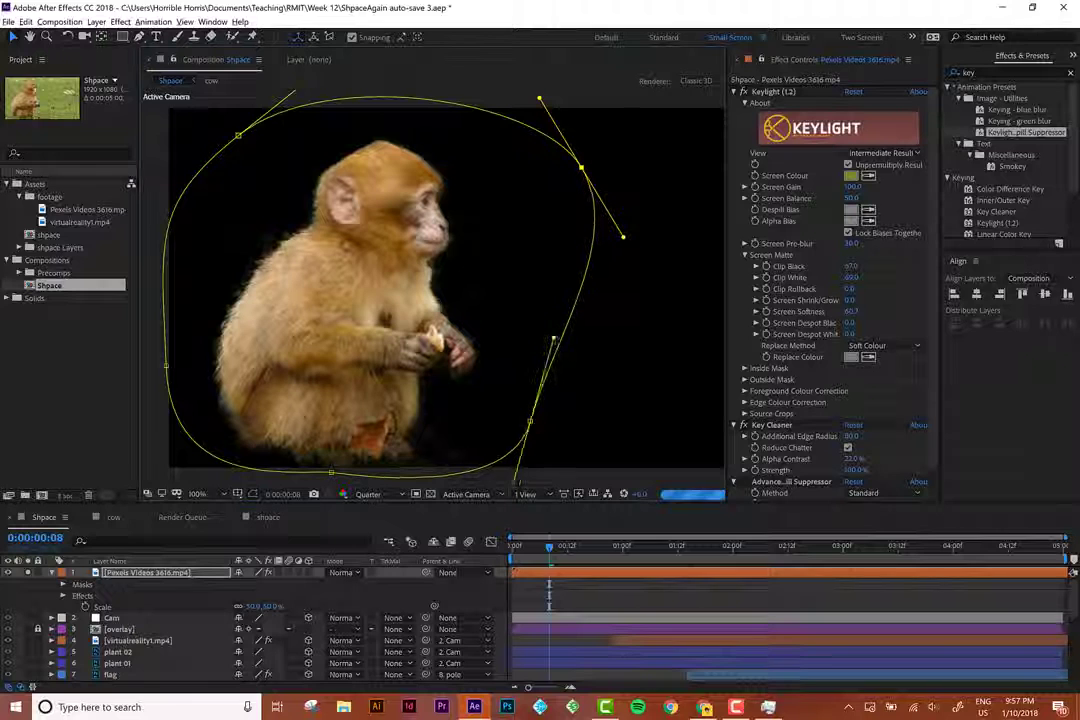
left_click_drag(543, 344, 556, 337)
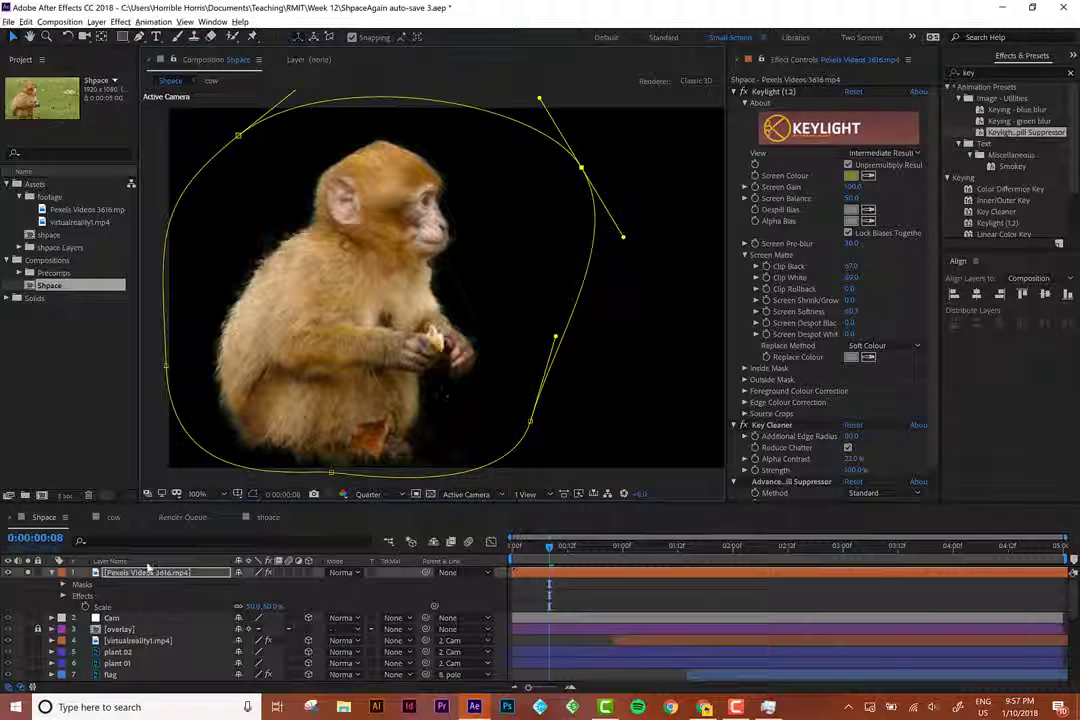
Set the monkey mask's feather to 100 pixels and collapse the layer's properties.
left_click(63, 585)
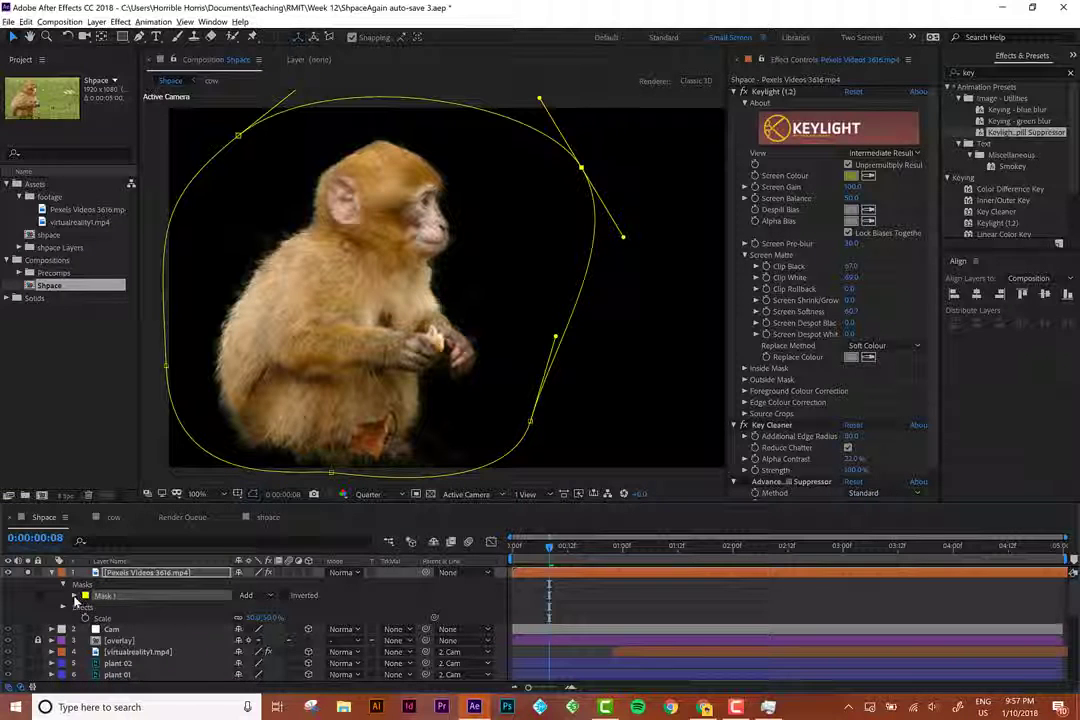
left_click(74, 595)
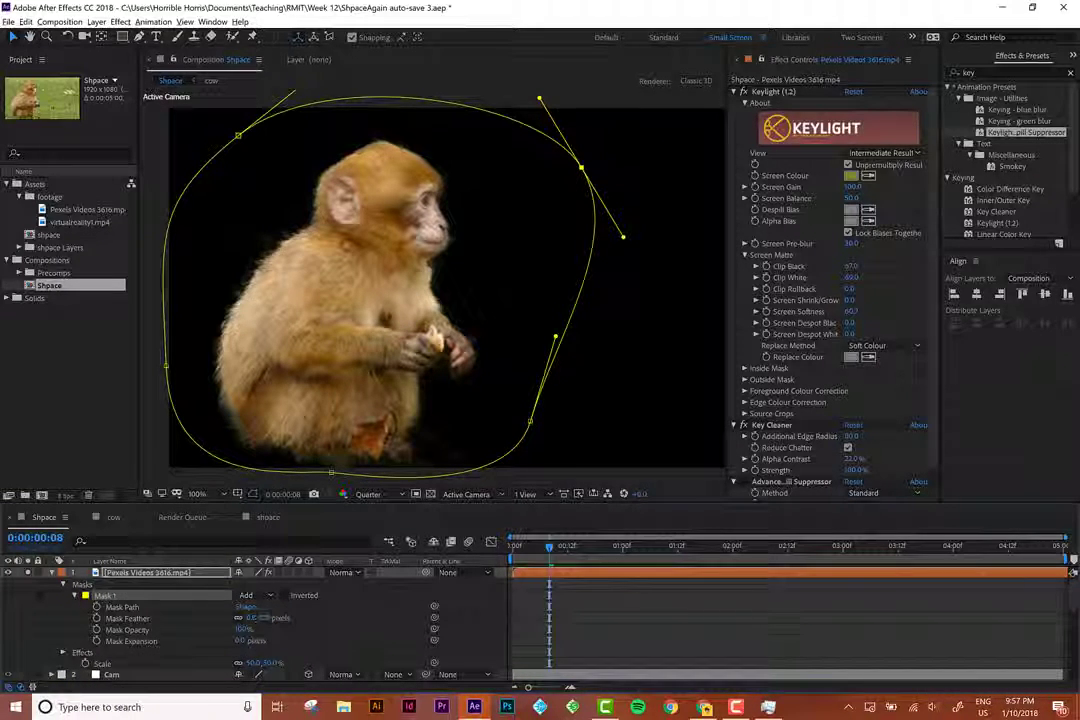
left_click_drag(225, 617, 512, 572)
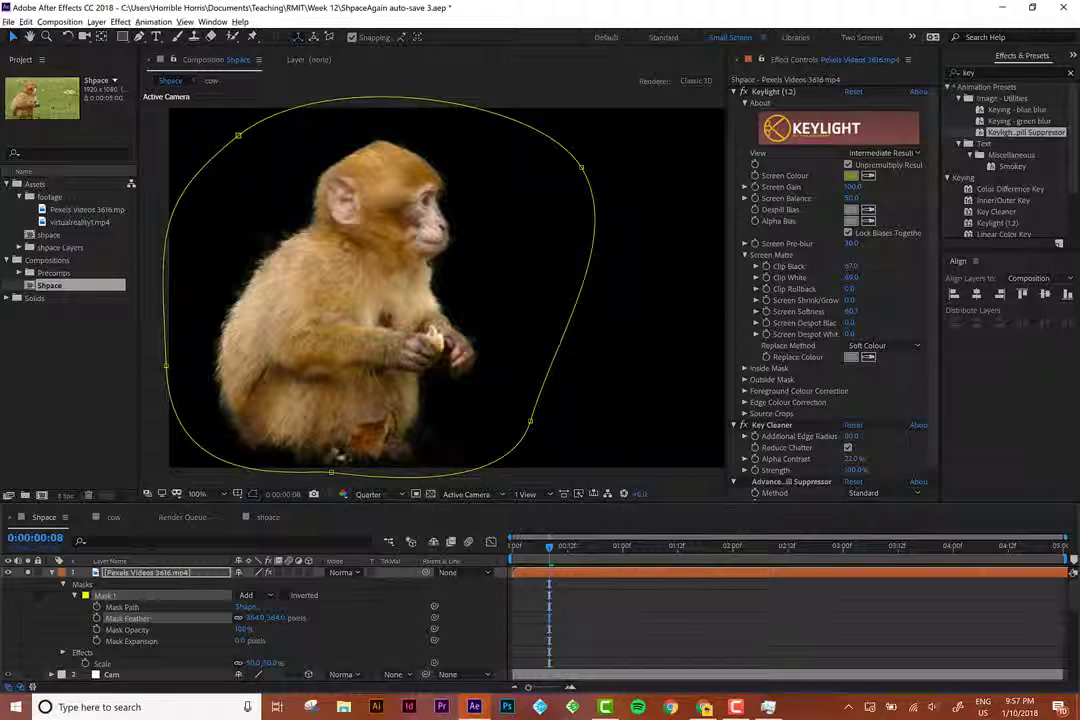
left_click(277, 617)
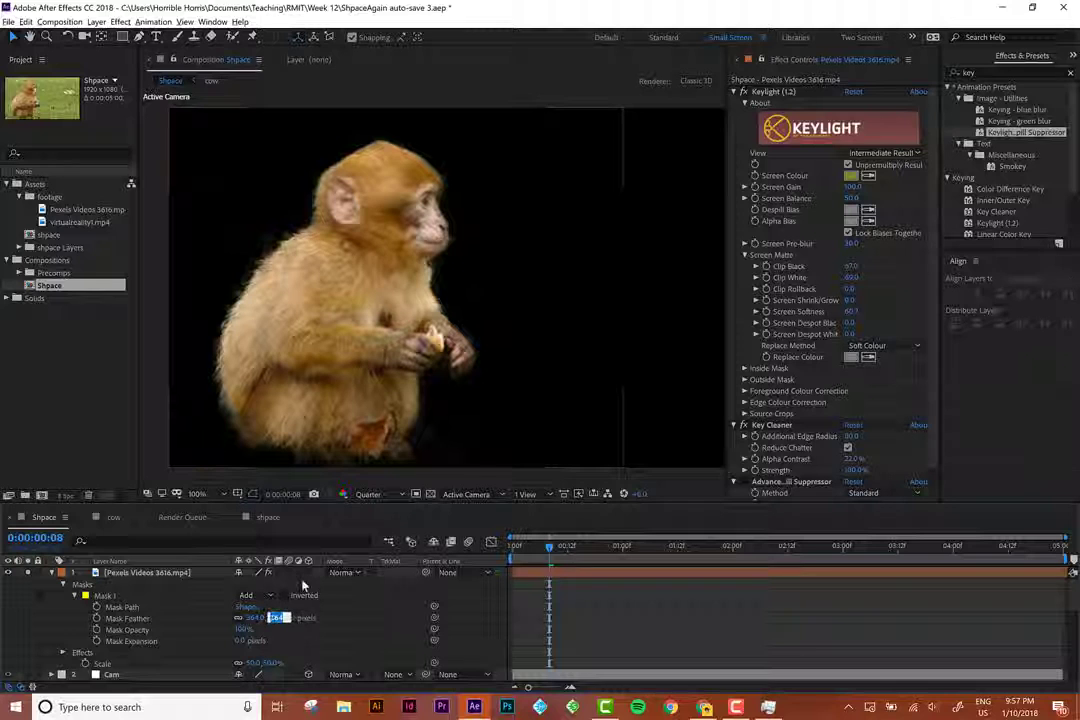
type("100")
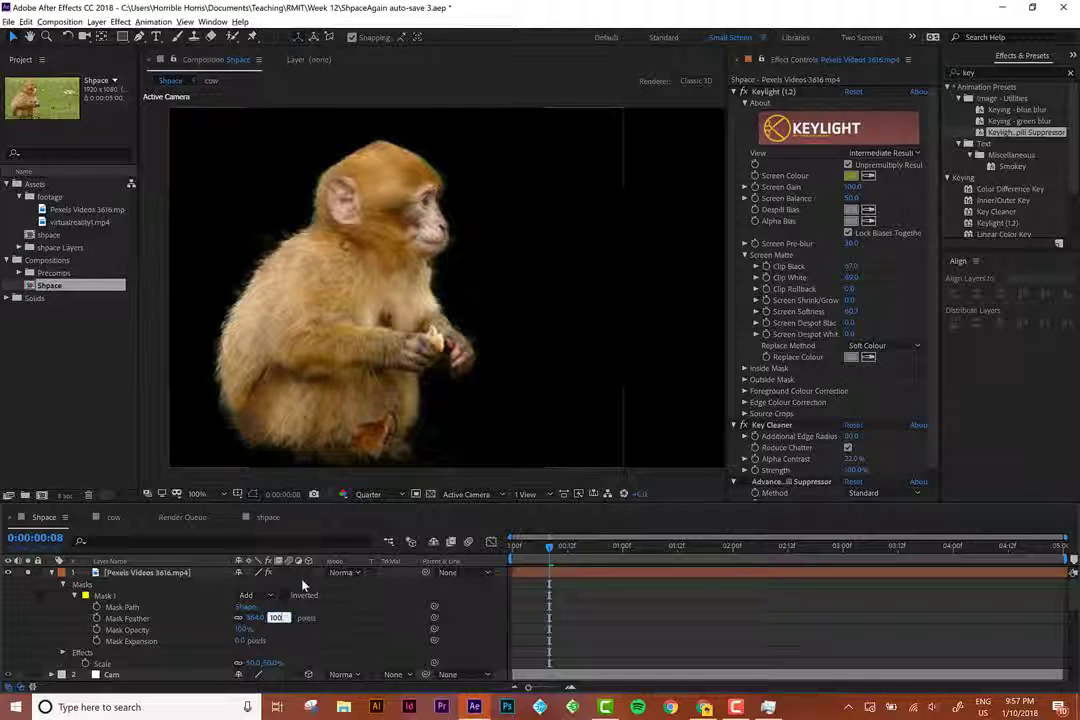
key("Return")
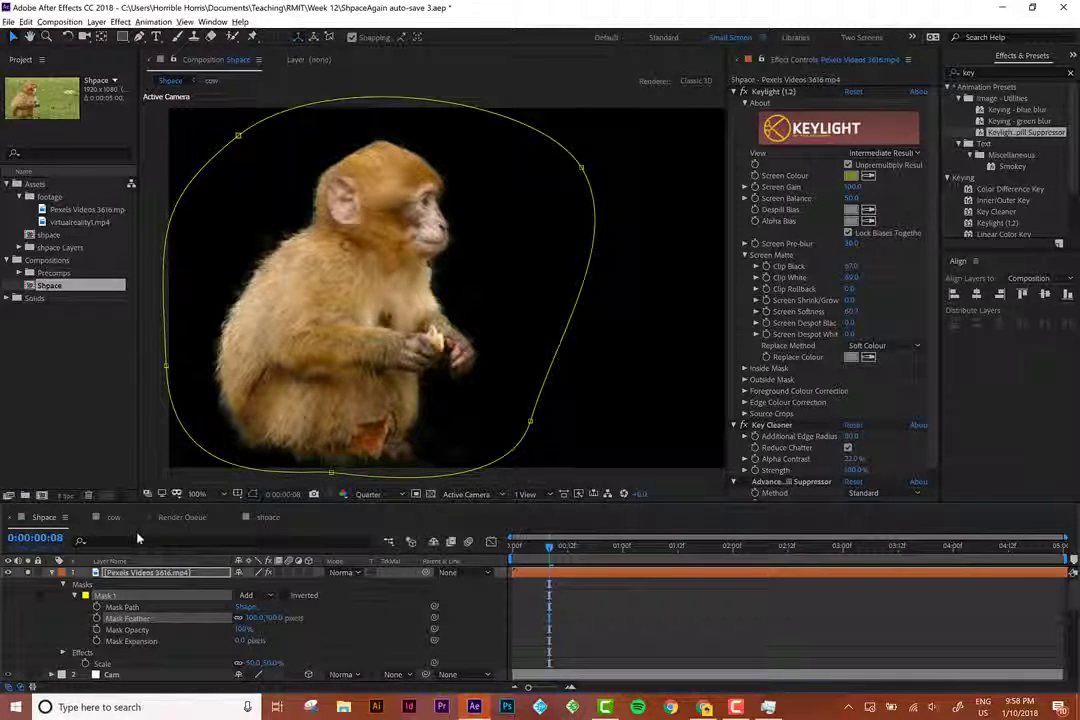
left_click(52, 573)
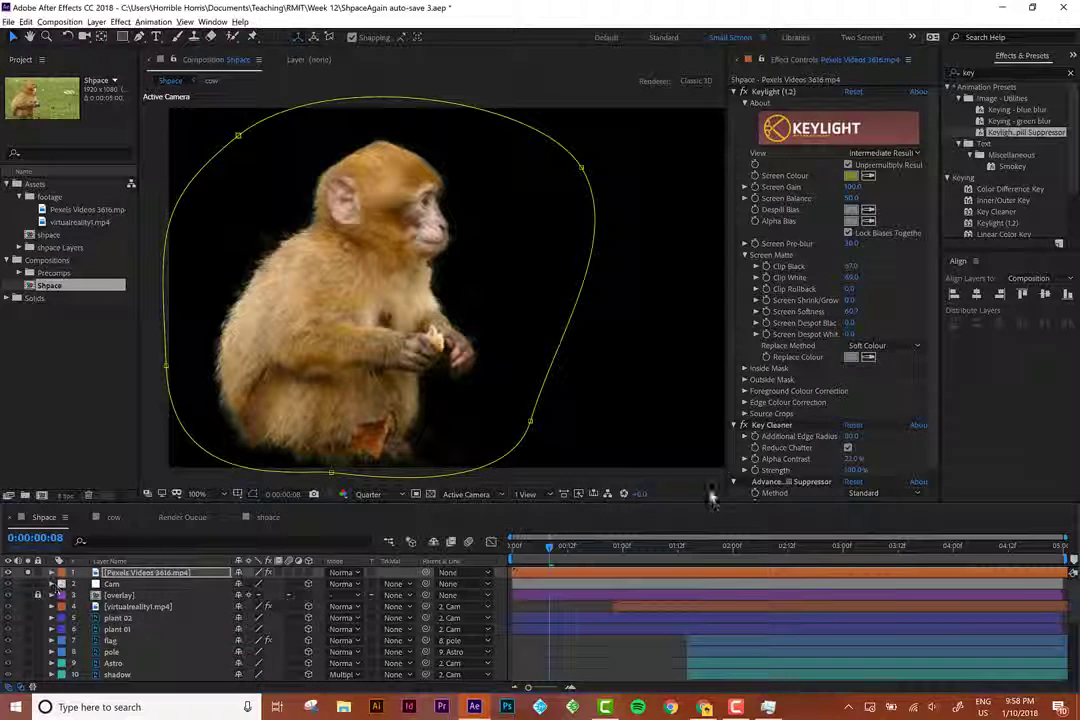
Check that the monkey stays inside the mask at several later frames, including 0:00:03:19 and 0:00:04:15.
left_click(765, 548)
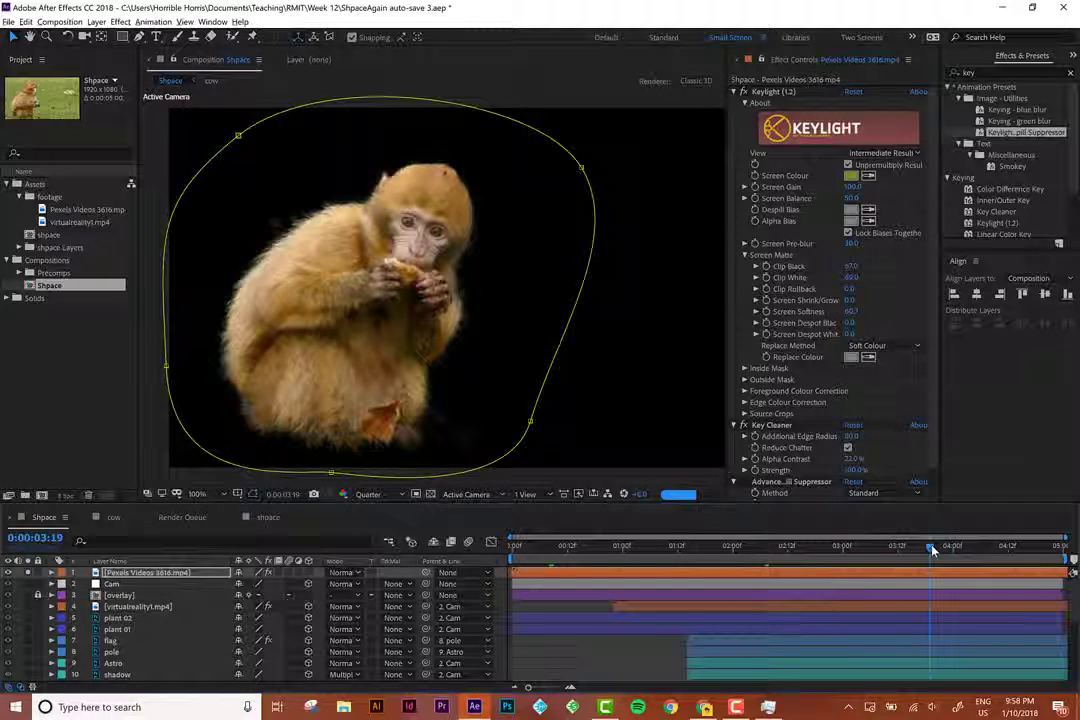
left_click(930, 548)
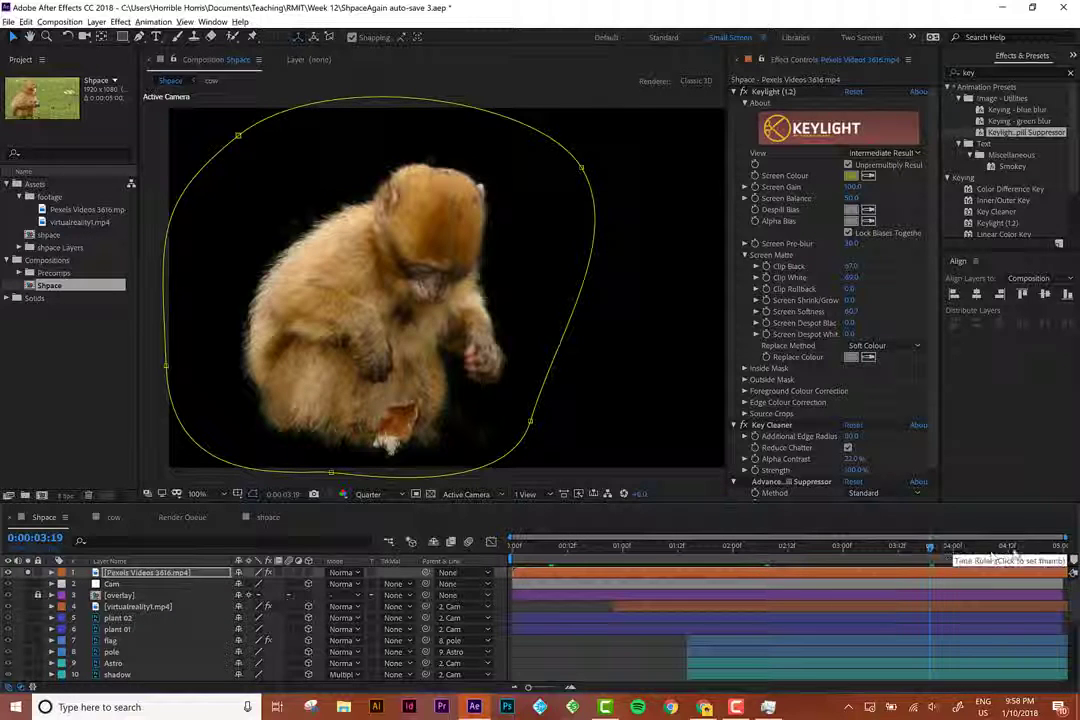
left_click(1022, 548)
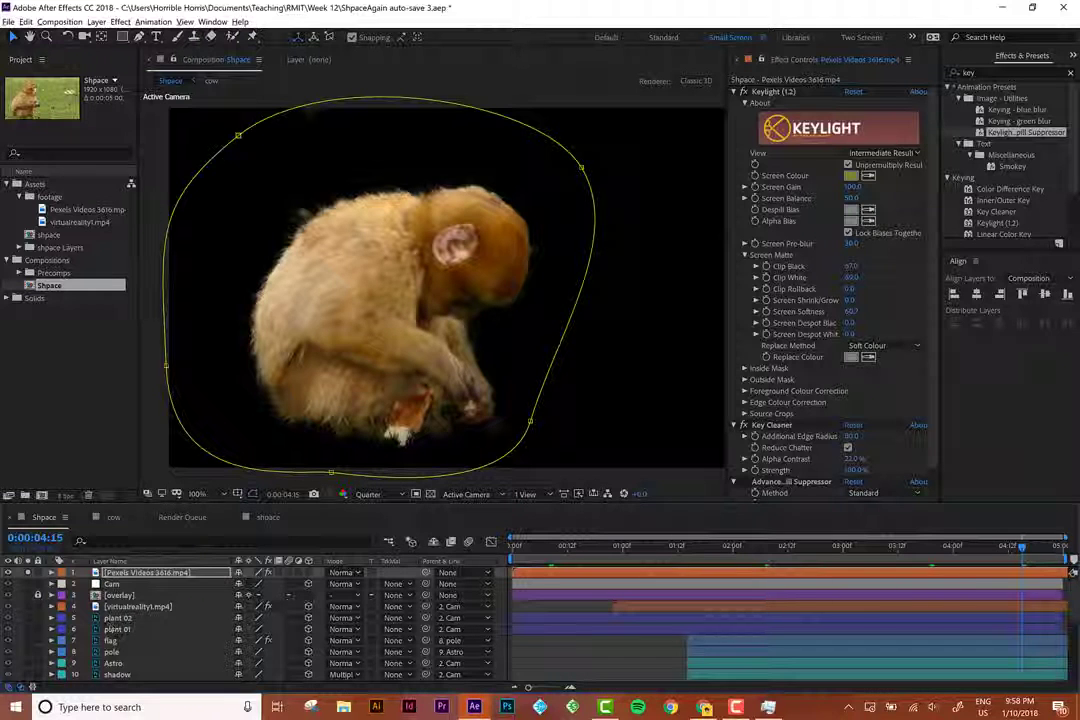
Turn off solo on the monkey layer to show the full Shpace scene, keeping that layer selected.
left_click(31, 572)
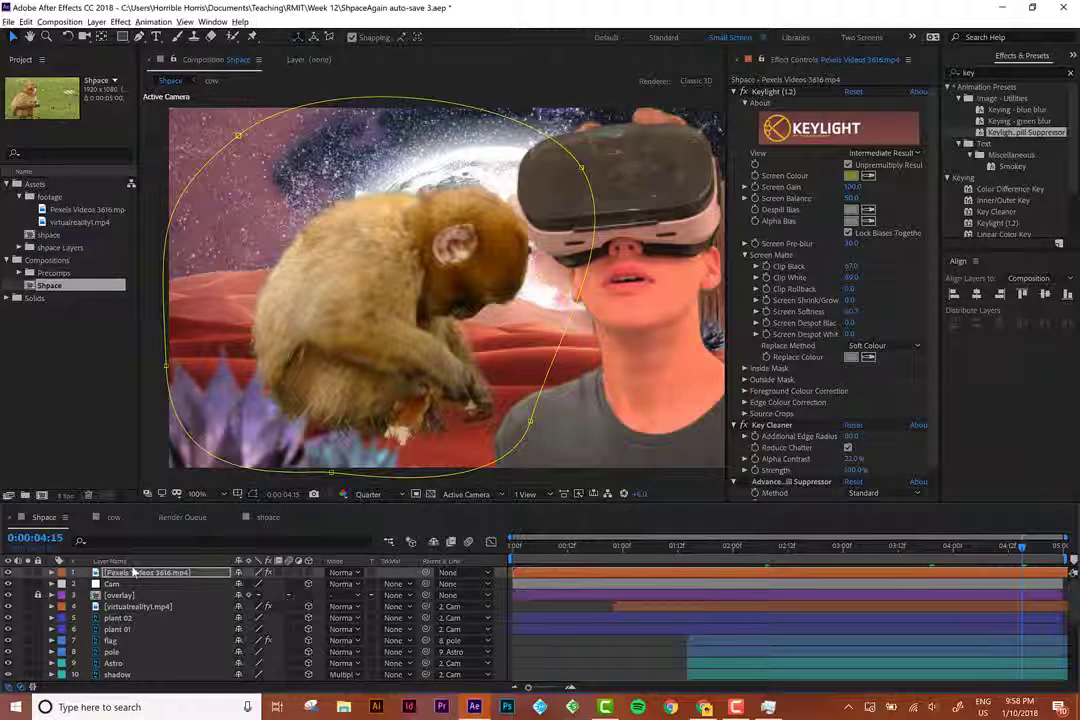
left_click(112, 561)
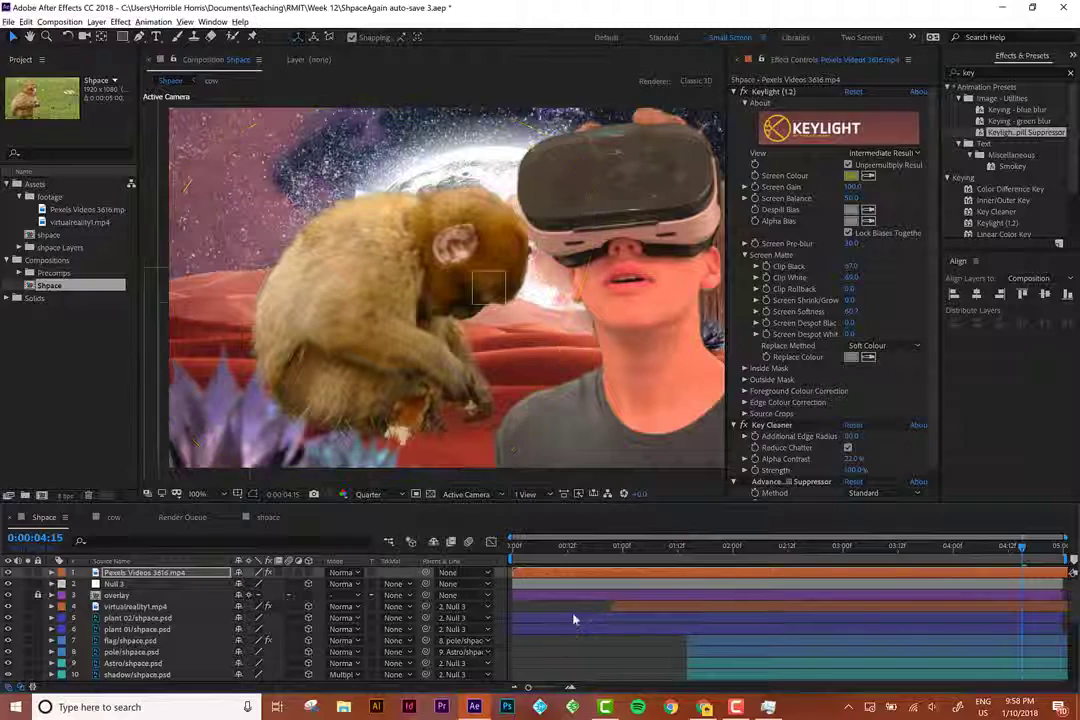
right_click(565, 640)
left_click(551, 582)
left_click(562, 572)
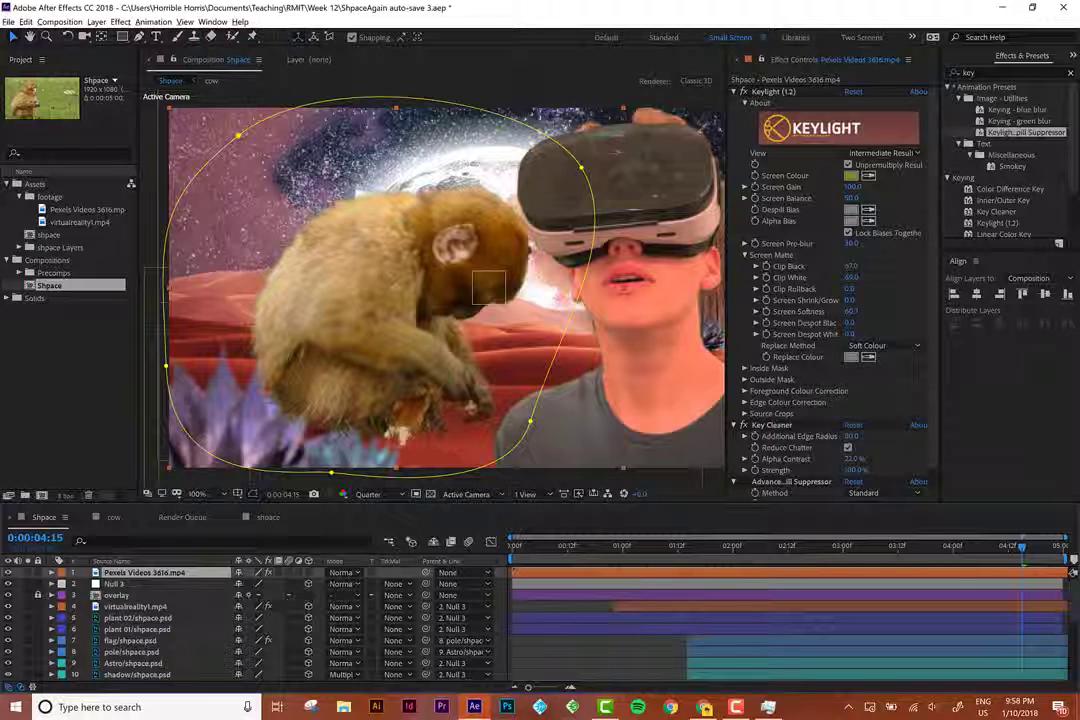
Move the monkey layer's anchor point onto the monkey's body and make it a 3D layer at the composition's first frame.
key("y")
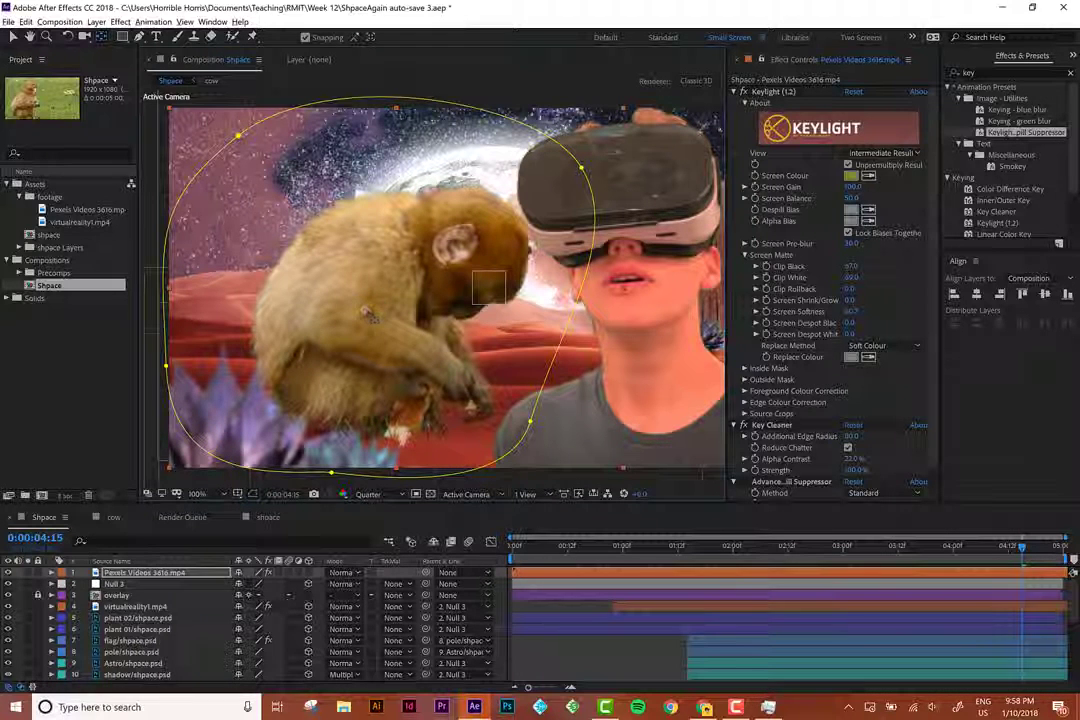
left_click(309, 574)
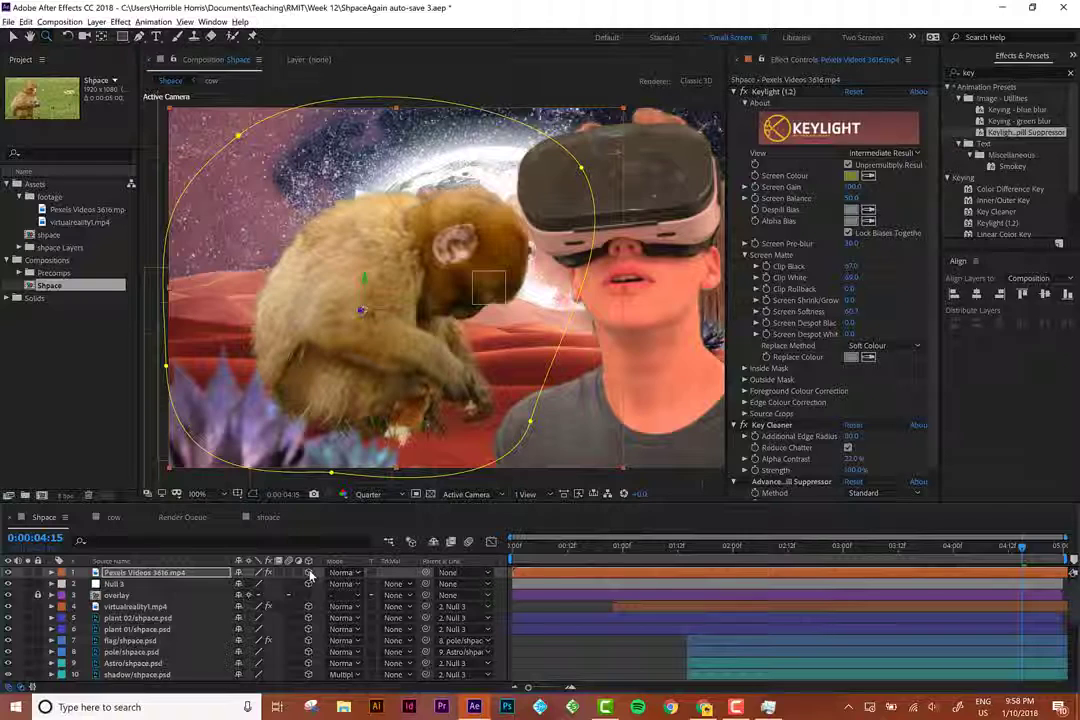
left_click(309, 574)
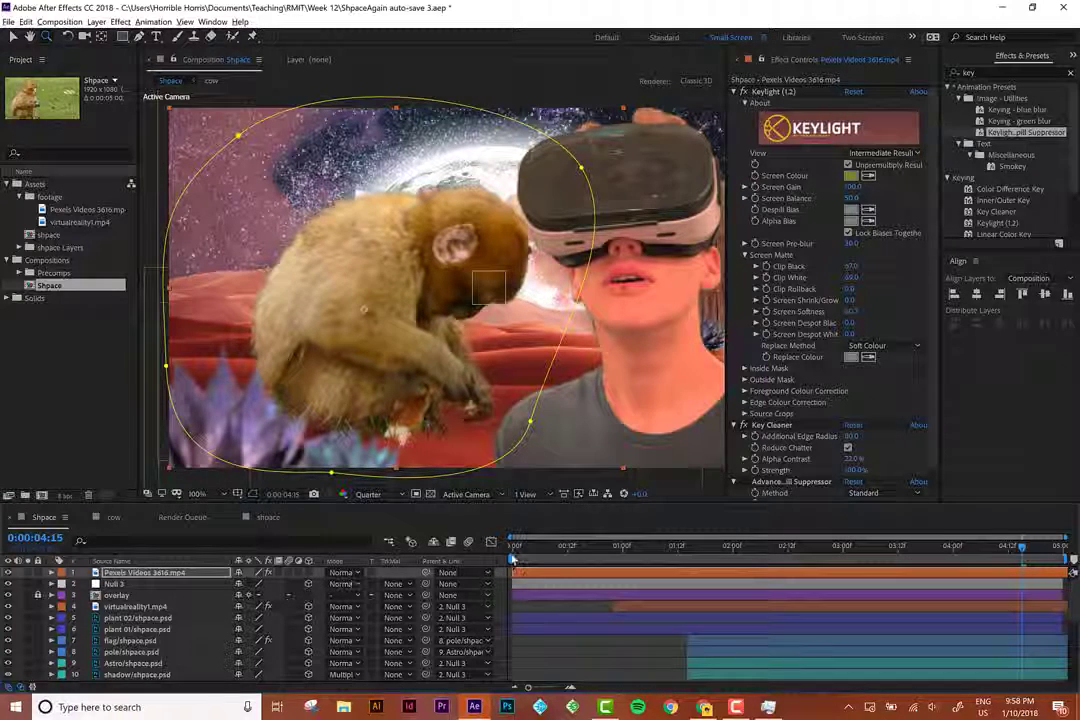
left_click(524, 550)
left_click_drag(498, 567, 499, 566)
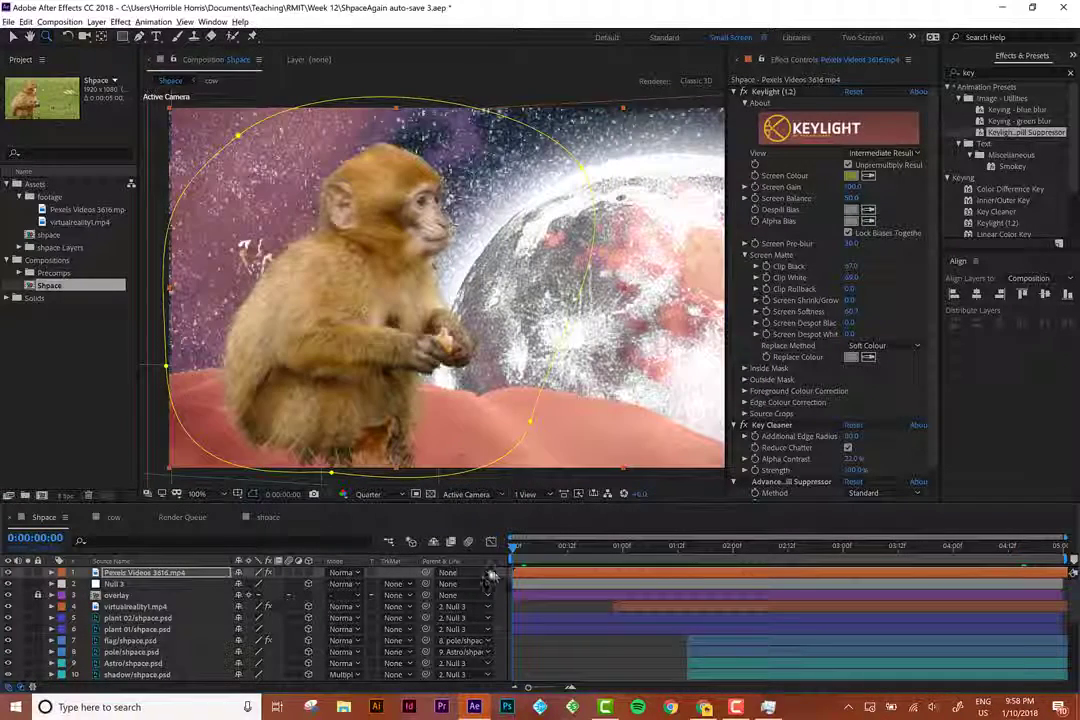
left_click(309, 573)
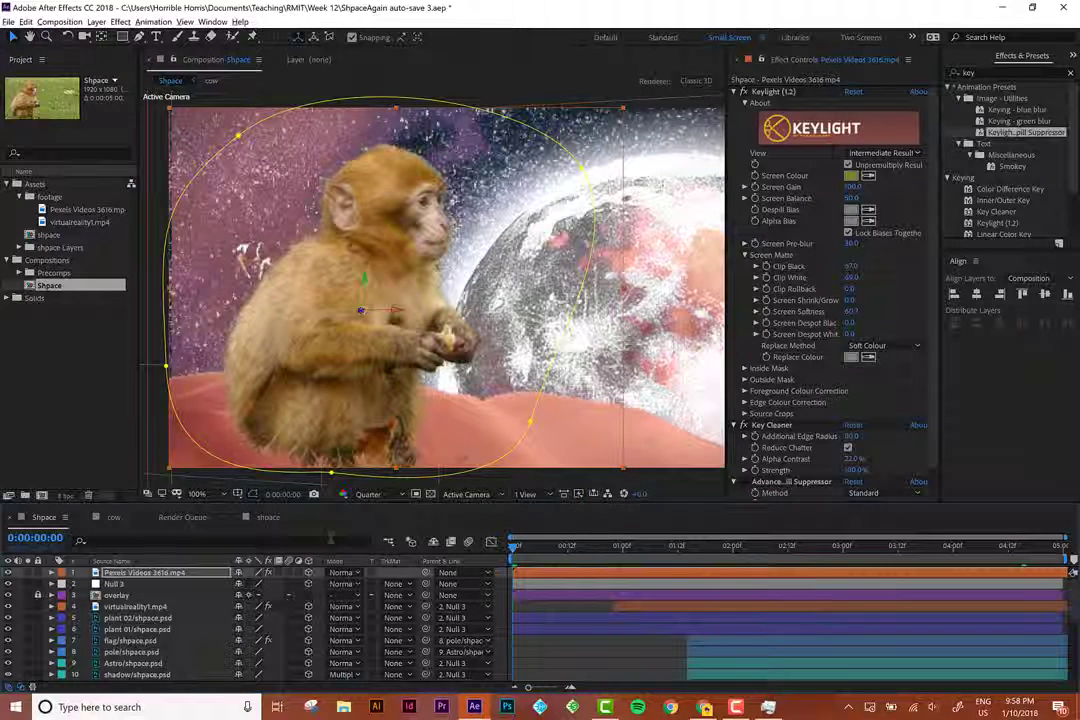
Scale the monkey layer to 32% and keyframe its Z Rotation from 0 at the first frame to one full turn at 0:00:04:23.
key("s")
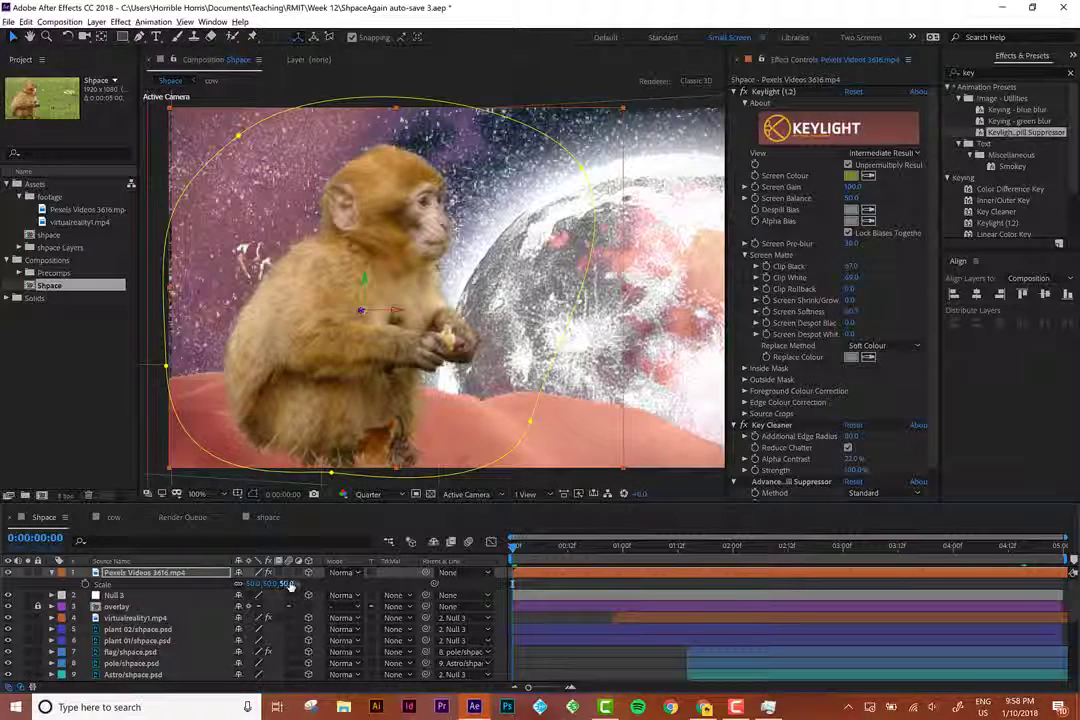
left_click_drag(291, 587, 422, 563)
key("r")
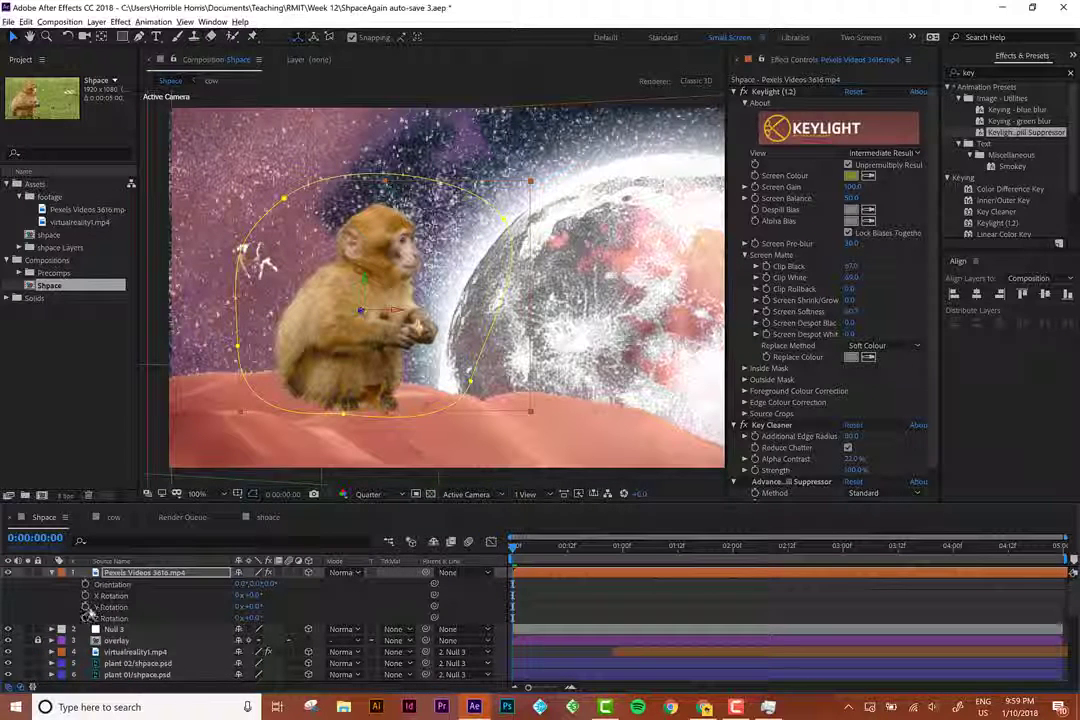
left_click(86, 618)
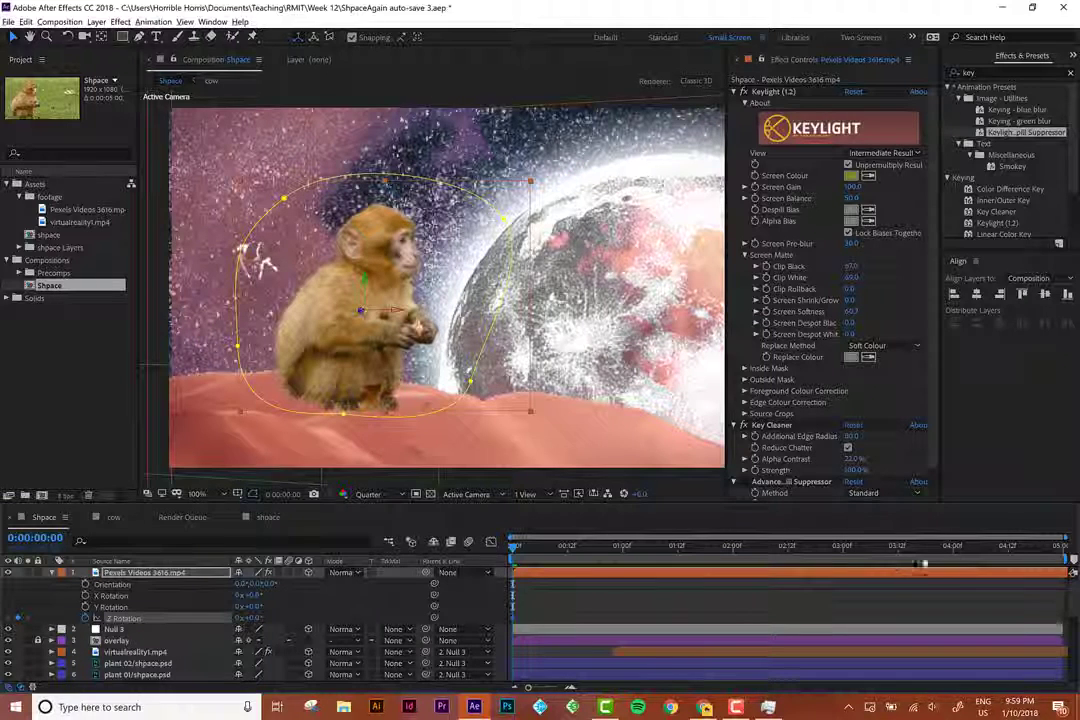
key("End")
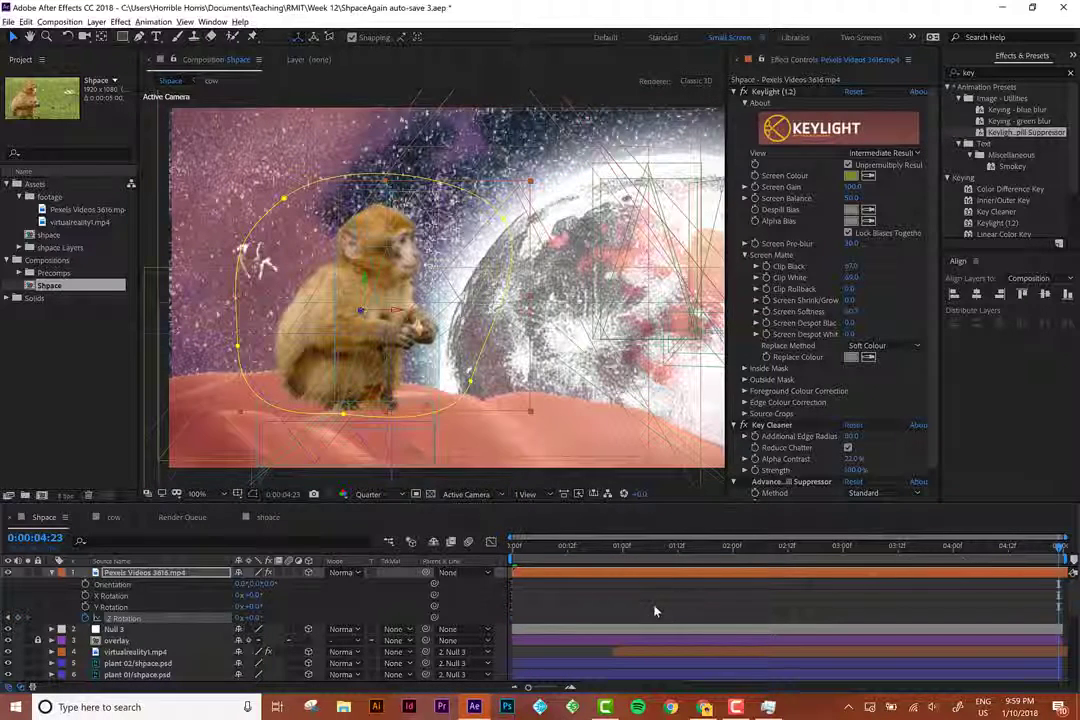
left_click(239, 618)
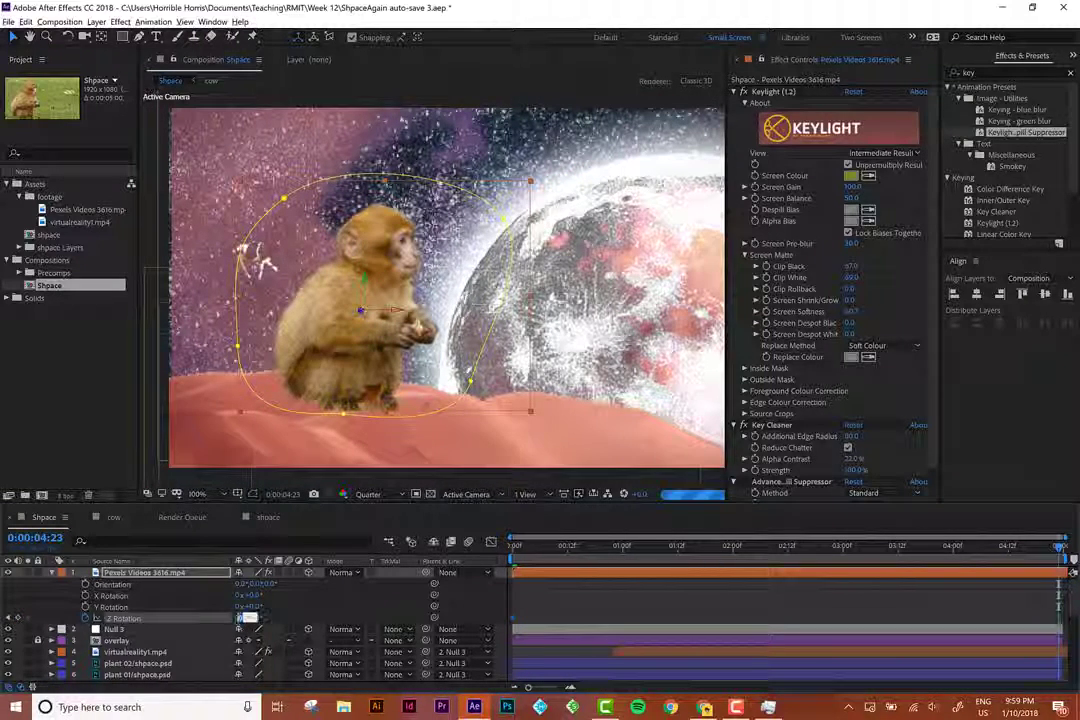
type("1")
key("Return")
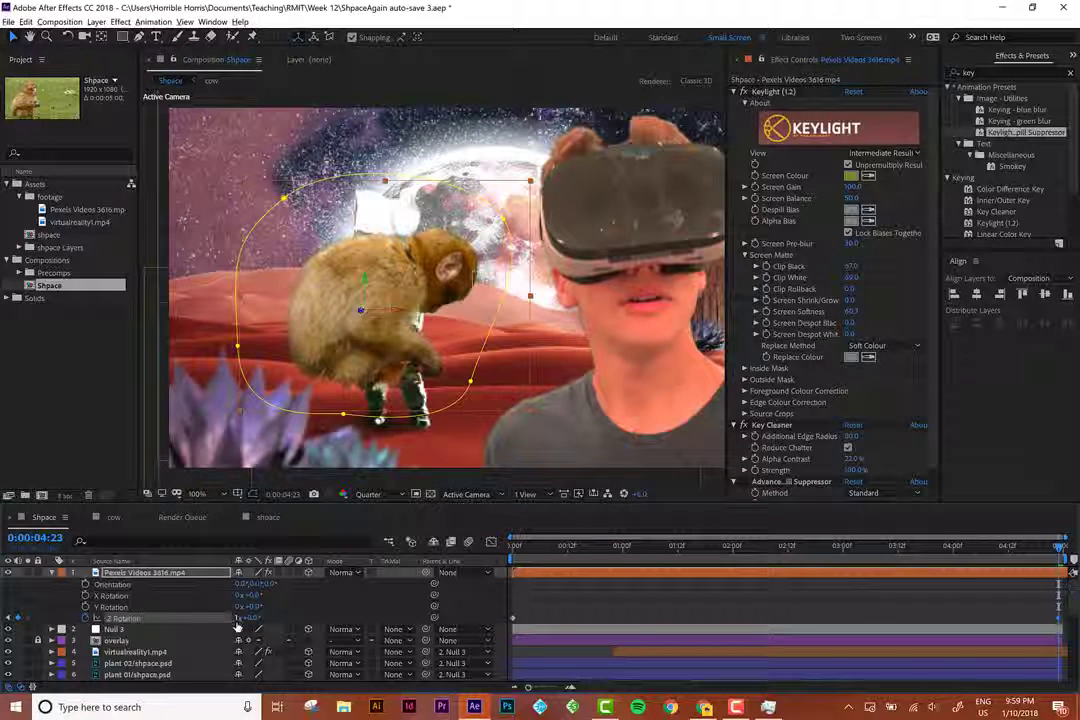
Reveal the monkey layer's position, parent it to Null 3 at the first frame, and switch the timeline to layer names.
left_click(155, 573)
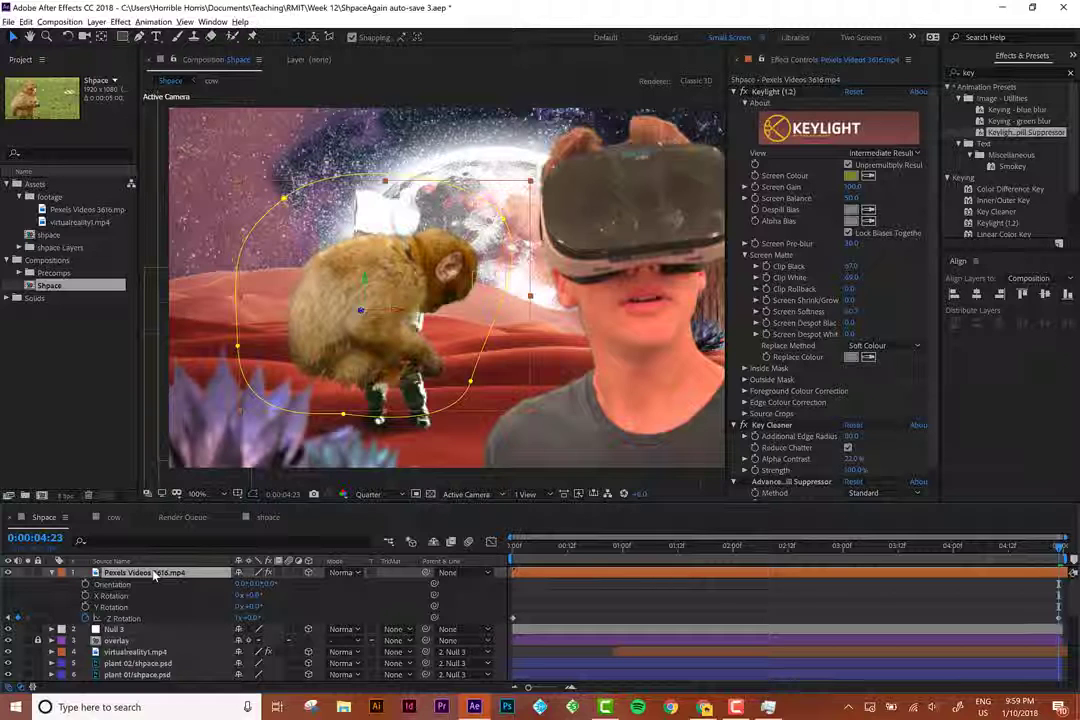
key("p")
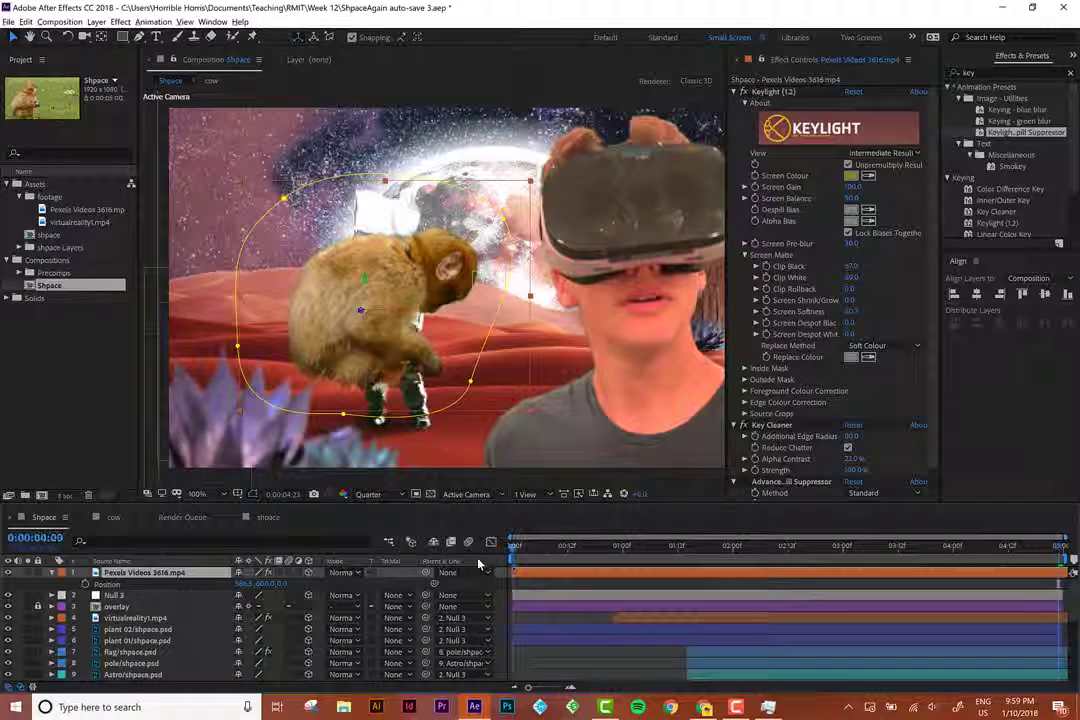
key("Home")
left_click_drag(428, 575, 115, 595)
left_click(128, 563)
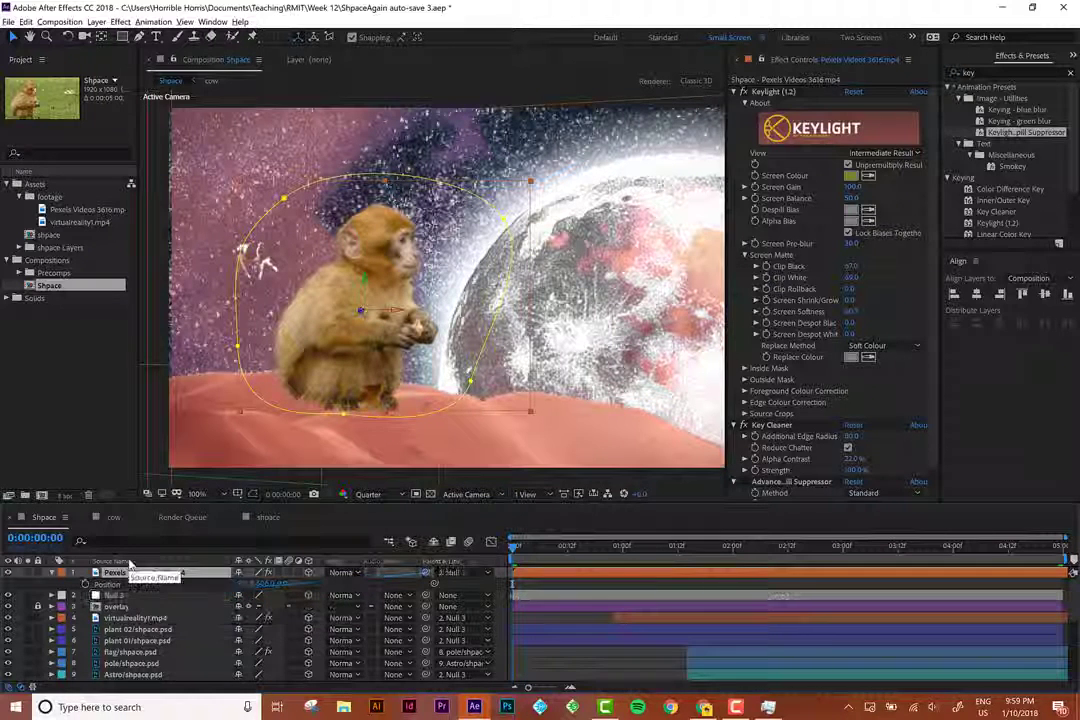
left_click(128, 563)
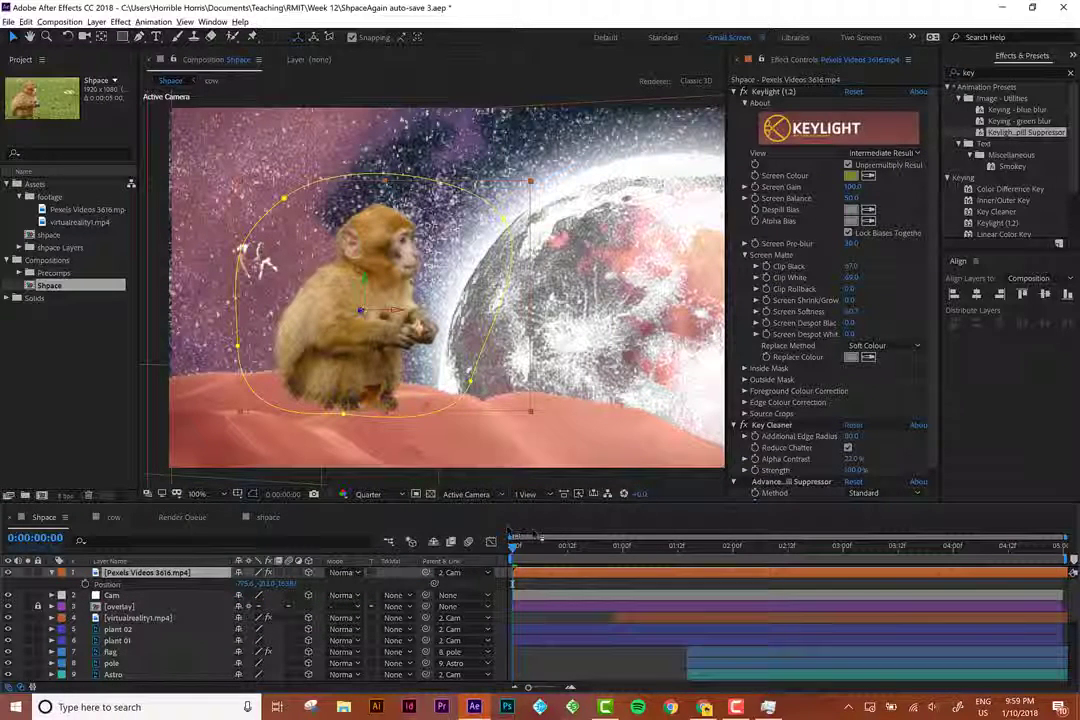
At 0:00:04:23, reduce the monkey layer's scale to 19%.
key("space")
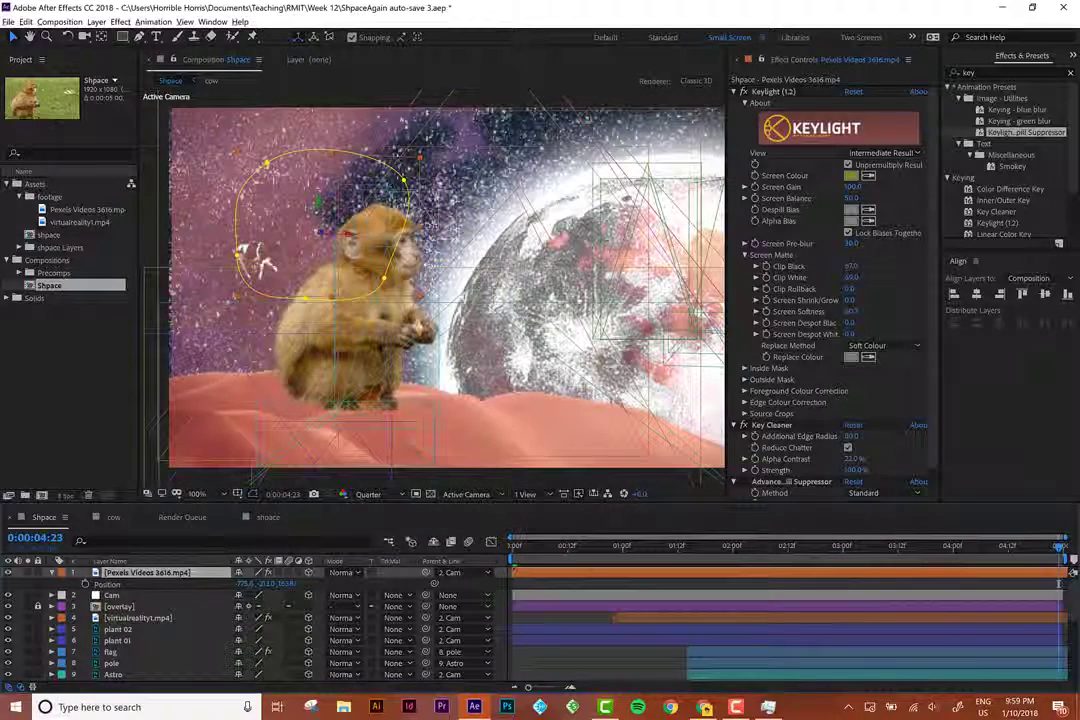
left_click(289, 584)
key("s")
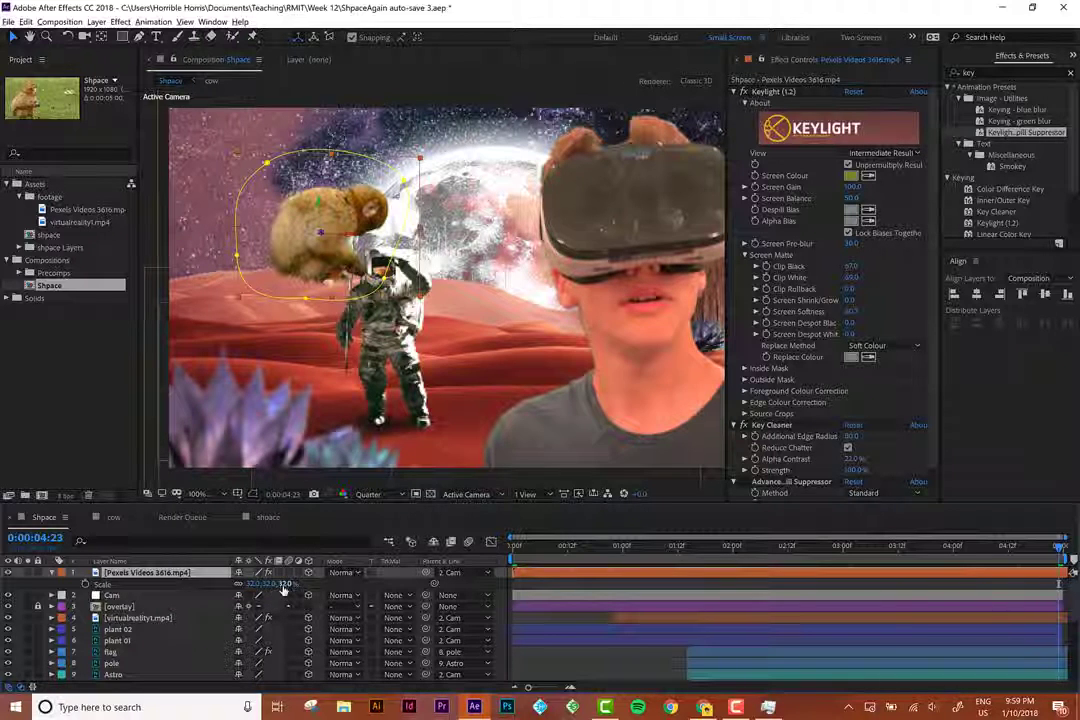
left_click_drag(284, 587, 278, 587)
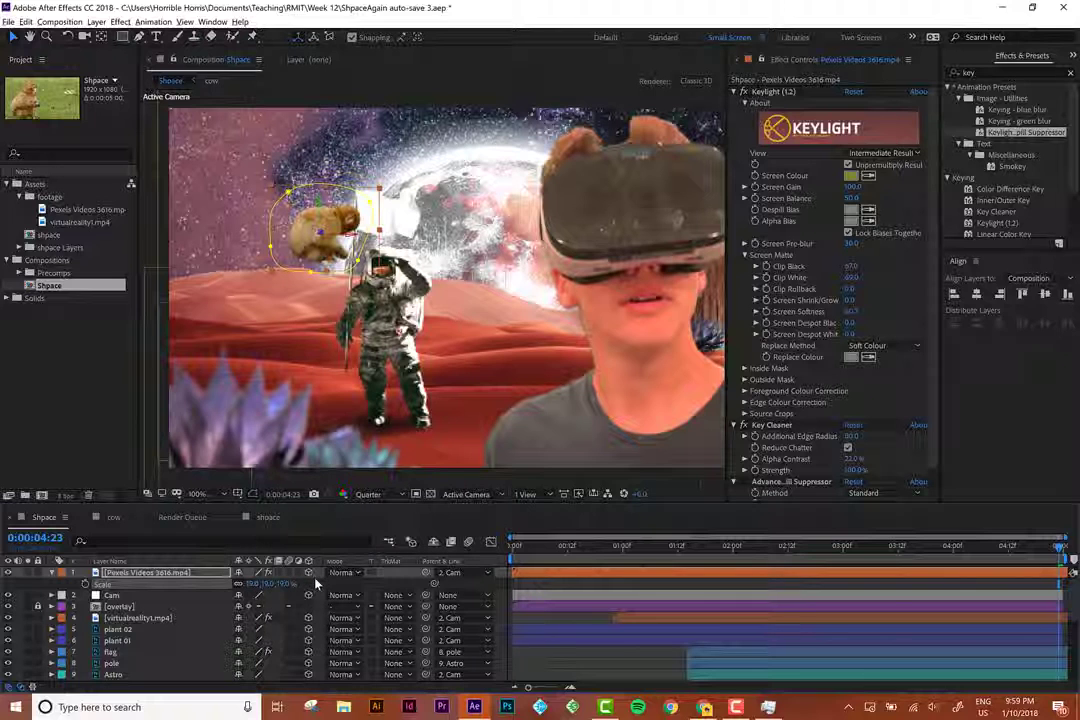
Match the monkey layer's Z position to the cow layer's depth by setting it to 2565.0569.
key("p")
scroll(160, 600, "down", 5)
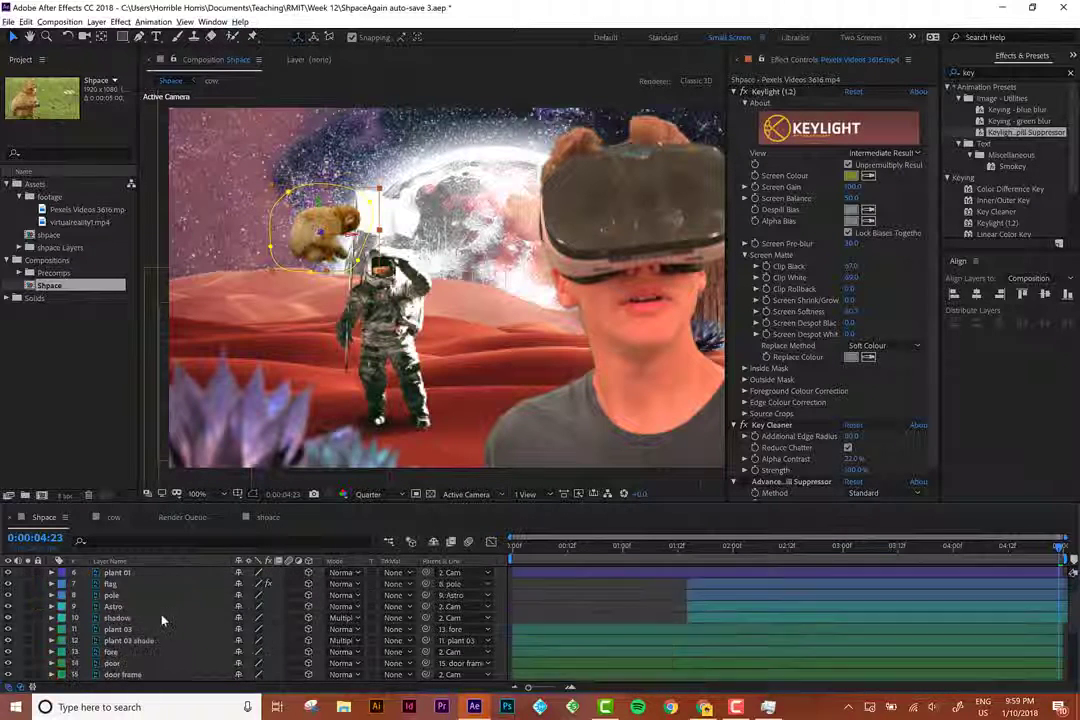
left_click(148, 641)
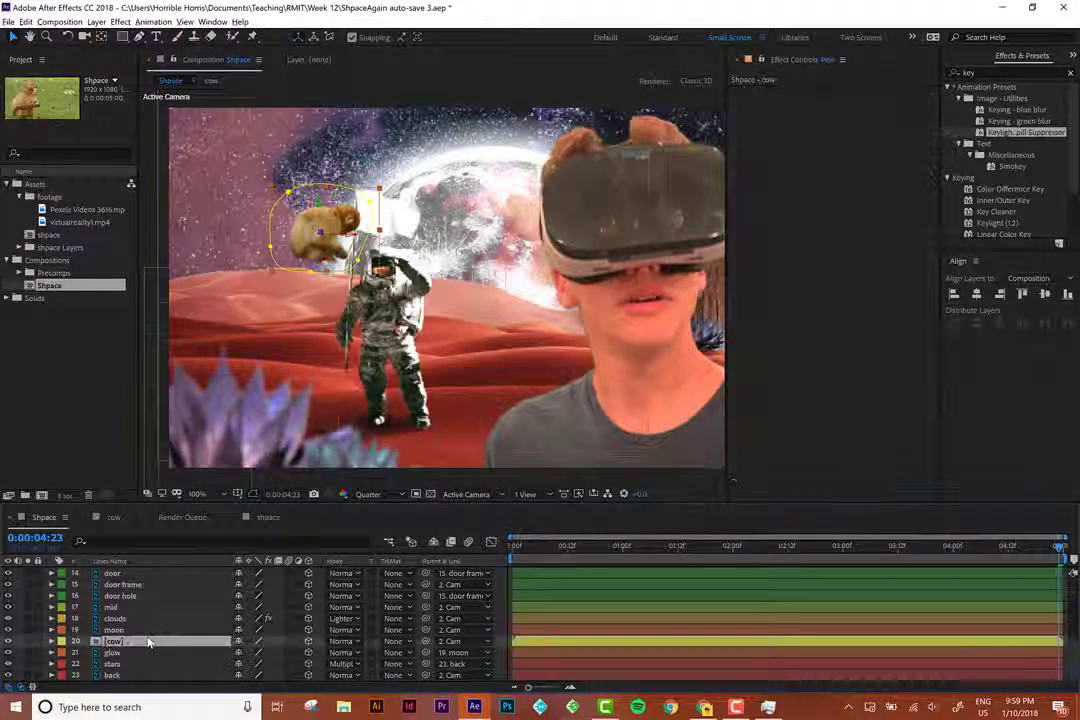
key("p")
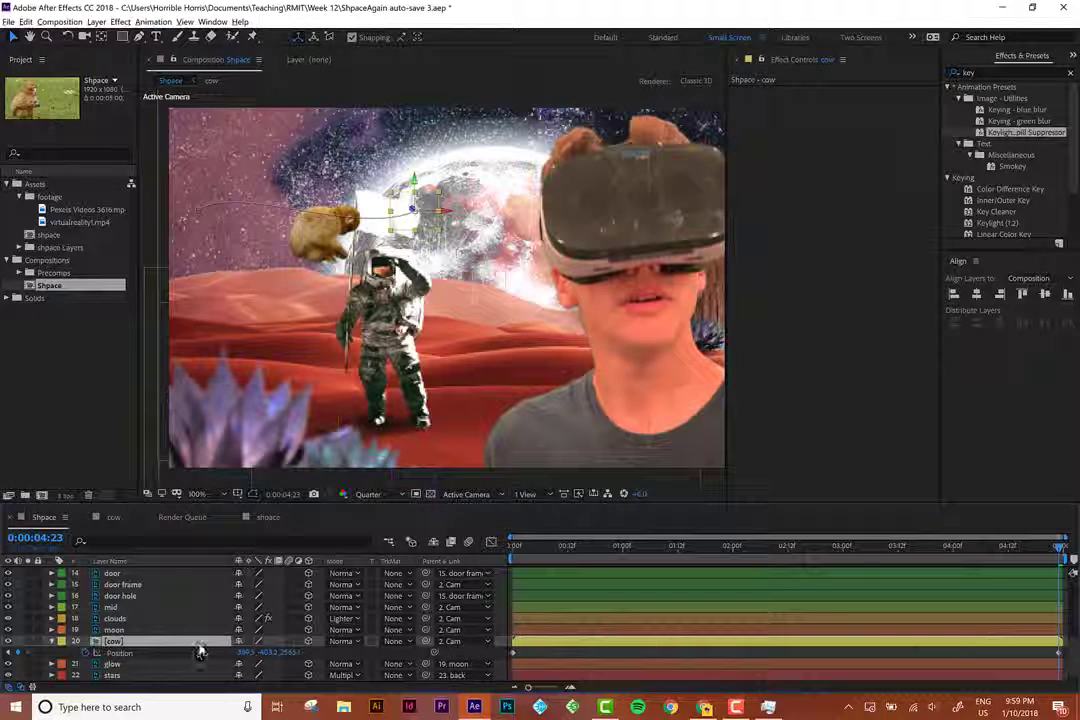
left_click(300, 652)
scroll(308, 650, "up", 5)
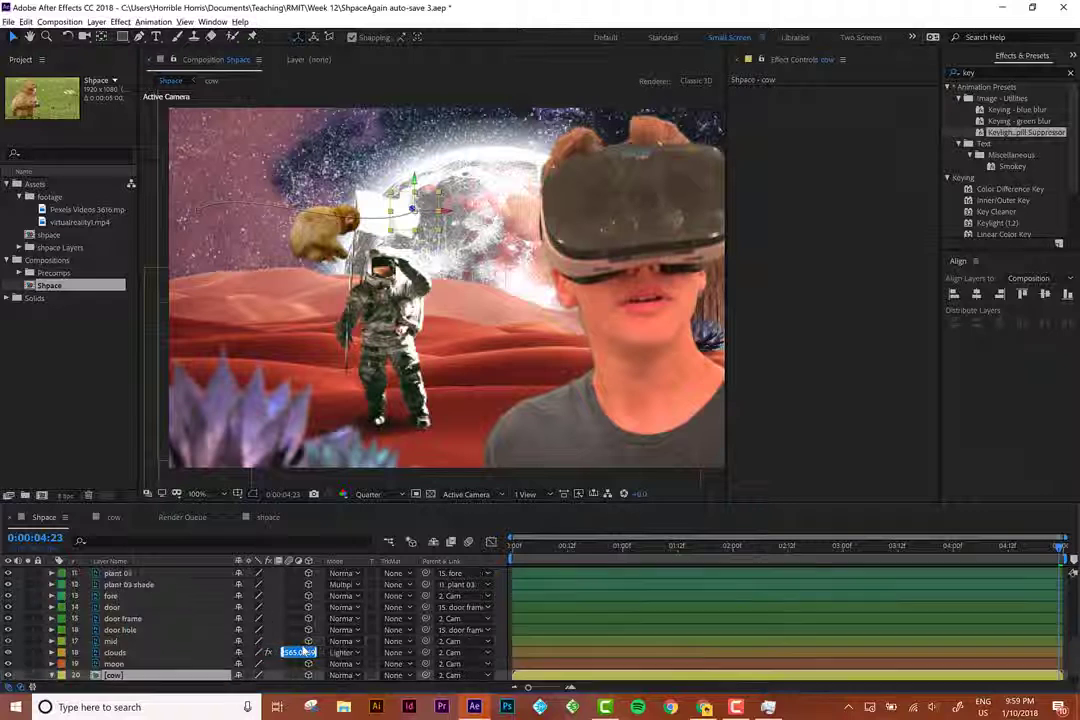
left_click(294, 584)
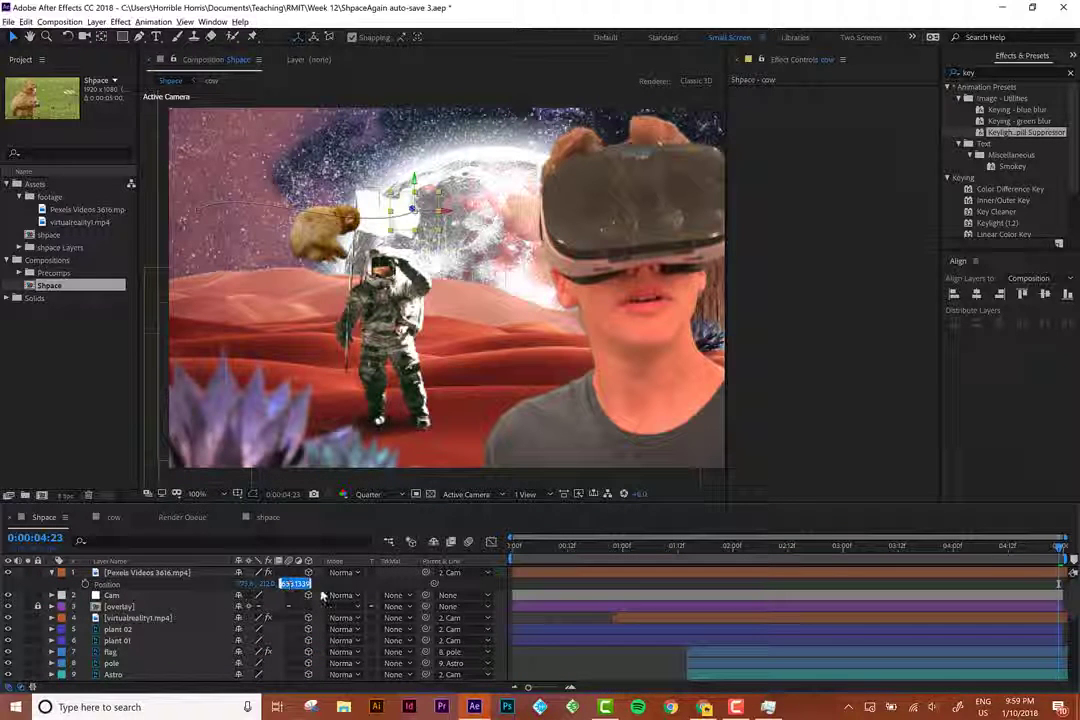
type("2565.0569")
key("Return")
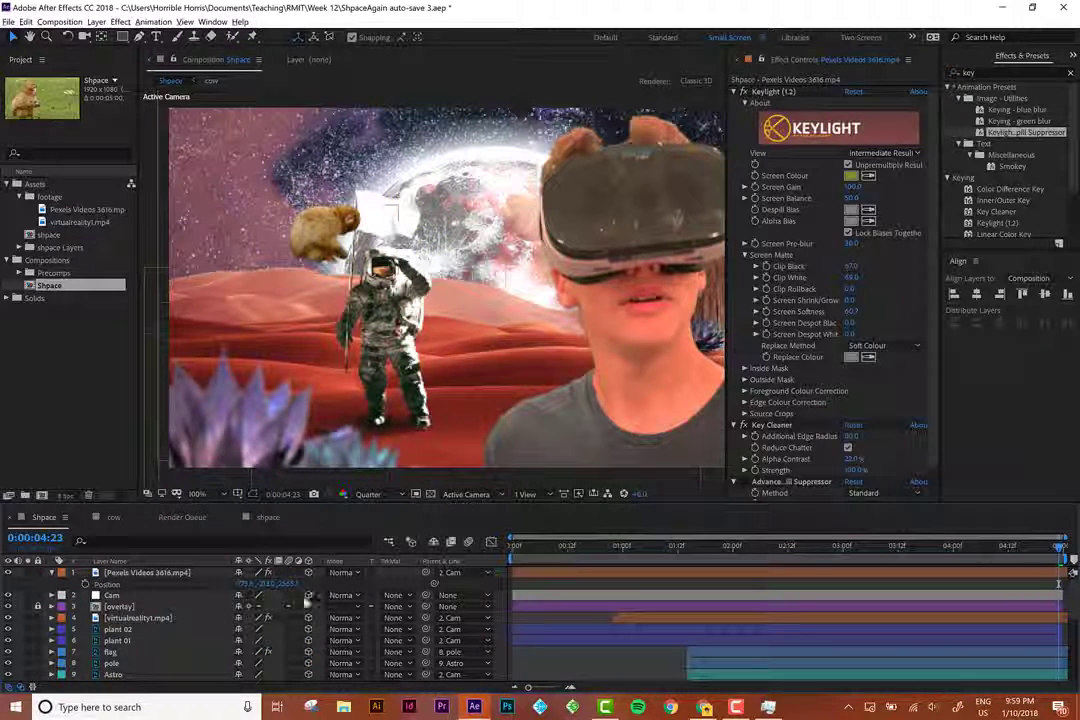
Push the monkey layer back to a Z position of 2713.9 and shift it clear of the flag to X -1044.9.
left_click(288, 584)
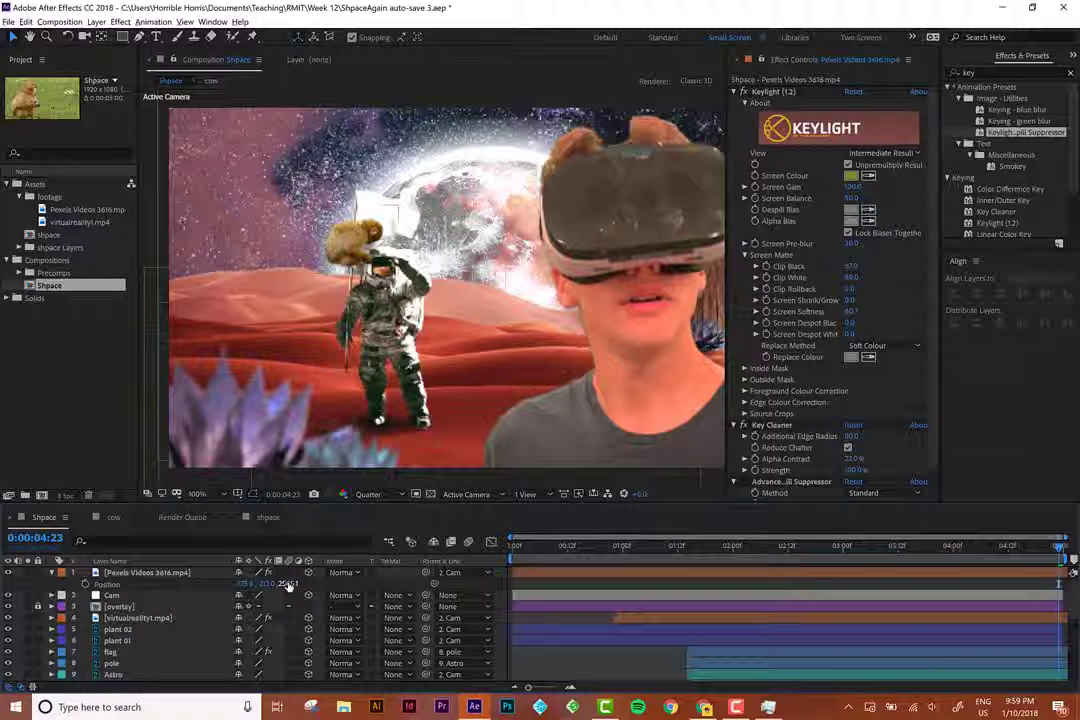
left_click_drag(288, 584, 239, 584)
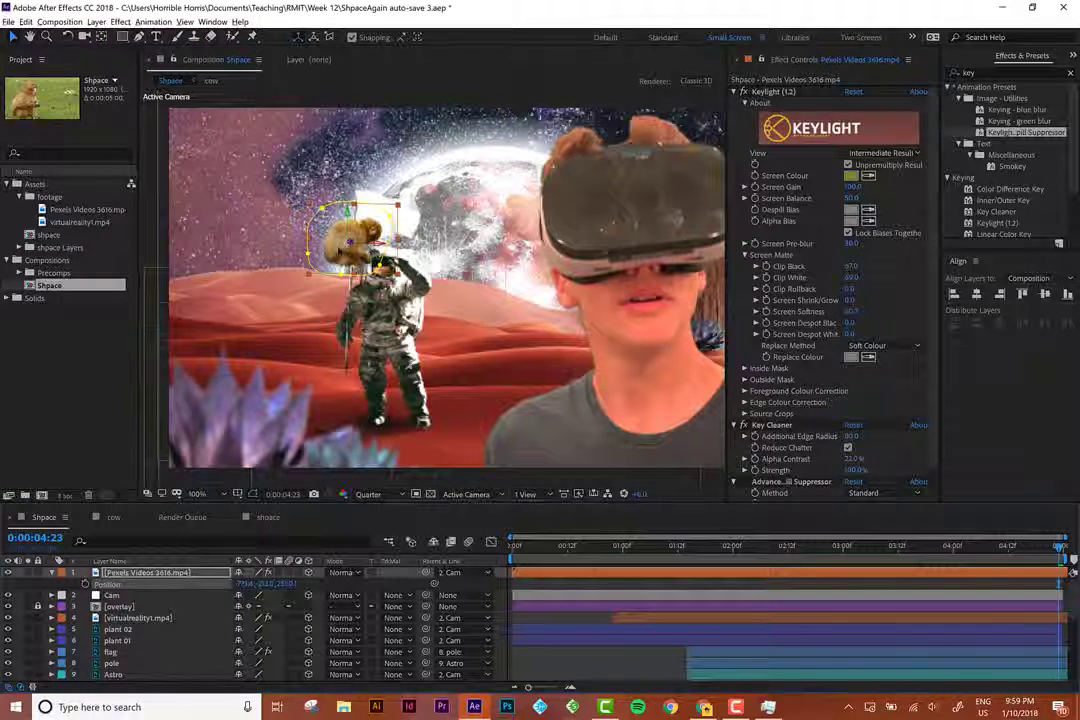
left_click_drag(378, 243, 298, 239)
key("ctrl+z")
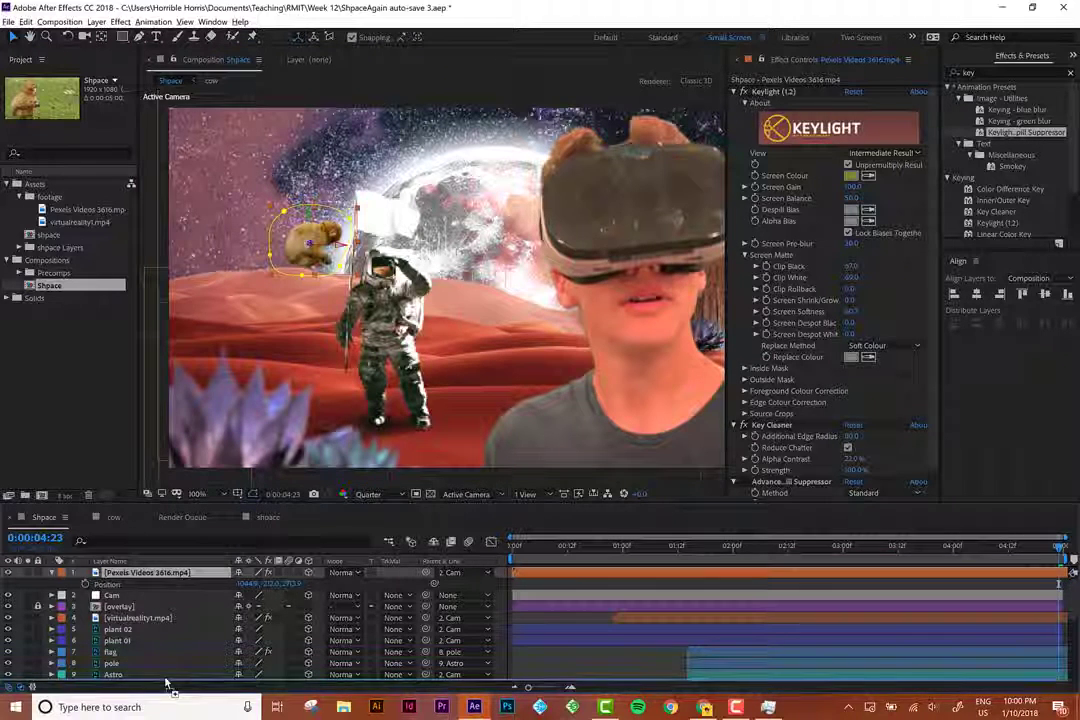
Place the monkey layer directly above the cow layer in the stack and raise the monkey to a Y position of -554.
scroll(167, 683, "down", 5)
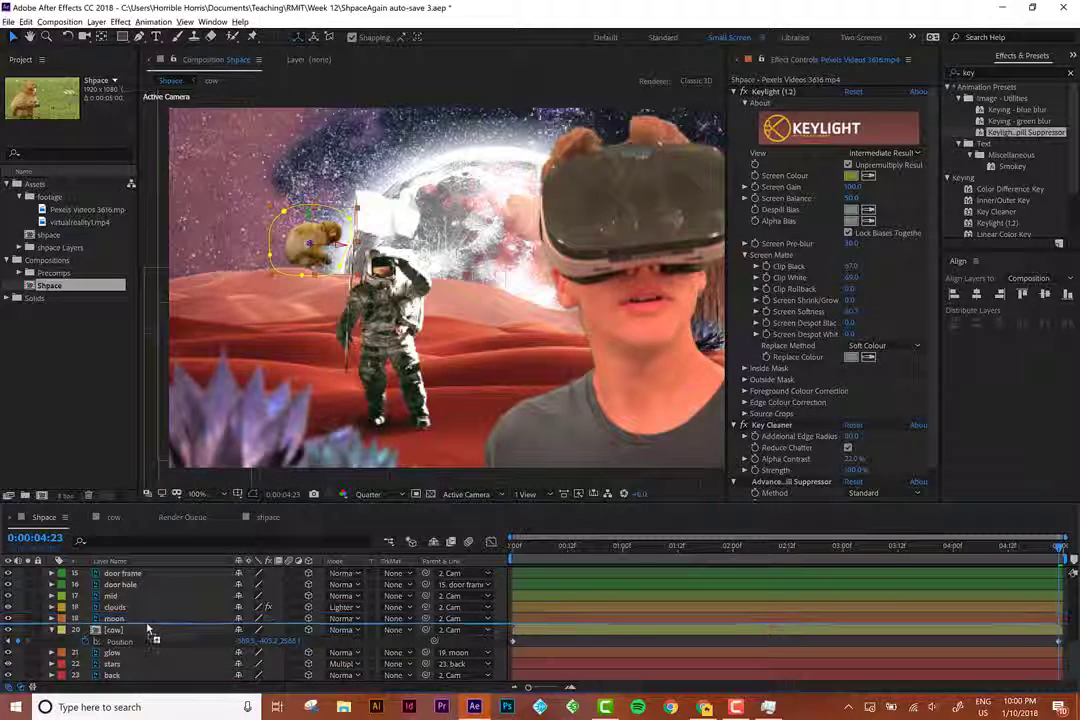
left_click_drag(148, 628, 146, 630)
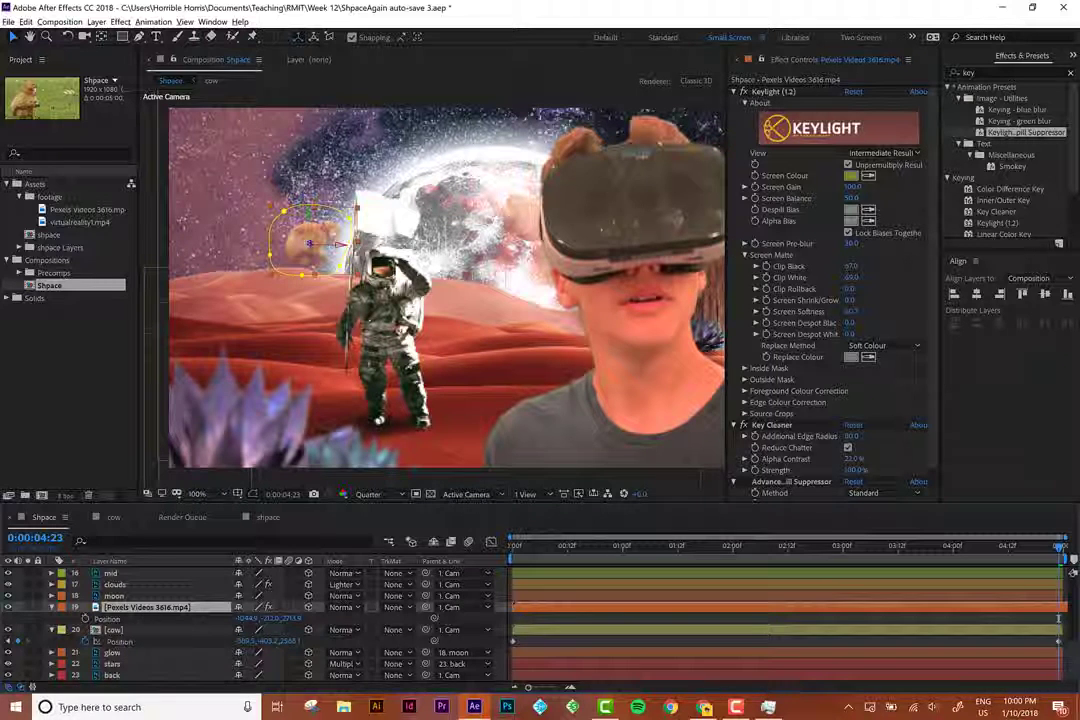
left_click_drag(308, 222, 308, 190)
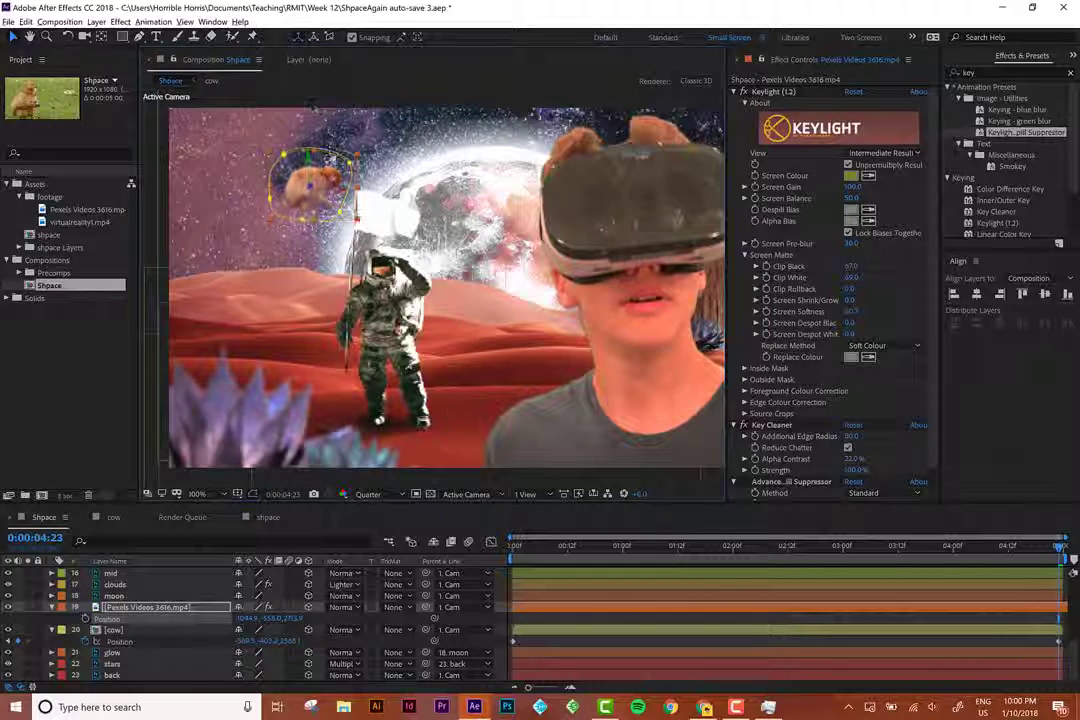
Save the project and preview the Shpace composition from its first frame with all layers deselected.
key("Home")
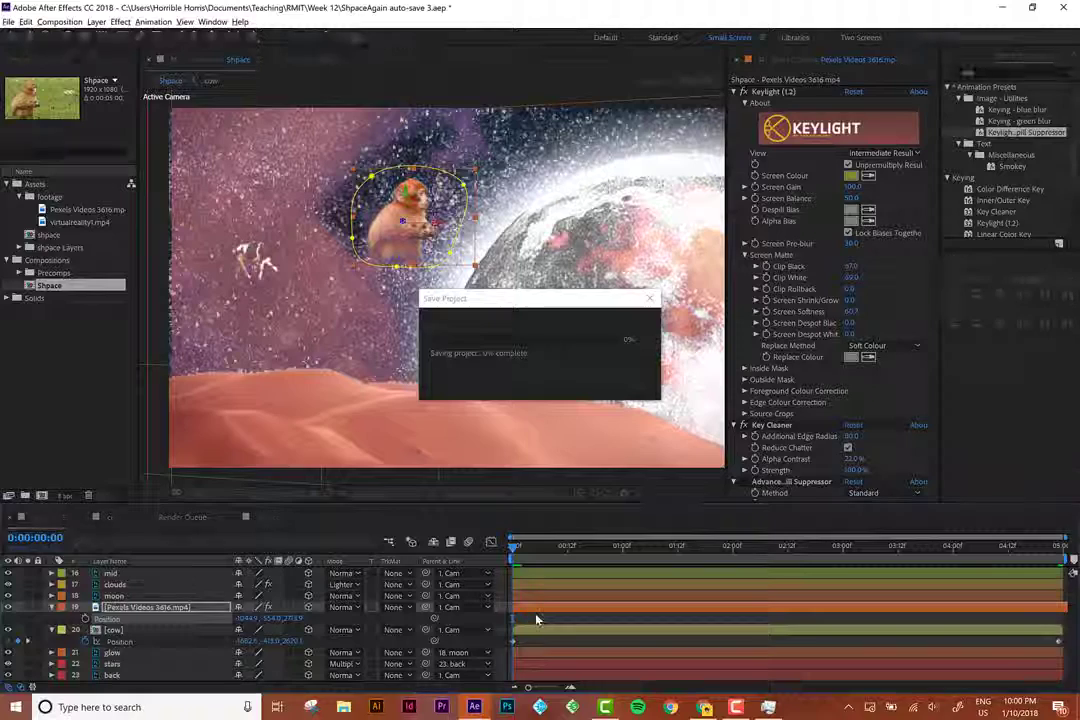
left_click(536, 619)
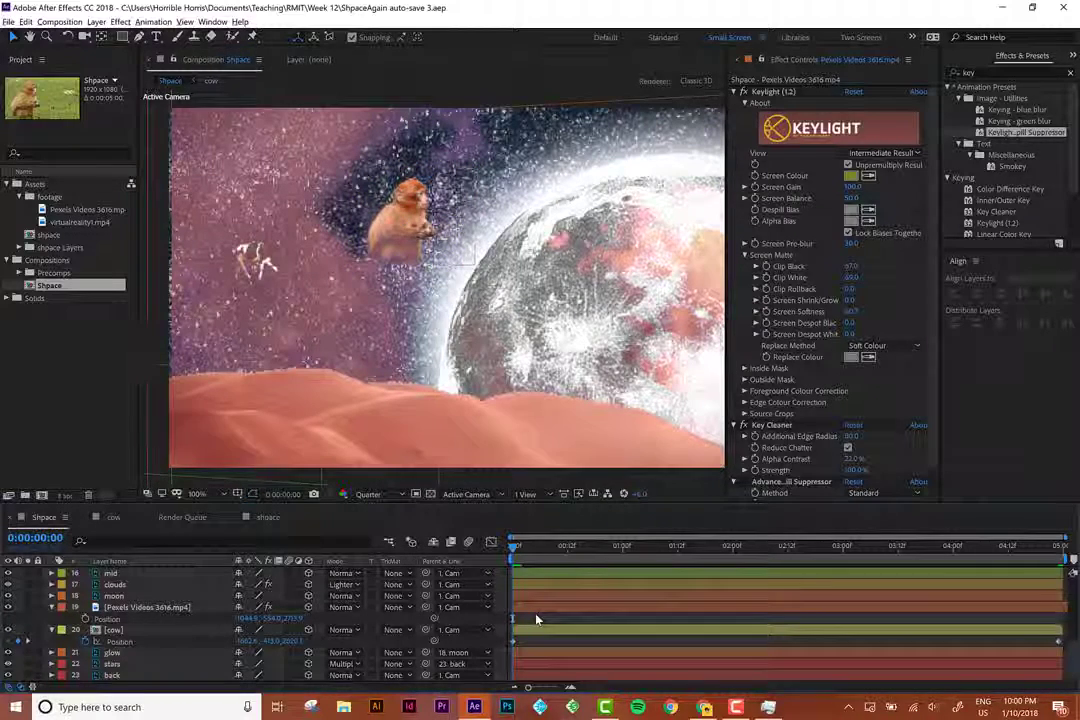
key("space")
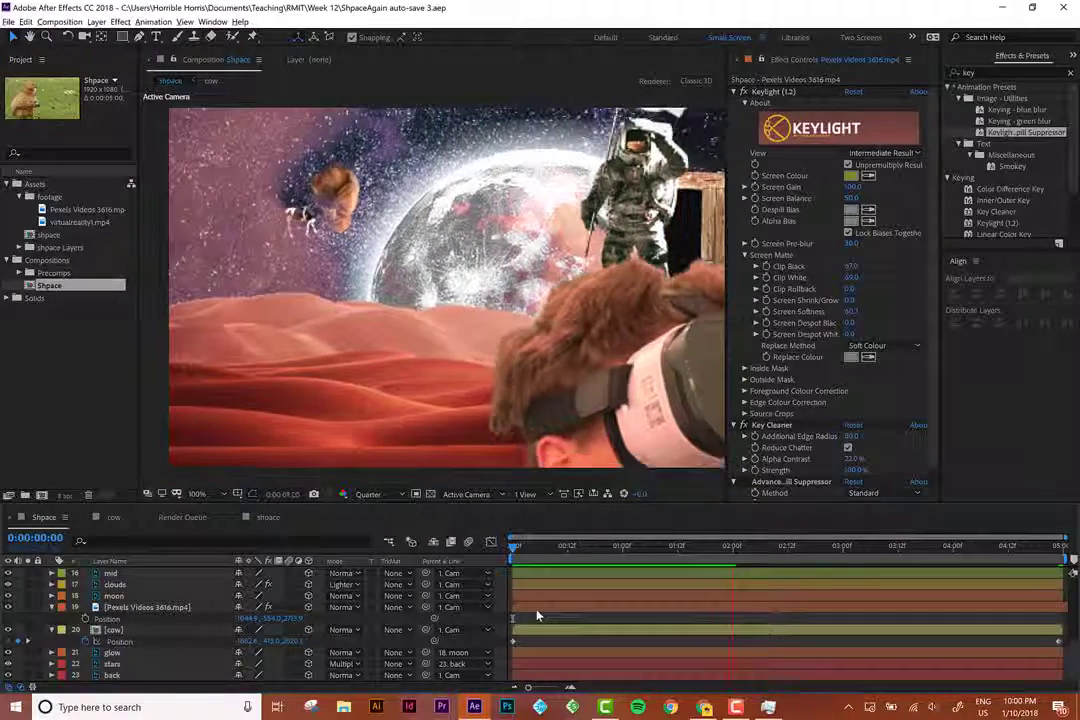
key("space")
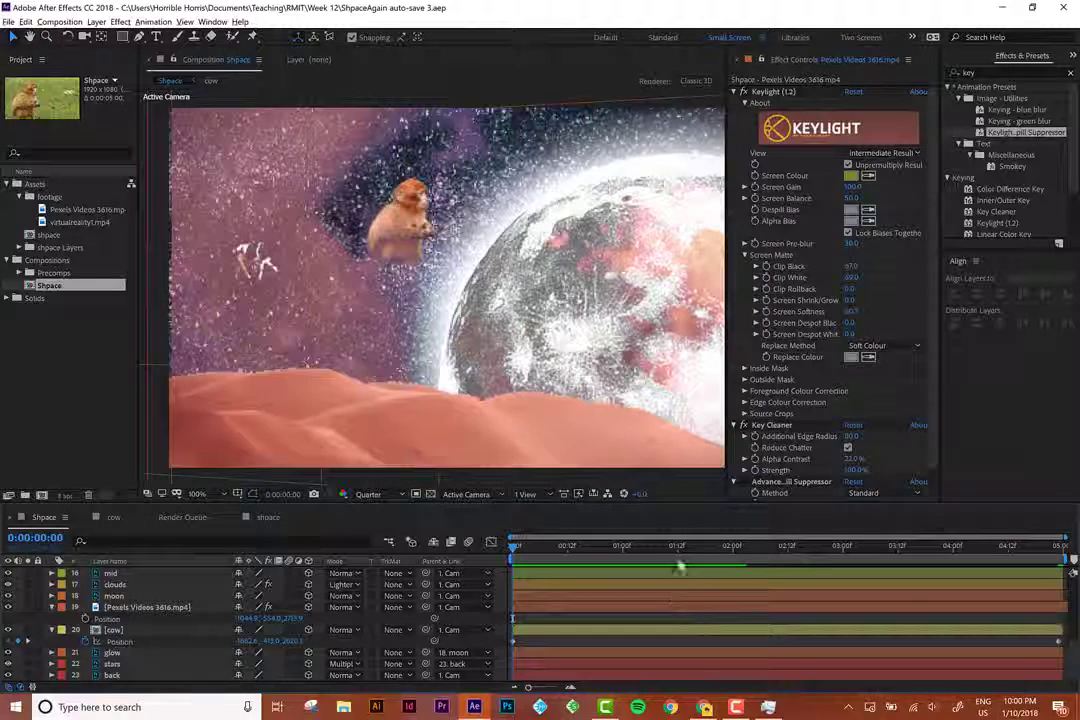
At 0:00:01:12, reshape the start of the cow's motion path by adjusting the direction handle and raising the first position keyframe slightly.
left_click(678, 547)
left_click(667, 633)
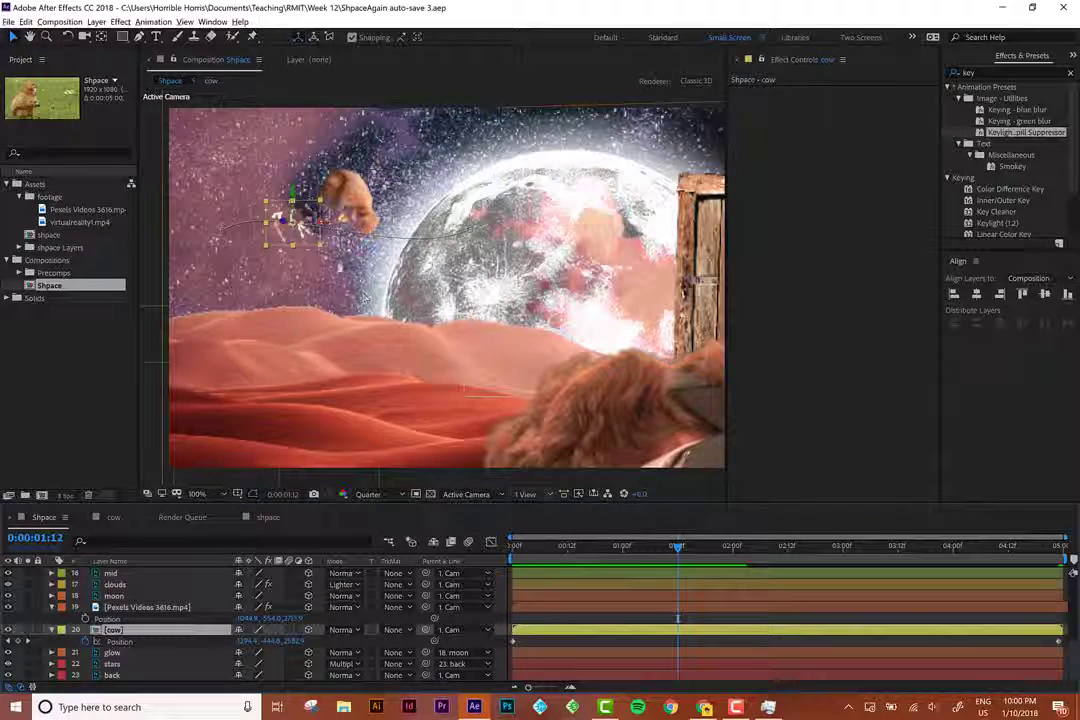
left_click(222, 231)
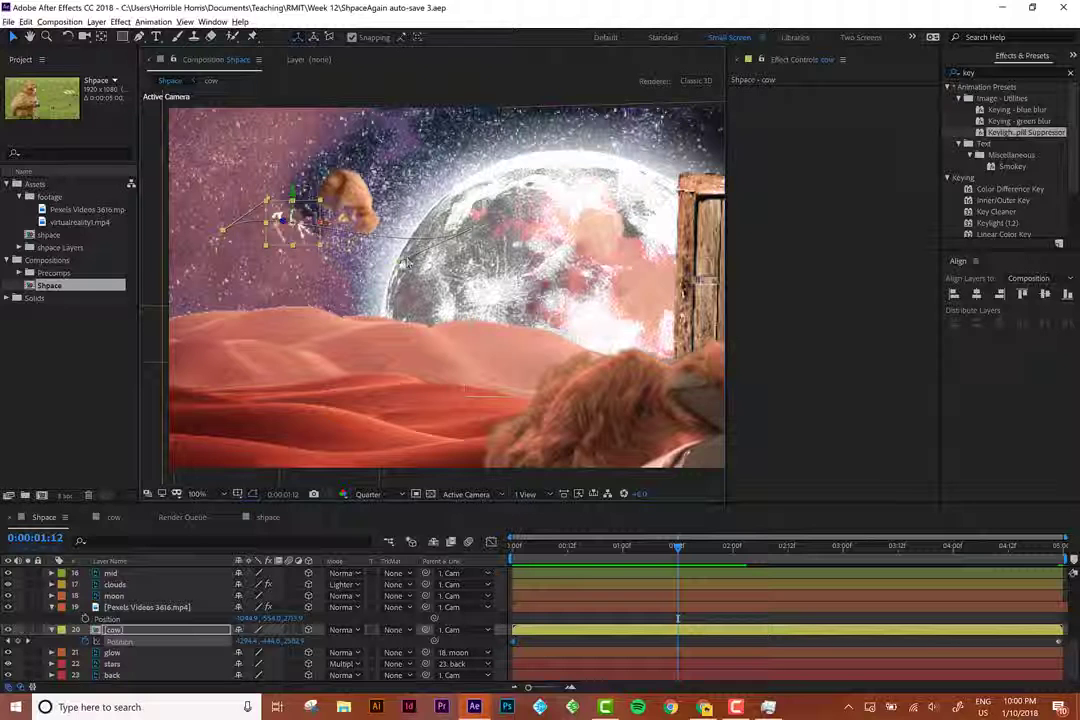
left_click_drag(267, 198, 269, 200)
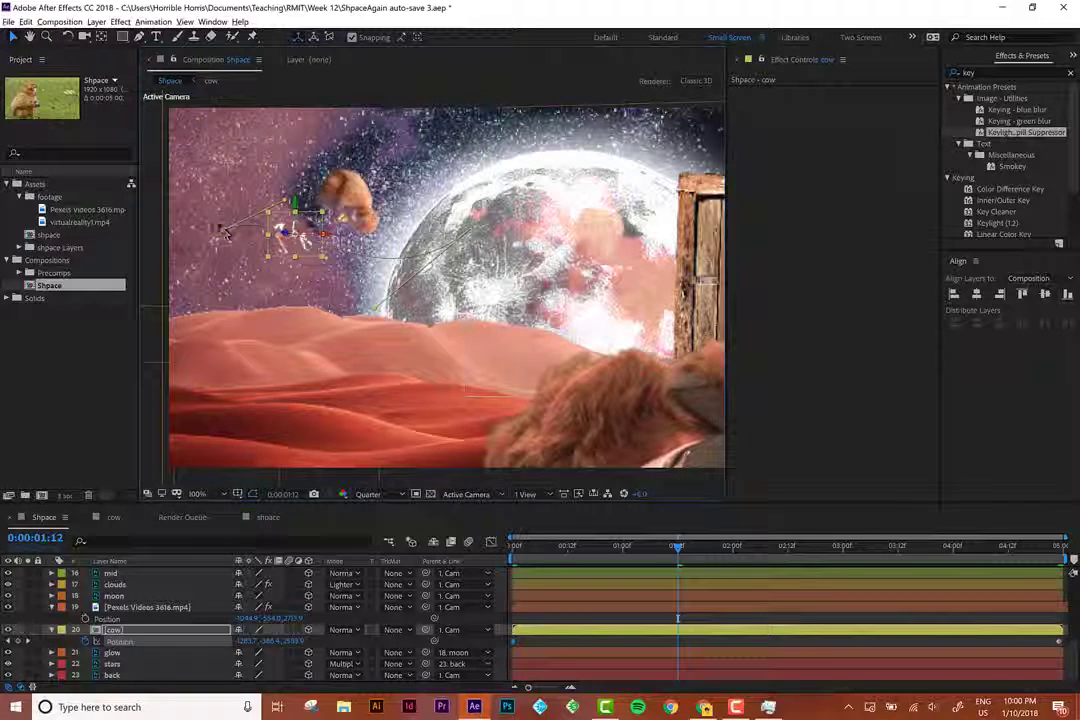
left_click_drag(221, 230, 218, 217)
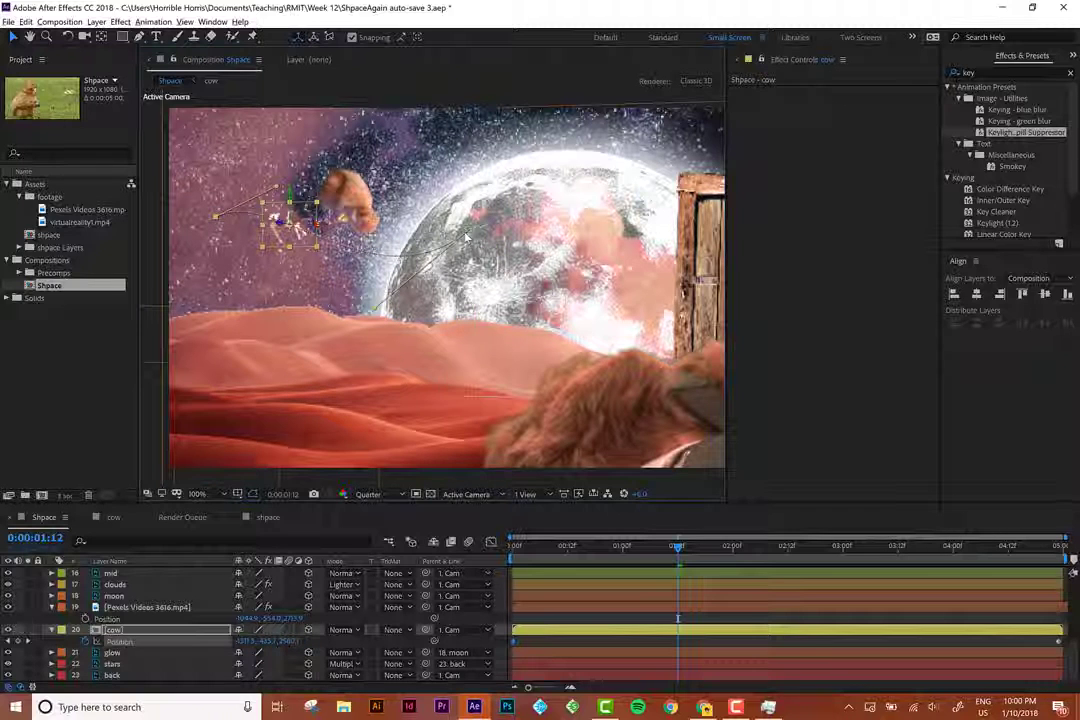
Adjust the direction handle at the end of the cow's motion path and lower the last position keyframe over the moon.
left_click_drag(466, 242, 456, 243)
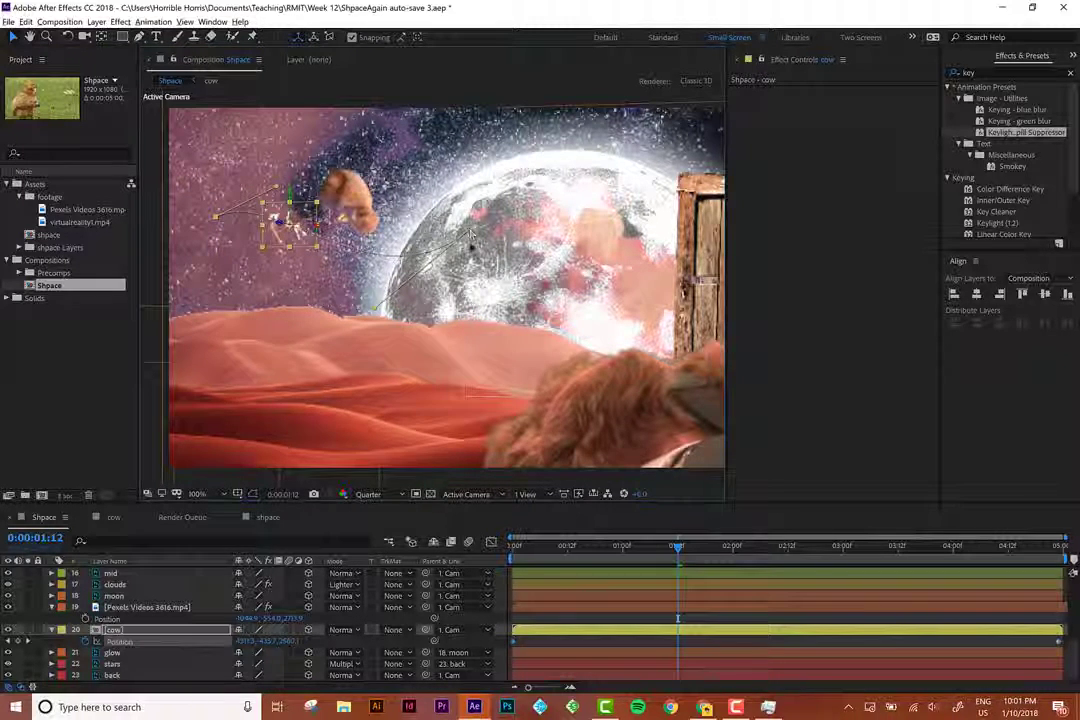
key("ctrl+z")
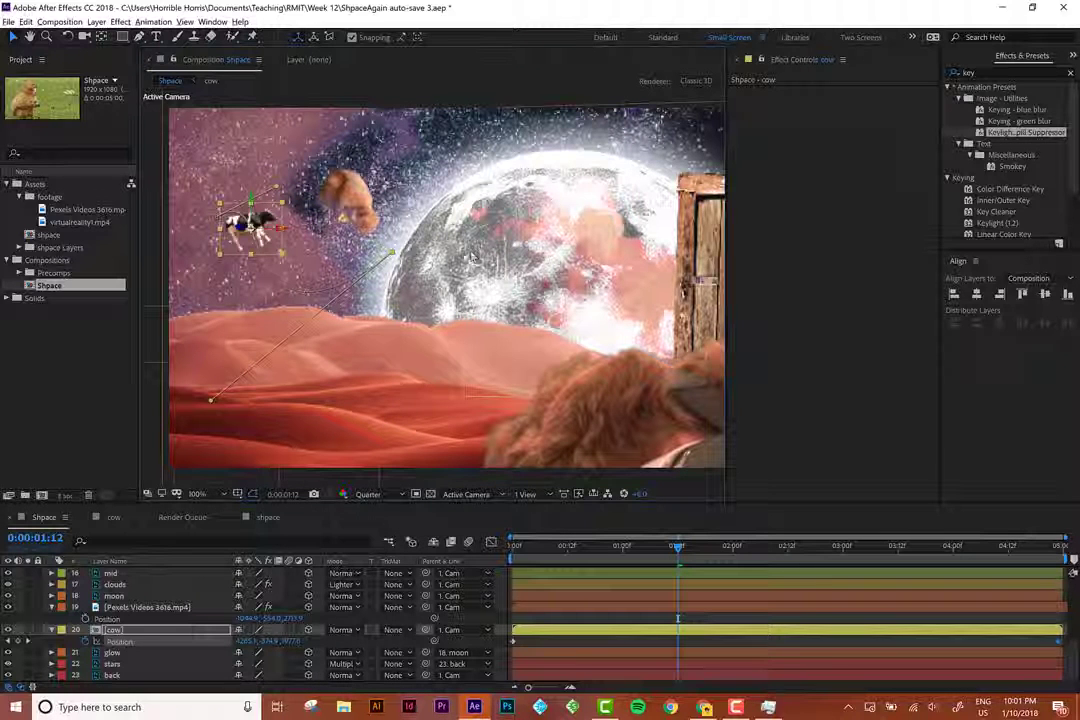
mouse_move(463, 258)
left_mouse_down()
mouse_move(466, 234)
mouse_move(475, 240)
left_mouse_up()
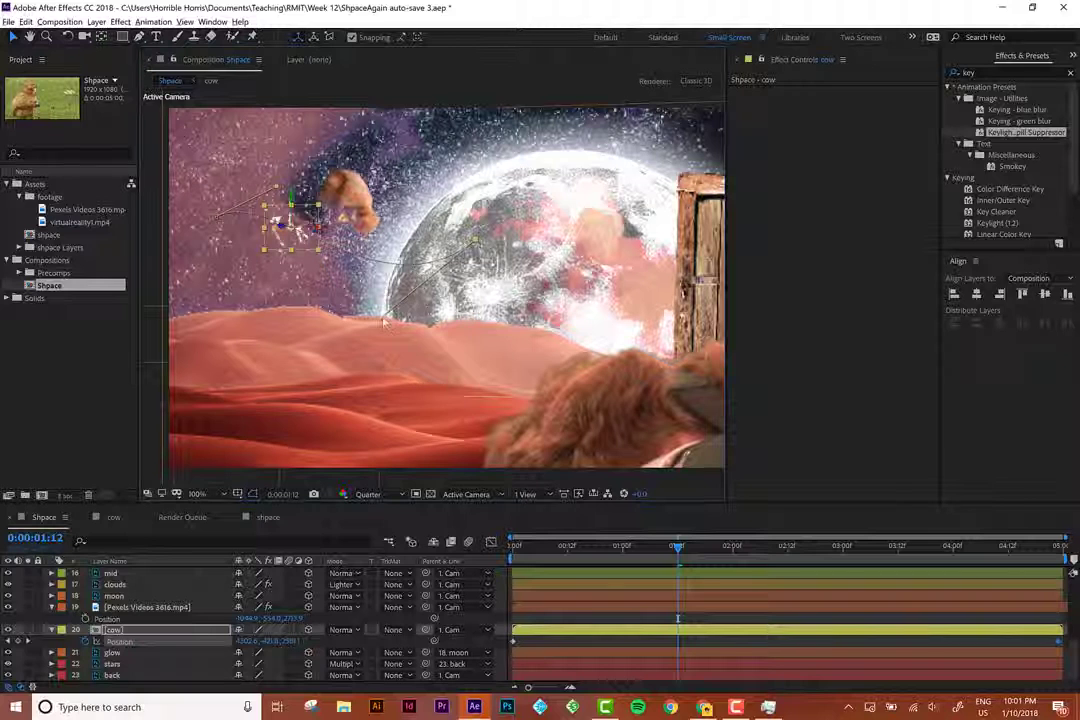
left_click_drag(382, 301, 382, 300)
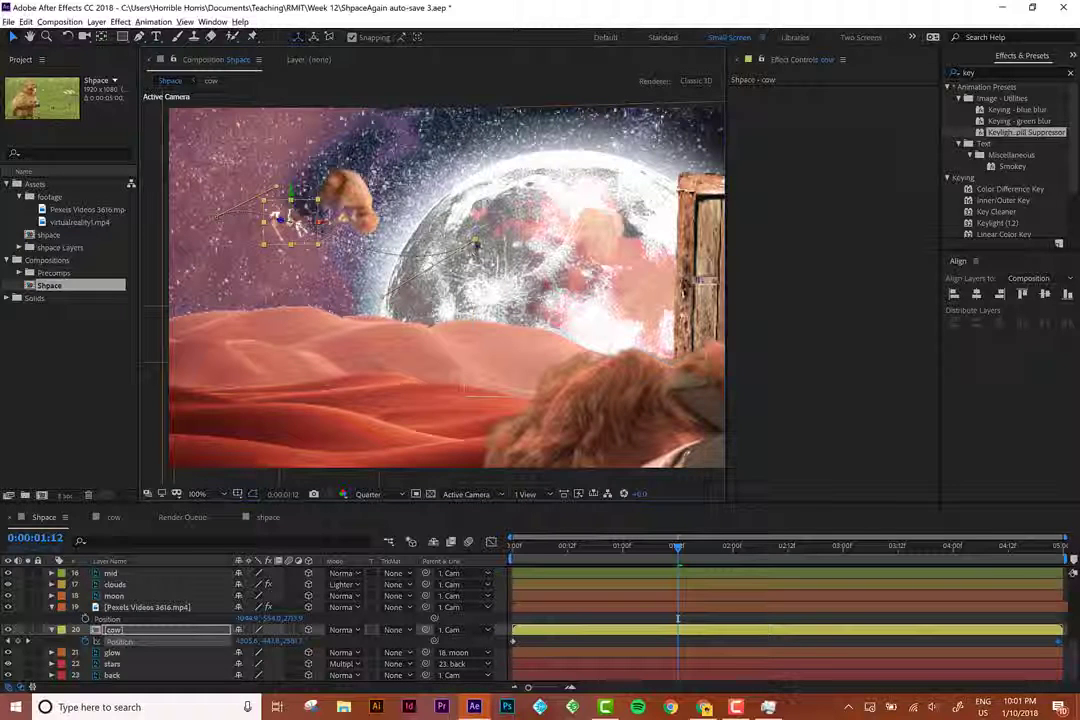
mouse_move(470, 262)
left_mouse_down()
mouse_move(475, 240)
mouse_move(486, 266)
left_mouse_up()
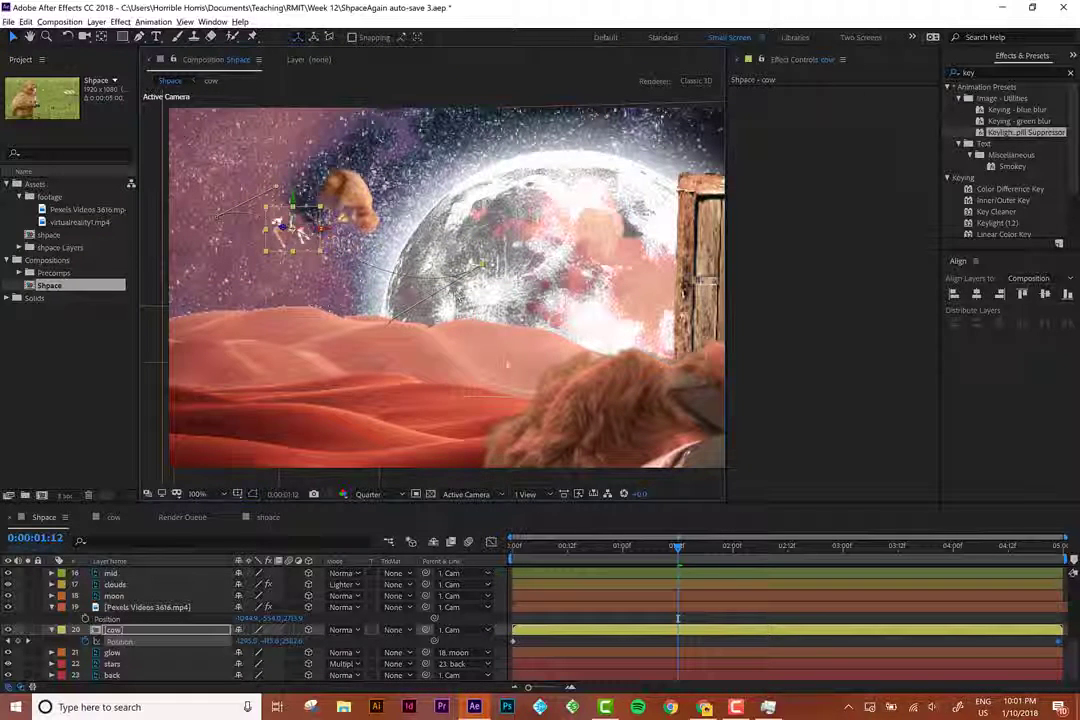
Preview the cow's flight from the first frame up to 0:00:02:03 and lower the path's last position keyframe a little further.
key("Home")
key("space")
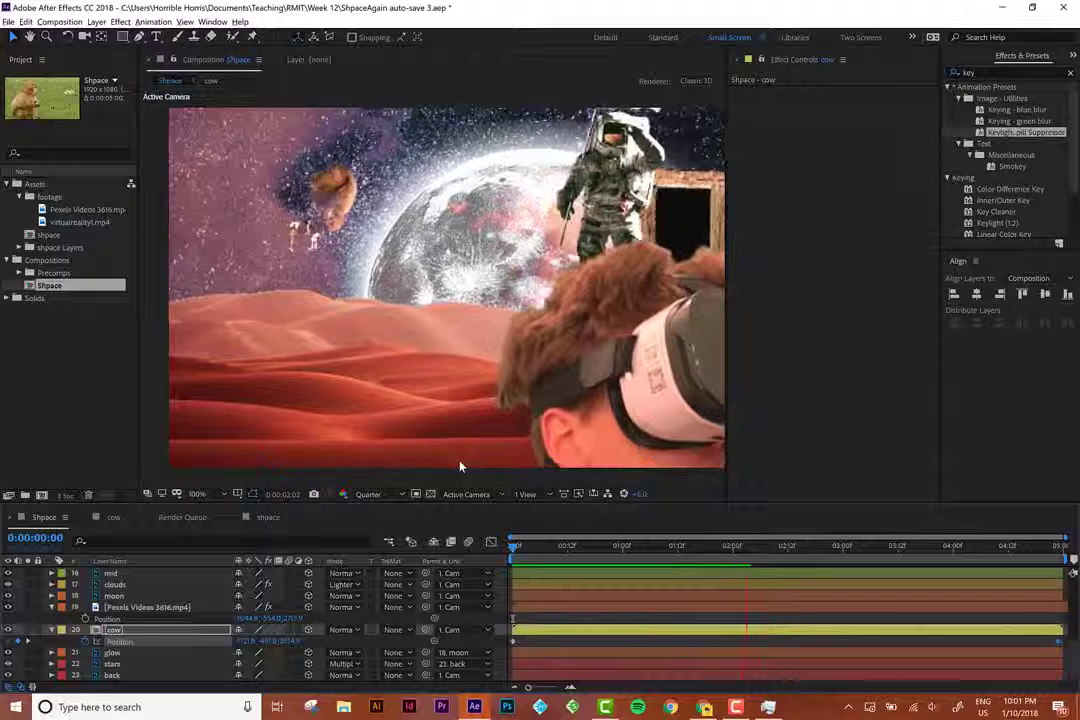
left_click(745, 547)
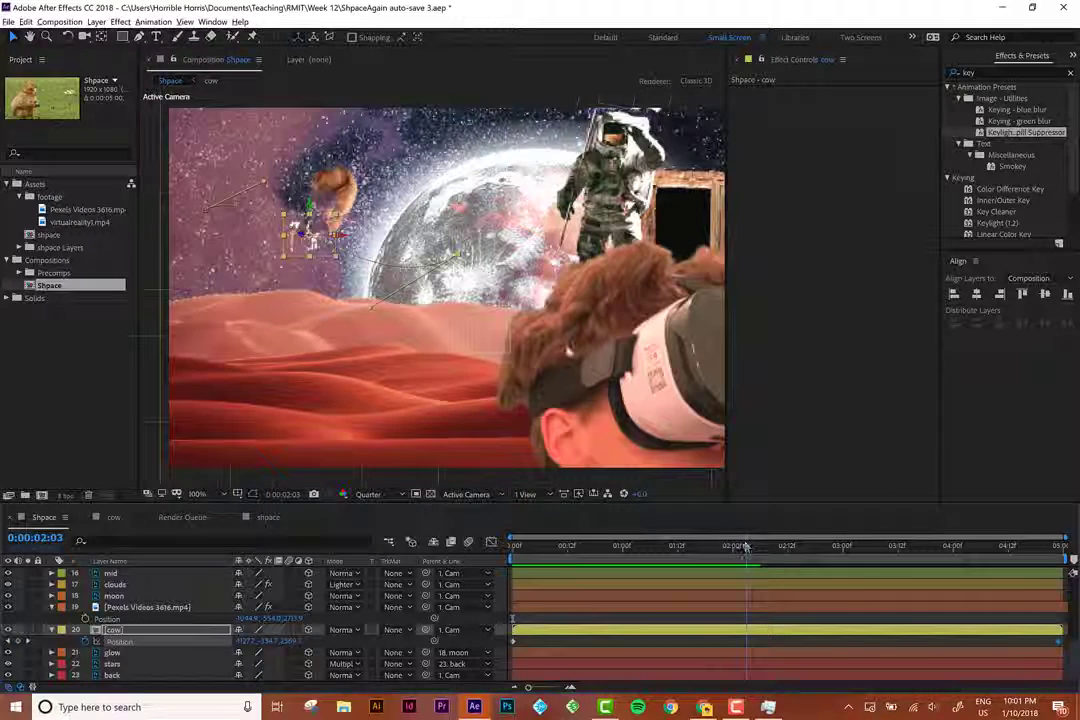
left_click_drag(460, 254, 453, 265)
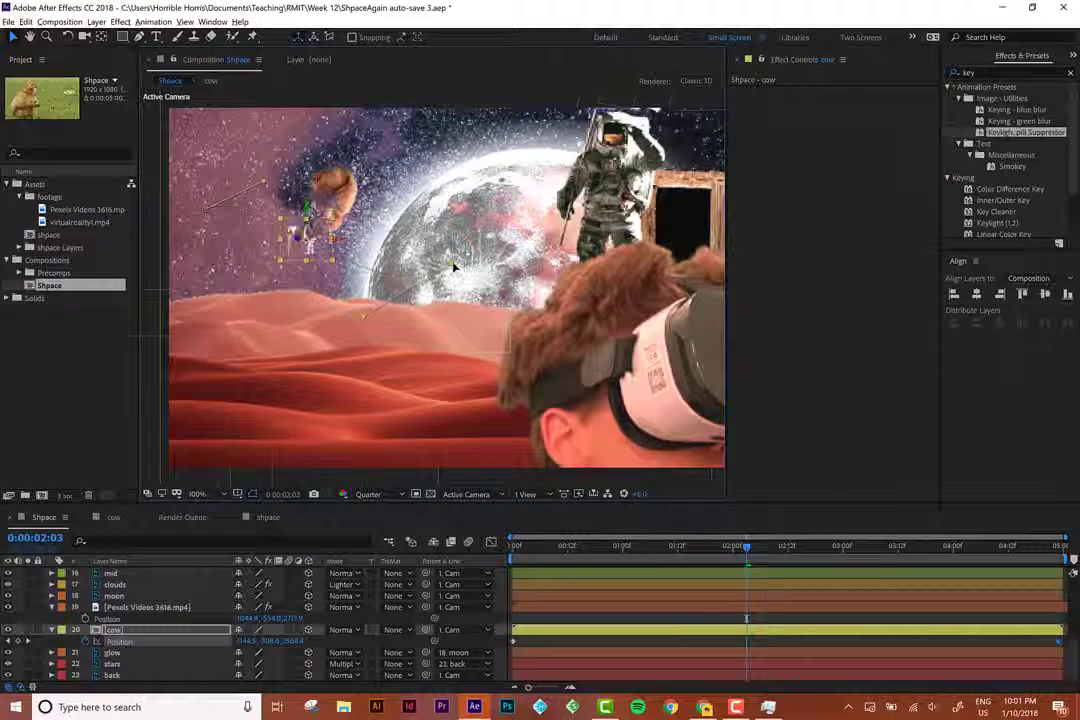
Raise the monkey layer clear of the cow to a Y position of about -653.5 at 0:00:02:03.
left_click(352, 243)
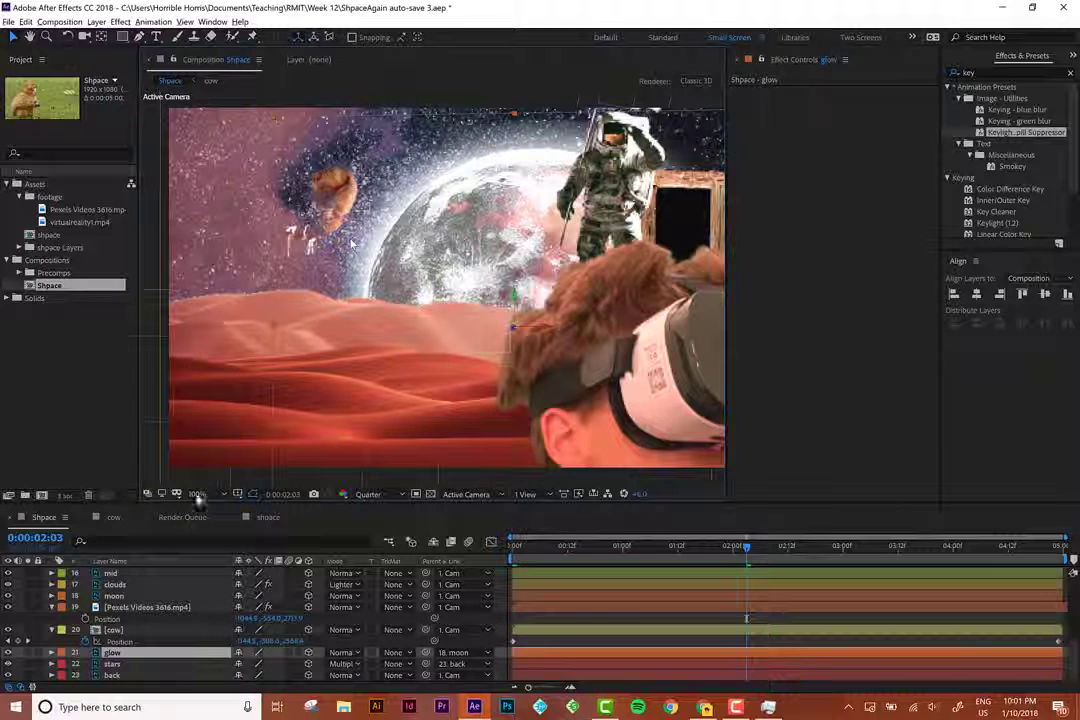
left_click(340, 195)
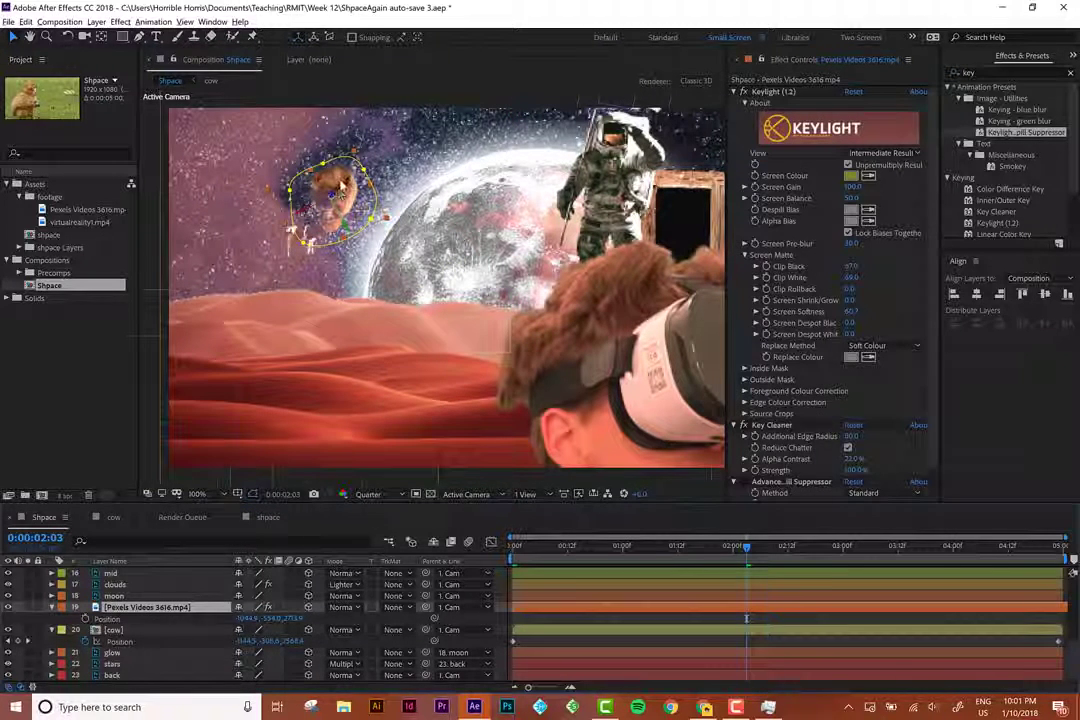
left_click_drag(342, 187, 342, 174)
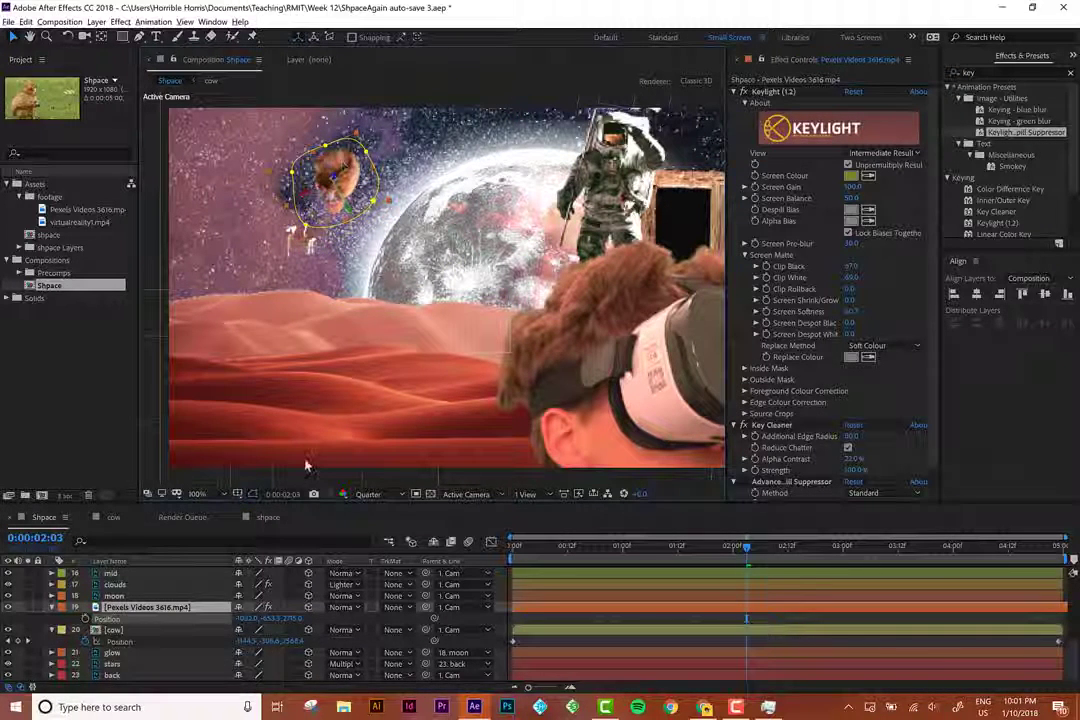
Preview the Shpace composition from the start to check the spacing between the monkey and the cow's flight path.
left_click(307, 465)
left_click(517, 545)
key("space")
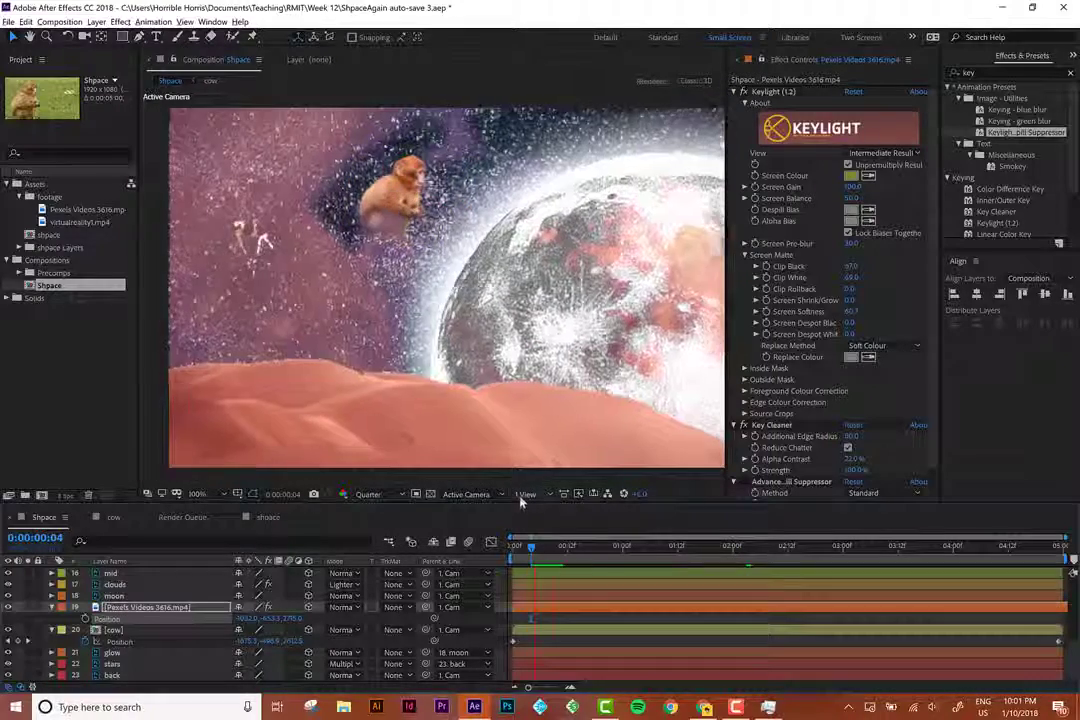